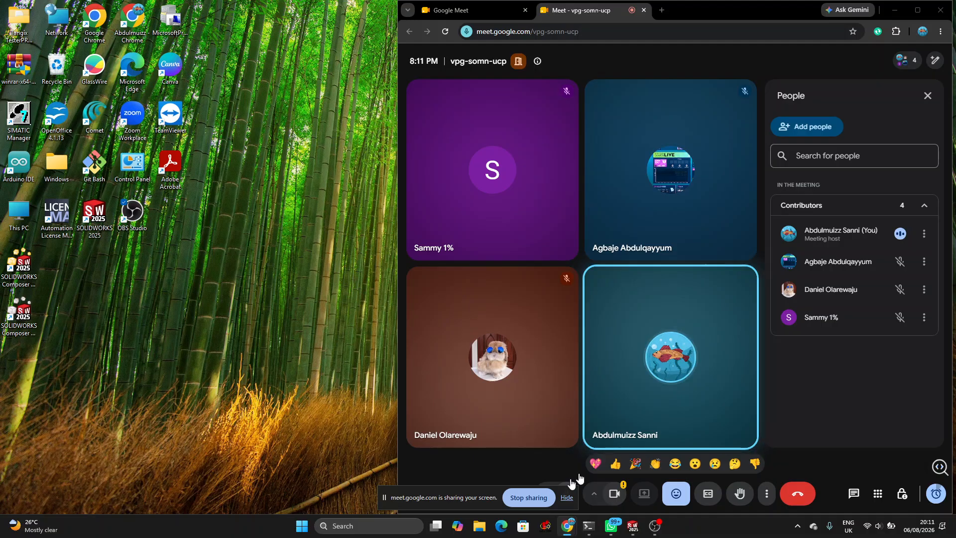
Hide the screen-sharing notice, bring the call back to the meeting tab and show the shared screen anyway.
{"action": "left_click", "coordinate": [566, 499]}
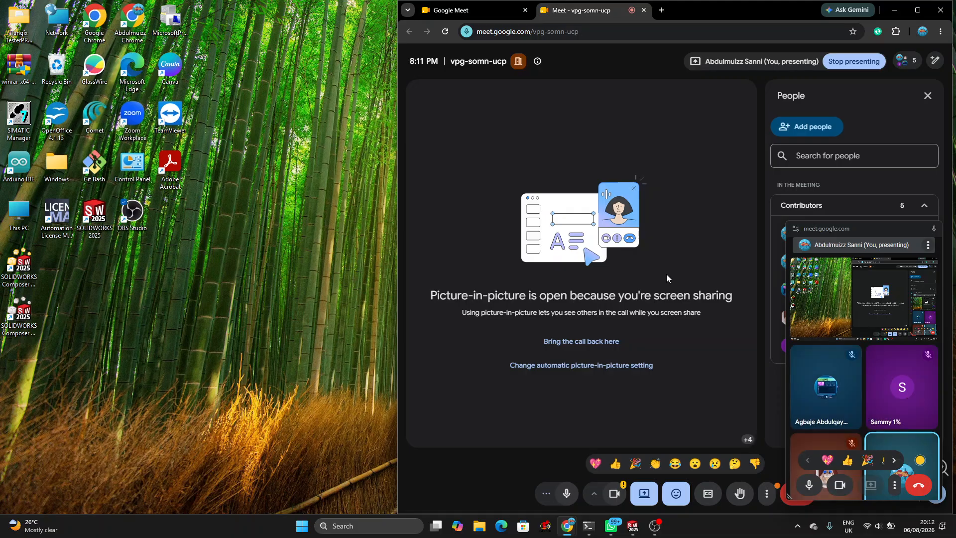
{"action": "left_click", "coordinate": [577, 341]}
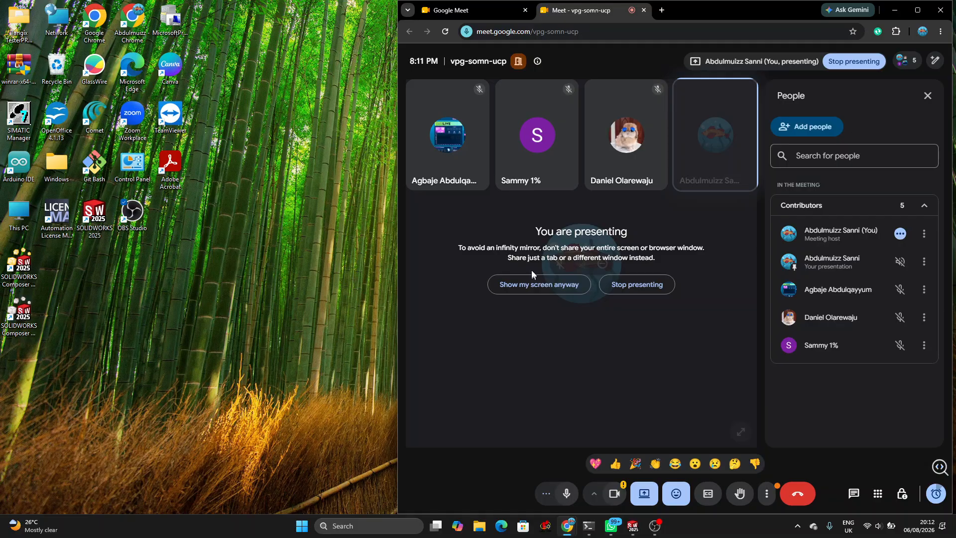
{"action": "left_click", "coordinate": [533, 283]}
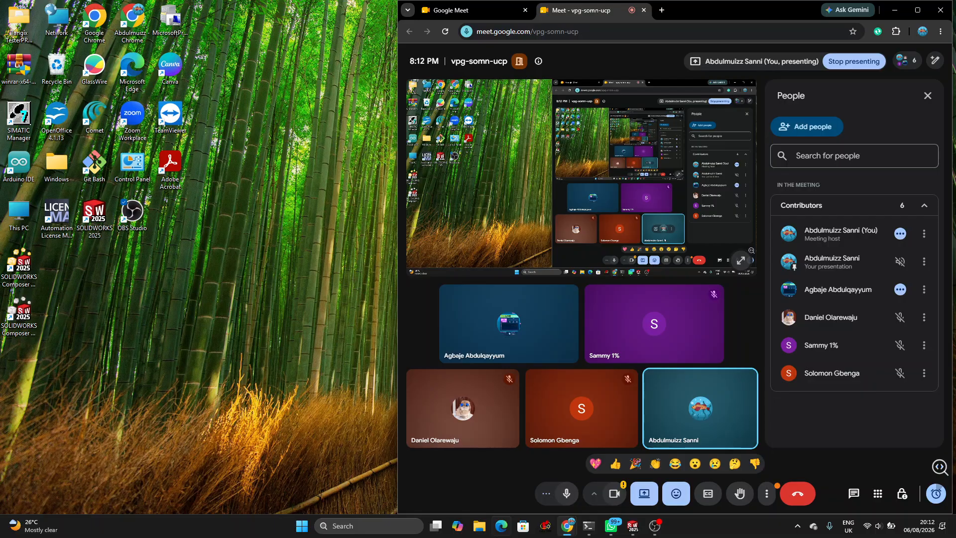
Switch from the meeting to the empty part open in SOLIDWORKS.
{"action": "left_click", "coordinate": [632, 525]}
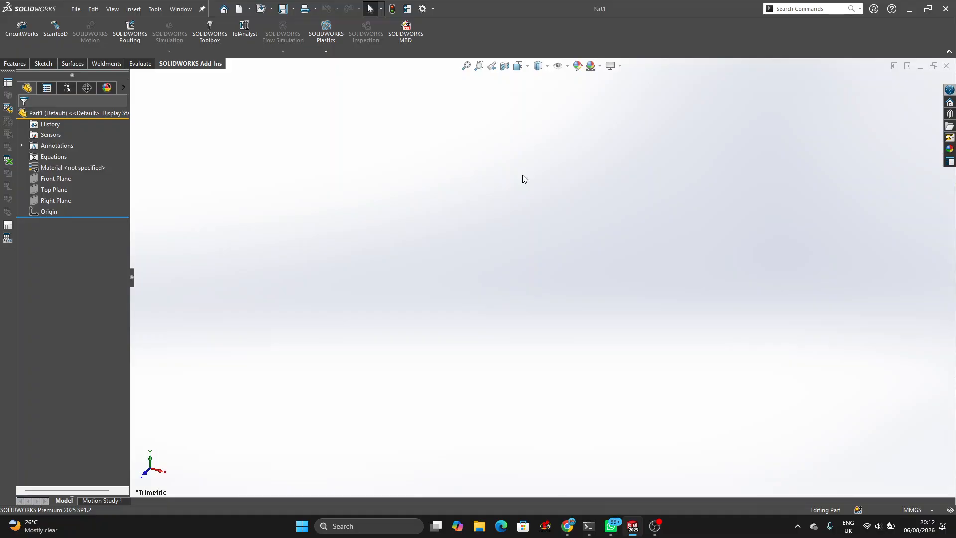
{"action": "key", "text": "XF86MonBrightnessUp"}
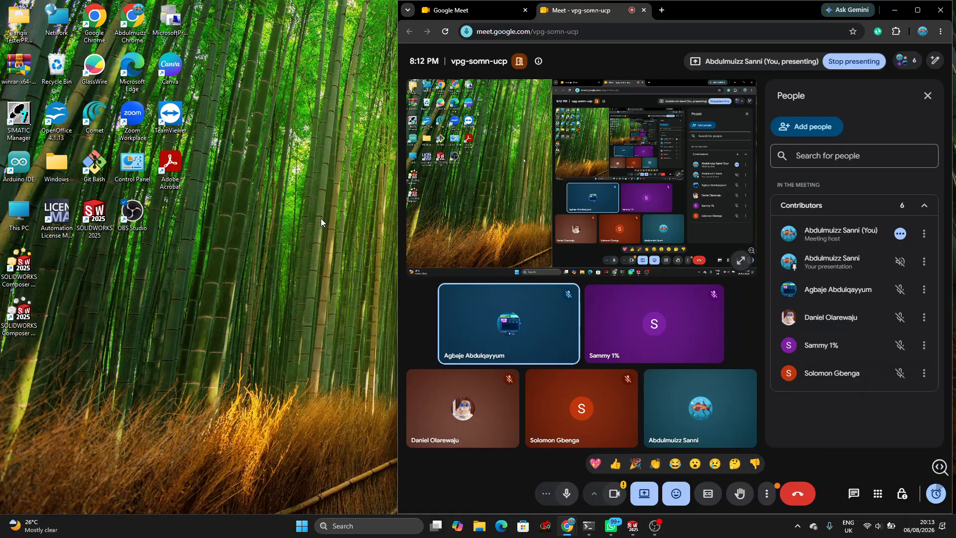
{"action": "left_click", "coordinate": [632, 529]}
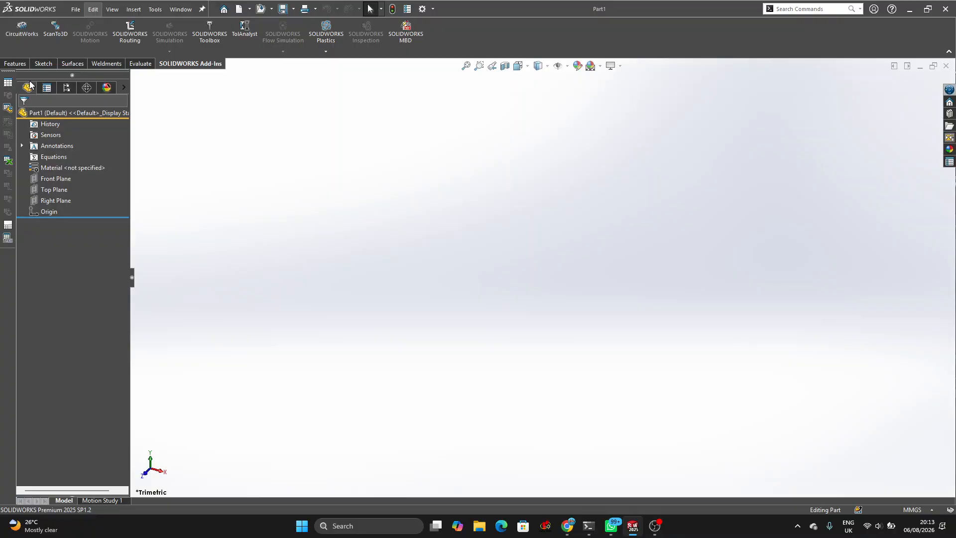
{"action": "left_click", "coordinate": [18, 64]}
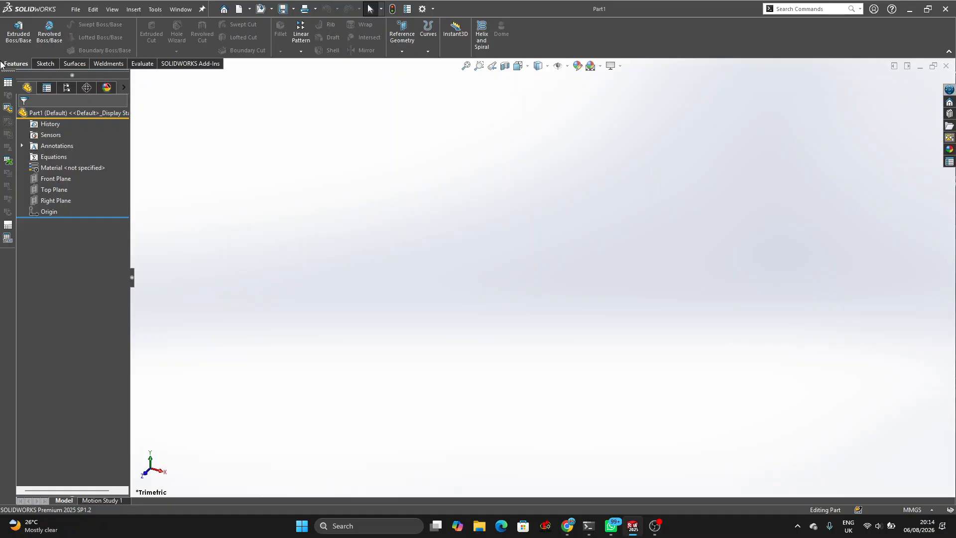
{"action": "left_click", "coordinate": [18, 34]}
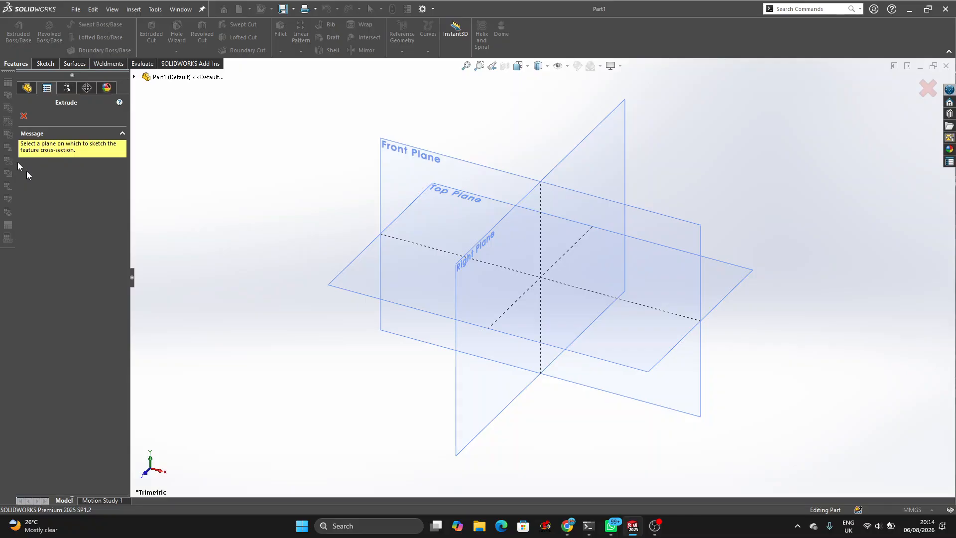
{"action": "left_click", "coordinate": [23, 115]}
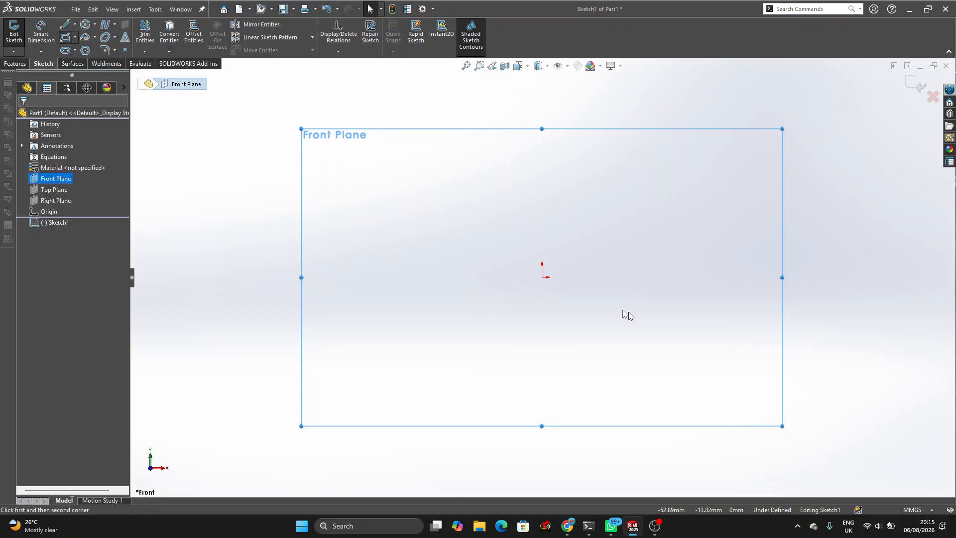
Sketch a rectangle around the origin on the Front Plane and try to extrude it as a boss.
{"action": "left_click", "coordinate": [649, 326]}
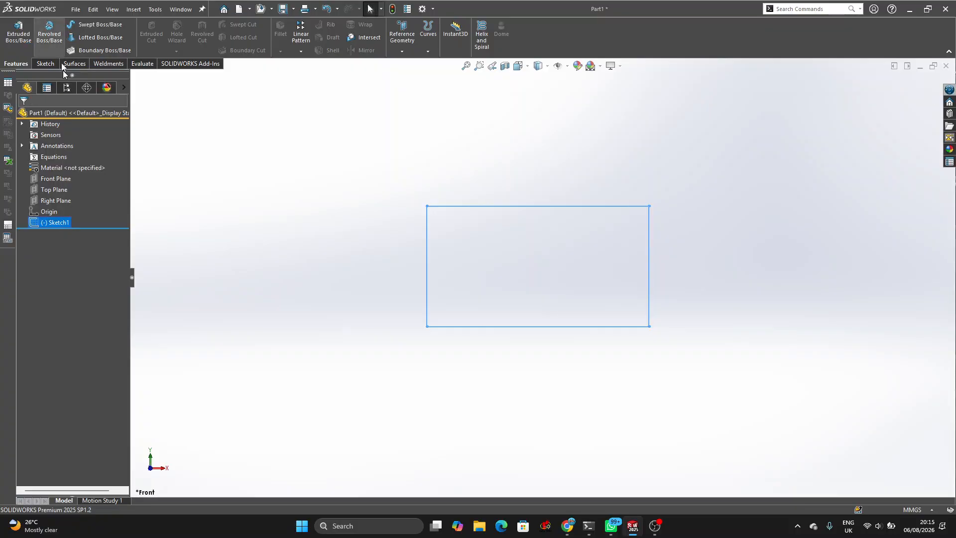
{"action": "left_click", "coordinate": [19, 41]}
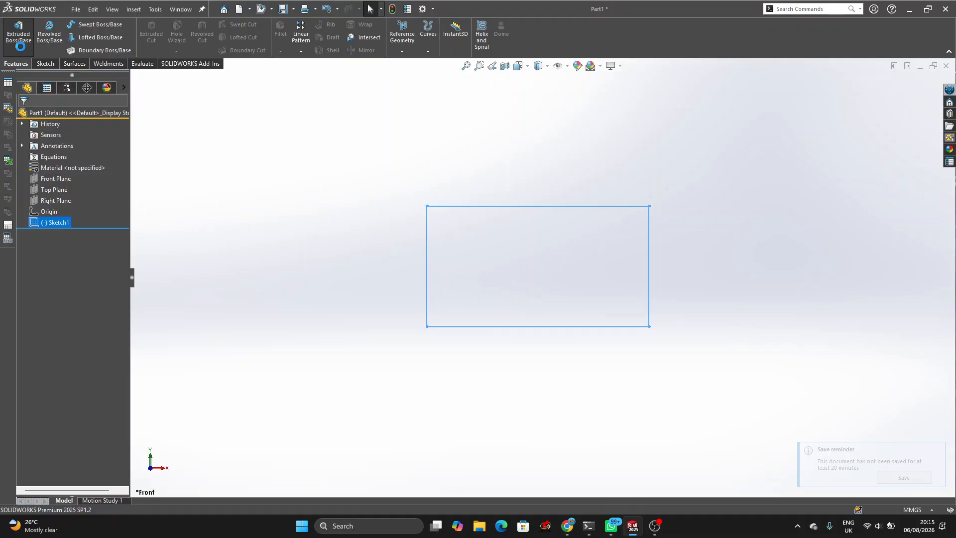
Delete the rectangle sketch from the part.
{"action": "right_click", "coordinate": [58, 225]}
{"action": "left_click", "coordinate": [99, 291]}
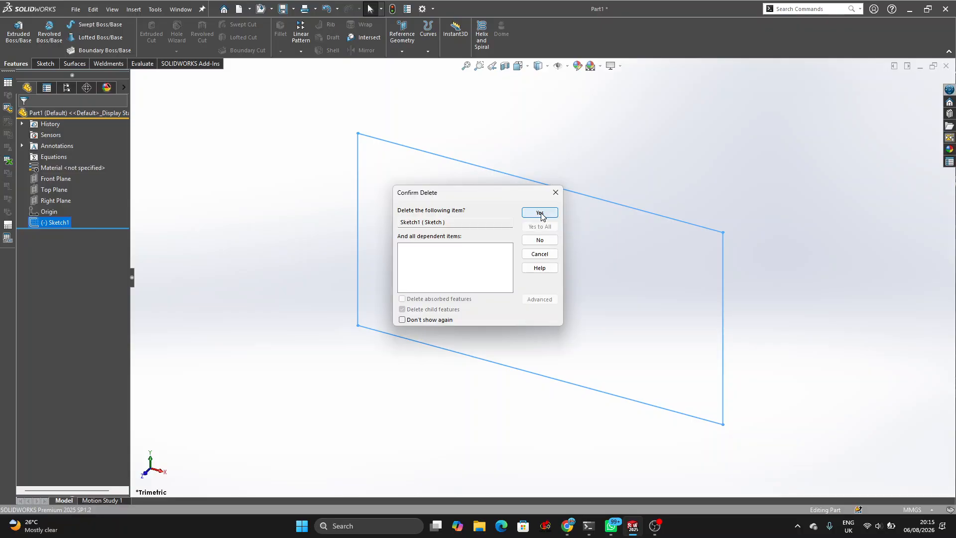
{"action": "left_click", "coordinate": [540, 213]}
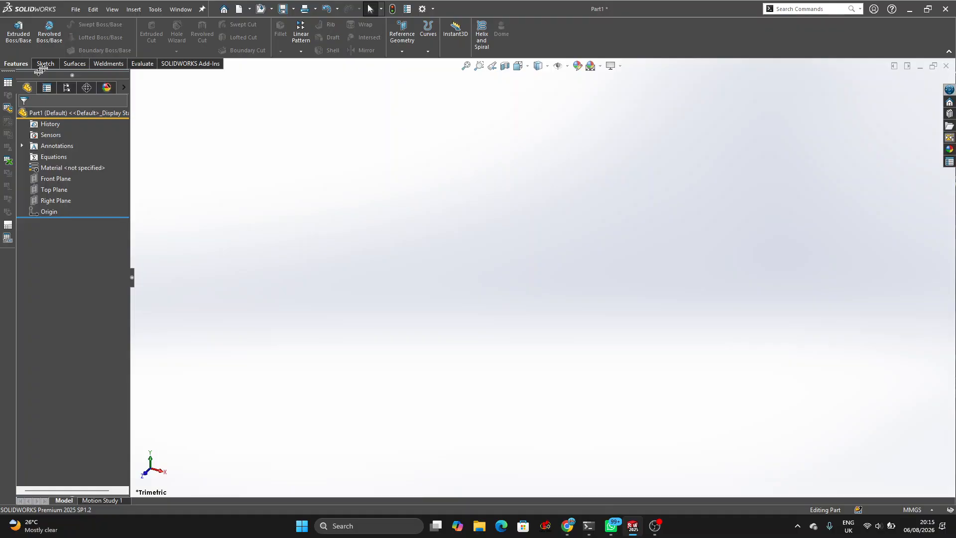
{"action": "left_click", "coordinate": [44, 64]}
{"action": "left_click", "coordinate": [14, 31]}
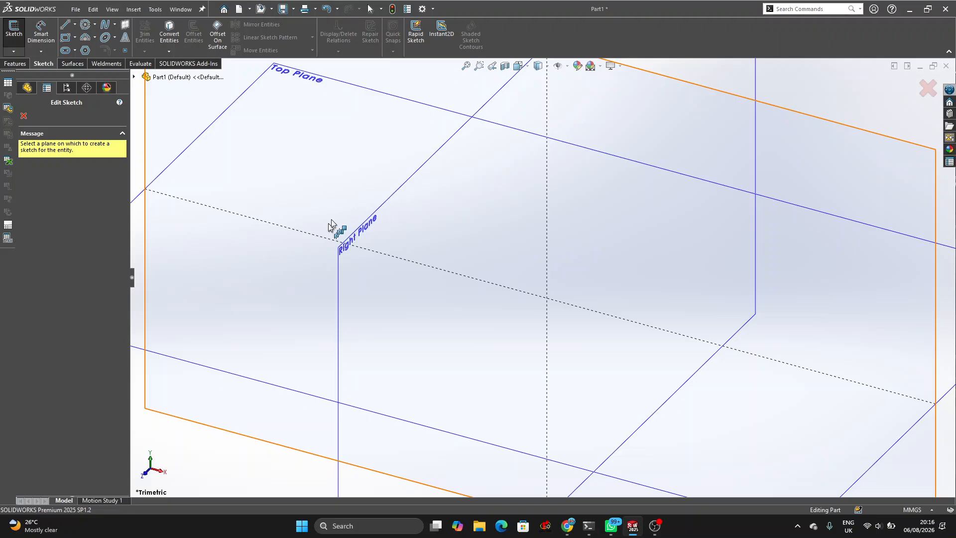
{"action": "key", "text": "f"}
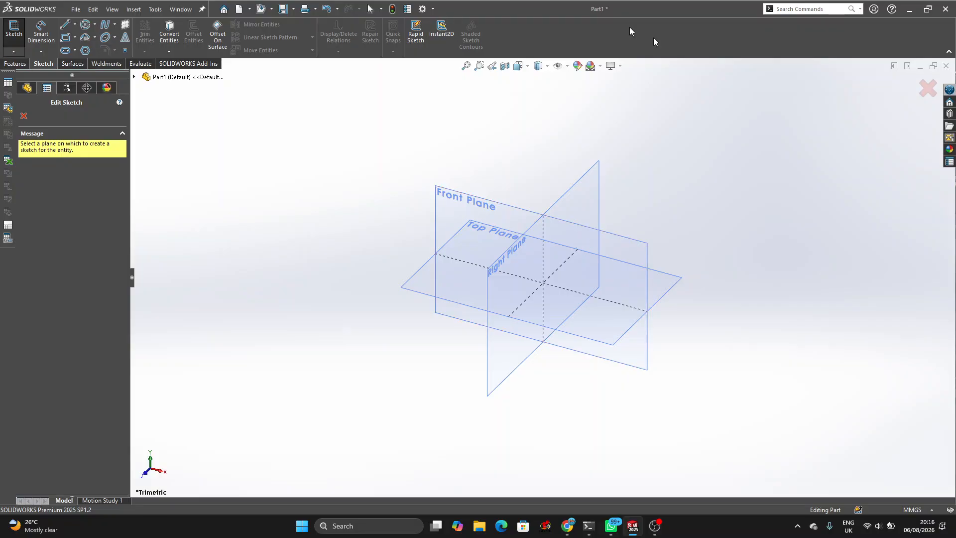
{"action": "left_click", "coordinate": [927, 89]}
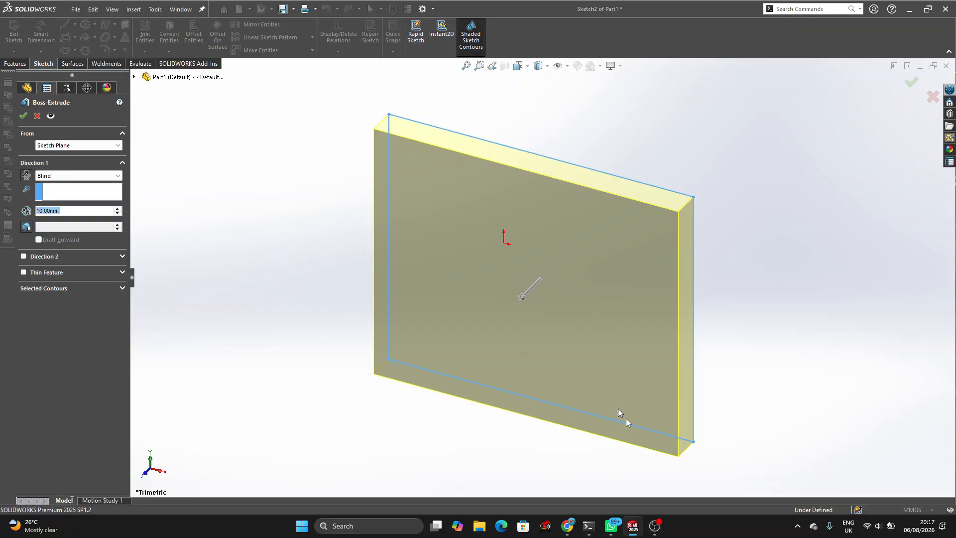
Look through the end conditions of the boss extrusion and try reversing its direction.
{"action": "left_click", "coordinate": [101, 172]}
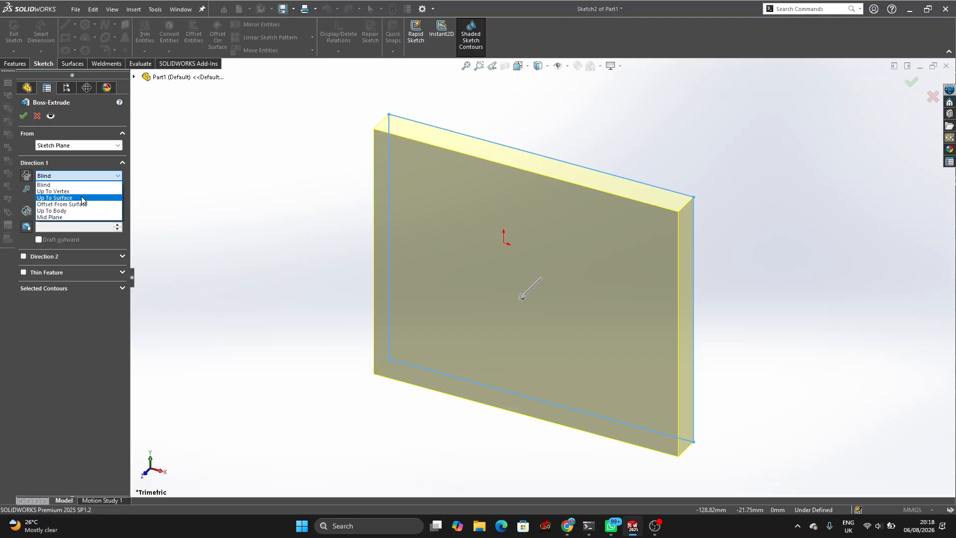
{"action": "left_click", "coordinate": [31, 185]}
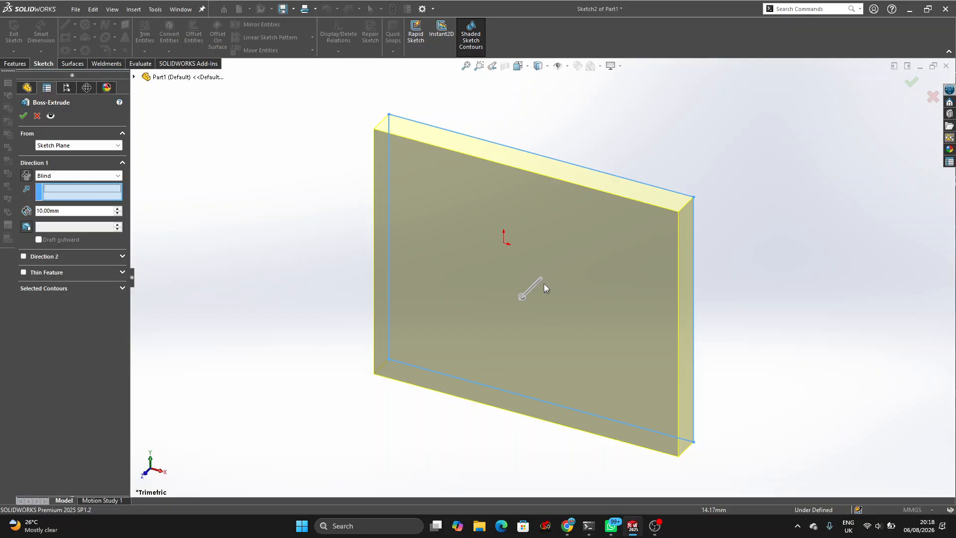
{"action": "left_click", "coordinate": [27, 177]}
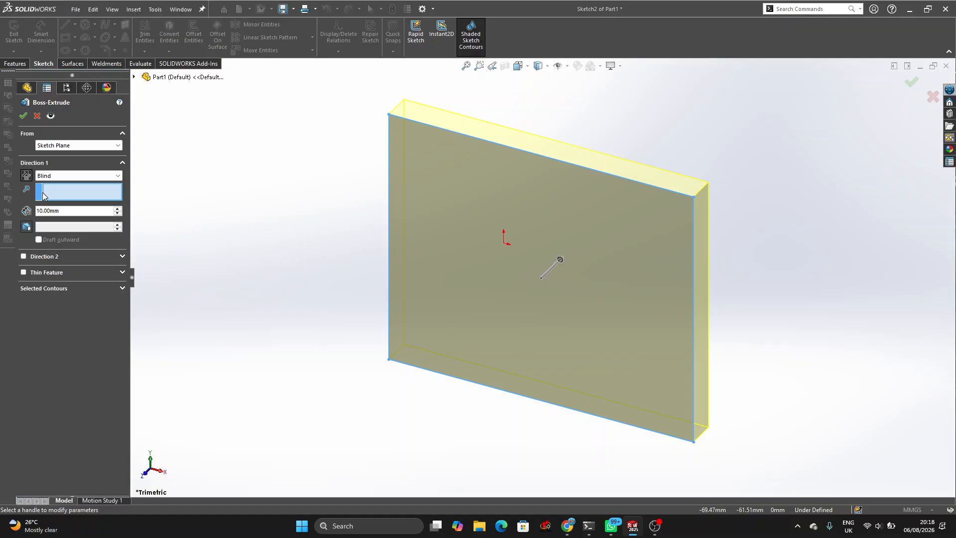
Set the blind depth of the rectangle's boss extrusion to 50 mm.
{"action": "left_click", "coordinate": [75, 210]}
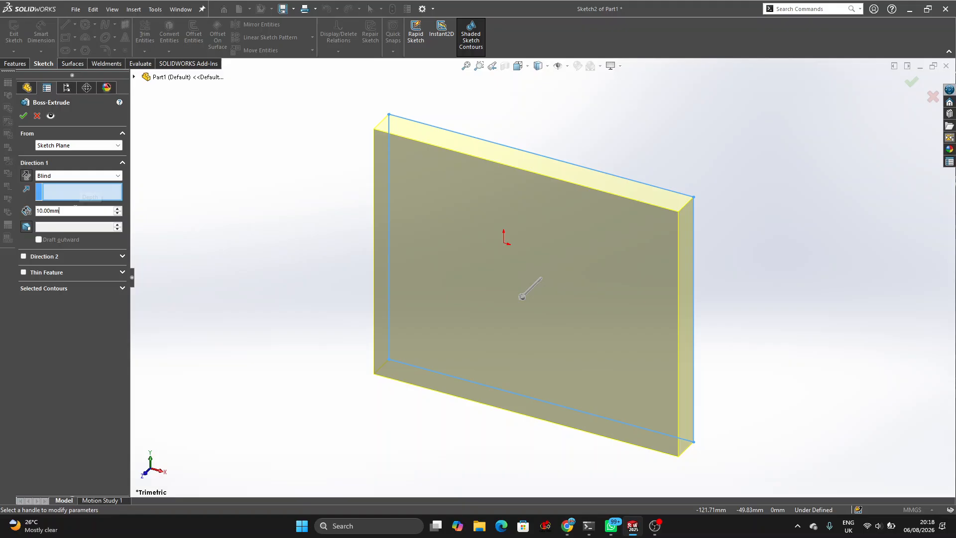
{"action": "key", "text": "ctrl+a"}
{"action": "key", "text": "BackSpace"}
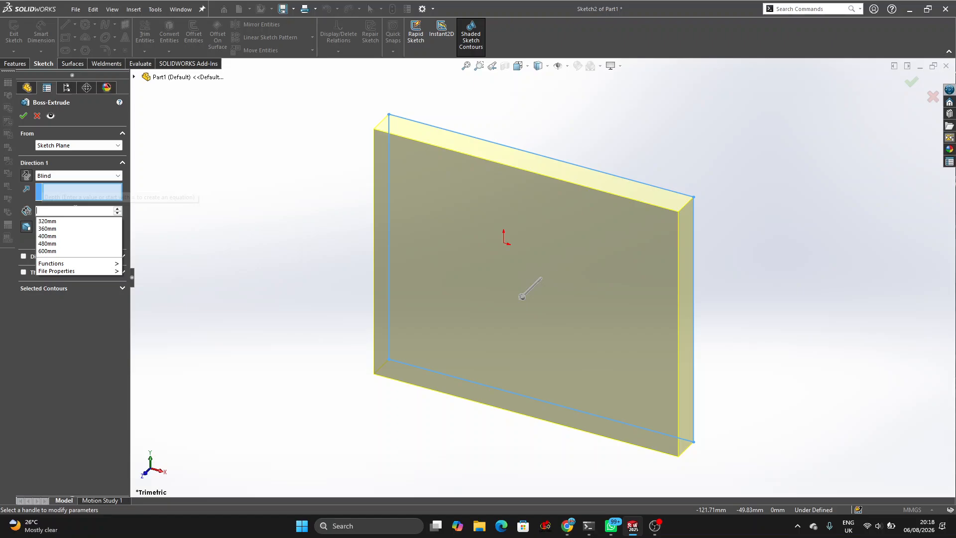
{"action": "type", "text": "50"}
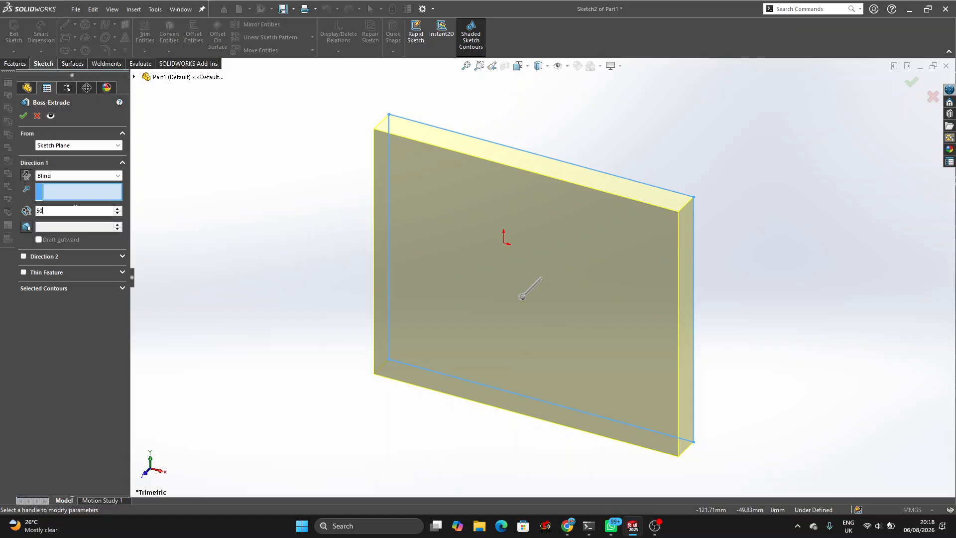
{"action": "key", "text": "Return"}
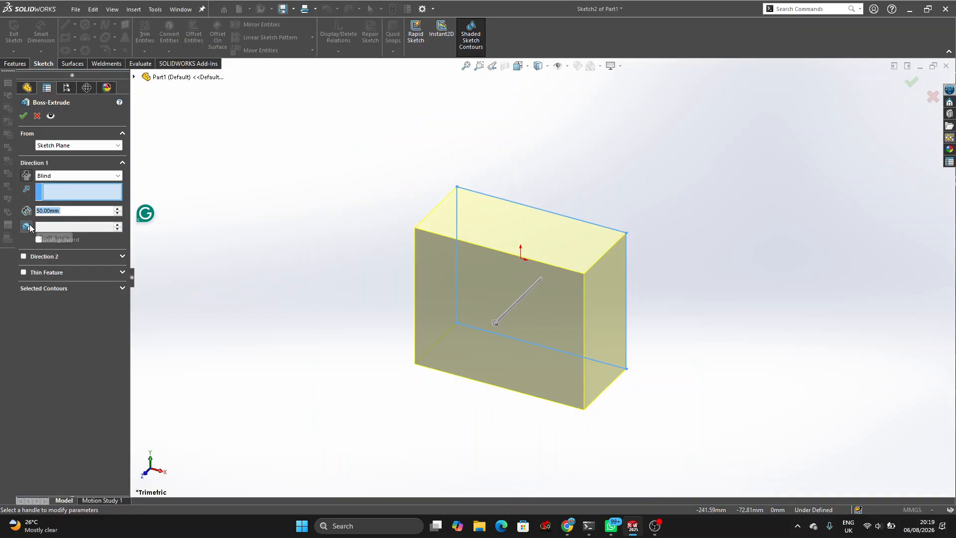
Turn on draft for the boss extrusion with an angle of 15 degrees.
{"action": "left_click", "coordinate": [27, 226]}
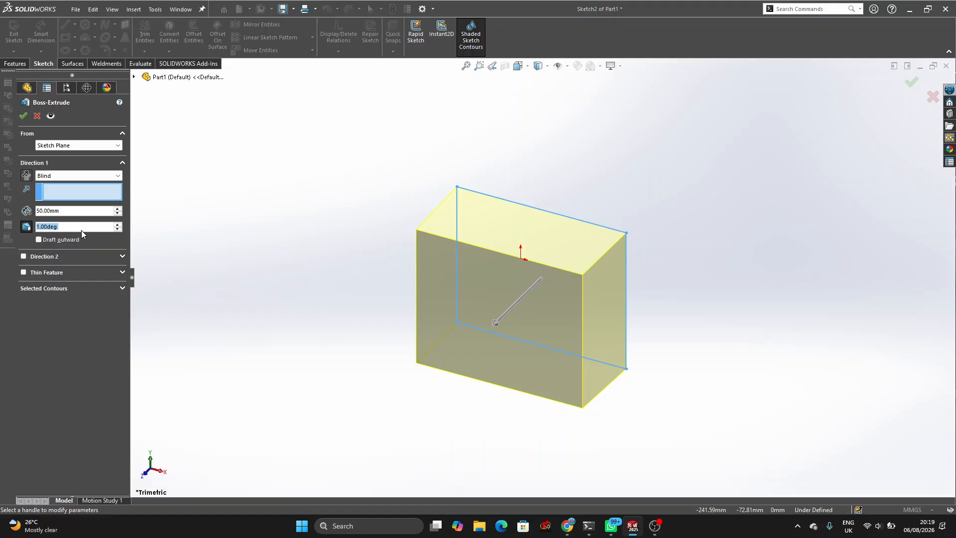
{"action": "left_click", "coordinate": [82, 229]}
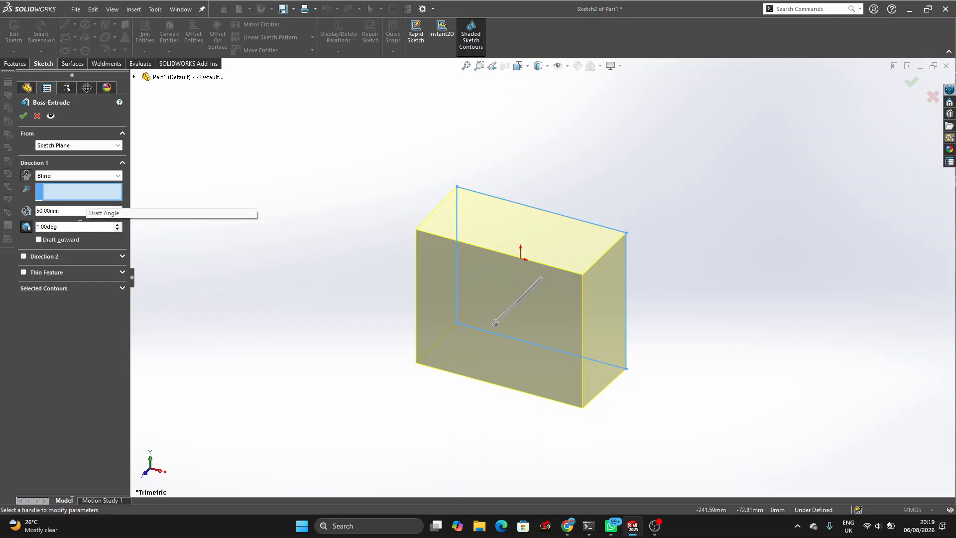
{"action": "key", "text": "BackSpace"}
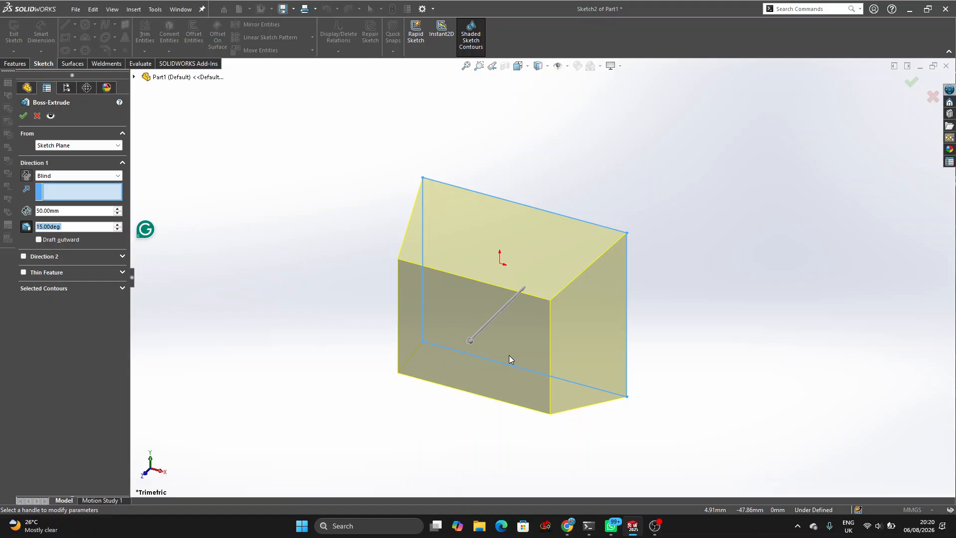
Examine the tapered extrusion preview from the Top view, comparing it with draft off and on.
{"action": "left_click", "coordinate": [529, 67]}
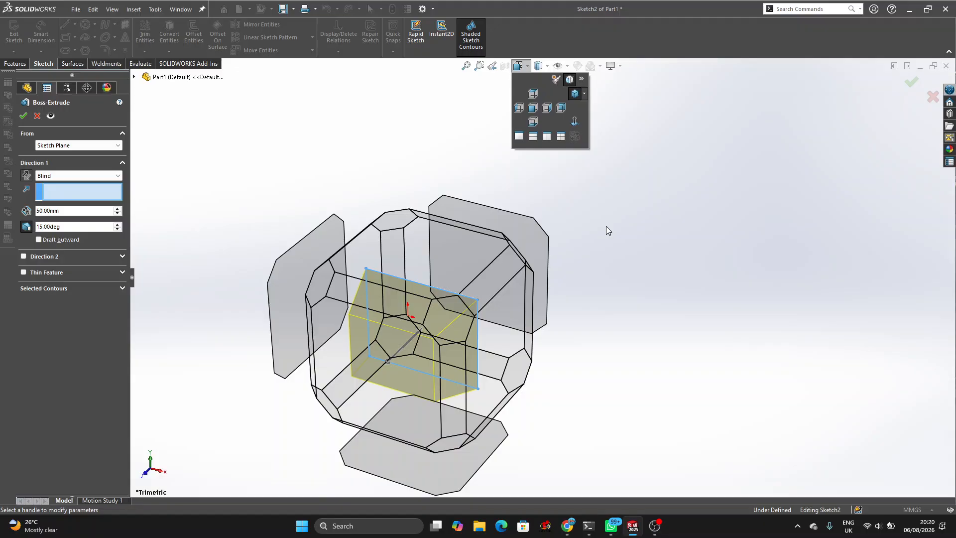
{"action": "key", "text": "f"}
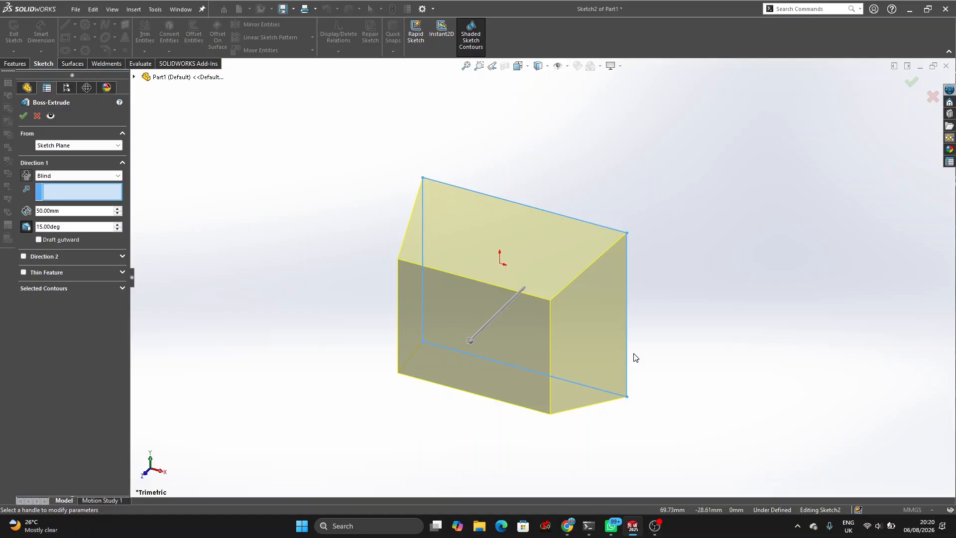
{"action": "key", "text": "ctrl+5"}
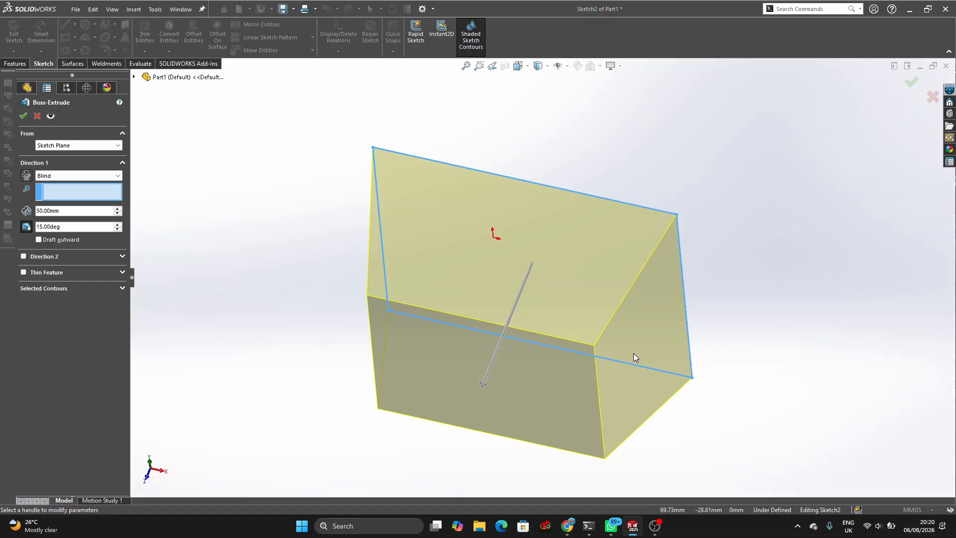
{"action": "key", "text": "ctrl+5"}
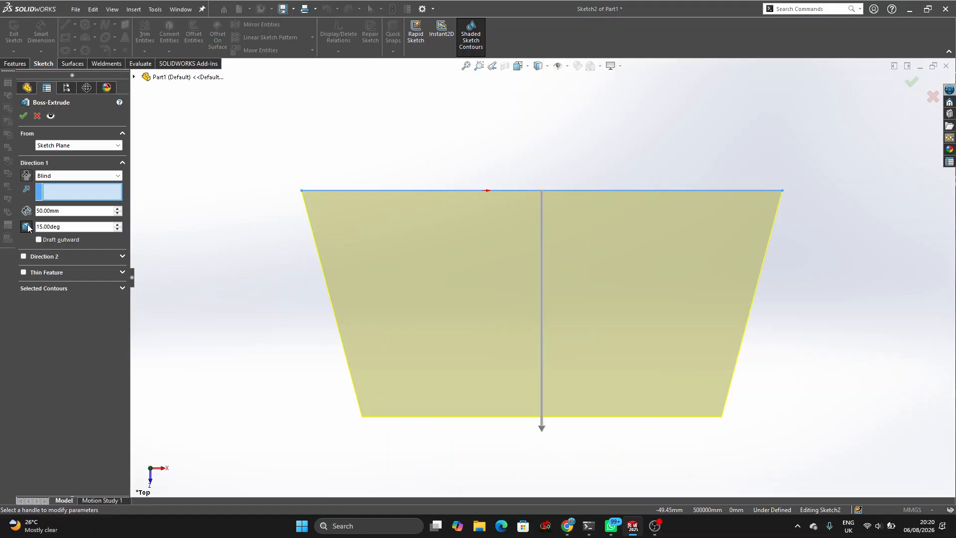
{"action": "left_click", "coordinate": [26, 227]}
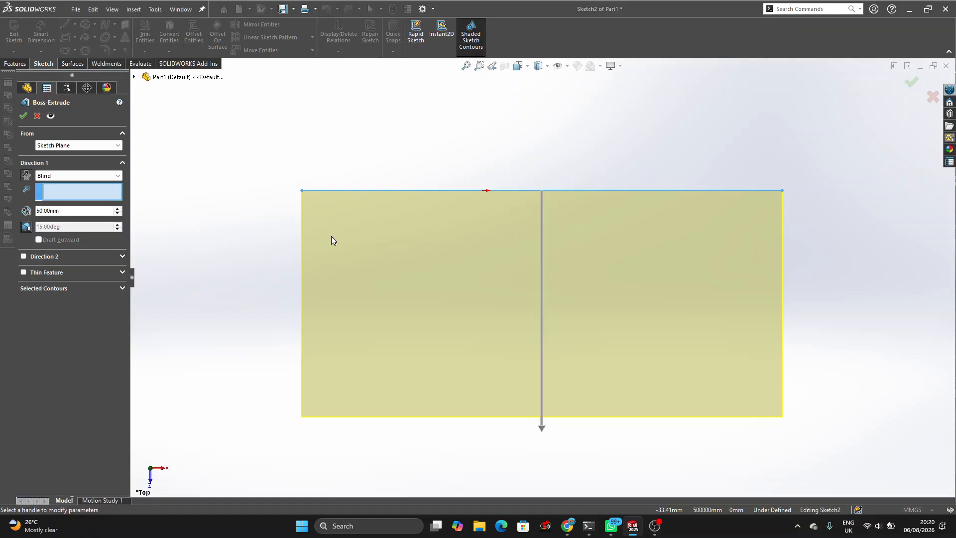
{"action": "left_click", "coordinate": [26, 227]}
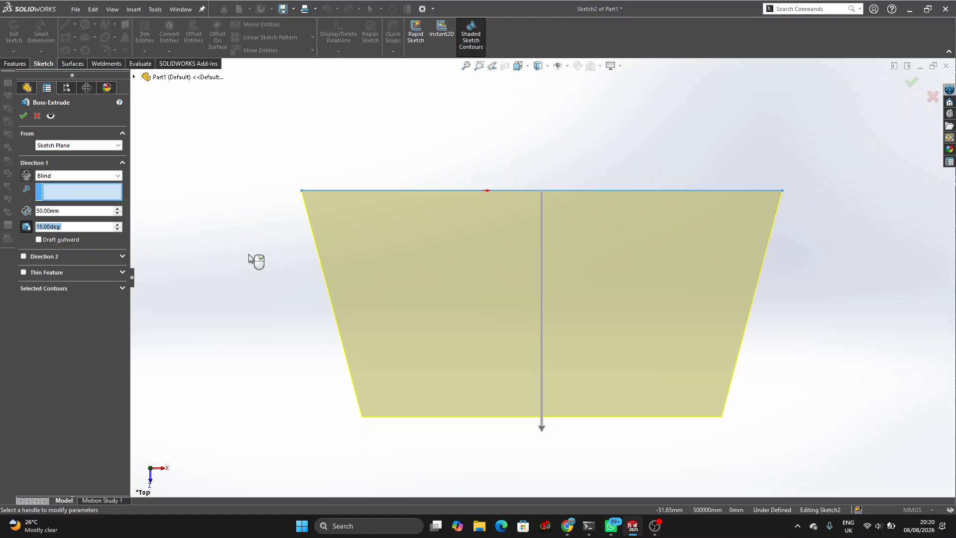
Set the draft angle of the boss extrusion to 20 degrees.
{"action": "left_click", "coordinate": [82, 226]}
{"action": "key", "text": "BackSpace"}
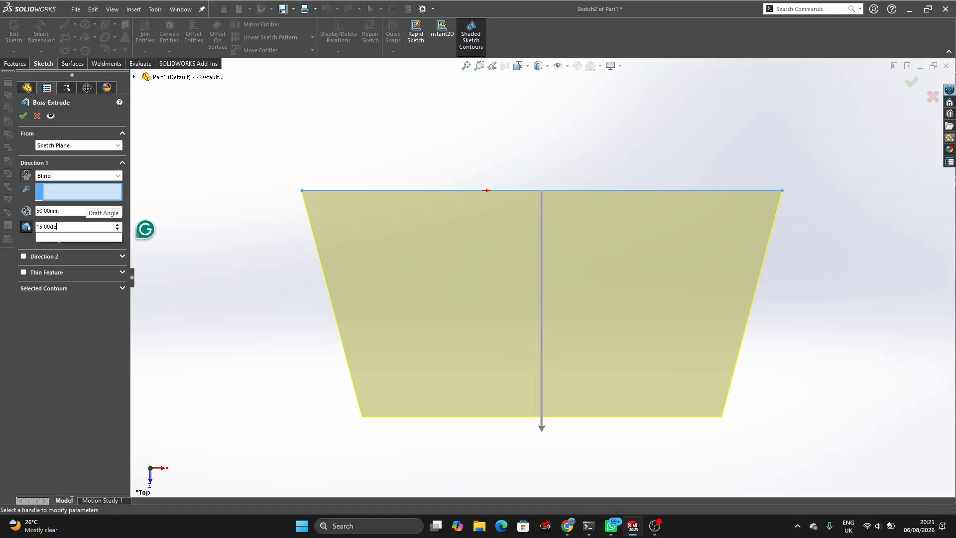
{"action": "key", "text": "ctrl+a"}
{"action": "type", "text": "2"}
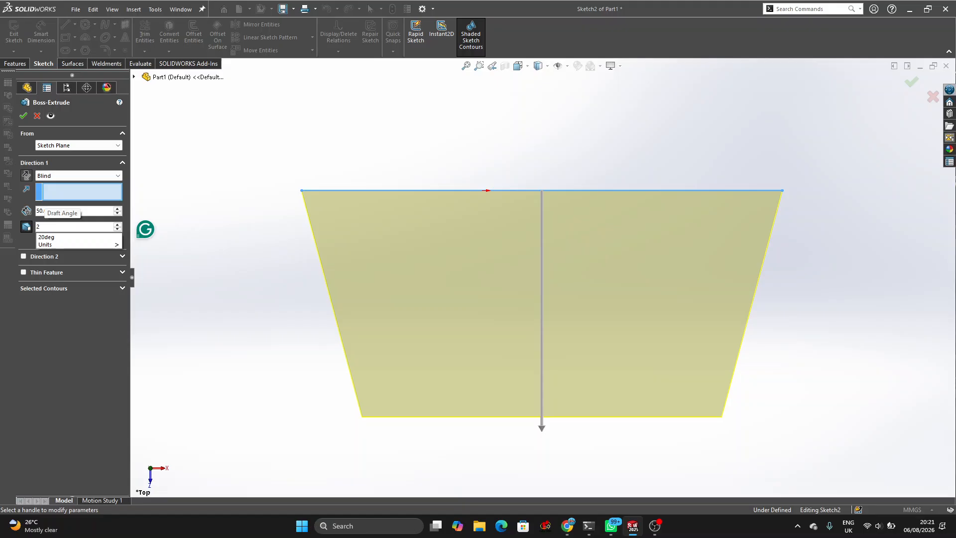
{"action": "type", "text": "0"}
{"action": "key", "text": "Return"}
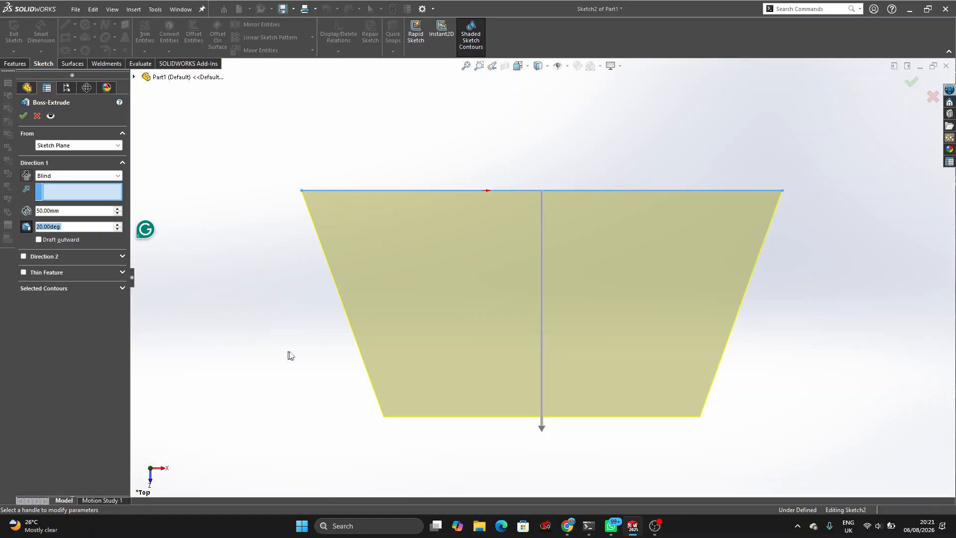
Examine the tapered extrusion preview from an angled view and the Front view, comparing it with draft off and on.
{"action": "key", "text": "space"}
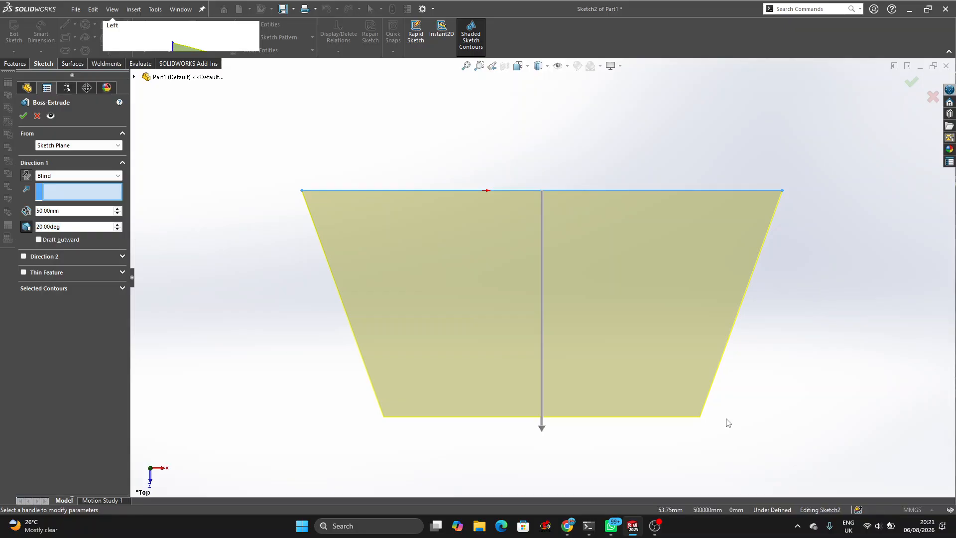
{"action": "middle_click_drag", "start_coordinate": [729, 423], "coordinate": [701, 397]}
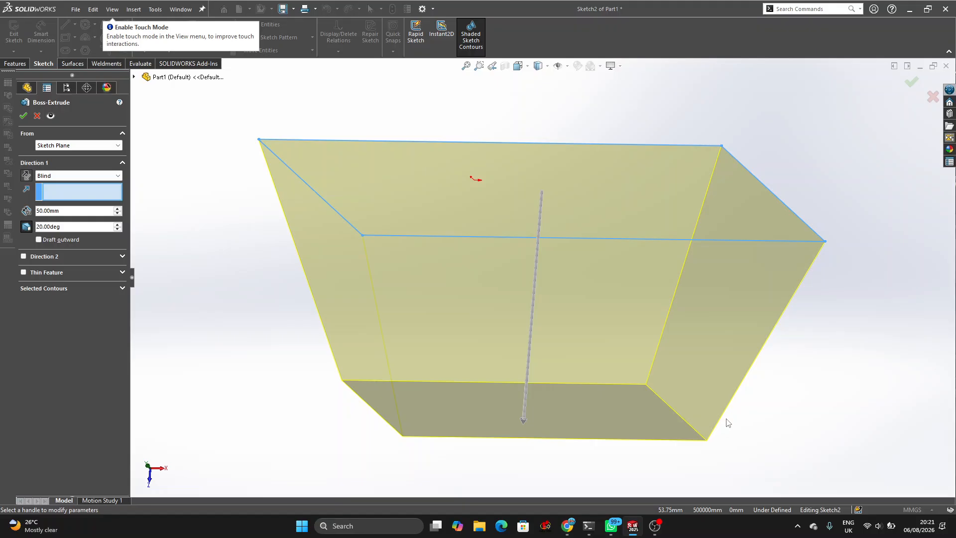
{"action": "key", "text": "ctrl+1"}
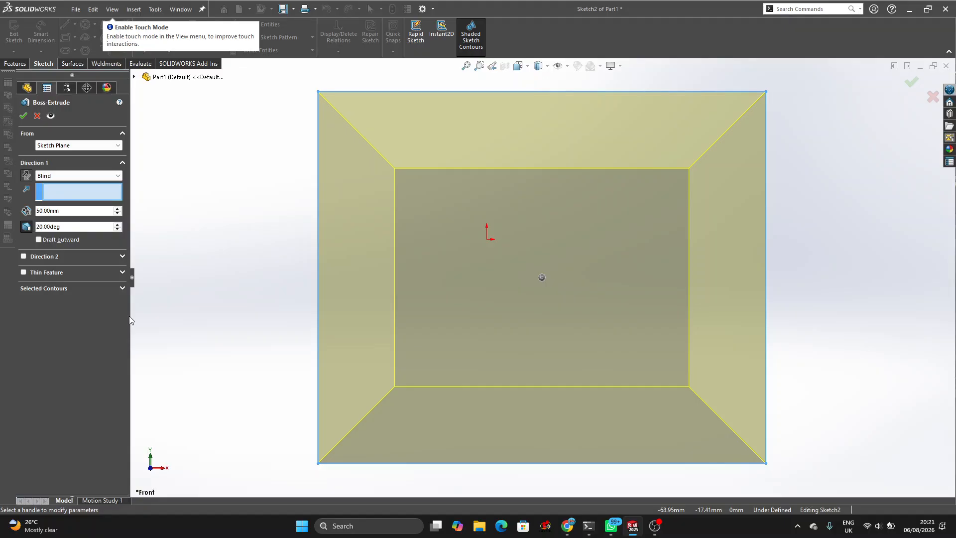
{"action": "left_click", "coordinate": [28, 228]}
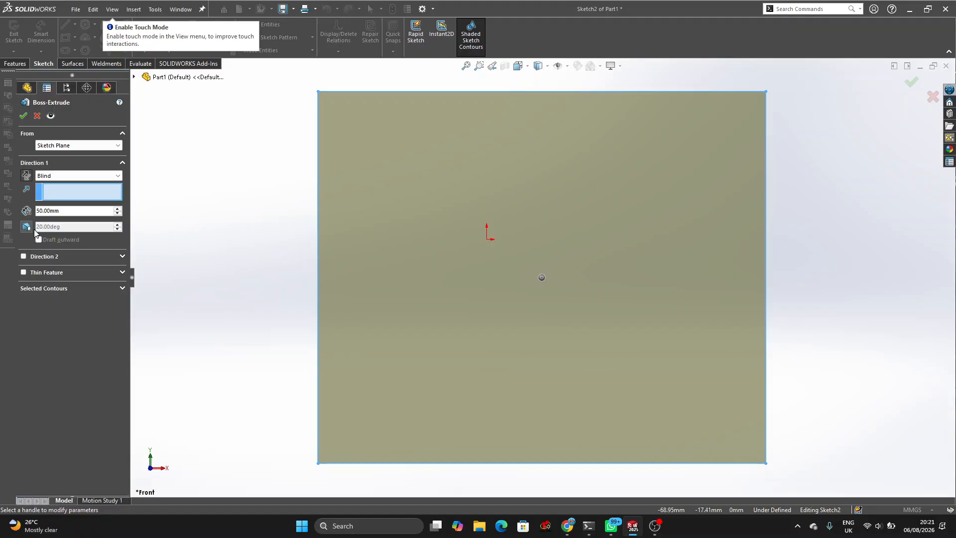
{"action": "left_click", "coordinate": [27, 227]}
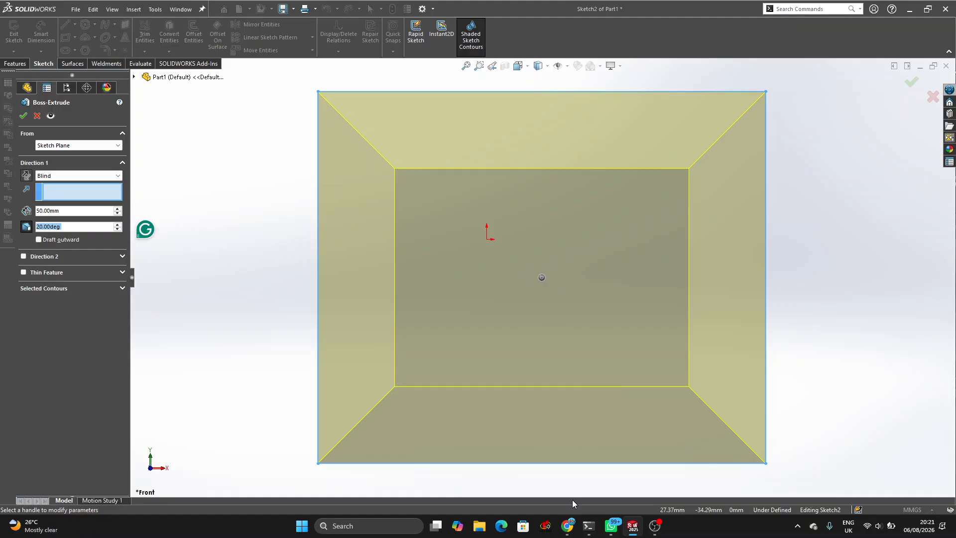
{"action": "mouse_move", "coordinate": [573, 528]}
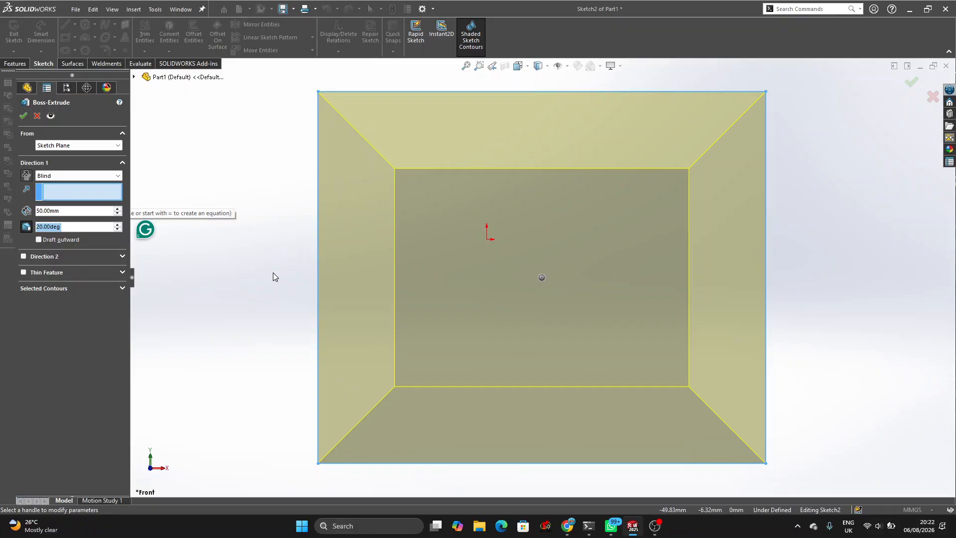
Inspect the tapered extrusion preview from the Back, Front, Left, Right, Top, Bottom and Isometric standard views.
{"action": "key", "text": "ctrl+2"}
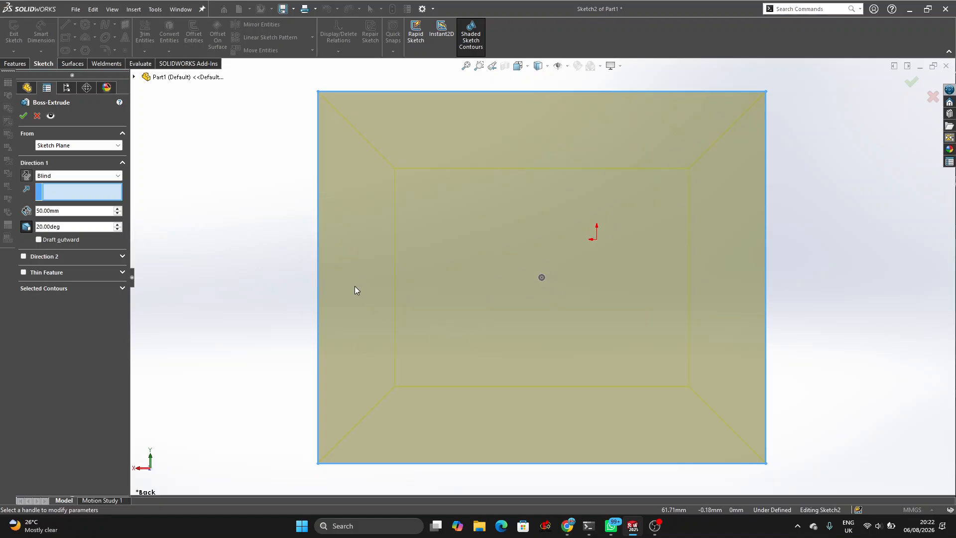
{"action": "key", "text": "ctrl+1"}
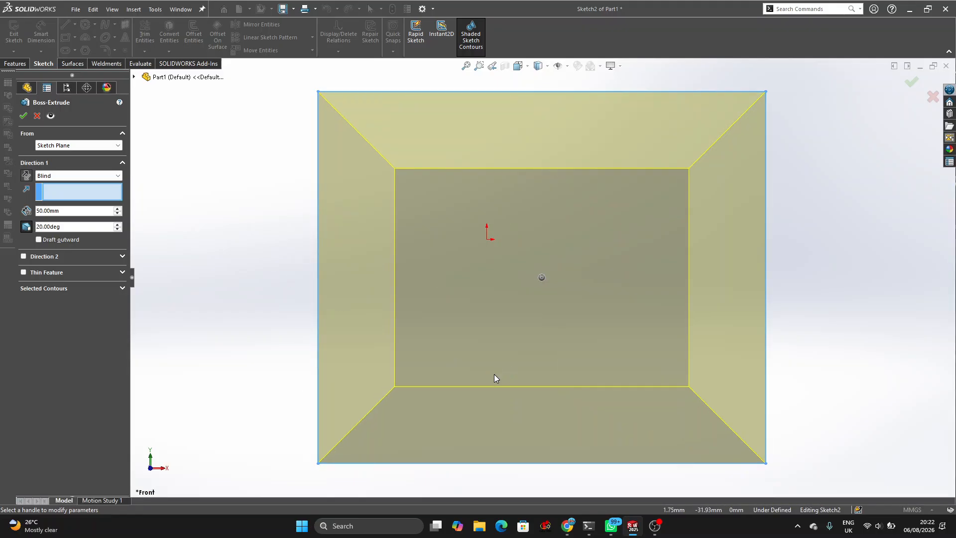
{"action": "key", "text": "ctrl+2"}
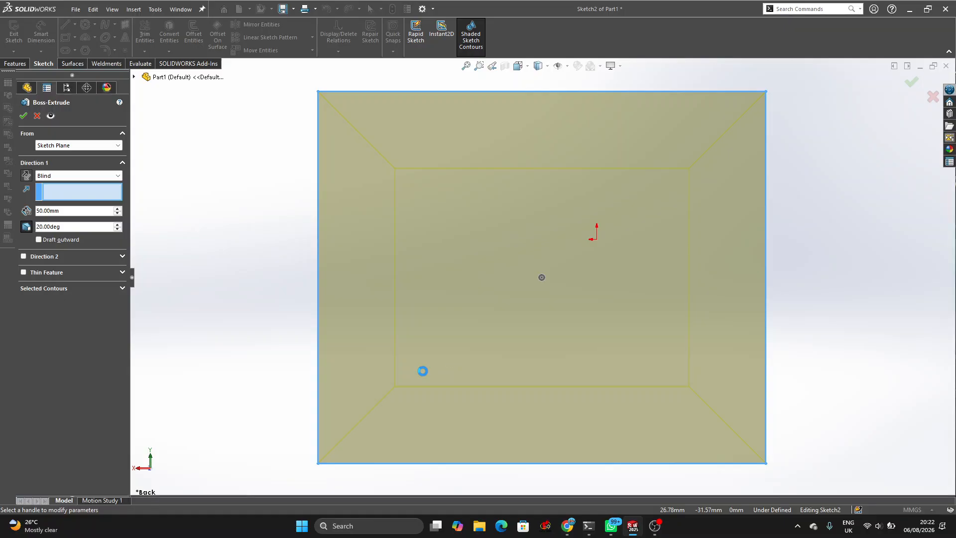
{"action": "key", "text": "ctrl+3"}
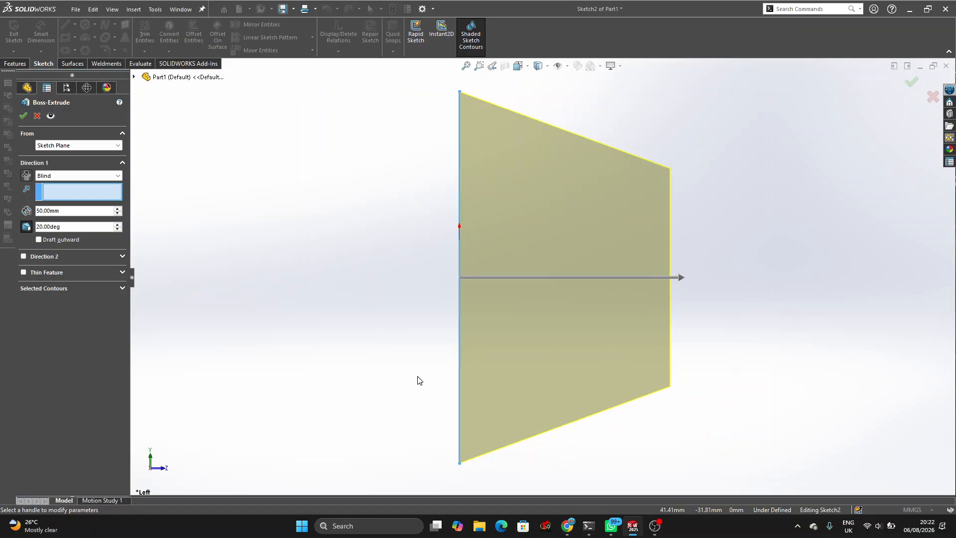
{"action": "key", "text": "ctrl+4"}
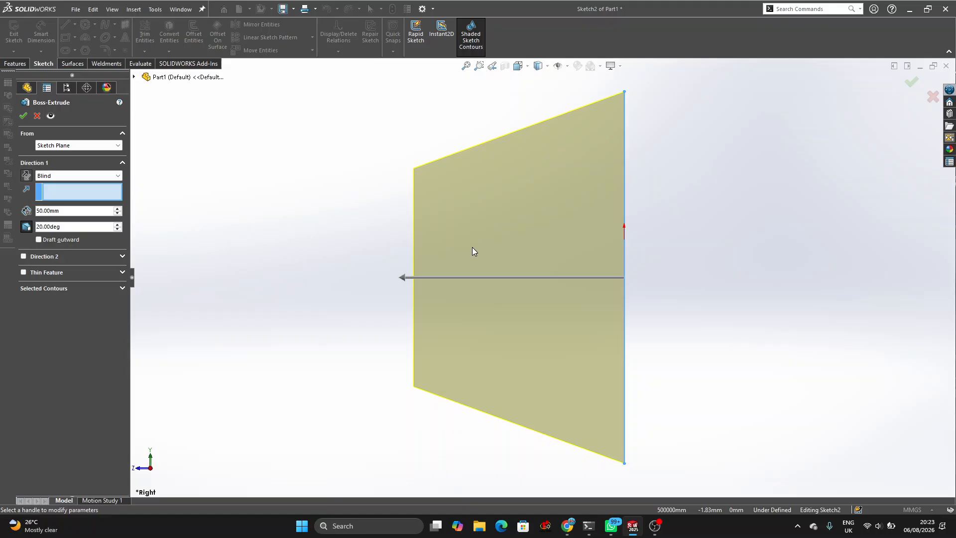
{"action": "key", "text": "ctrl+5"}
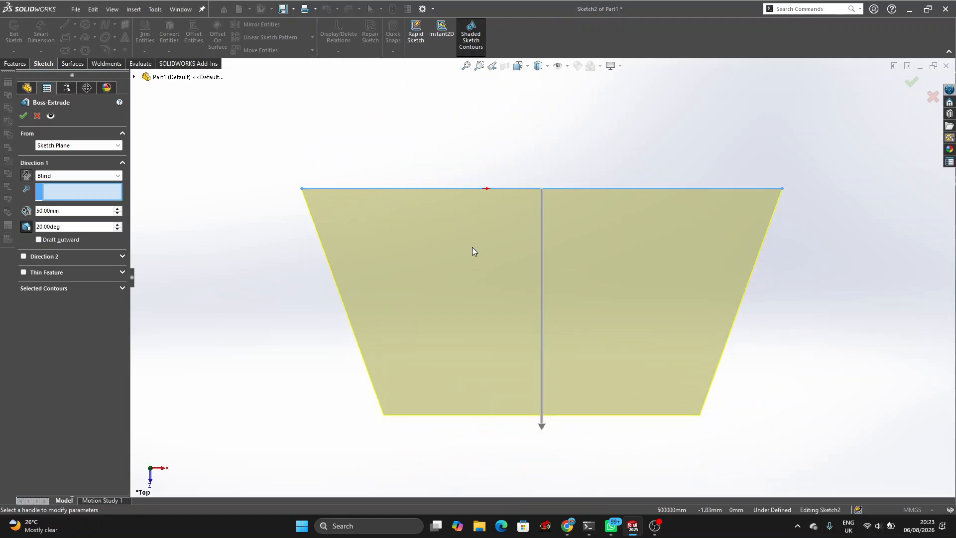
{"action": "key", "text": "ctrl+6"}
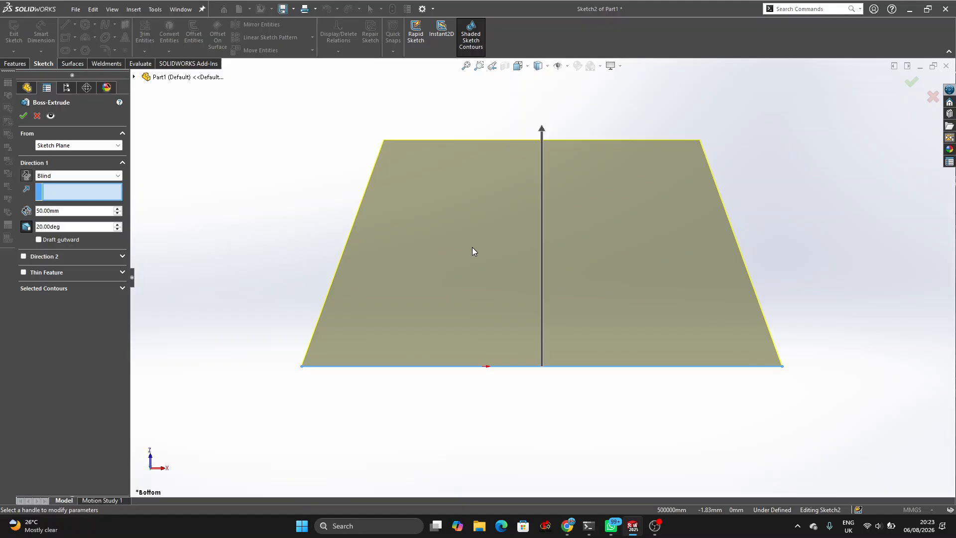
{"action": "key", "text": "ctrl+7"}
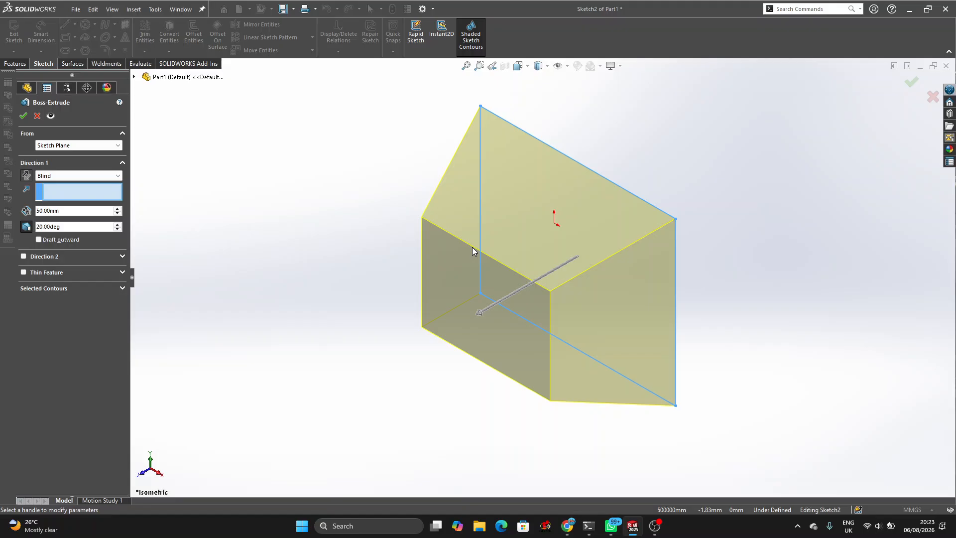
Compare the Front and Back views of the tapered extrusion preview repeatedly, checking the Top view in between.
{"action": "key", "text": "ctrl+1"}
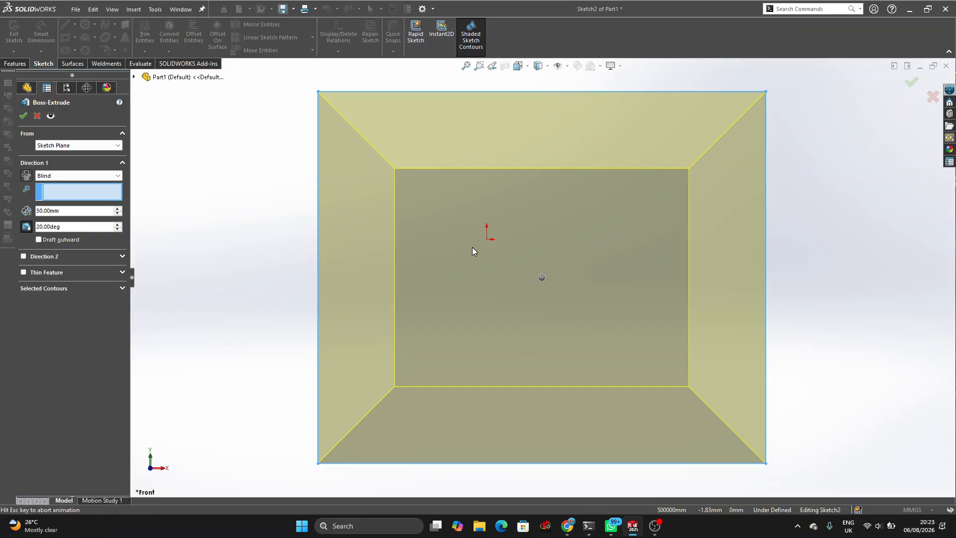
{"action": "key", "text": "ctrl+2"}
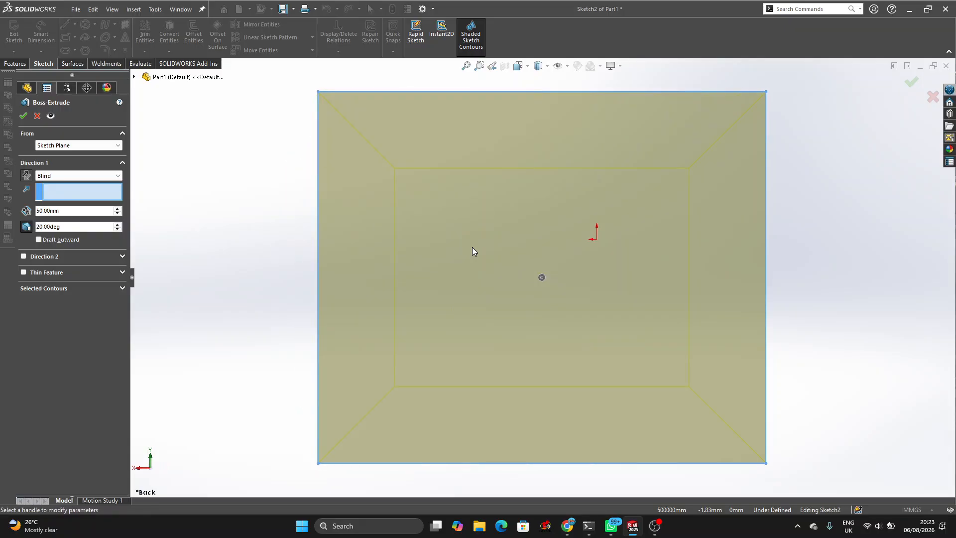
{"action": "key", "text": "ctrl+1"}
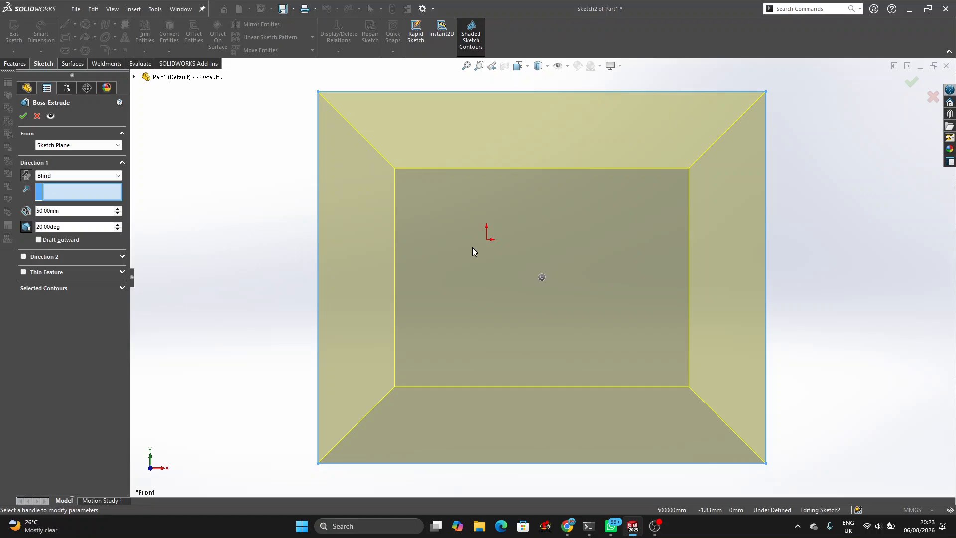
{"action": "key", "text": "ctrl+2"}
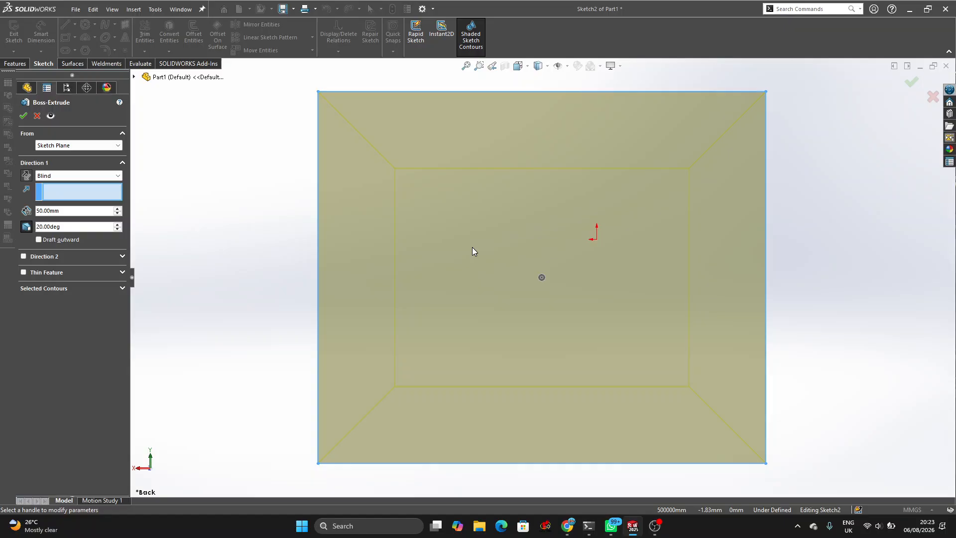
{"action": "key", "text": "ctrl+5"}
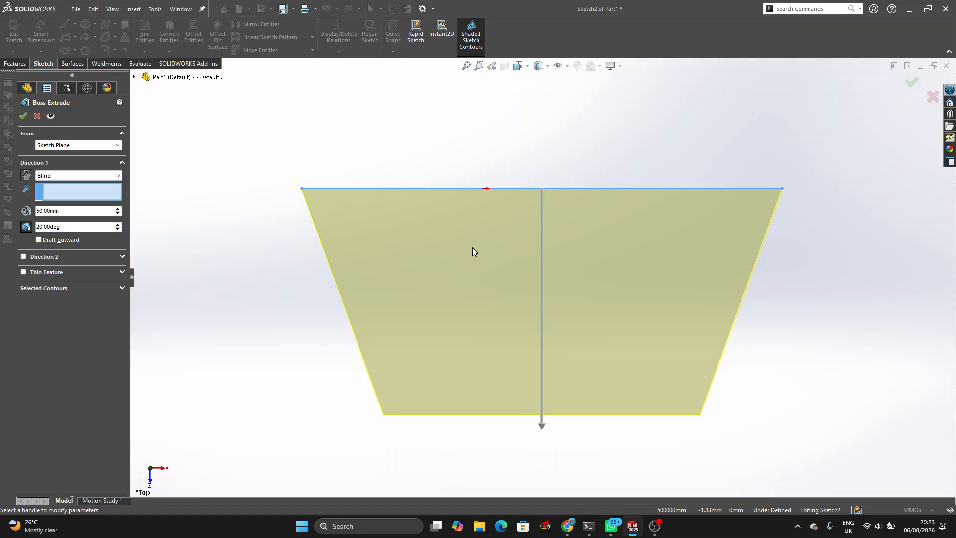
{"action": "key", "text": "ctrl+1"}
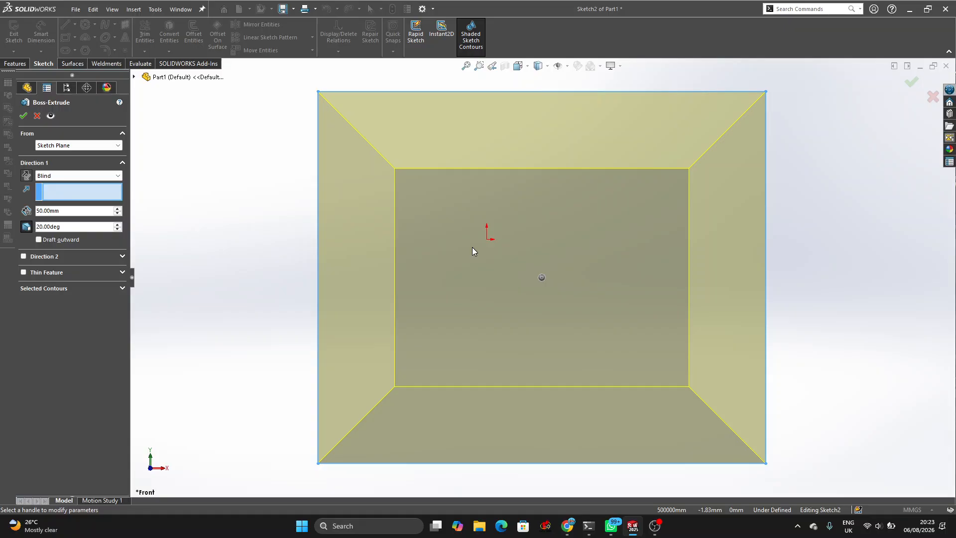
{"action": "key", "text": "ctrl+2"}
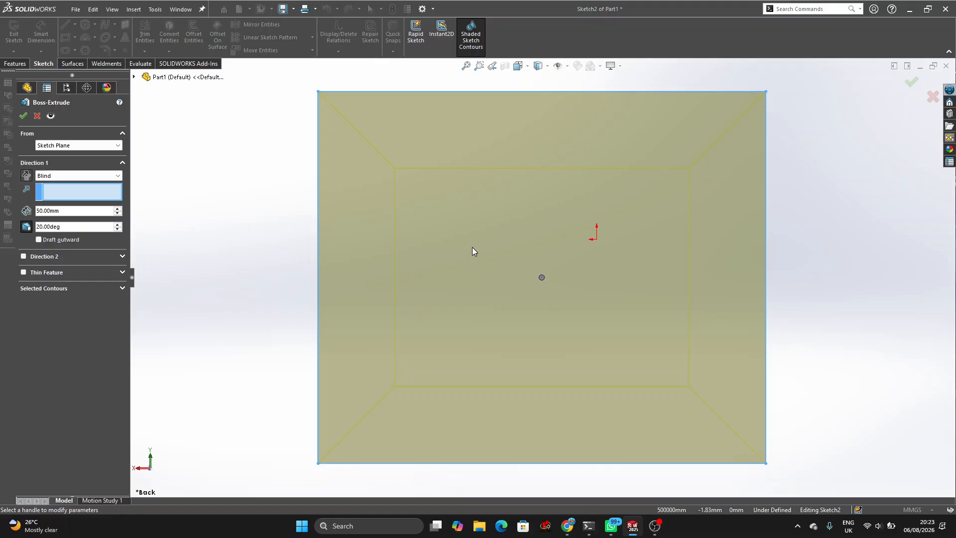
{"action": "key", "text": "ctrl+1"}
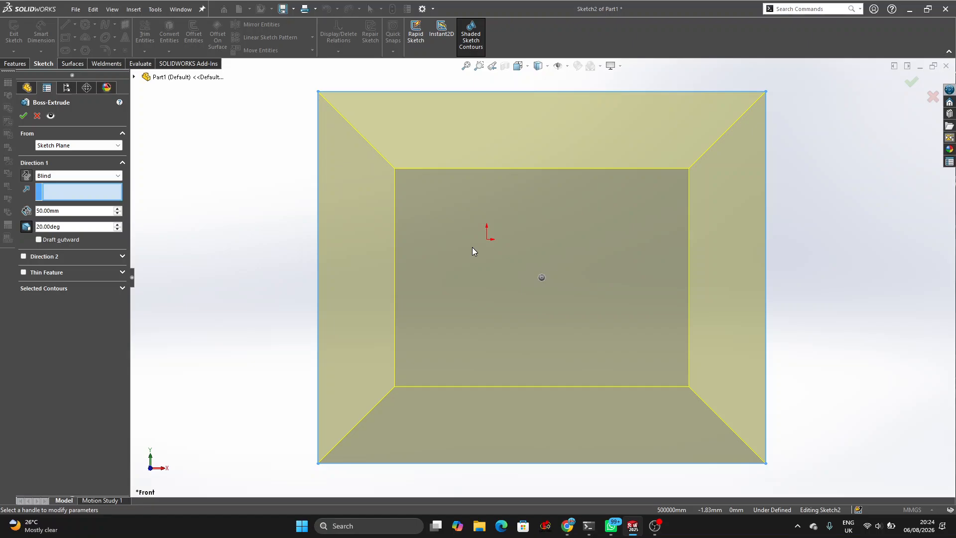
Make the Direction 1 draft of the boss extrusion taper outward instead of inward.
{"action": "key", "text": "z"}
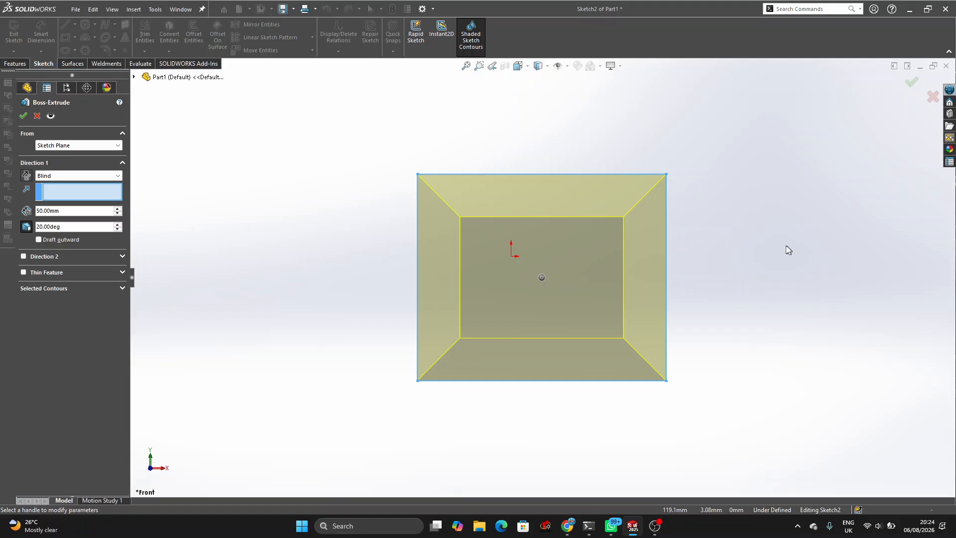
{"action": "key", "text": "f"}
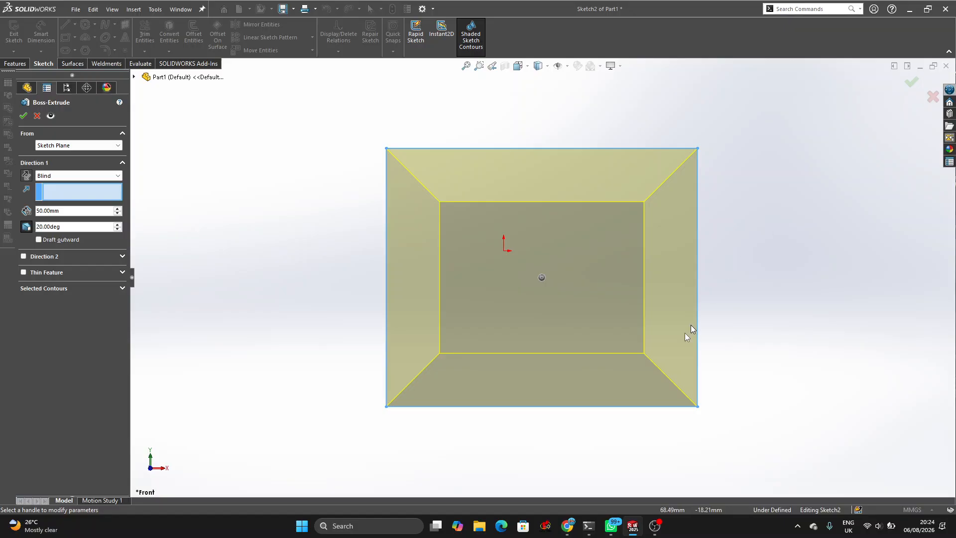
{"action": "key", "text": "ctrl+7"}
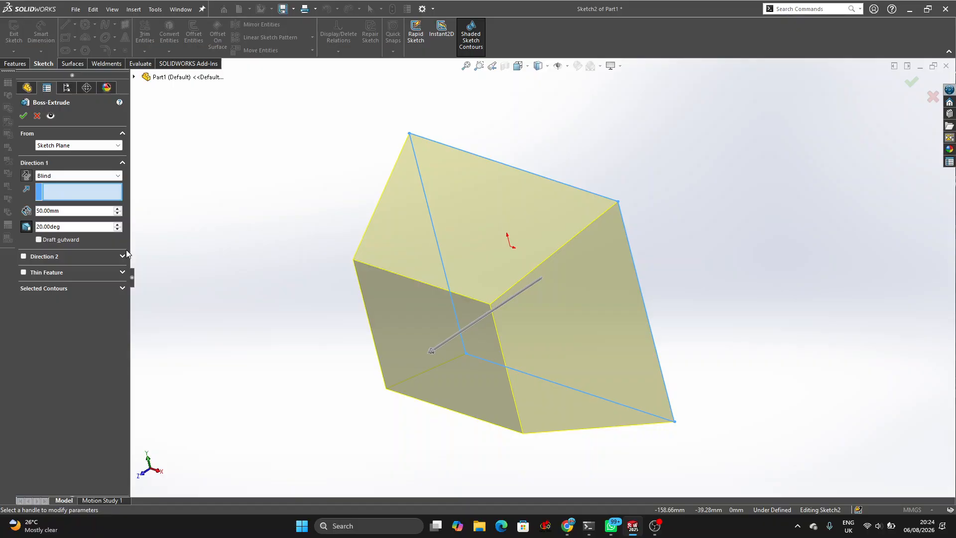
{"action": "left_click", "coordinate": [39, 238]}
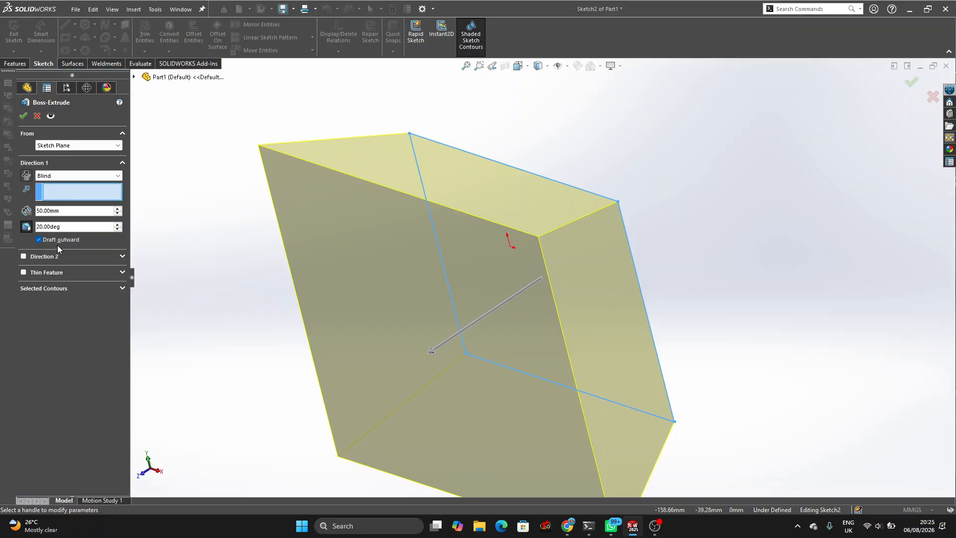
Enable Direction 2 for the boss extrusion and set its blind depth to 30 mm.
{"action": "left_click", "coordinate": [22, 256]}
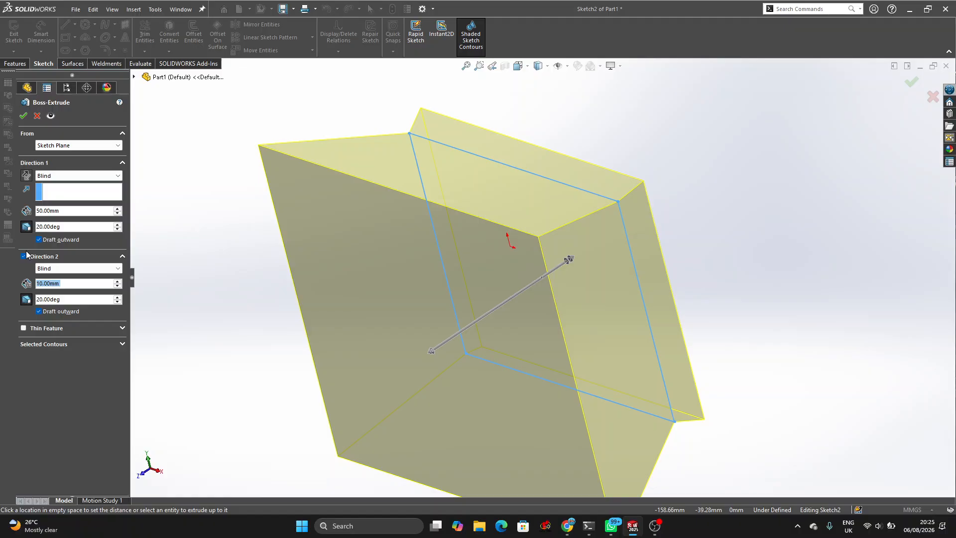
{"action": "scroll", "coordinate": [555, 265], "scroll_direction": "up", "scroll_amount": 3}
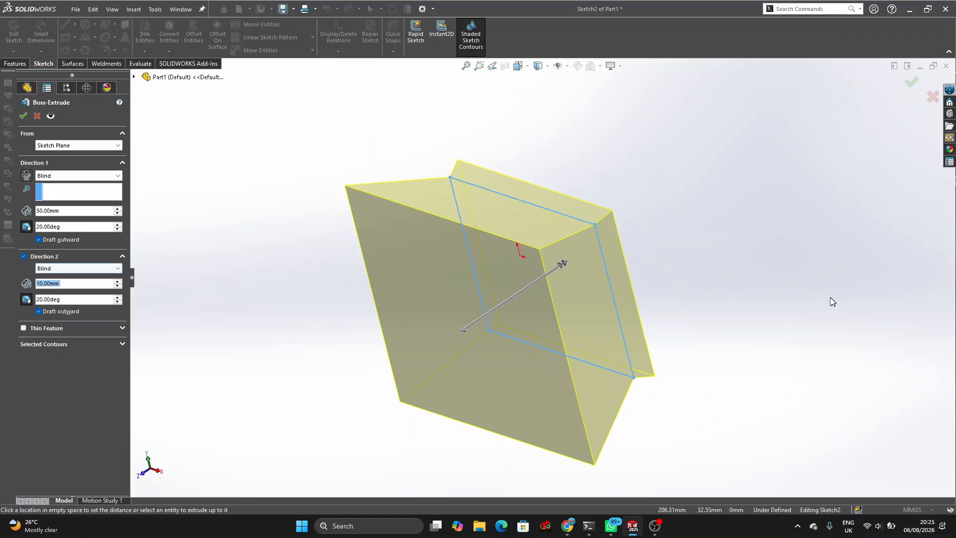
{"action": "scroll", "coordinate": [646, 270], "scroll_direction": "down", "scroll_amount": 1}
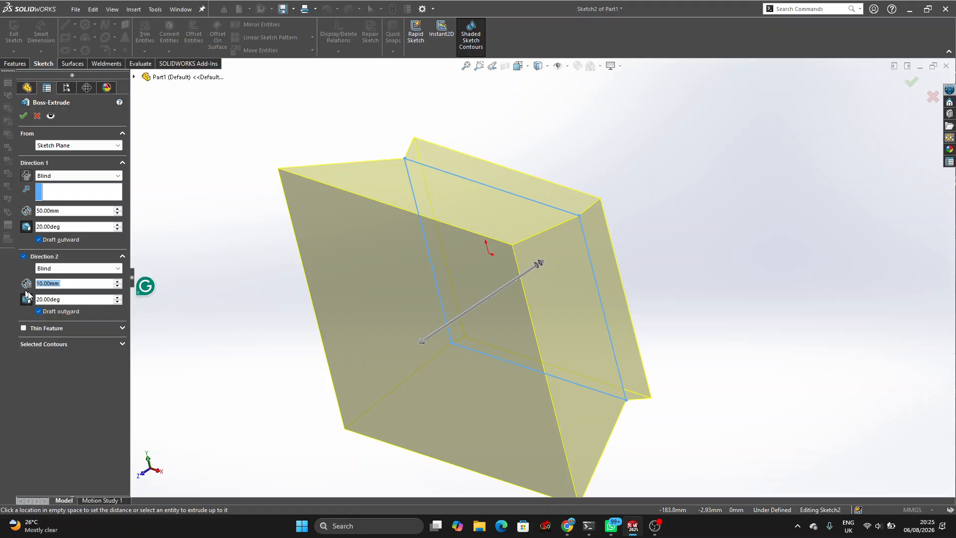
{"action": "left_click", "coordinate": [64, 288]}
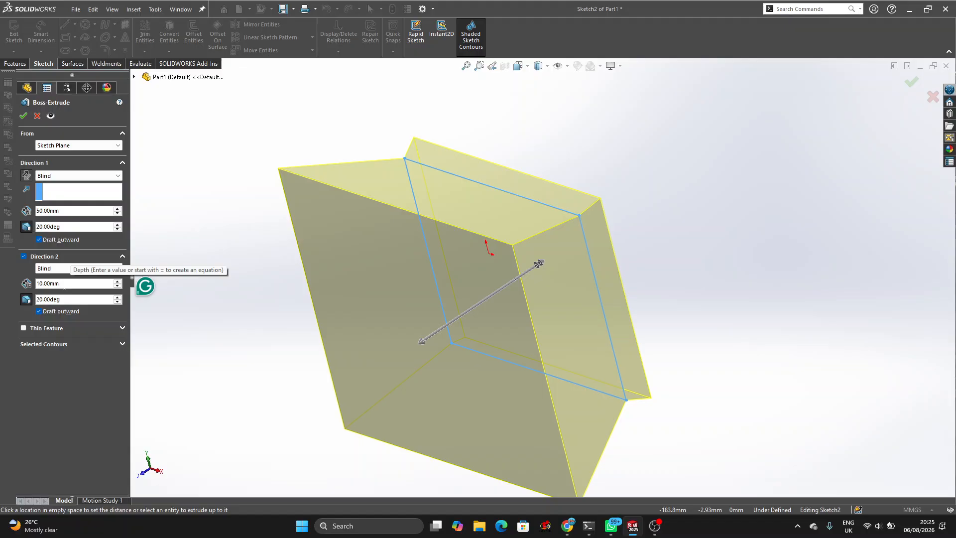
{"action": "key", "text": "BackSpace"}
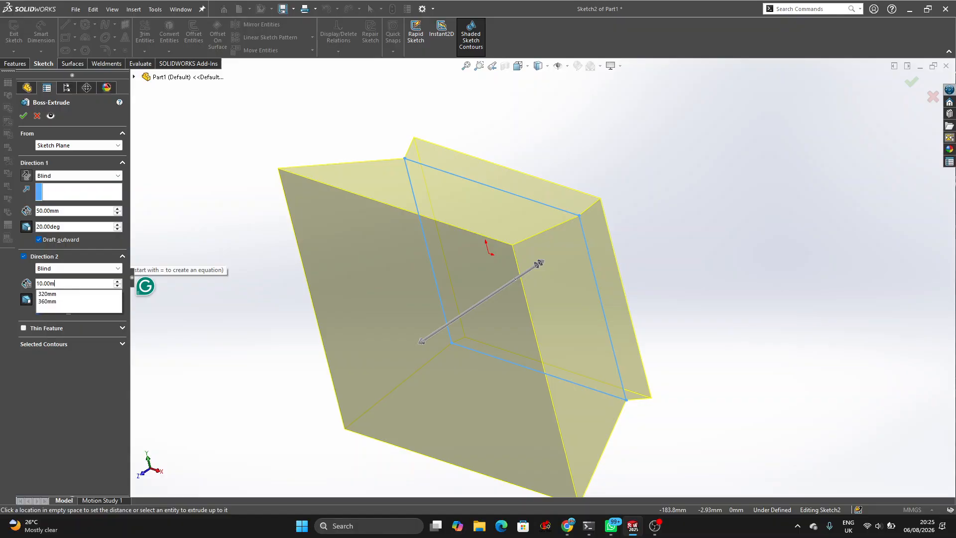
{"action": "key", "text": "BackSpace"}
{"action": "key", "text": "BackSpace"}
{"action": "key", "text": "BackSpace"}
{"action": "key", "text": "BackSpace"}
{"action": "key", "text": "BackSpace"}
{"action": "key", "text": "BackSpace"}
{"action": "type", "text": "30"}
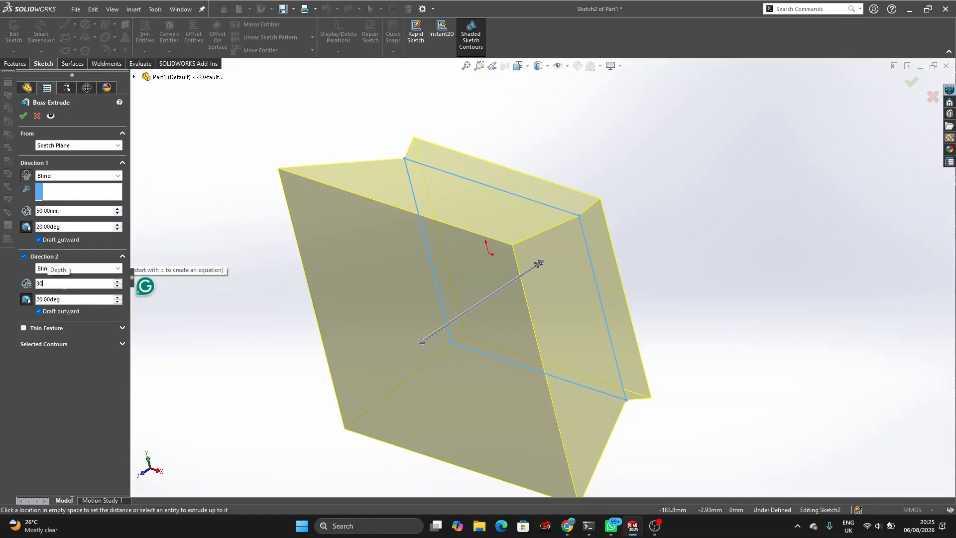
{"action": "key", "text": "Return"}
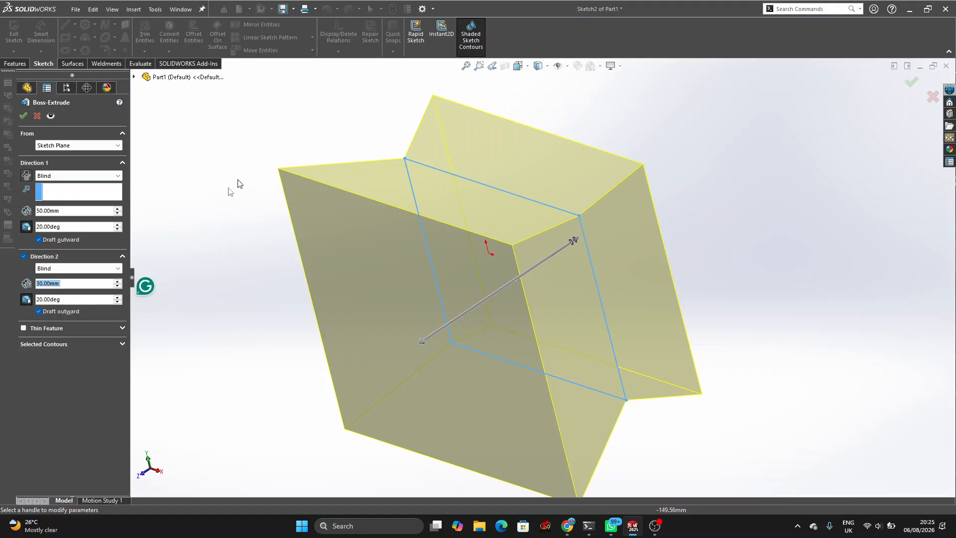
Switch the Direction 2 draft from outward to inward and disable Direction 2 for the boss extrusion.
{"action": "left_click", "coordinate": [39, 312]}
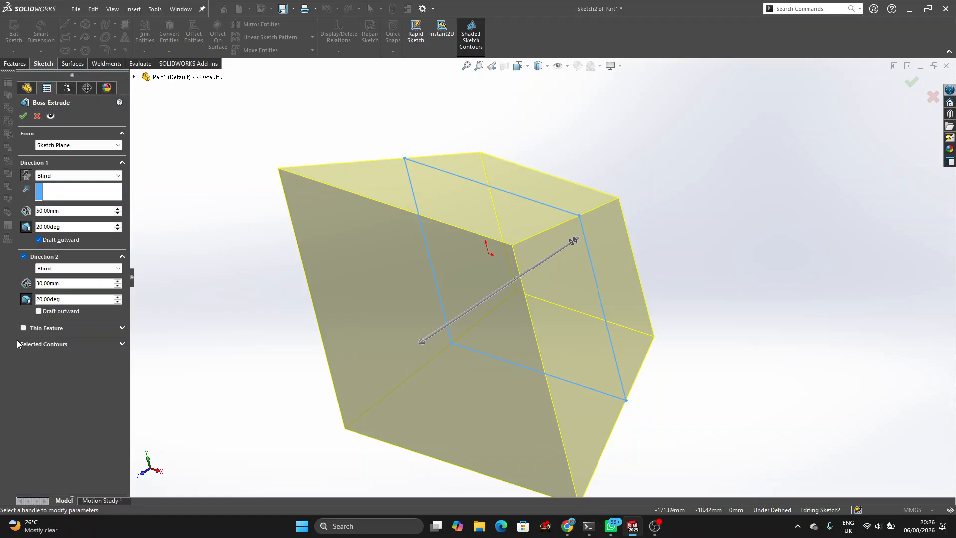
{"action": "left_click", "coordinate": [24, 258]}
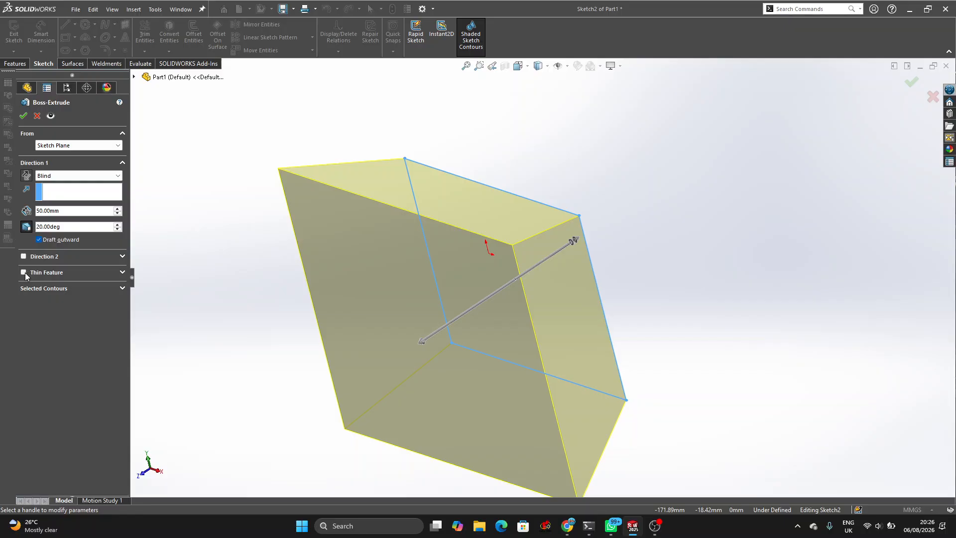
Preview the drafted boss extrusion as a thin feature and turn the Thin Feature option off again.
{"action": "left_click", "coordinate": [24, 272]}
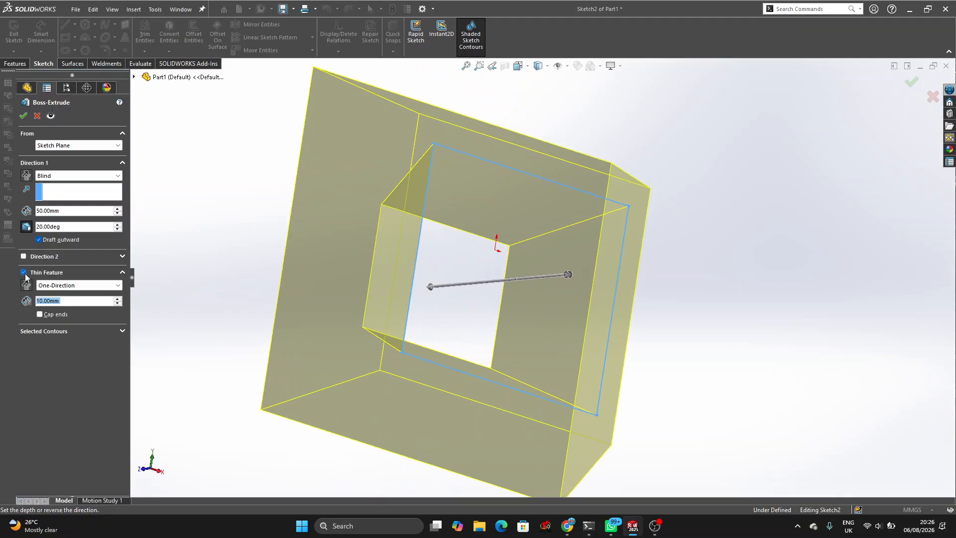
{"action": "left_click", "coordinate": [25, 274]}
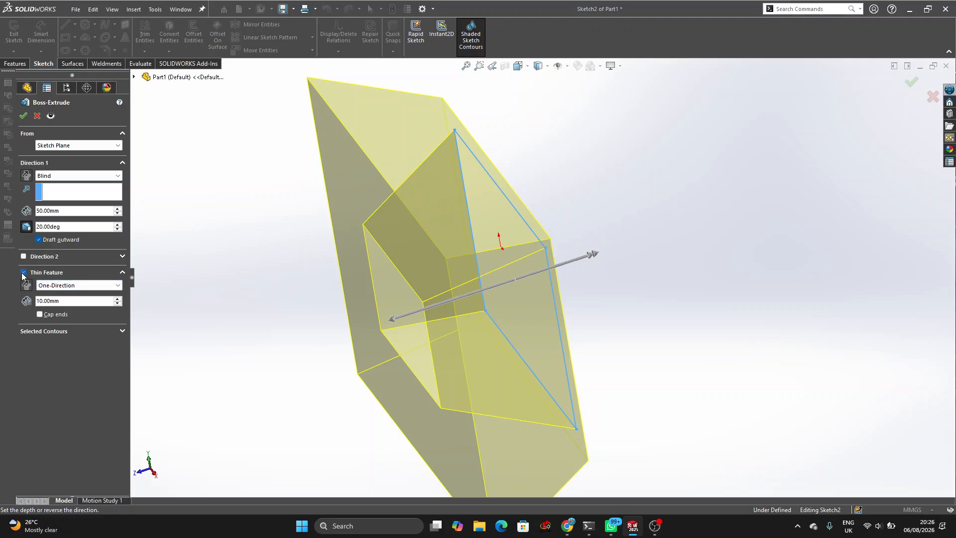
{"action": "left_click", "coordinate": [25, 274]}
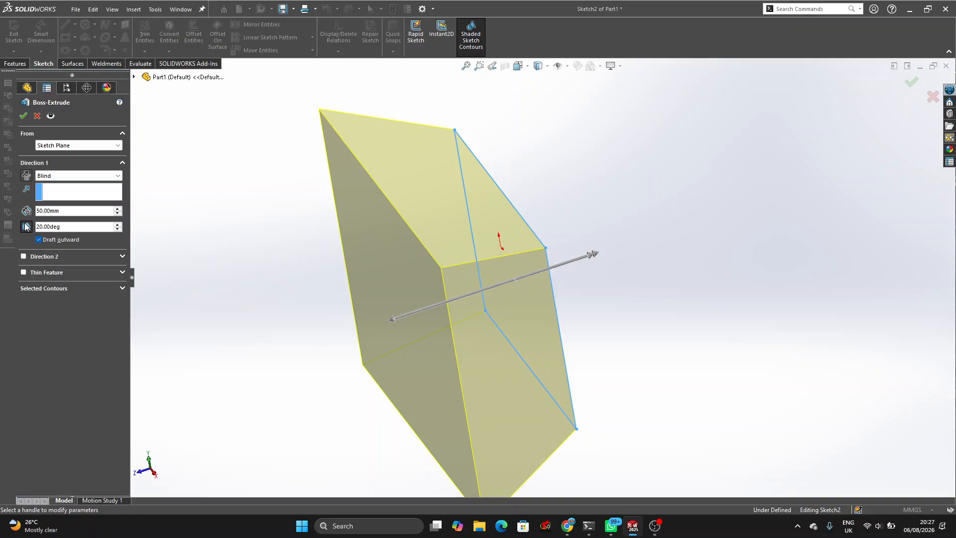
Turn off the Direction 1 draft of the boss extrusion and set its end condition to Mid Plane.
{"action": "left_click", "coordinate": [27, 227]}
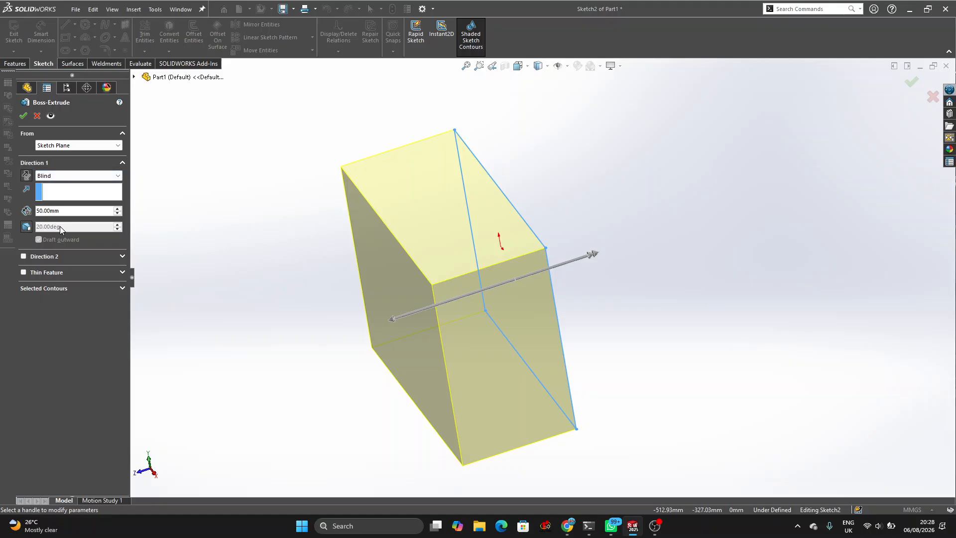
{"action": "left_click", "coordinate": [66, 178]}
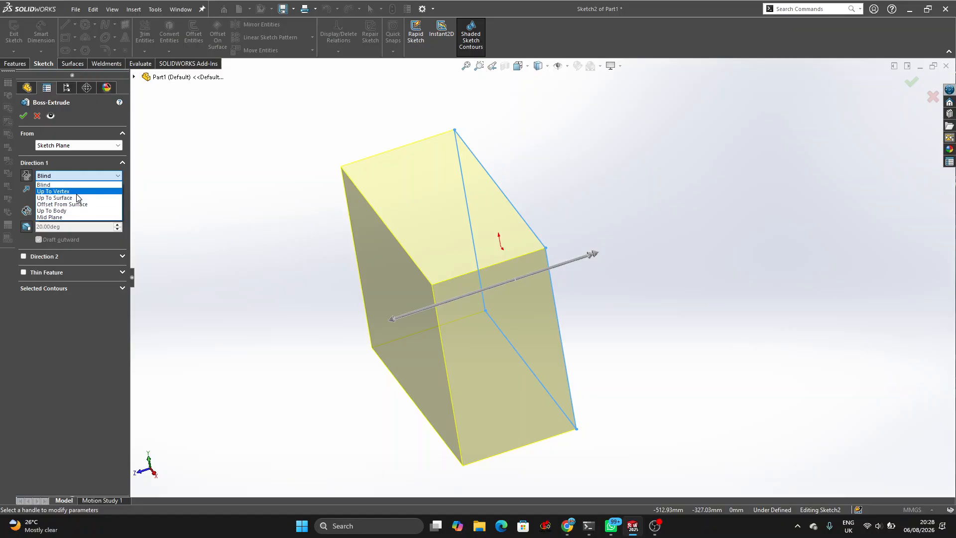
{"action": "left_click", "coordinate": [68, 218]}
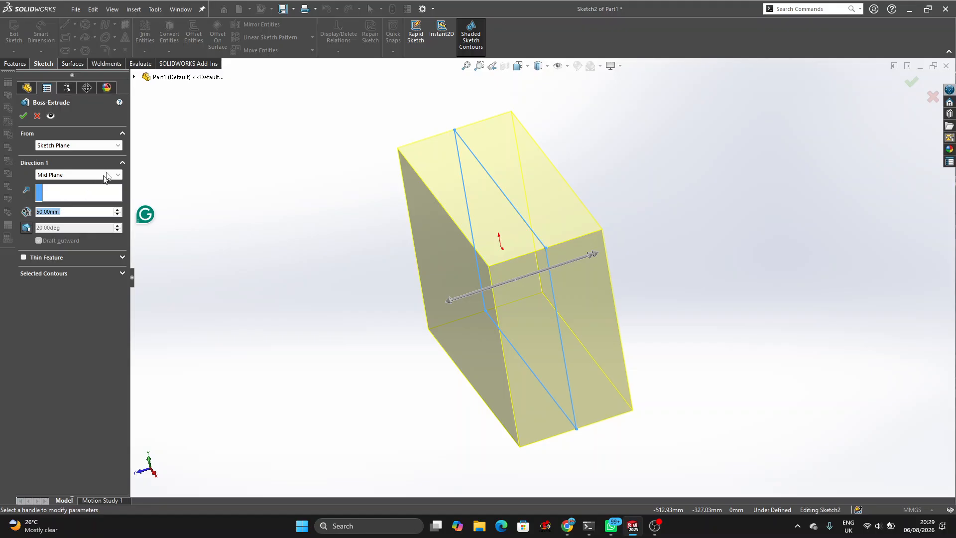
Return Direction 1 to the Blind end condition and accept the 50 mm boss extrusion.
{"action": "left_click", "coordinate": [66, 174]}
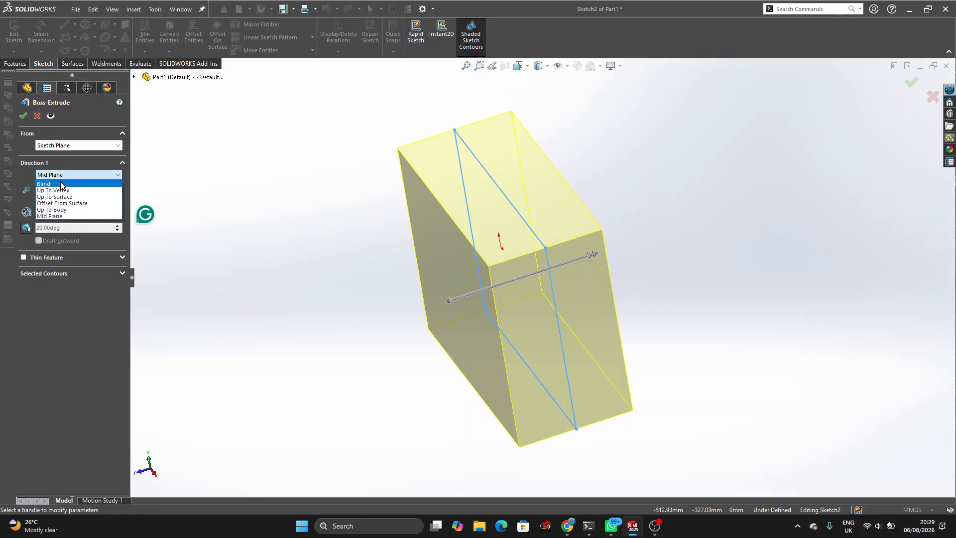
{"action": "left_click", "coordinate": [61, 184]}
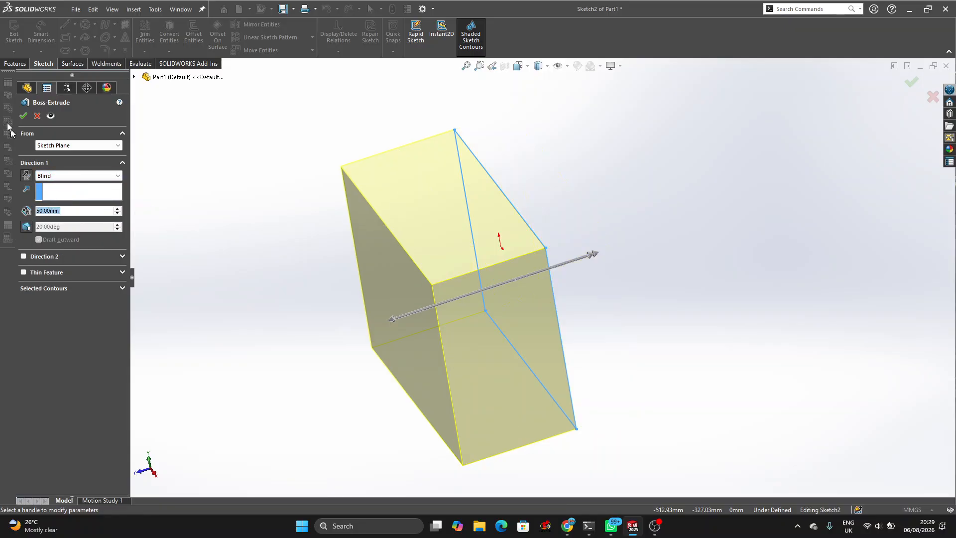
{"action": "left_click", "coordinate": [23, 115]}
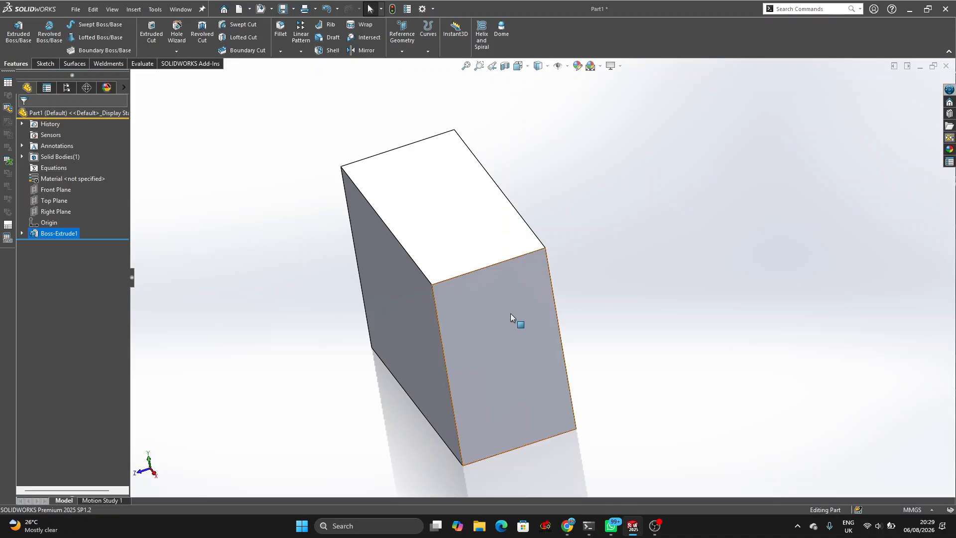
{"action": "left_click", "coordinate": [573, 304]}
{"action": "middle_click_drag", "start_coordinate": [614, 273], "coordinate": [640, 253]}
{"action": "key", "text": "f"}
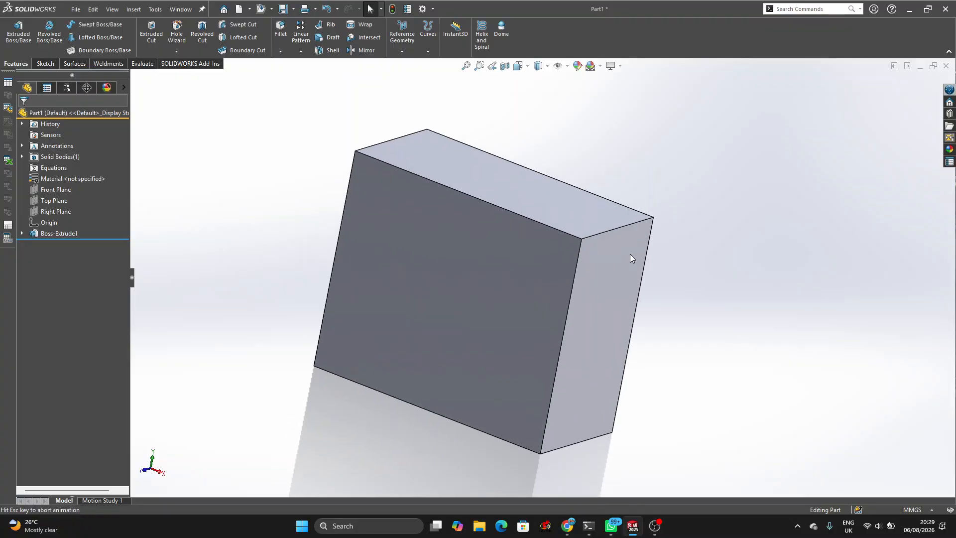
{"action": "middle_click_drag", "start_coordinate": [872, 423], "coordinate": [873, 423]}
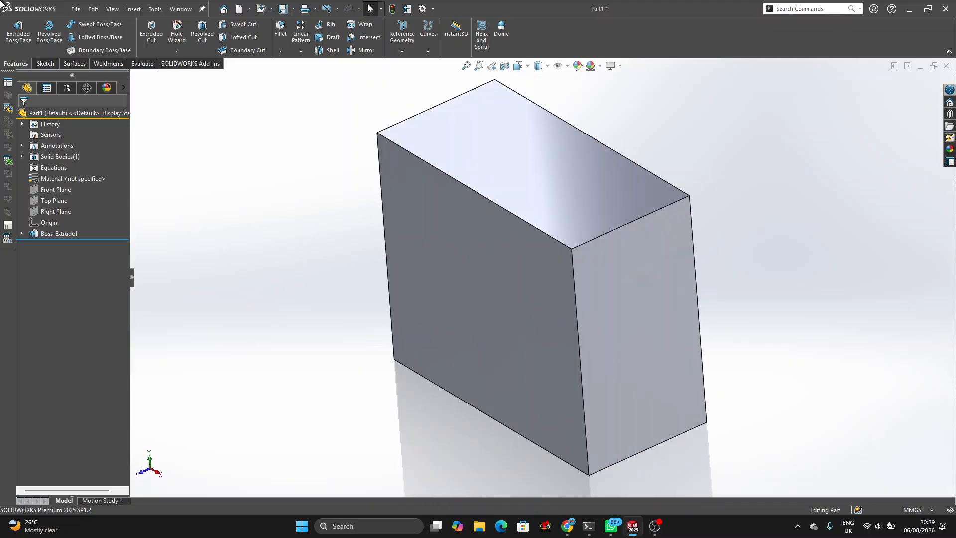
Hide the extruded body and show it again.
{"action": "right_click", "coordinate": [52, 234]}
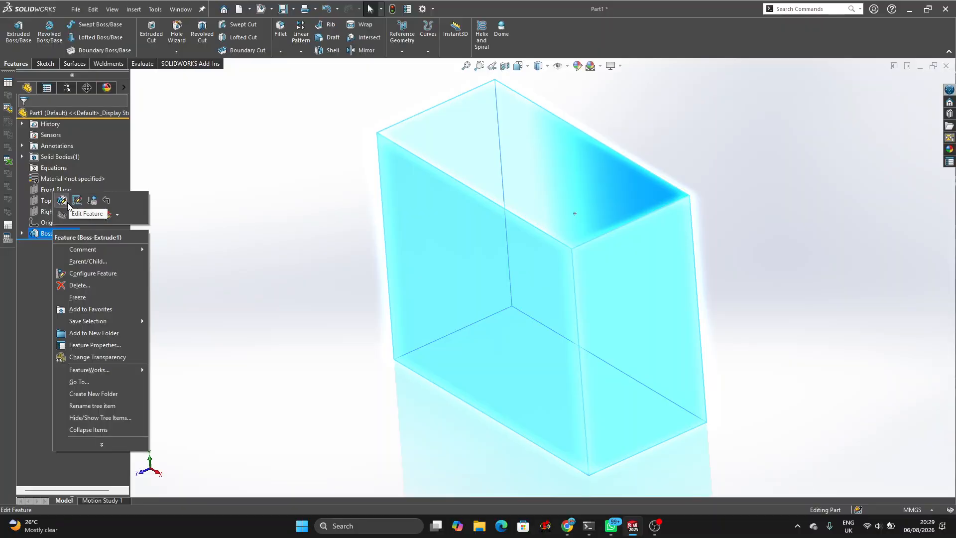
{"action": "key", "text": "Escape"}
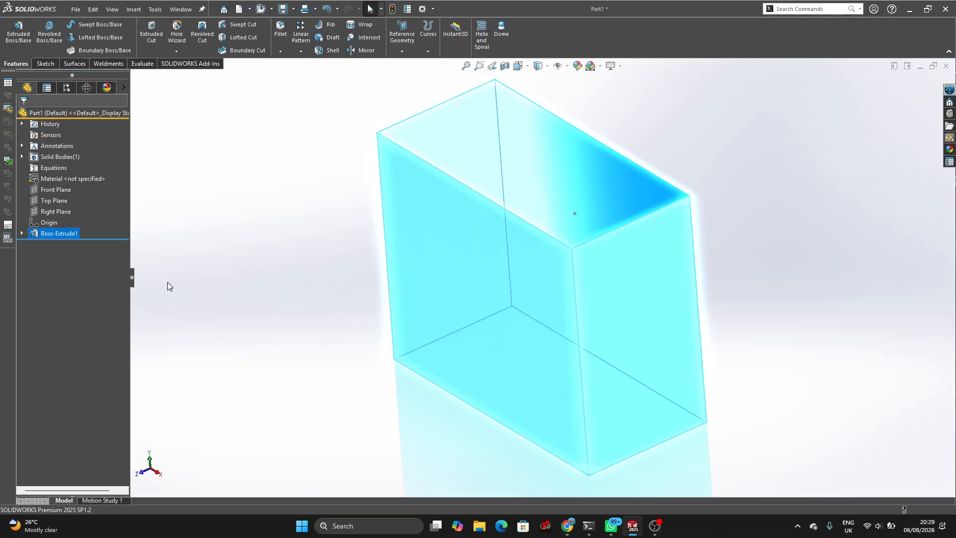
{"action": "key", "text": "ctrl+z"}
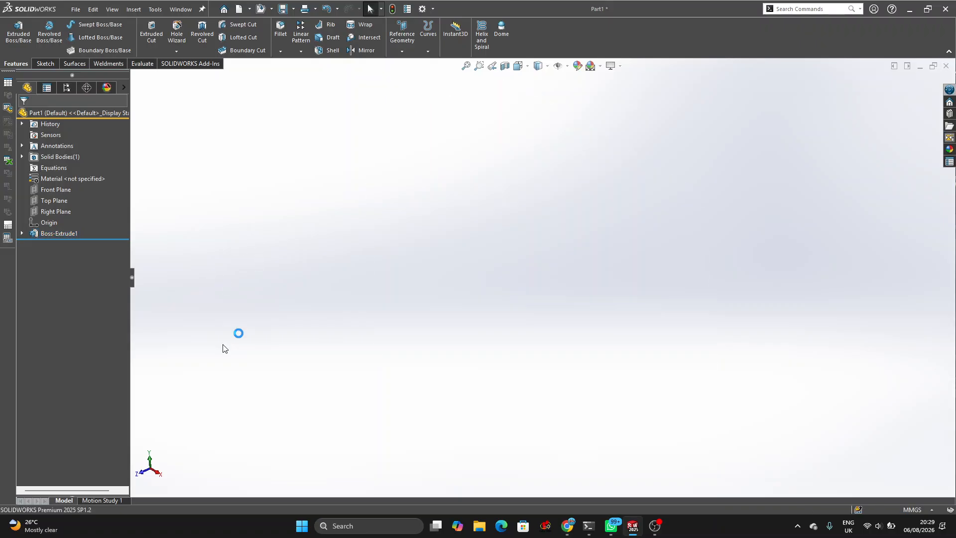
{"action": "right_click", "coordinate": [53, 233]}
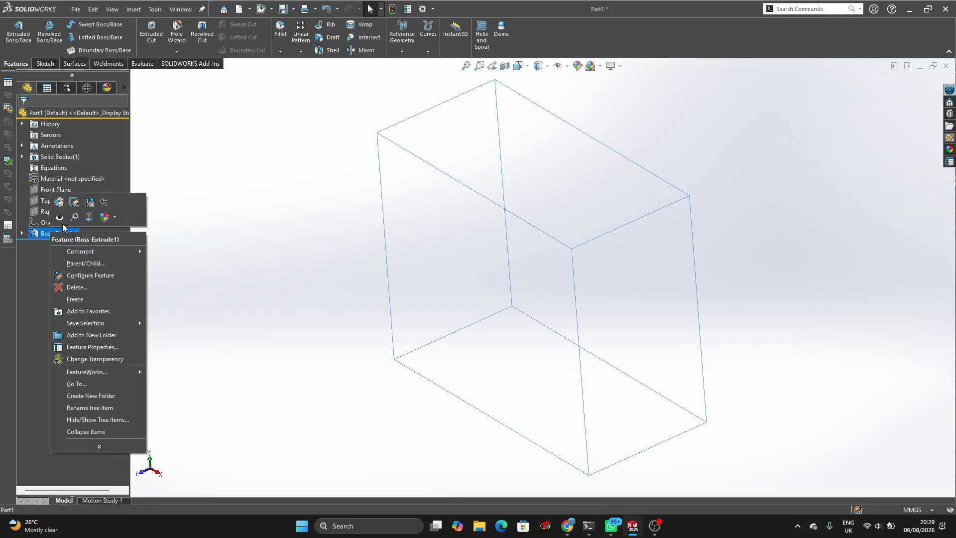
{"action": "left_click", "coordinate": [62, 221]}
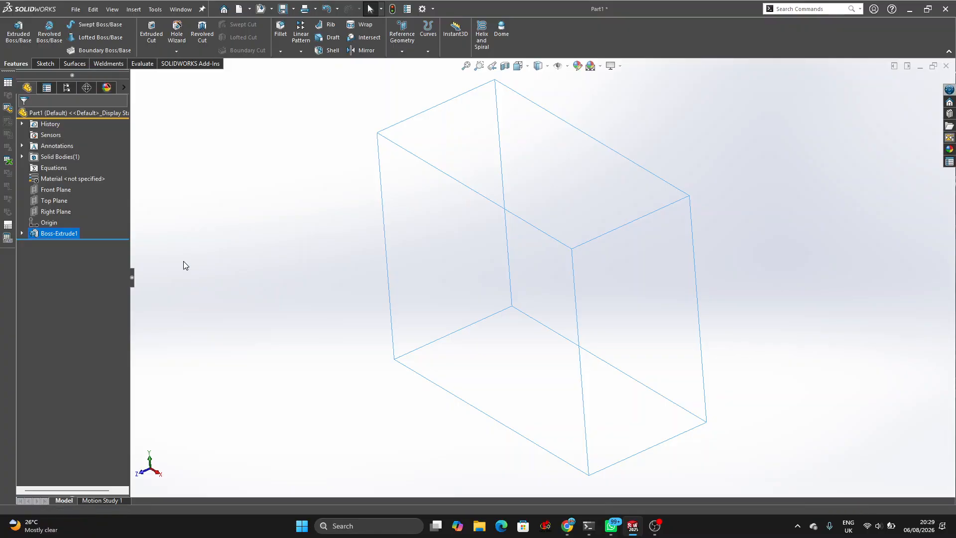
{"action": "left_click", "coordinate": [250, 268]}
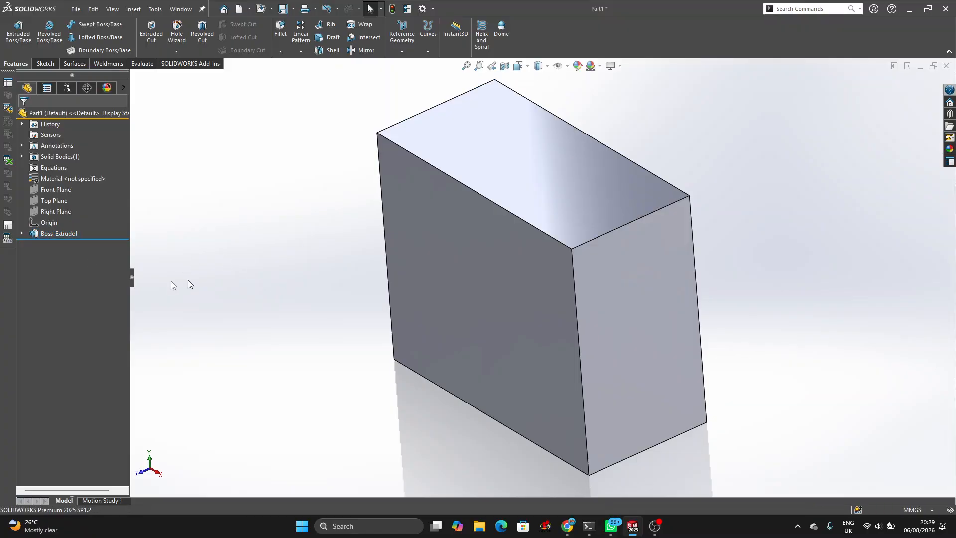
Edit the finished boss extrusion and try adding a blind 50 mm Direction 2 with a 20° draft.
{"action": "left_click", "coordinate": [60, 233]}
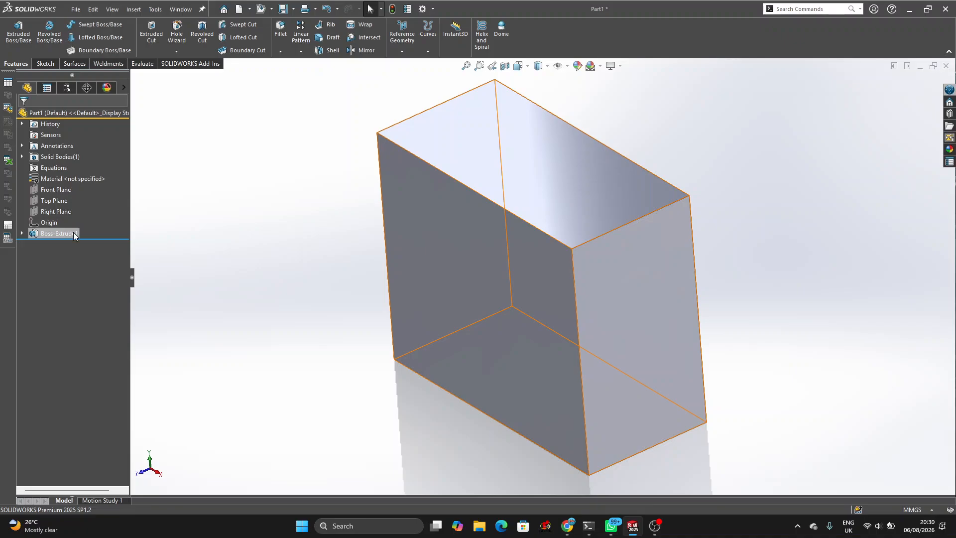
{"action": "right_click", "coordinate": [74, 232]}
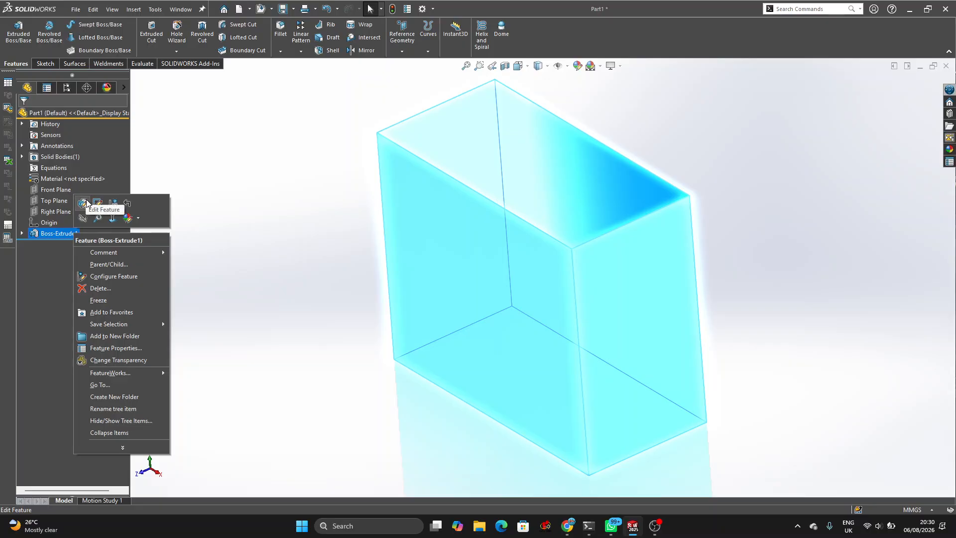
{"action": "left_click", "coordinate": [86, 199]}
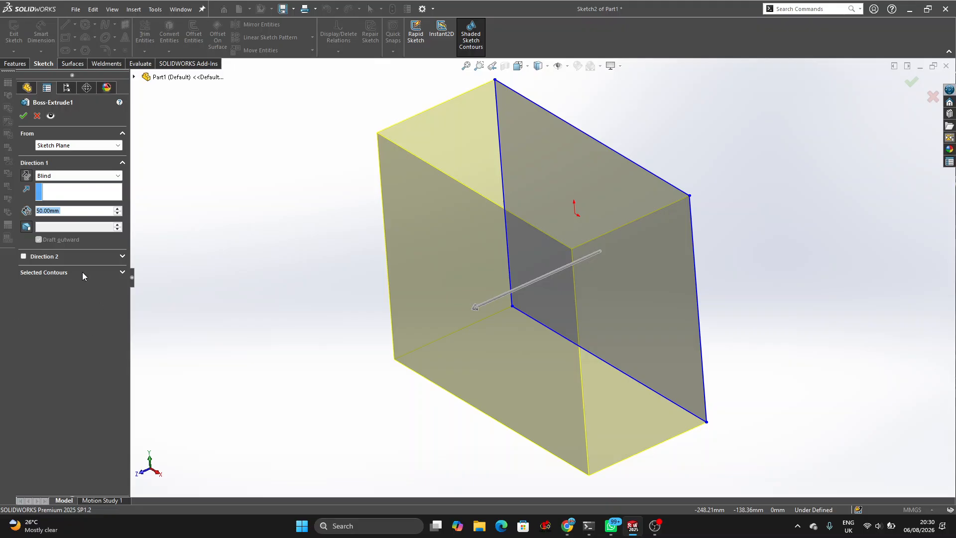
{"action": "left_click", "coordinate": [23, 256]}
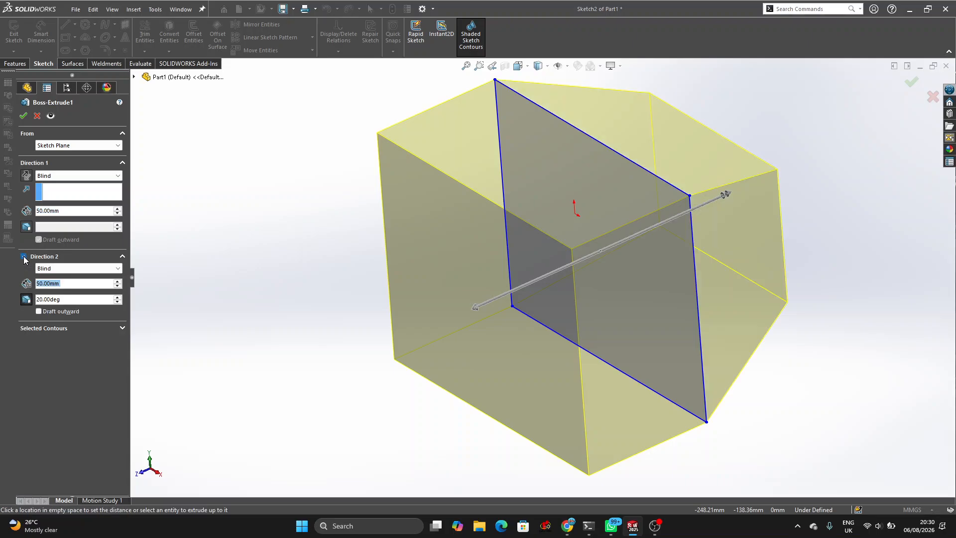
{"action": "left_click", "coordinate": [24, 257]}
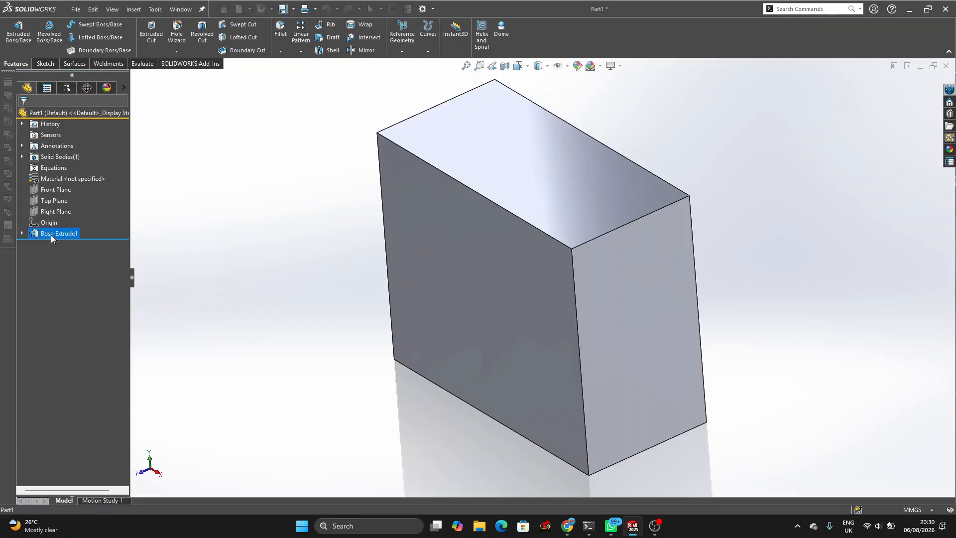
Delete the boss extrusion feature from the part while keeping its rectangular sketch.
{"action": "right_click", "coordinate": [51, 235]}
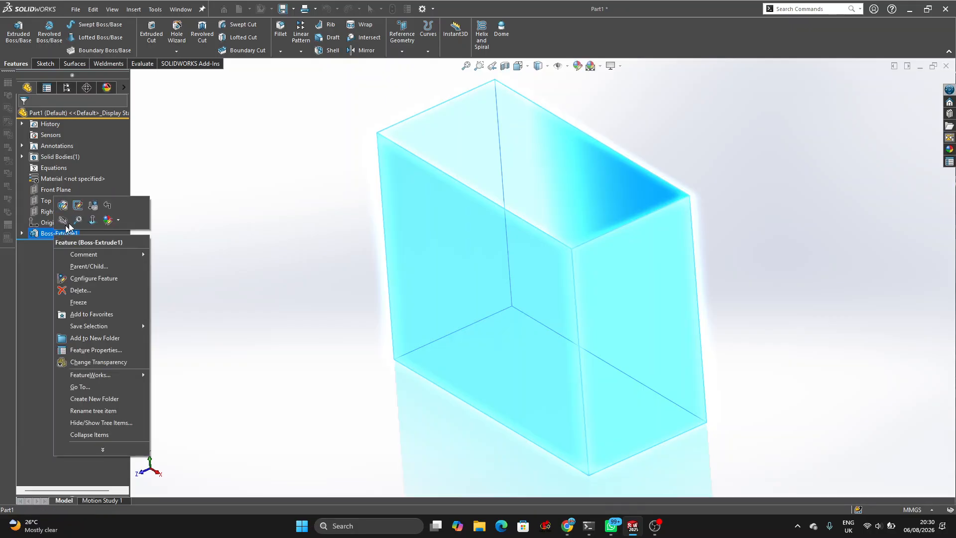
{"action": "left_click", "coordinate": [74, 290]}
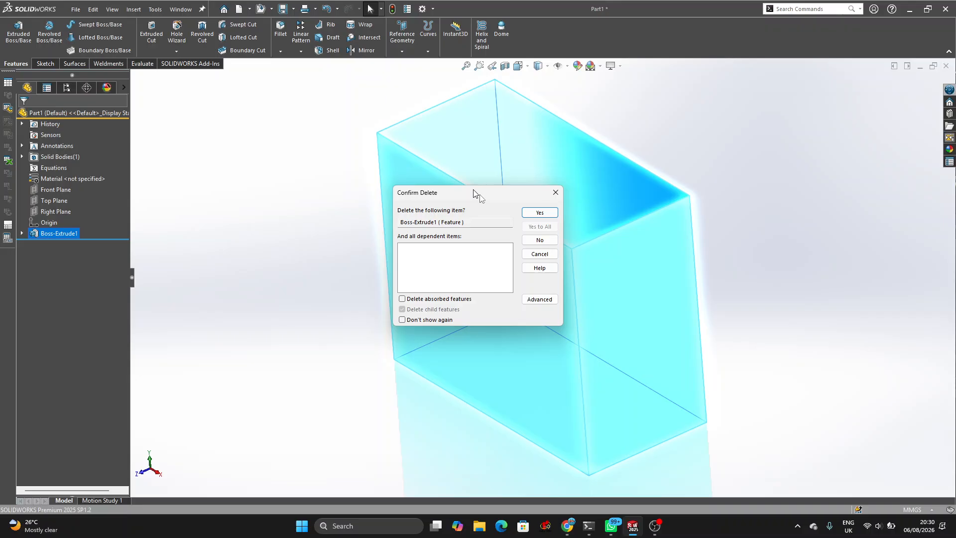
{"action": "left_click", "coordinate": [532, 214]}
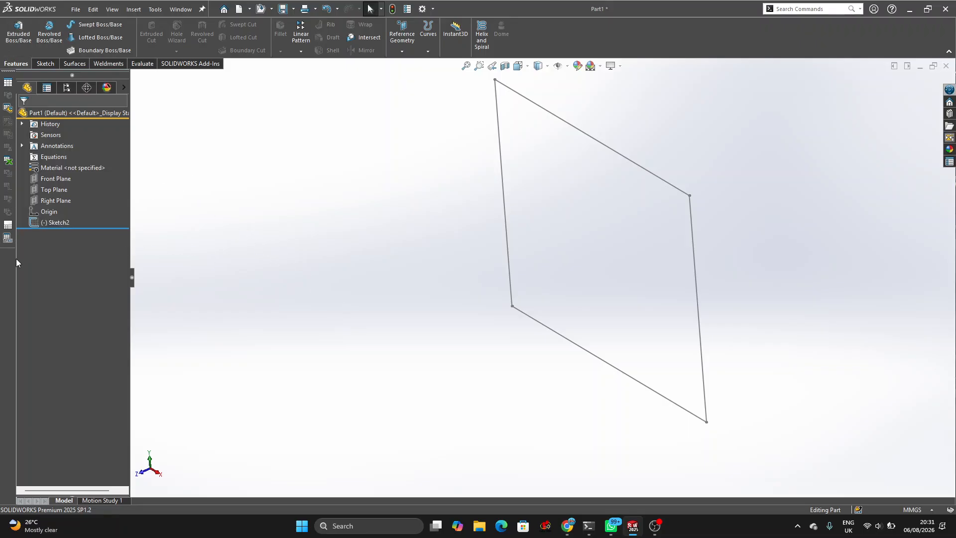
Set up a new blind 50 mm boss extrusion of the rectangular sketch with Thin Feature enabled.
{"action": "left_click", "coordinate": [46, 222]}
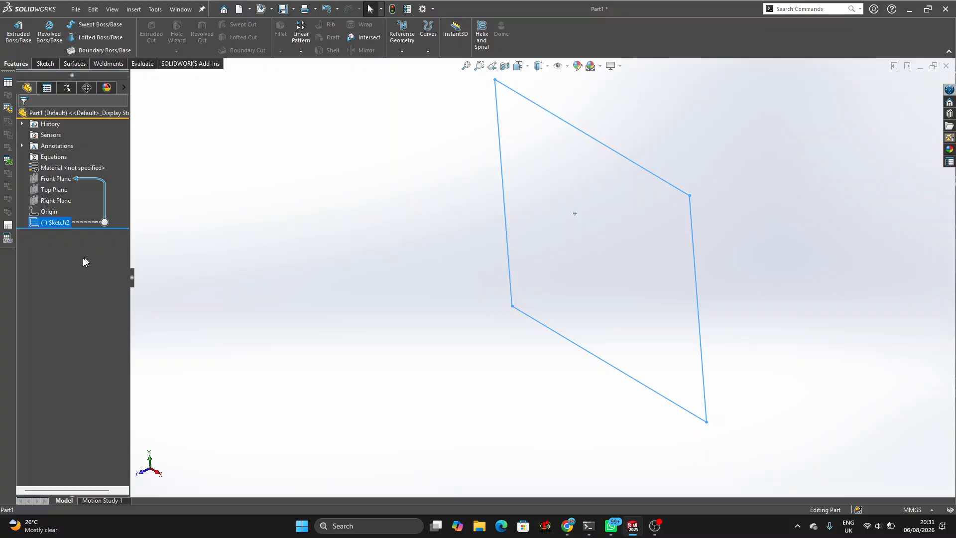
{"action": "left_click", "coordinate": [20, 38]}
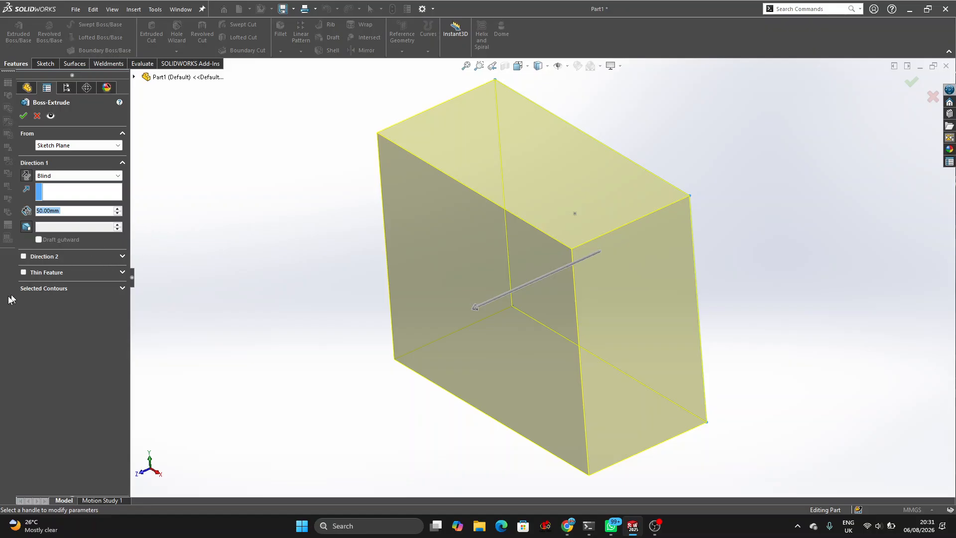
{"action": "left_click", "coordinate": [23, 272]}
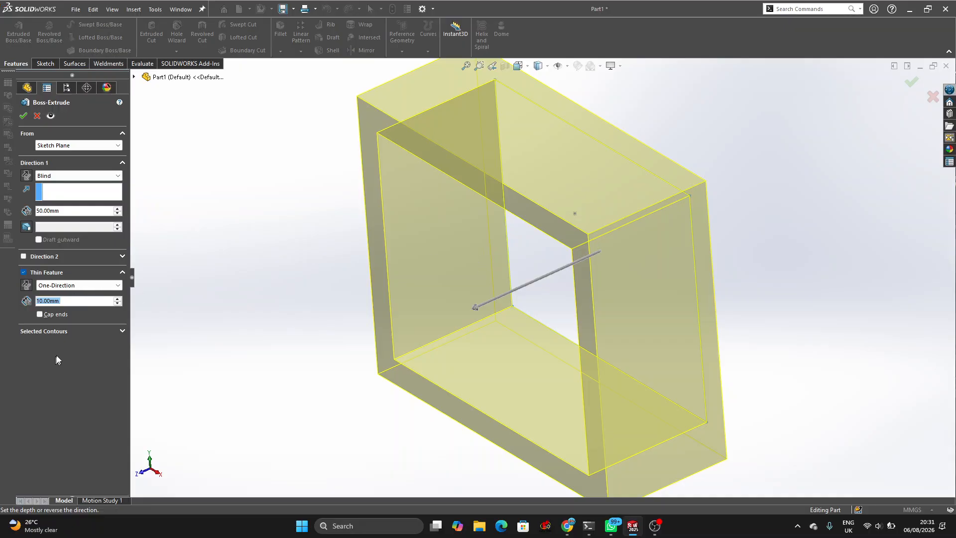
Set the thin feature type to Mid-Plane and inspect how the wall straddles the sketch lines.
{"action": "left_click", "coordinate": [70, 285]}
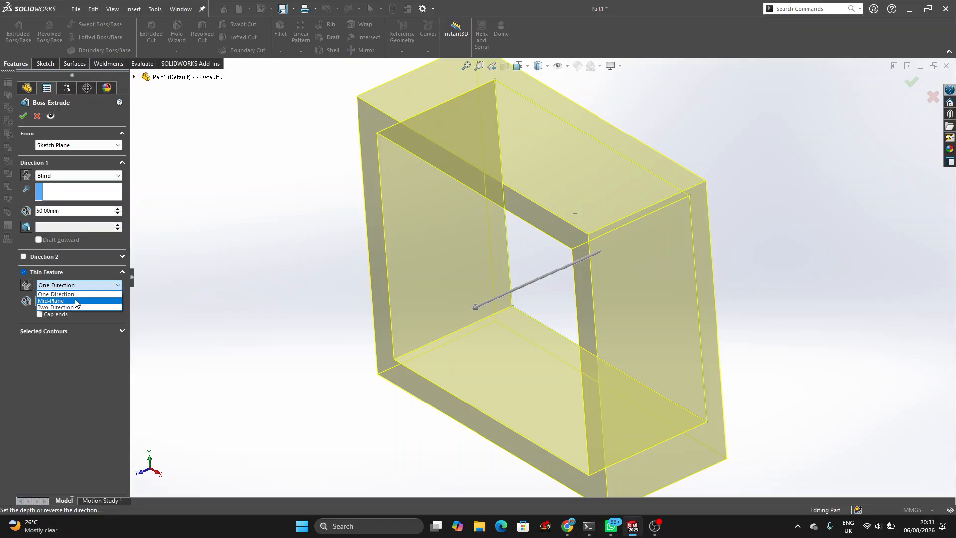
{"action": "left_click", "coordinate": [74, 301]}
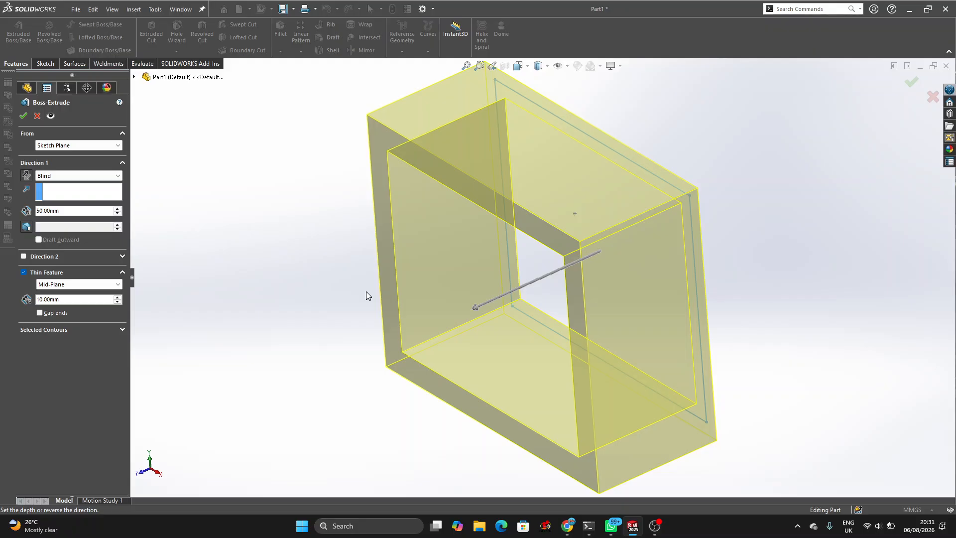
{"action": "mouse_move", "coordinate": [366, 291]}
{"action": "middle_mouse_down"}
{"action": "mouse_move", "coordinate": [410, 270]}
{"action": "mouse_move", "coordinate": [432, 272]}
{"action": "mouse_move", "coordinate": [357, 294]}
{"action": "middle_mouse_up"}
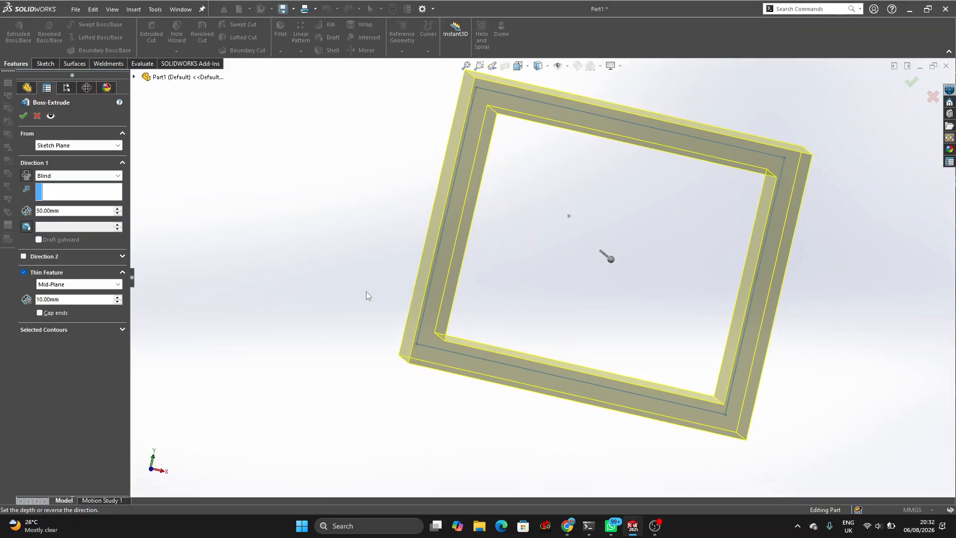
{"action": "middle_click_drag", "start_coordinate": [606, 256], "coordinate": [606, 255]}
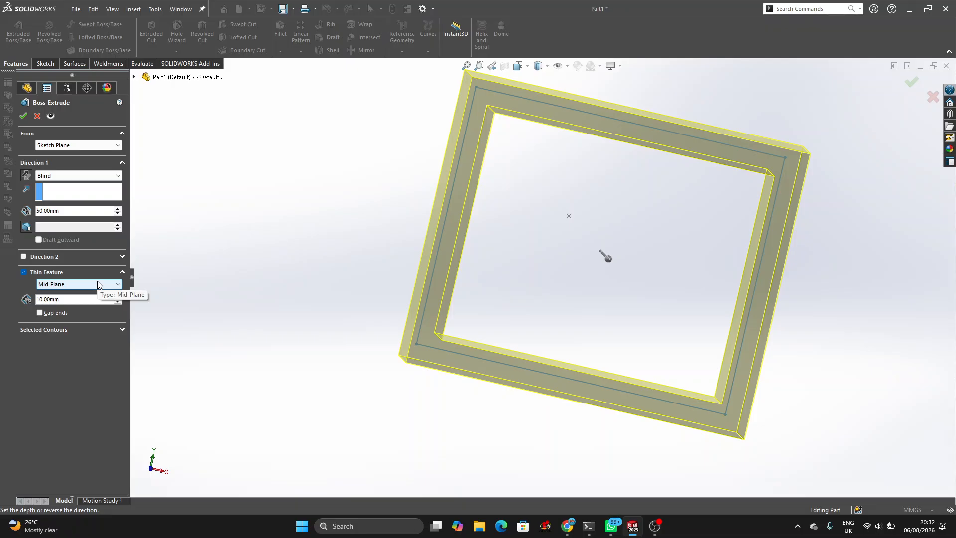
Set the thin feature type of the boss extrusion back to One-Direction.
{"action": "left_click", "coordinate": [67, 284]}
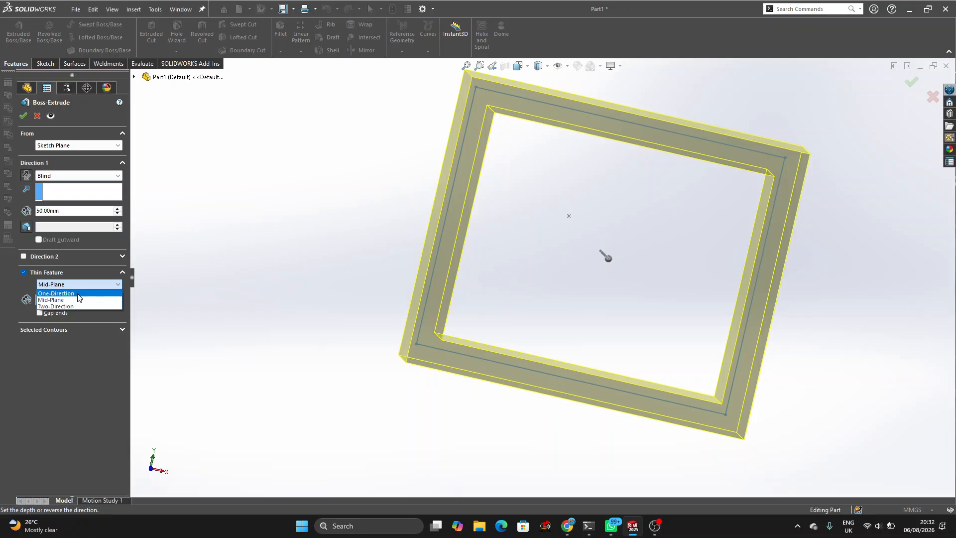
{"action": "left_click", "coordinate": [78, 293]}
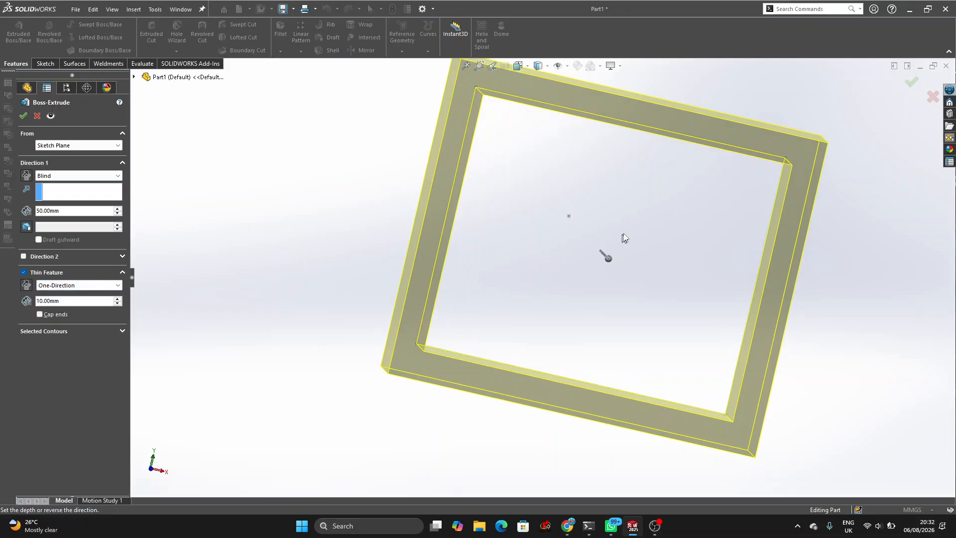
{"action": "scroll", "coordinate": [651, 236], "scroll_direction": "up", "scroll_amount": 2}
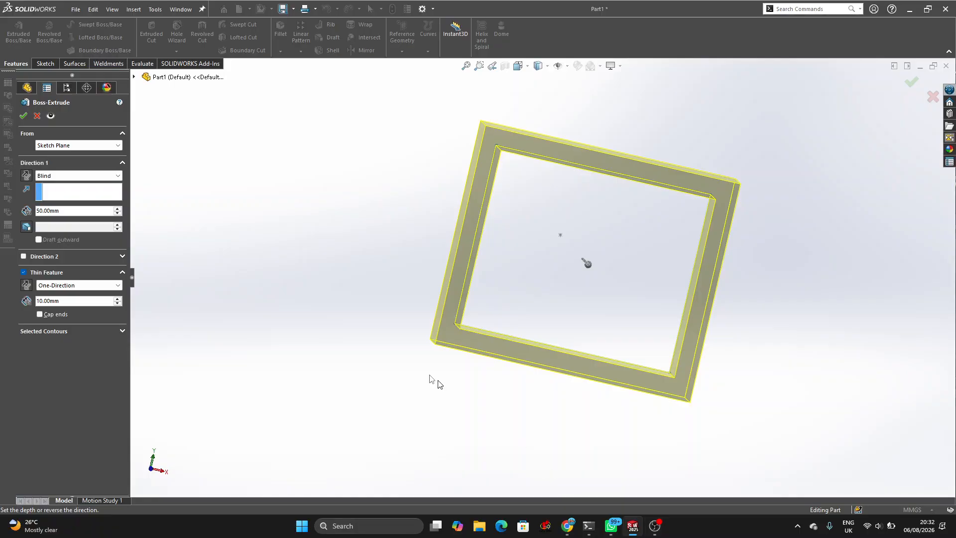
Show the extrusion preview from the front and set the one-direction thin wall thickness to 5 mm.
{"action": "key", "text": "ctrl+1"}
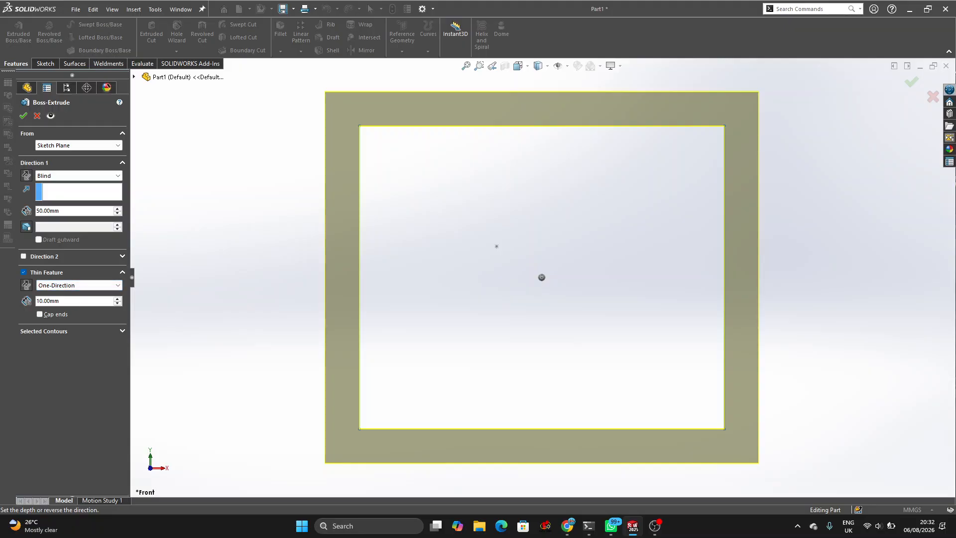
{"action": "key", "text": "BackSpace"}
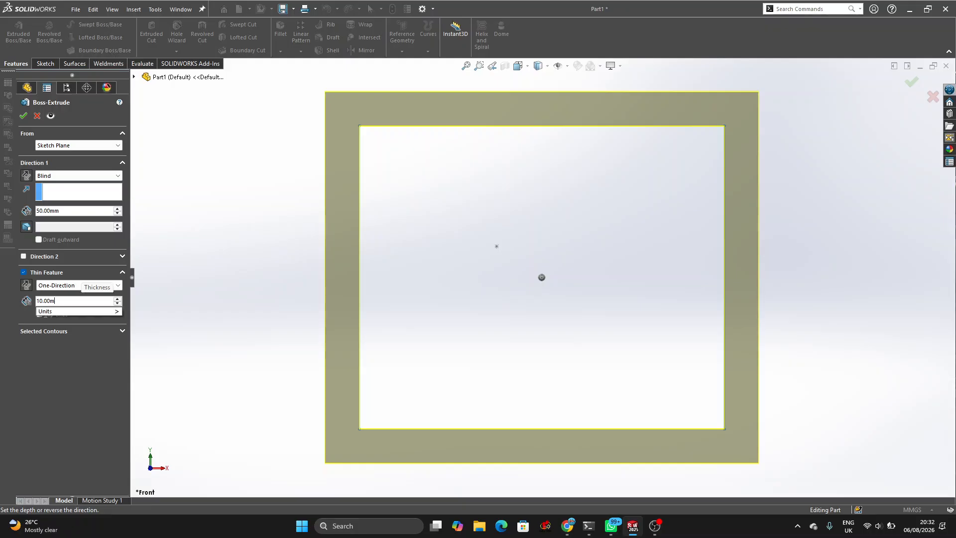
{"action": "key", "text": "BackSpace"}
{"action": "key", "text": "BackSpace"}
{"action": "key", "text": "BackSpace"}
{"action": "key", "text": "BackSpace"}
{"action": "key", "text": "BackSpace"}
{"action": "key", "text": "BackSpace"}
{"action": "type", "text": "5"}
{"action": "key", "text": "Return"}
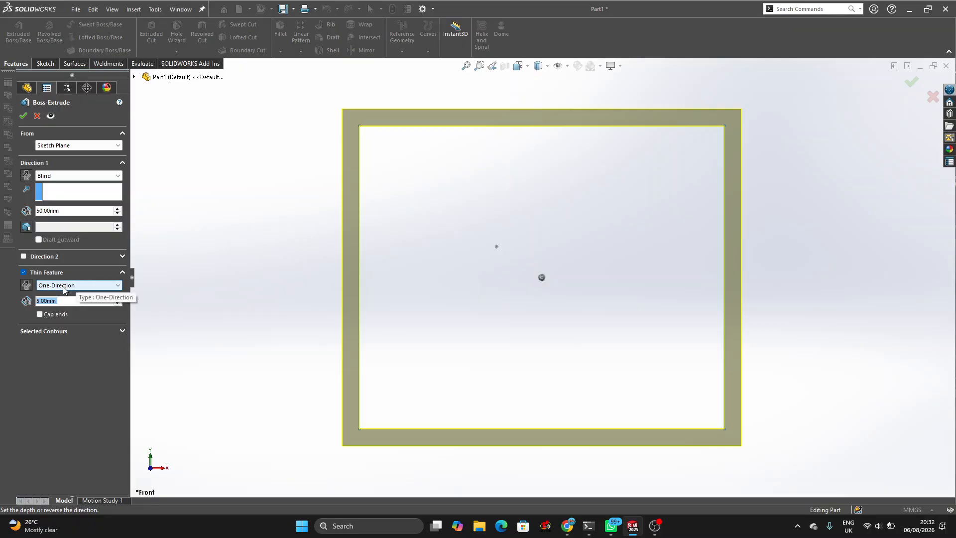
Reverse the thin wall direction repeatedly to compare wall placement outside and inside the sketch lines.
{"action": "left_click", "coordinate": [26, 287]}
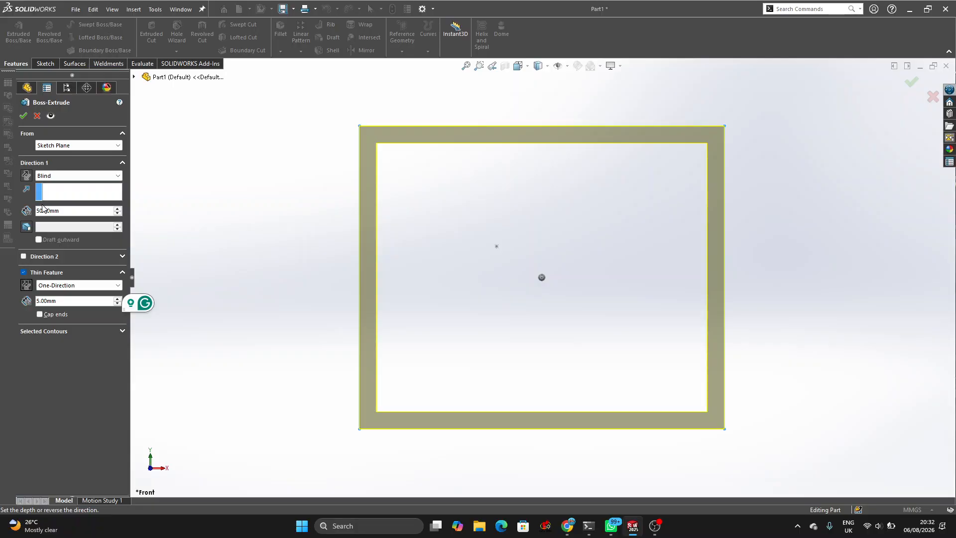
{"action": "left_click", "coordinate": [30, 285]}
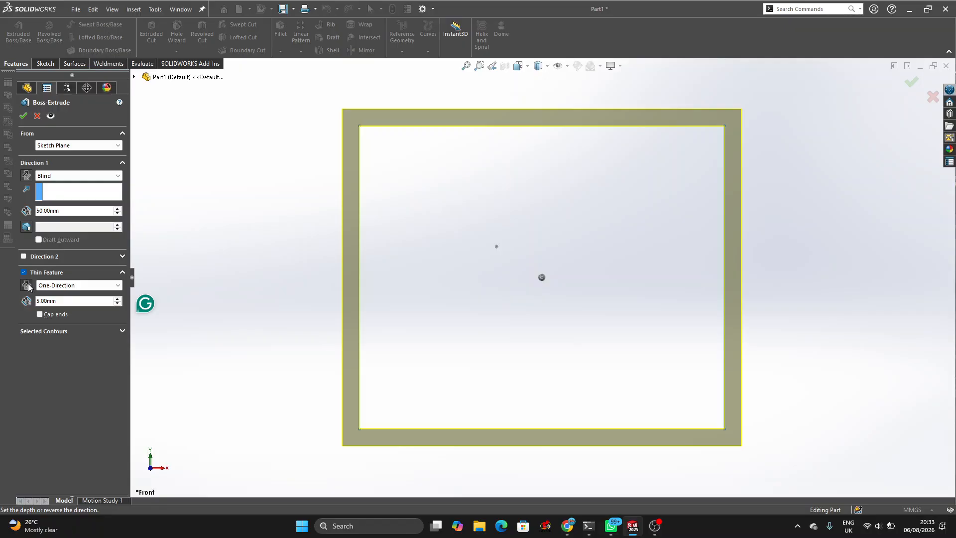
{"action": "left_click", "coordinate": [31, 286]}
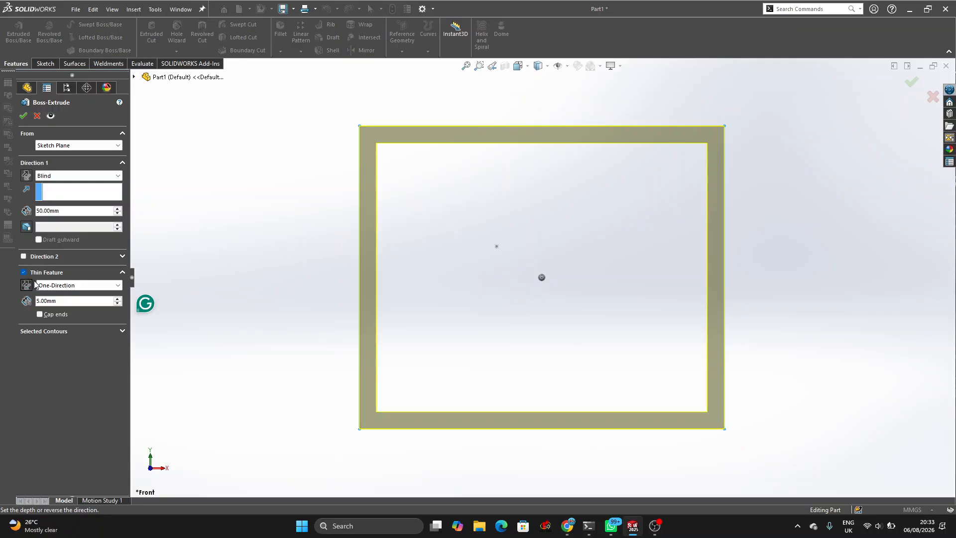
Set the thin feature type to Two-Direction and its Direction 2 thickness to 5 mm.
{"action": "left_click", "coordinate": [83, 285]}
{"action": "left_click", "coordinate": [81, 307]}
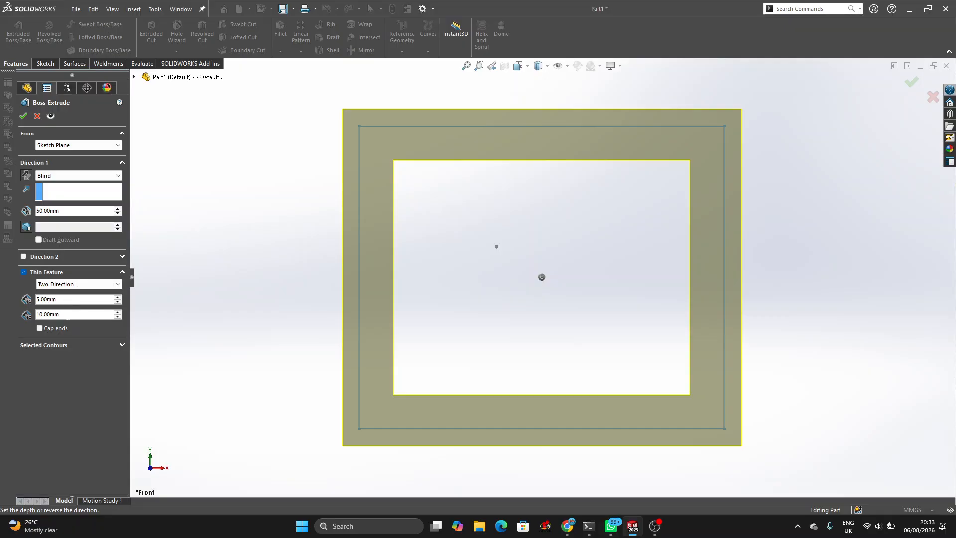
{"action": "key", "text": "BackSpace"}
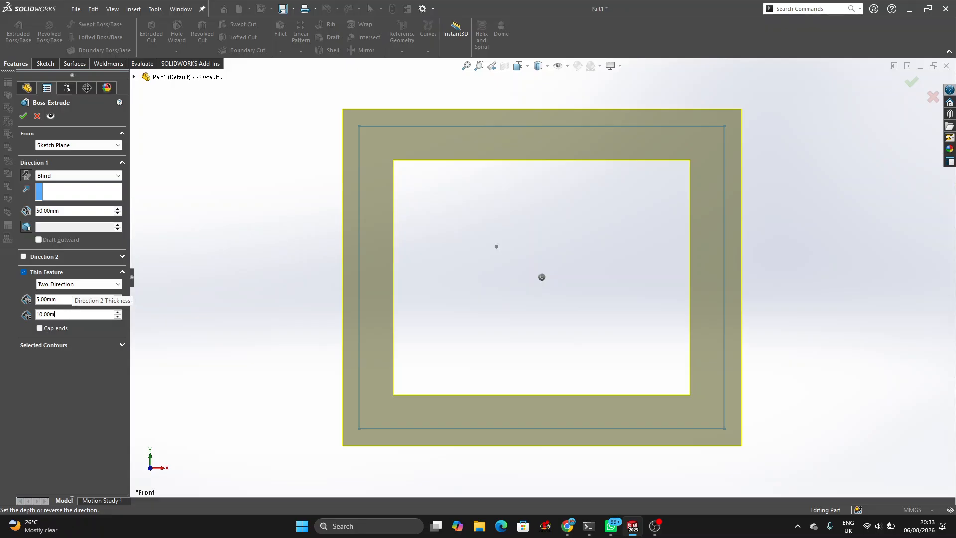
{"action": "key", "text": "BackSpace"}
{"action": "key", "text": "BackSpace"}
{"action": "key", "text": "BackSpace"}
{"action": "key", "text": "BackSpace"}
{"action": "key", "text": "BackSpace"}
{"action": "key", "text": "BackSpace"}
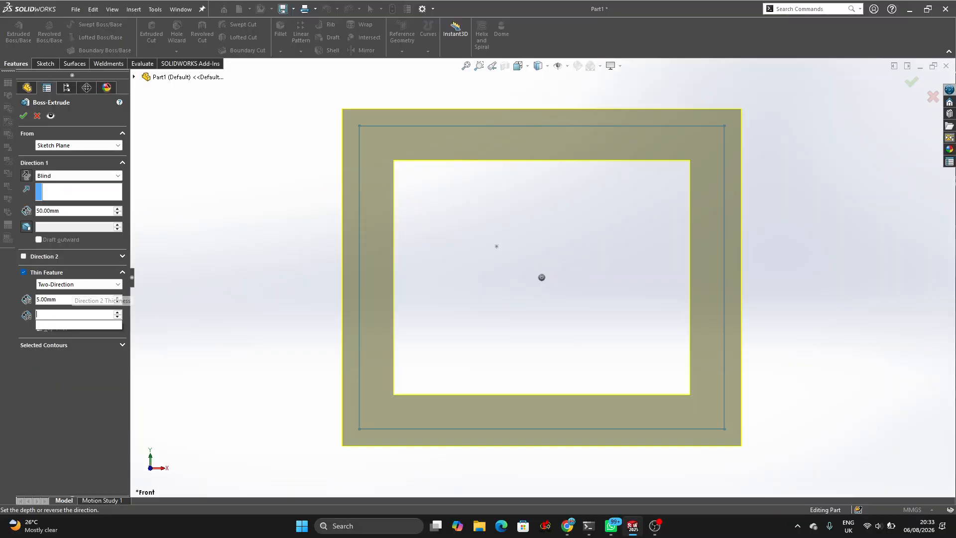
{"action": "type", "text": "5"}
{"action": "key", "text": "Return"}
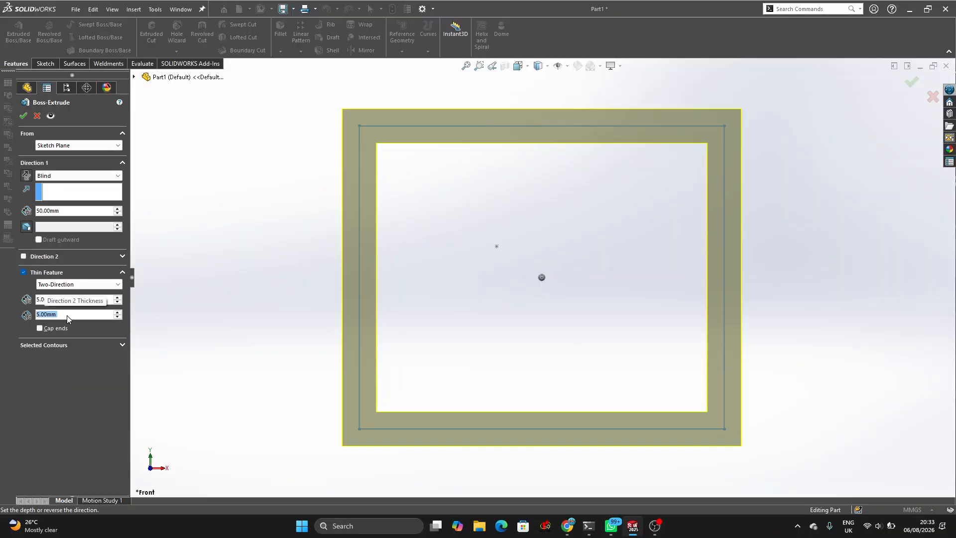
Set the thin feature type to Mid-Plane, accept the thin extrusion and inspect the hollow frame.
{"action": "left_click", "coordinate": [70, 285]}
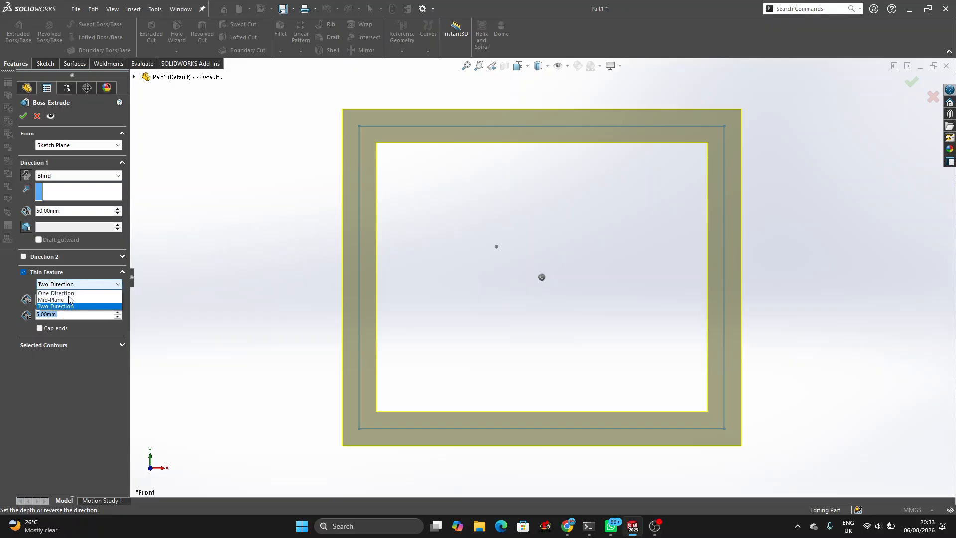
{"action": "left_click", "coordinate": [68, 299]}
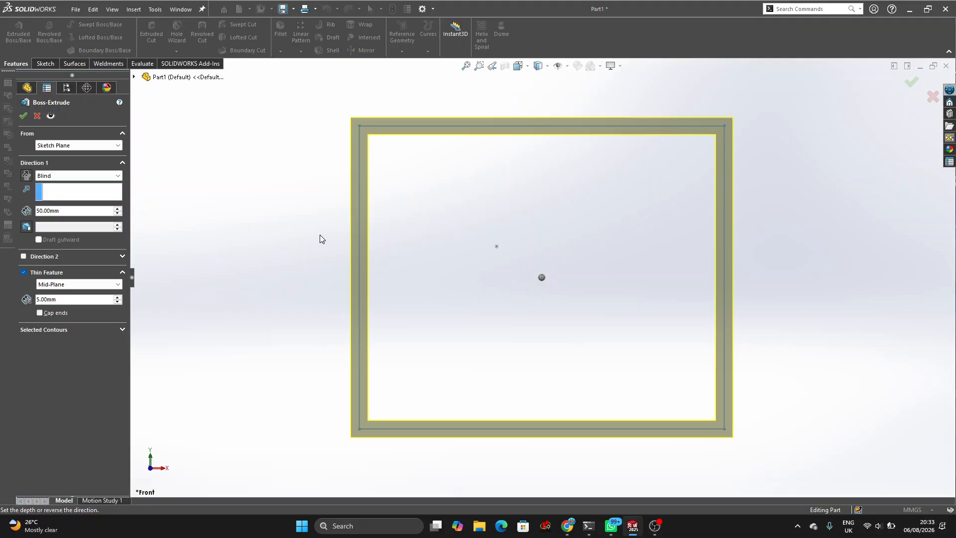
{"action": "scroll", "coordinate": [320, 237], "scroll_direction": "up", "scroll_amount": 1}
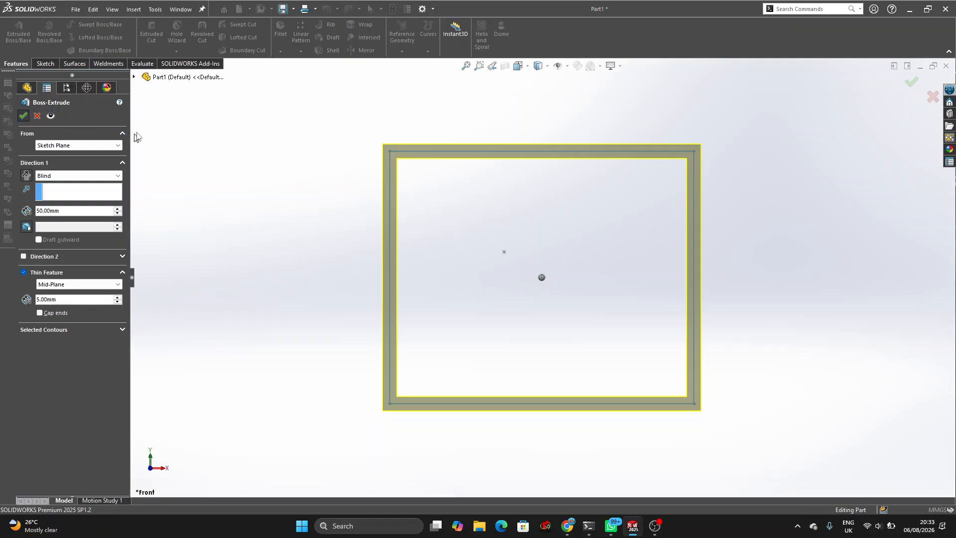
{"action": "left_click", "coordinate": [23, 115]}
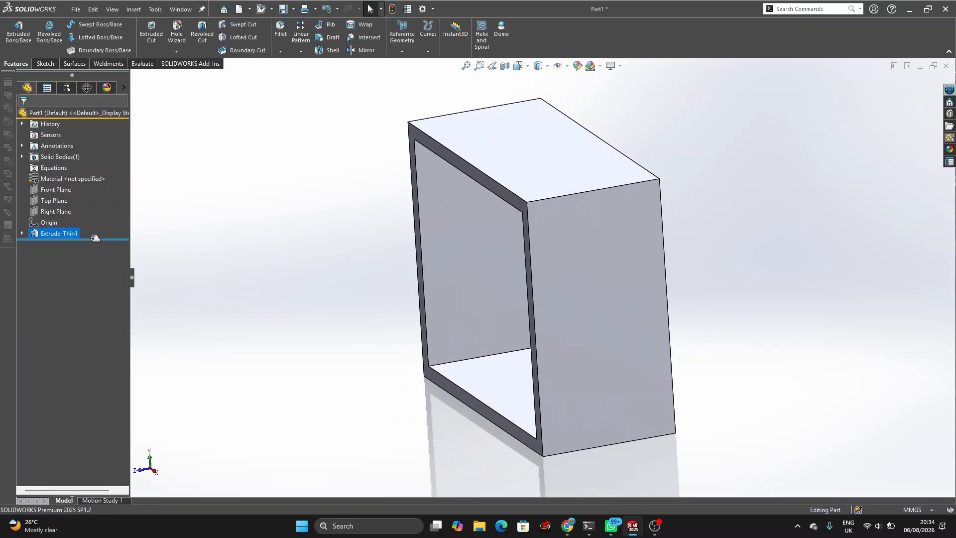
{"action": "middle_click_drag", "start_coordinate": [498, 278], "coordinate": [526, 273]}
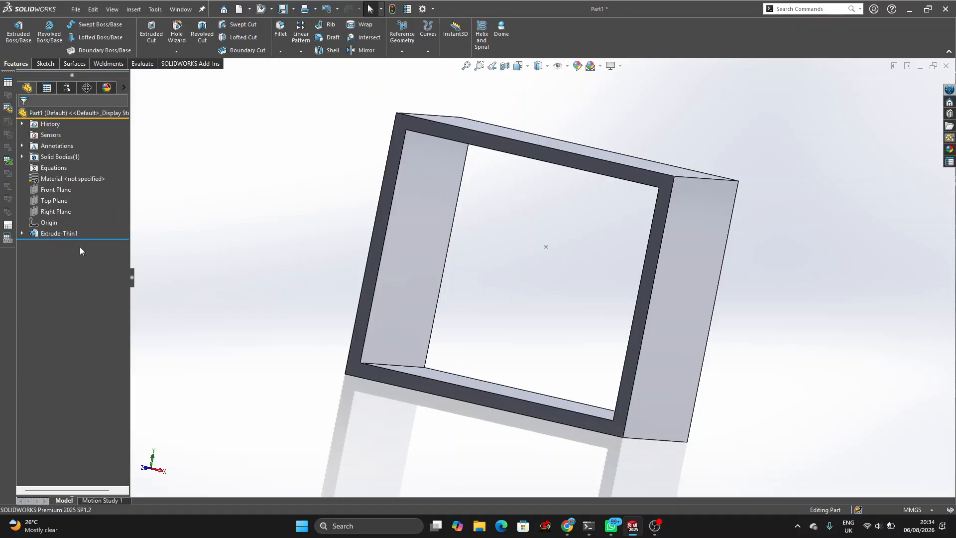
Edit the thin extrusion and set its Direction 1 end condition to Mid Plane, keeping the 50 mm depth.
{"action": "left_click", "coordinate": [65, 234]}
{"action": "right_click", "coordinate": [62, 232]}
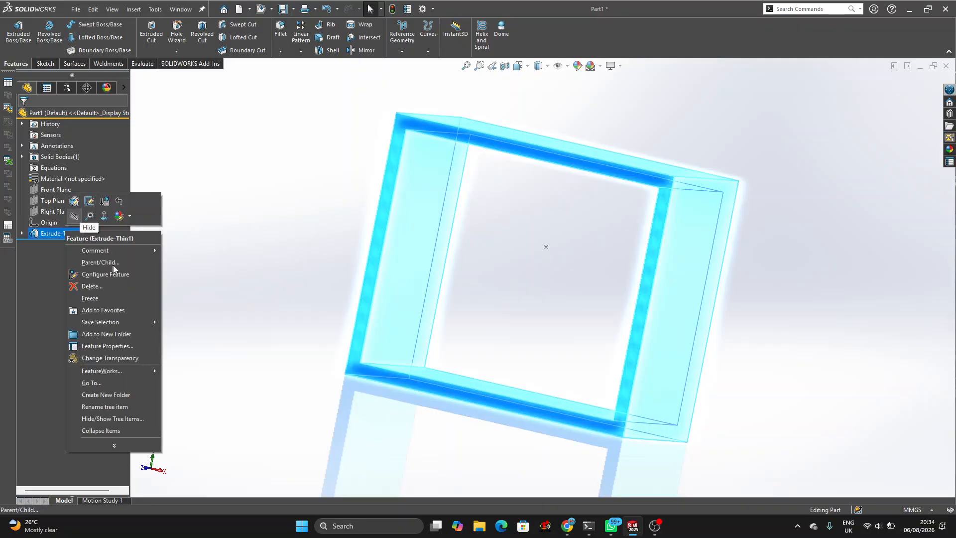
{"action": "left_click", "coordinate": [89, 201]}
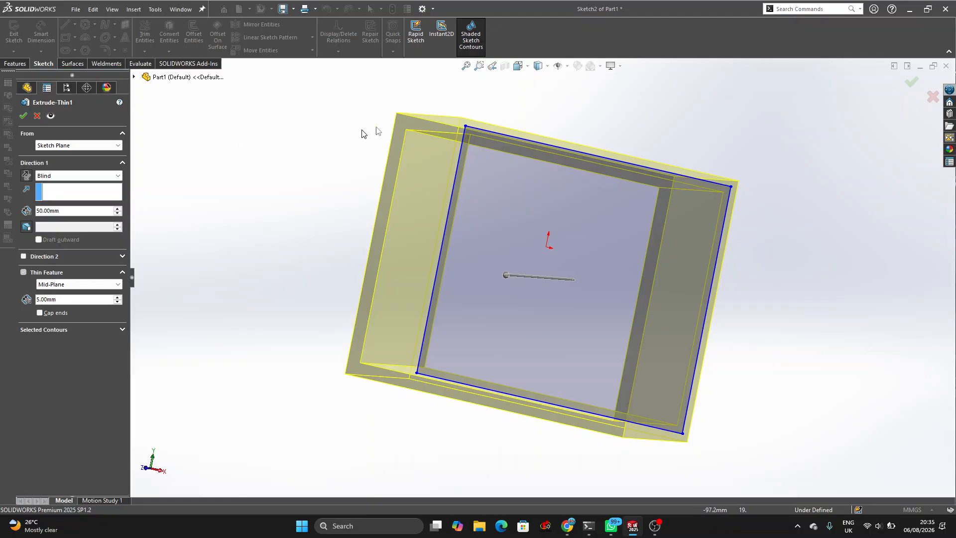
{"action": "scroll", "coordinate": [191, 179], "scroll_direction": "up", "scroll_amount": 2}
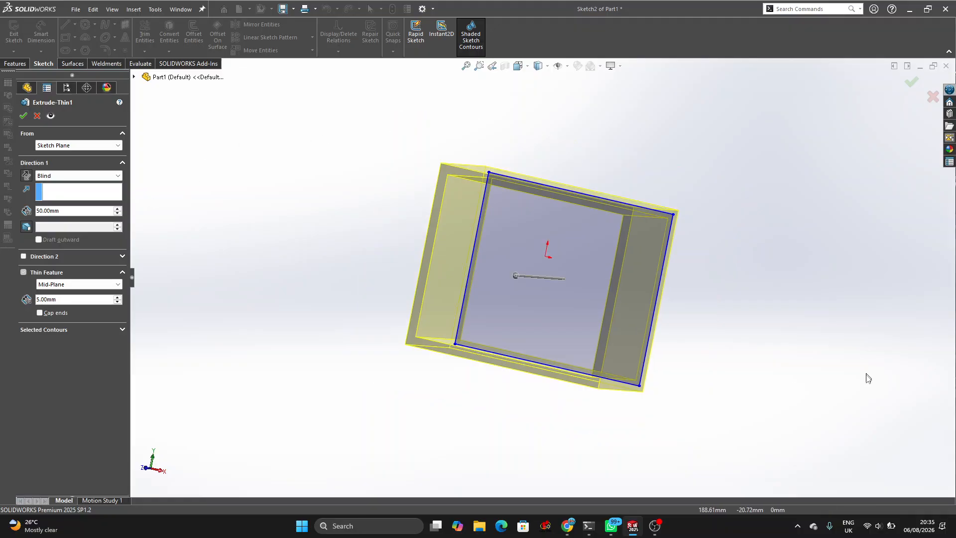
{"action": "middle_click_drag", "start_coordinate": [865, 391], "coordinate": [211, 228]}
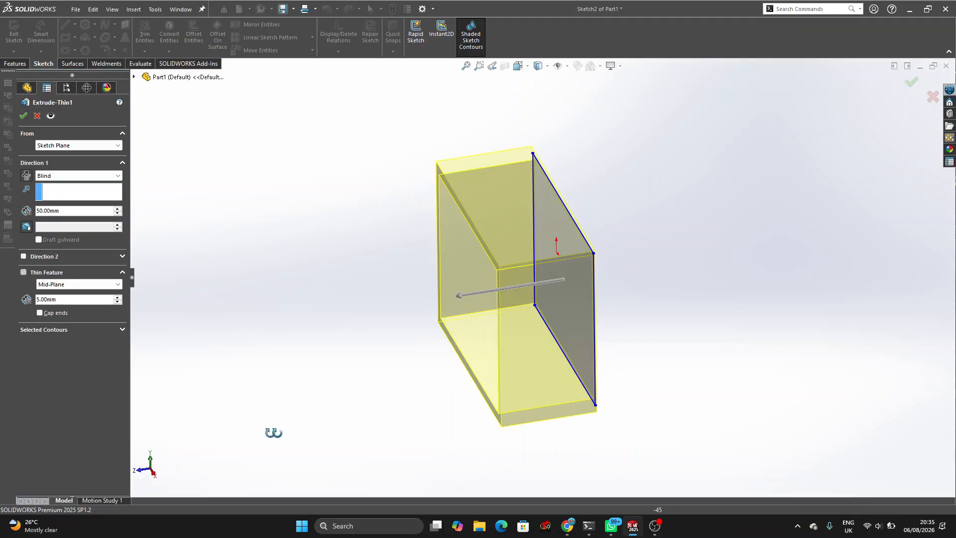
{"action": "left_click", "coordinate": [53, 175]}
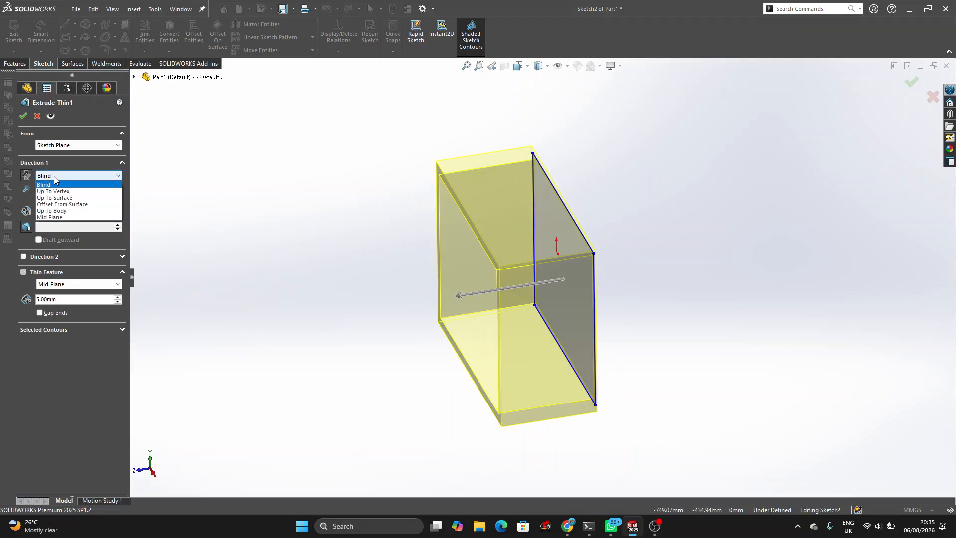
{"action": "left_click", "coordinate": [59, 217]}
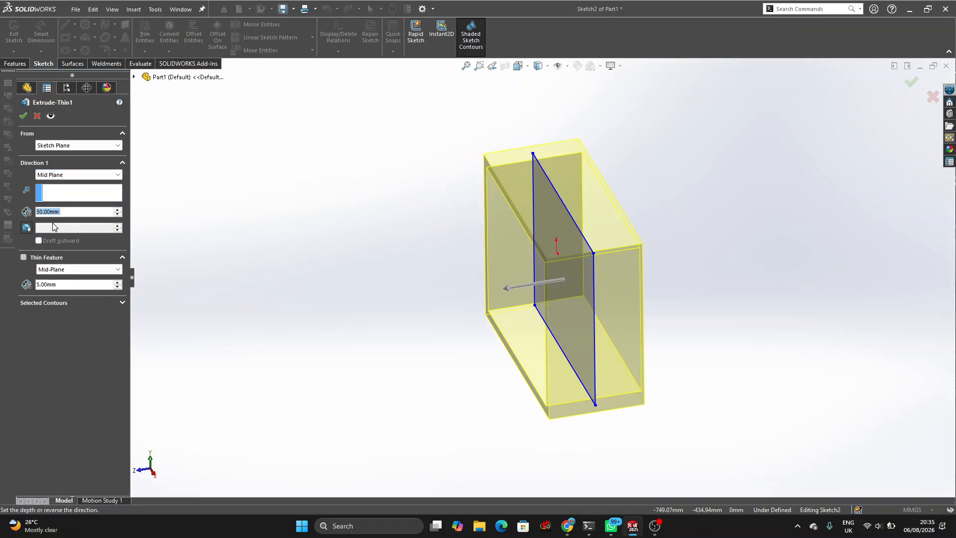
{"action": "left_click", "coordinate": [24, 115]}
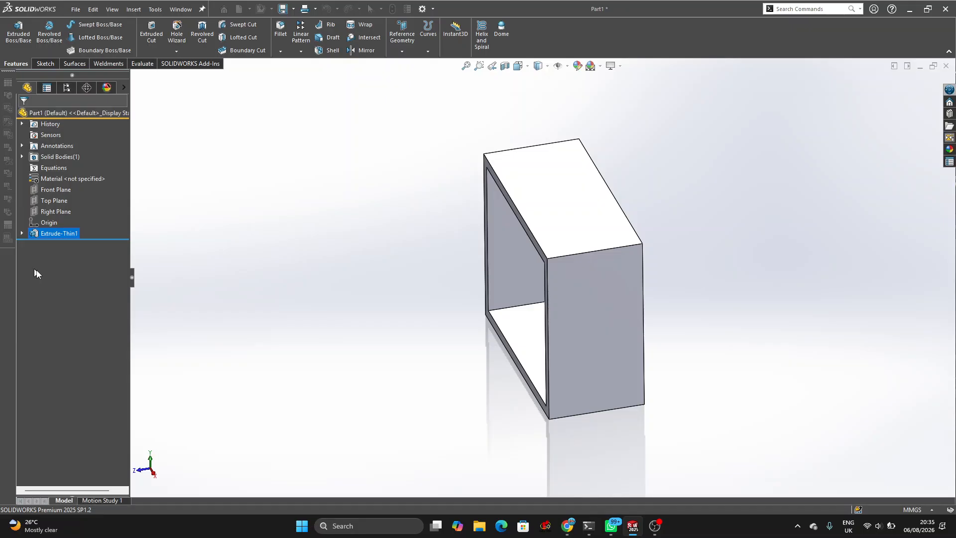
Delete the thin extrusion while keeping its rectangular sketch, and start a new Extruded Boss/Base from that sketch.
{"action": "right_click", "coordinate": [55, 234]}
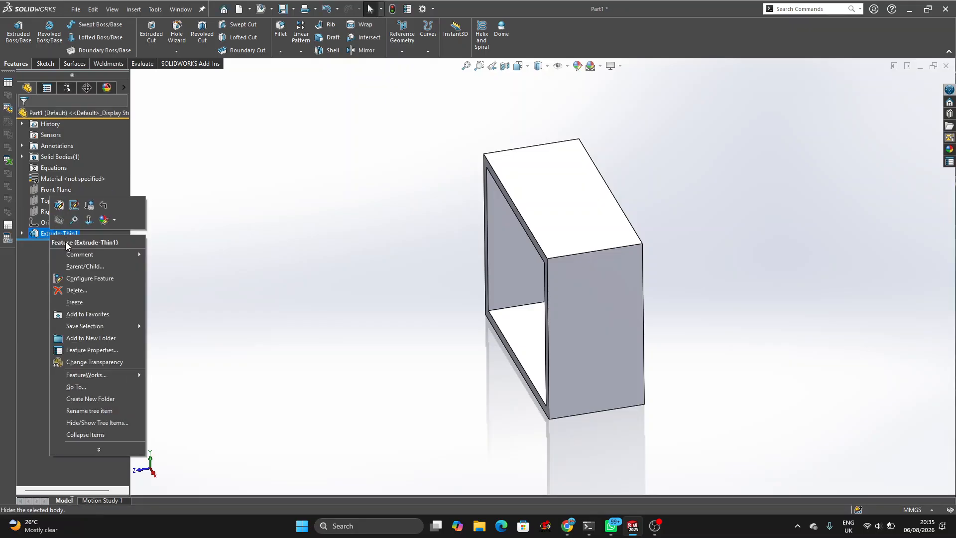
{"action": "left_click", "coordinate": [76, 291]}
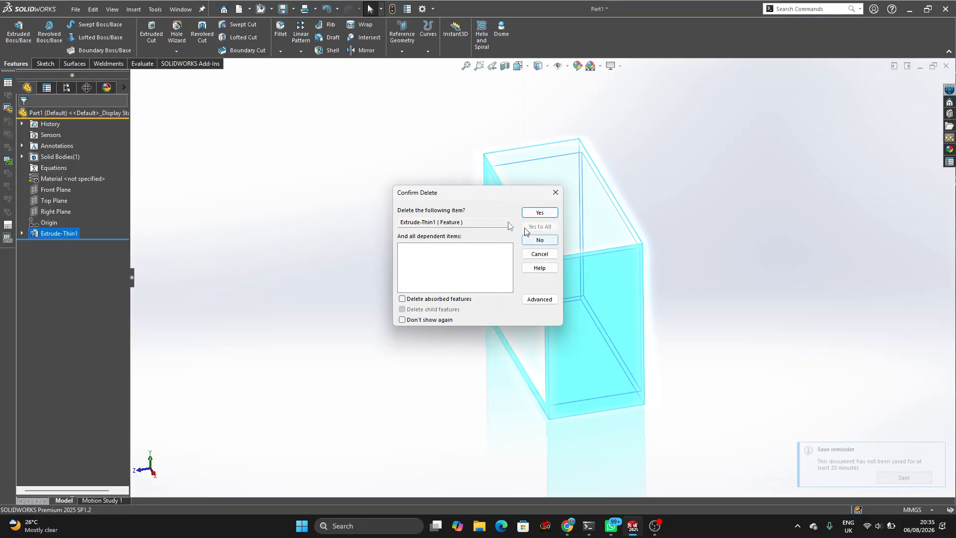
{"action": "left_click", "coordinate": [539, 213]}
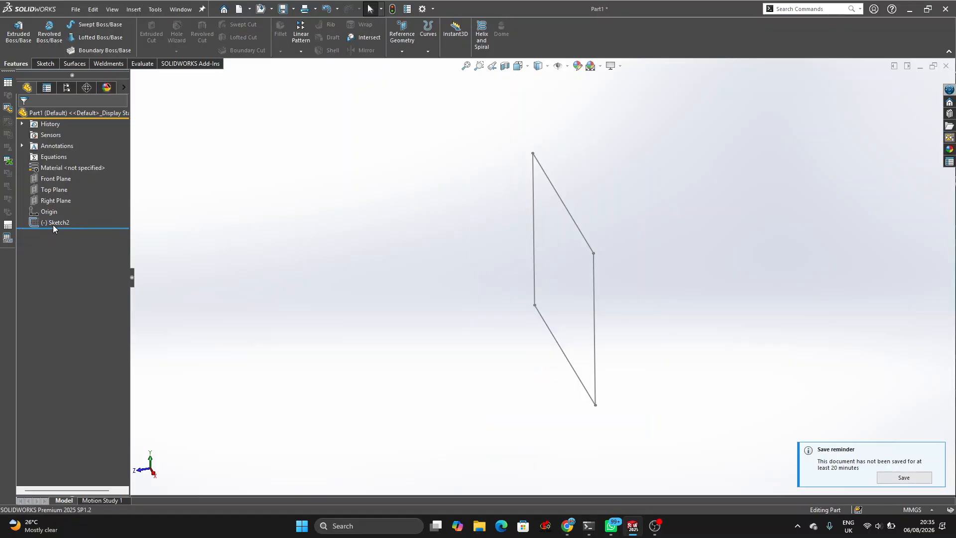
{"action": "left_click", "coordinate": [54, 222]}
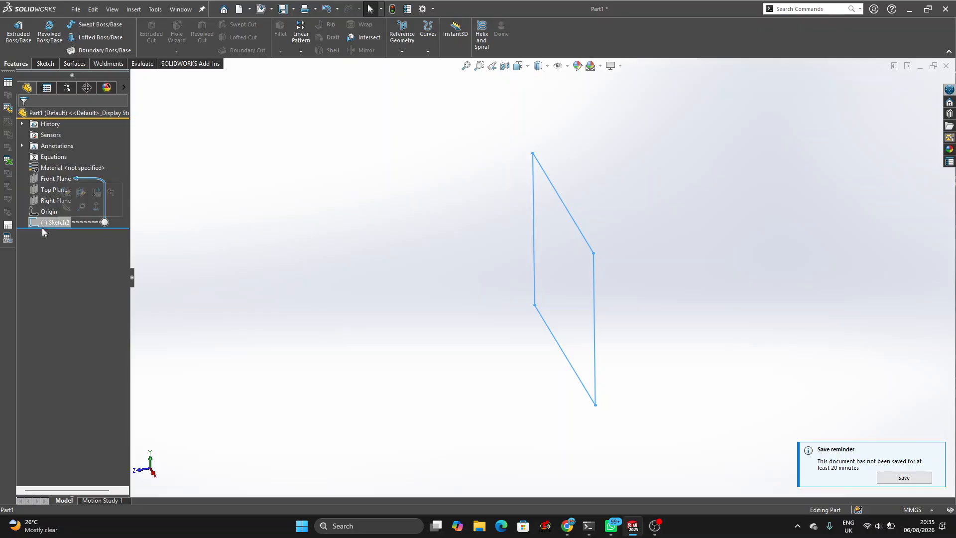
{"action": "left_click", "coordinate": [20, 35]}
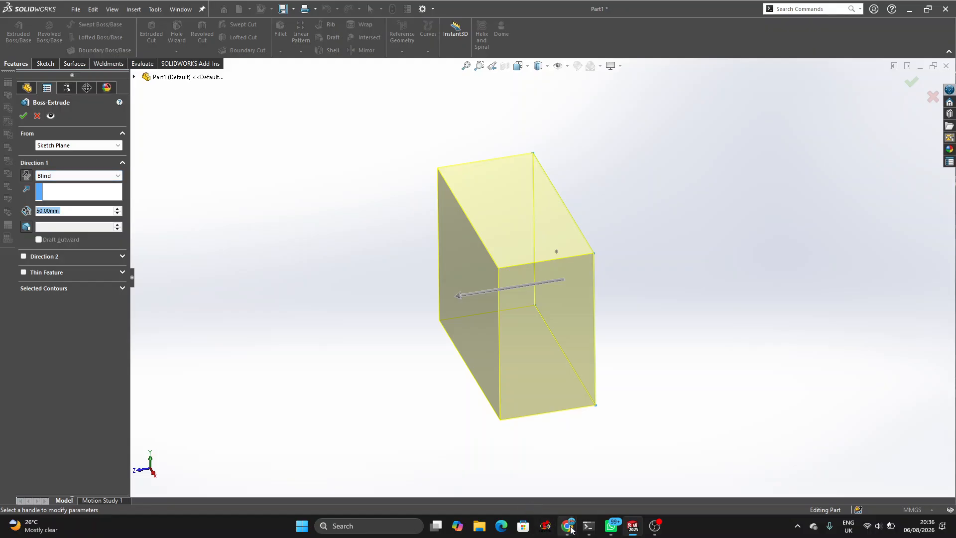
Switch to the Google Meet window to check the meeting, and return to the SOLIDWORKS part.
{"action": "mouse_move", "coordinate": [569, 529]}
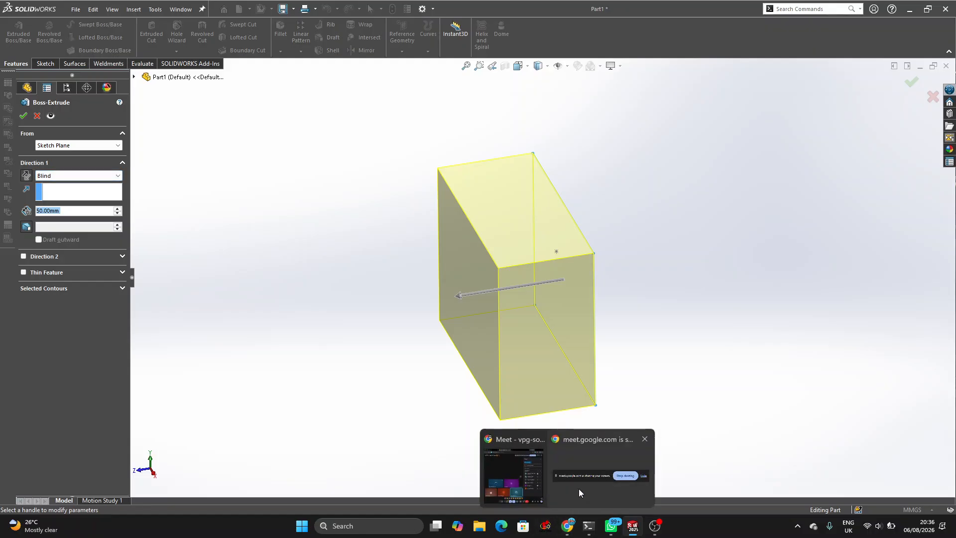
{"action": "mouse_move", "coordinate": [537, 483]}
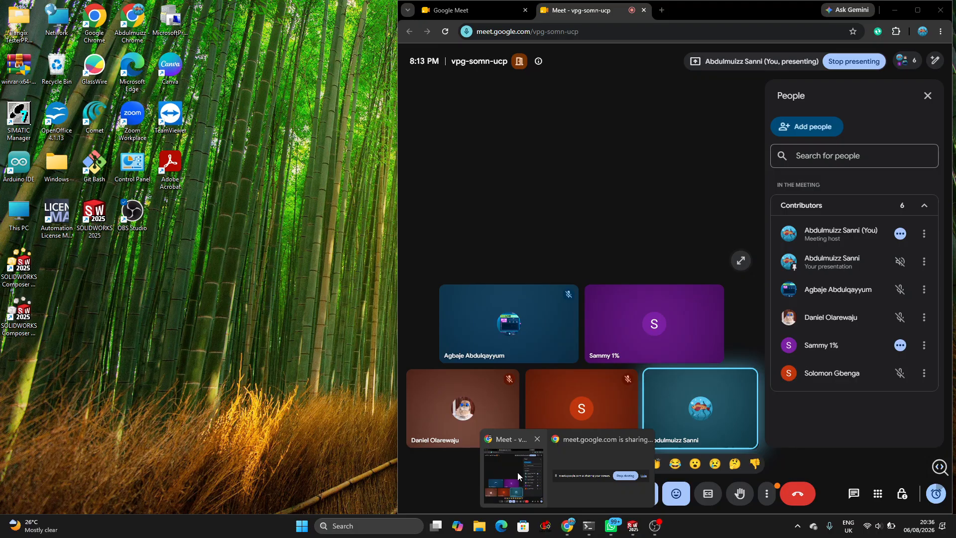
{"action": "left_click", "coordinate": [517, 472]}
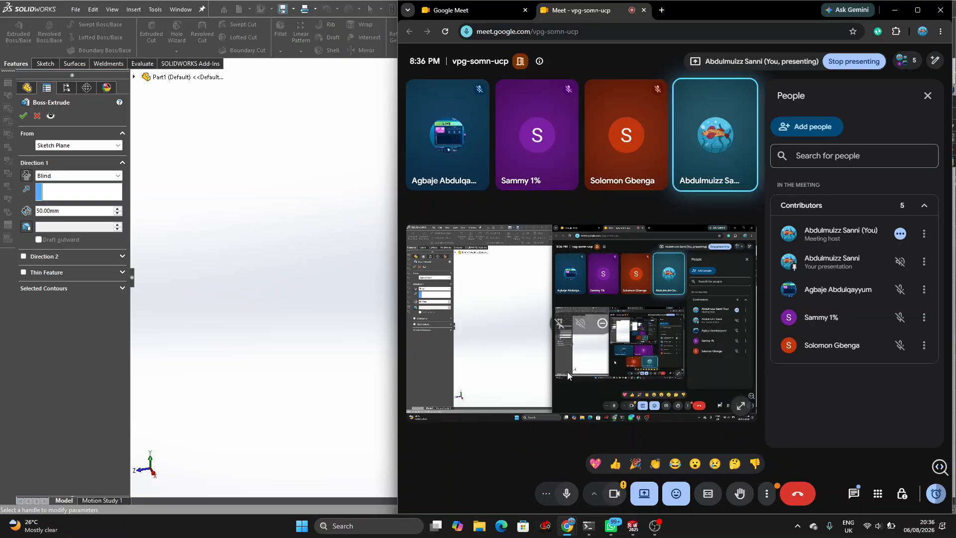
{"action": "left_click", "coordinate": [894, 12]}
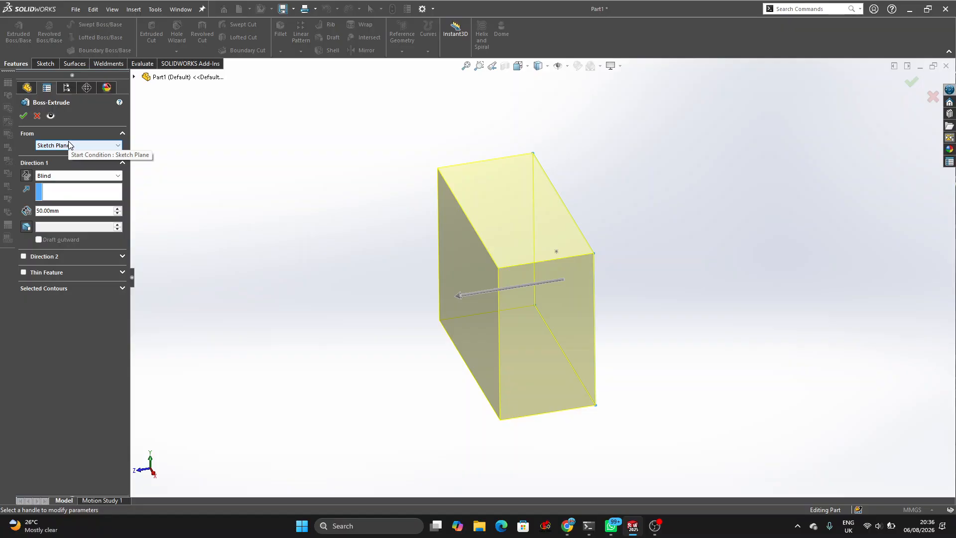
Set the extrusion's start condition to Offset with a 10 mm value and reverse the offset direction.
{"action": "left_click", "coordinate": [112, 148]}
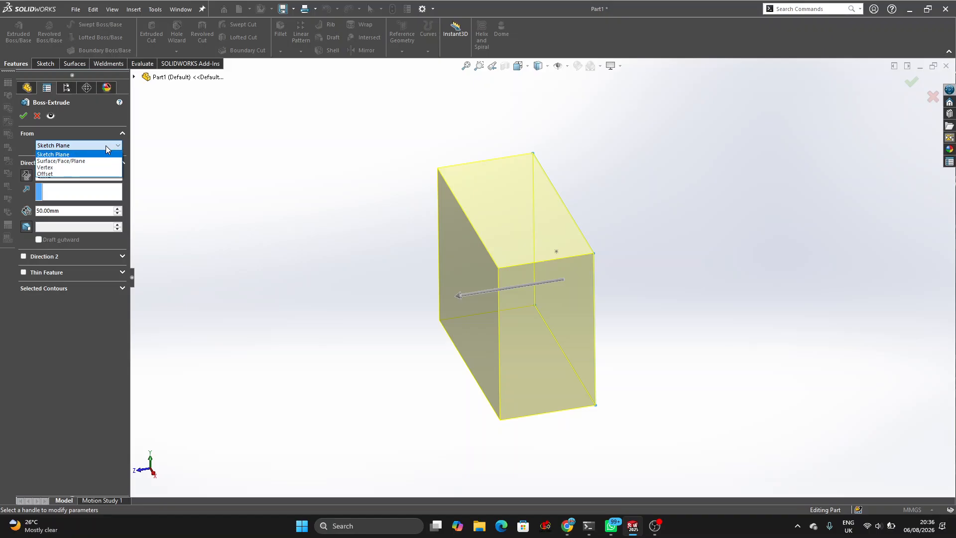
{"action": "left_click", "coordinate": [105, 146]}
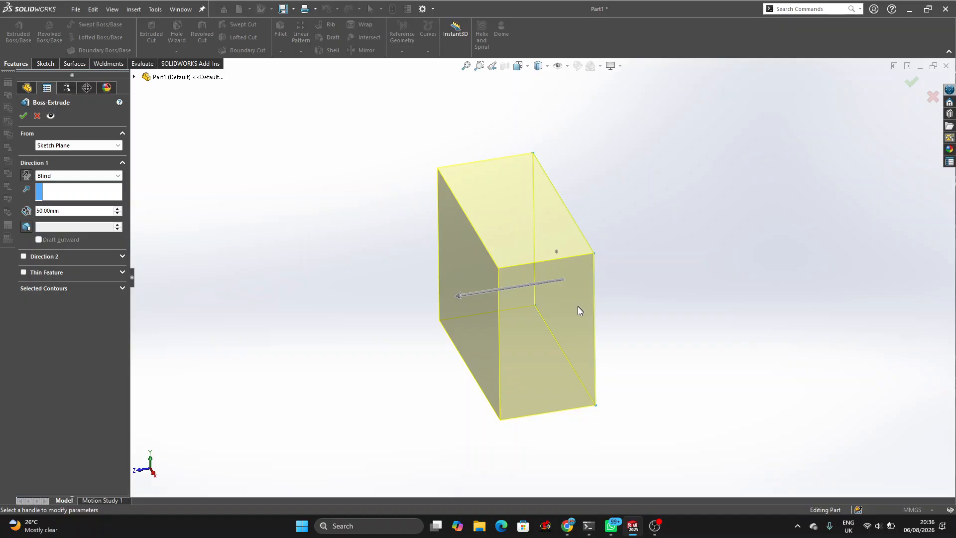
{"action": "left_click", "coordinate": [105, 150]}
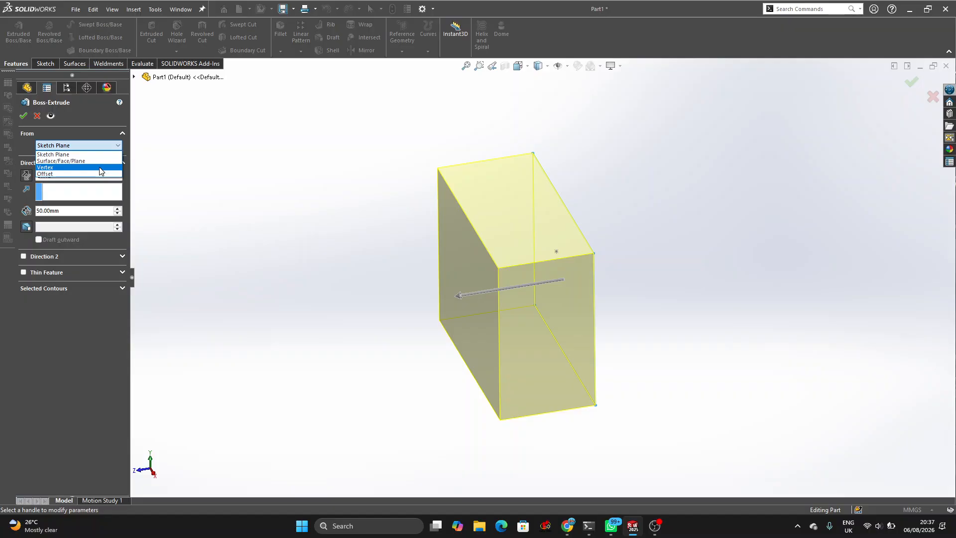
{"action": "left_click", "coordinate": [97, 174]}
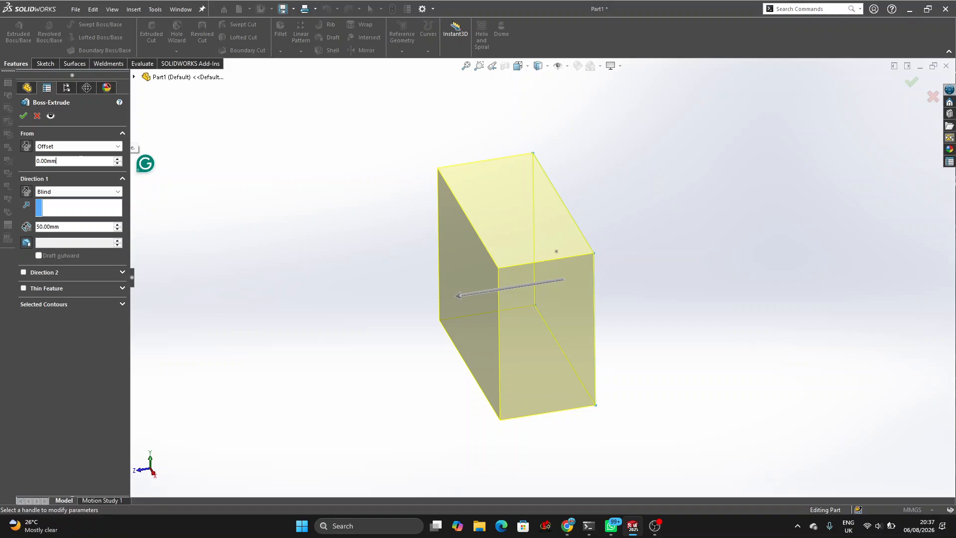
{"action": "key", "text": "BackSpace"}
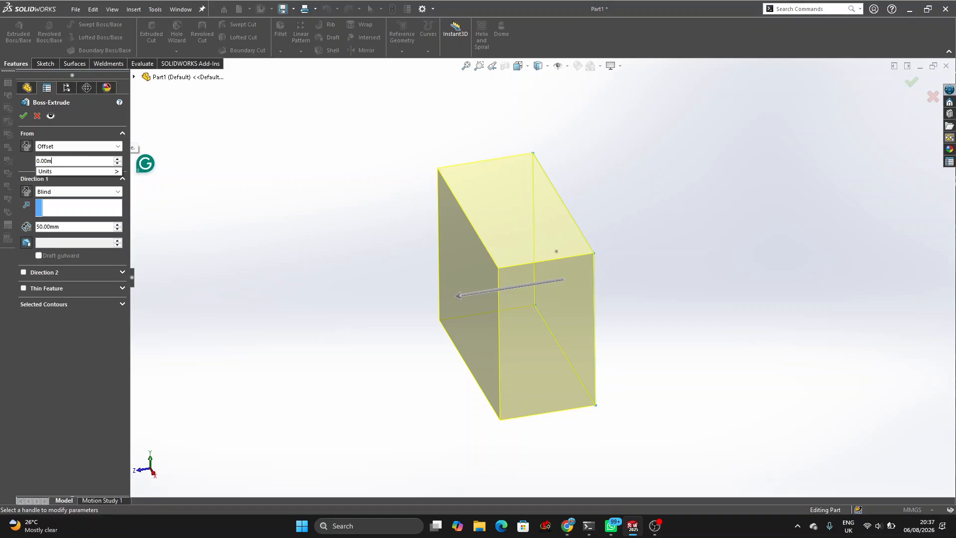
{"action": "key", "text": "BackSpace"}
{"action": "key", "text": "BackSpace"}
{"action": "key", "text": "BackSpace"}
{"action": "key", "text": "BackSpace"}
{"action": "key", "text": "BackSpace"}
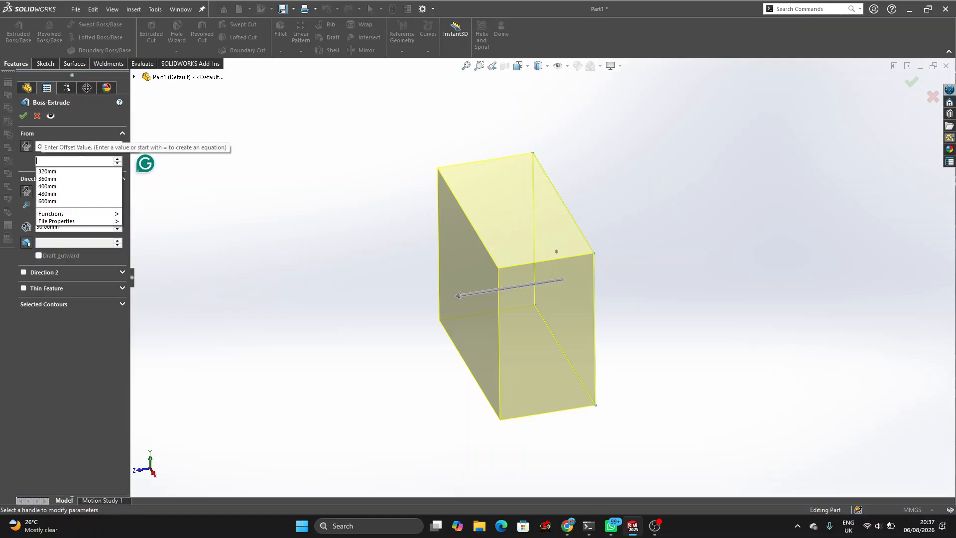
{"action": "type", "text": "10"}
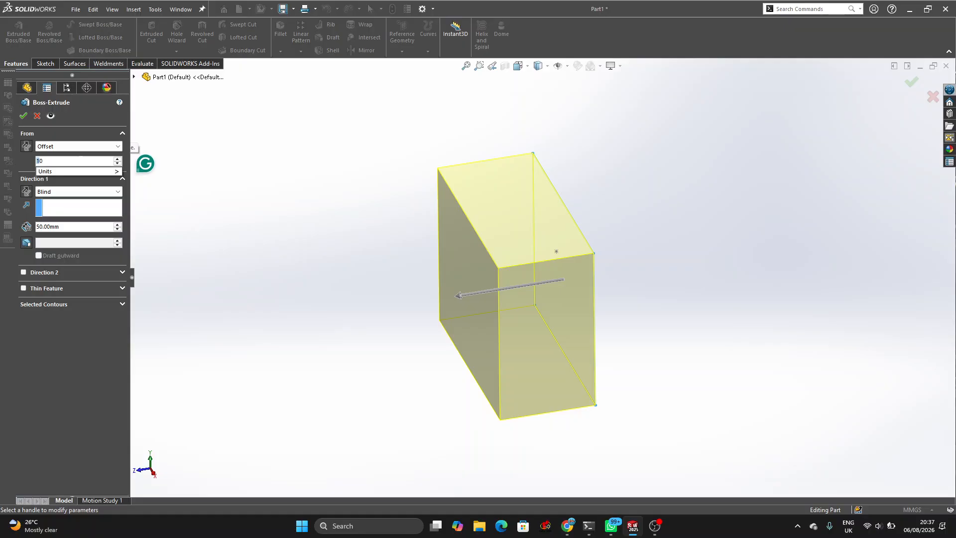
{"action": "key", "text": "Return"}
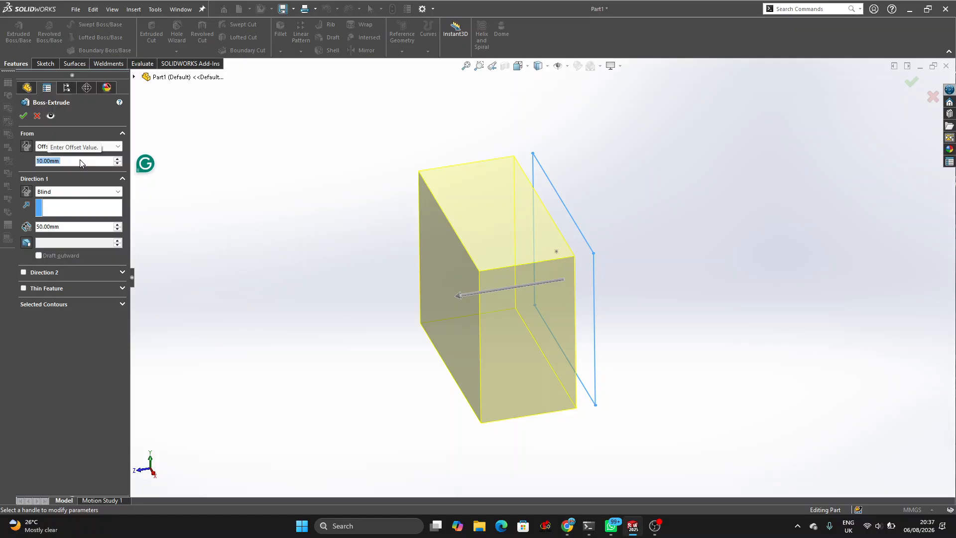
{"action": "left_click", "coordinate": [25, 147]}
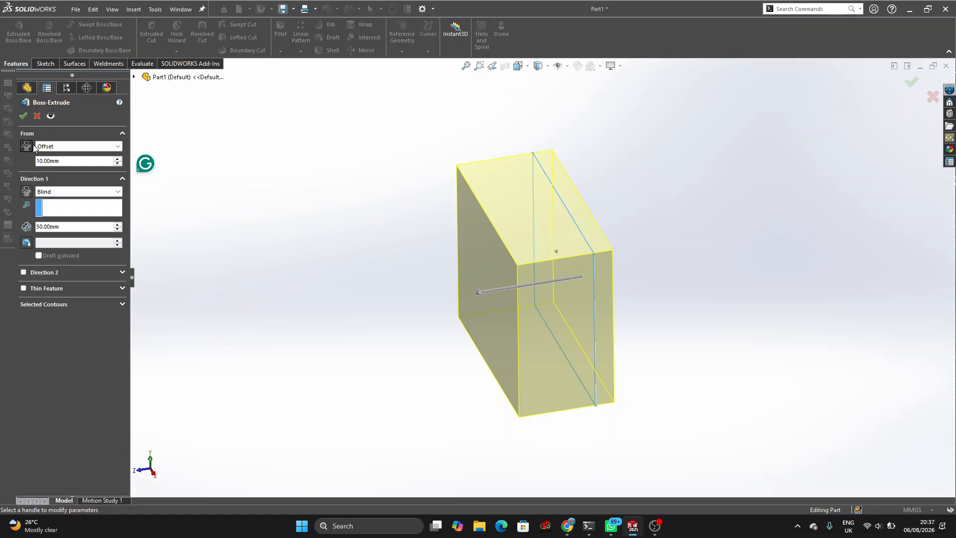
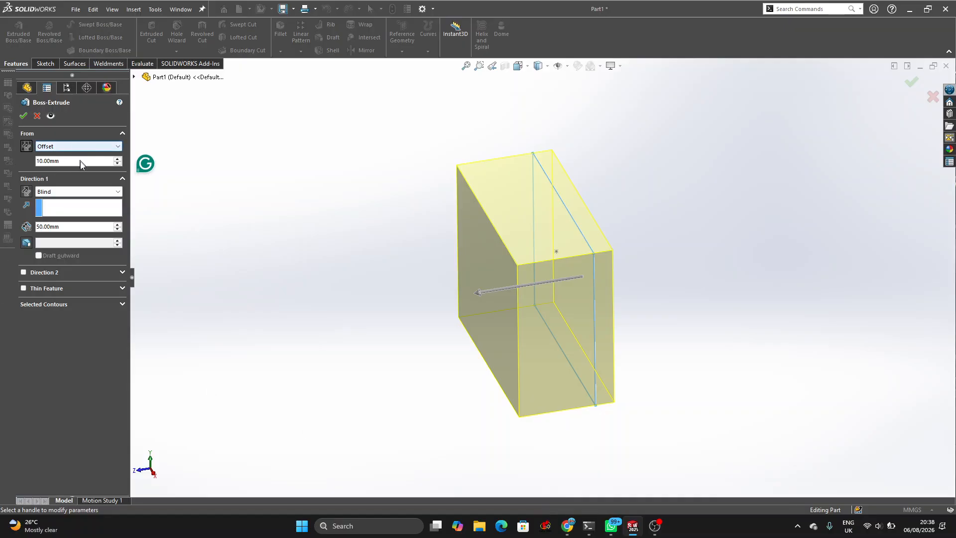
Try the Offset From Surface end condition for Direction 1, and return it to Blind.
{"action": "left_click", "coordinate": [81, 193]}
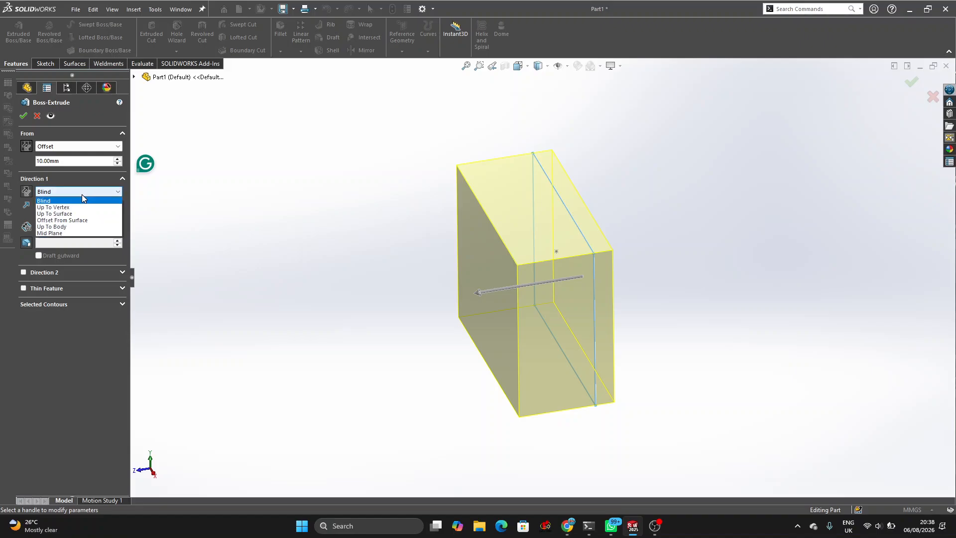
{"action": "left_click", "coordinate": [79, 220]}
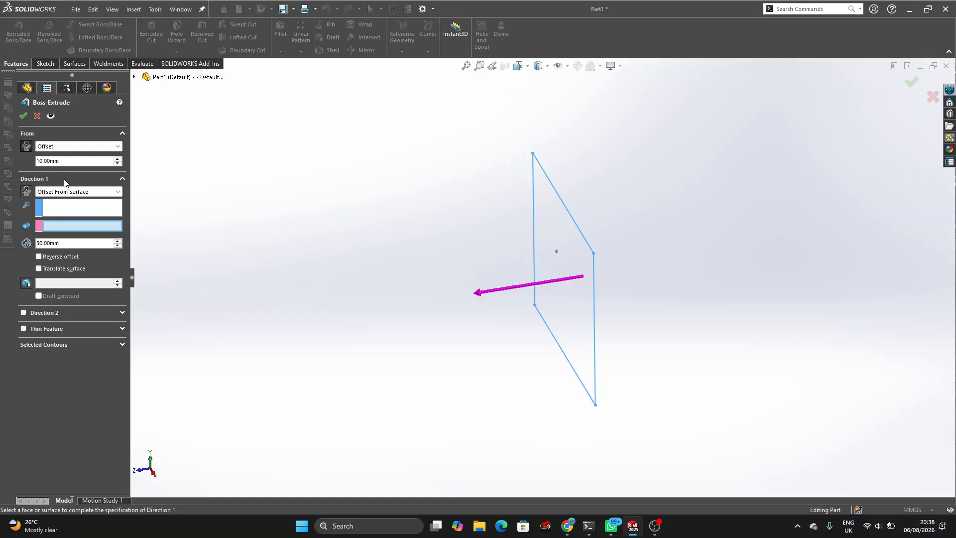
{"action": "left_click", "coordinate": [69, 192]}
{"action": "left_click", "coordinate": [66, 202]}
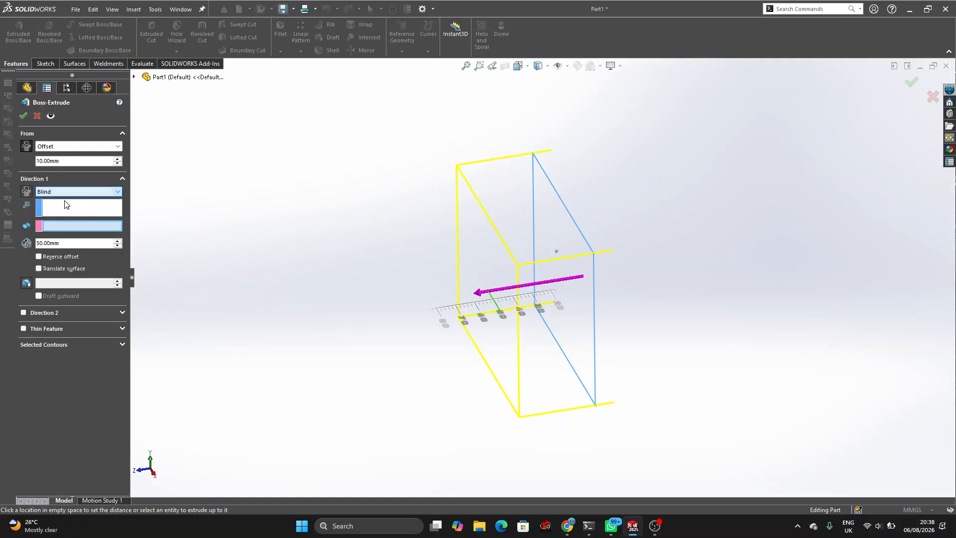
{"action": "left_click", "coordinate": [243, 318]}
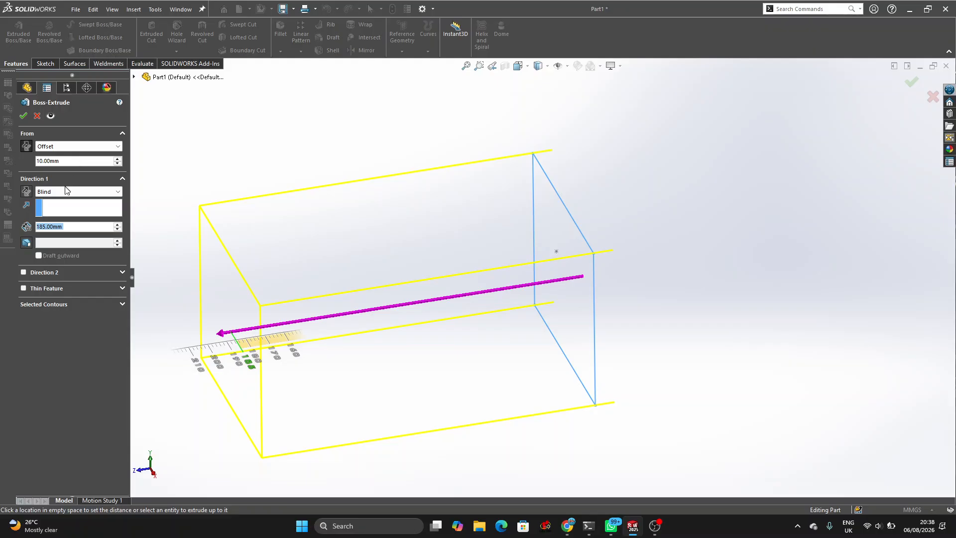
Set the Direction 1 depth to 50 mm and flip the start offset back to its original side.
{"action": "left_click", "coordinate": [73, 227]}
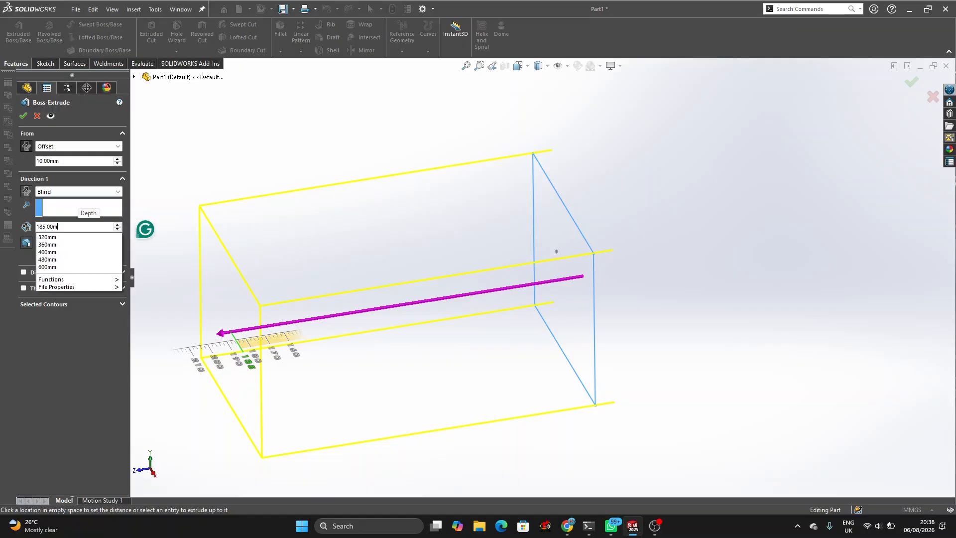
{"action": "key", "text": "ctrl+a"}
{"action": "key", "text": "BackSpace"}
{"action": "type", "text": "5"}
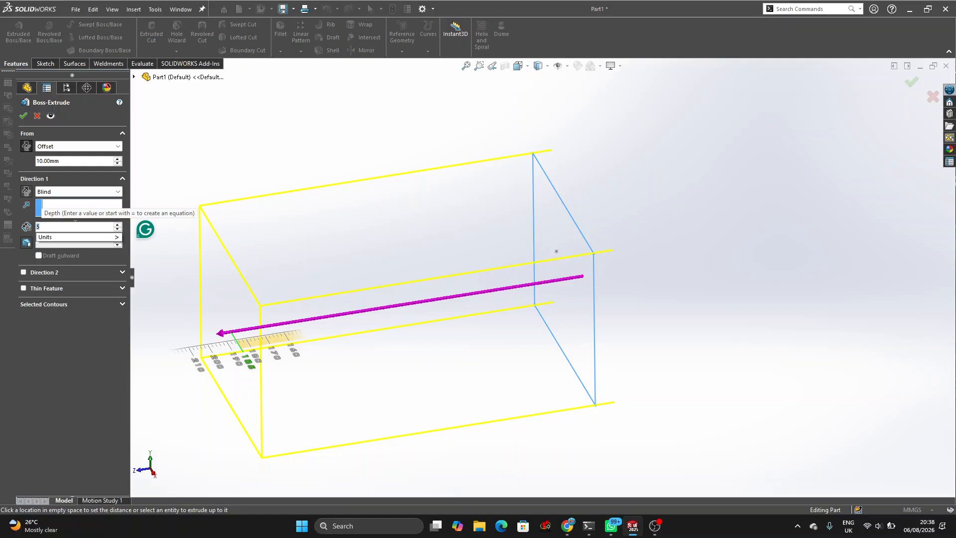
{"action": "type", "text": "0"}
{"action": "key", "text": "Return"}
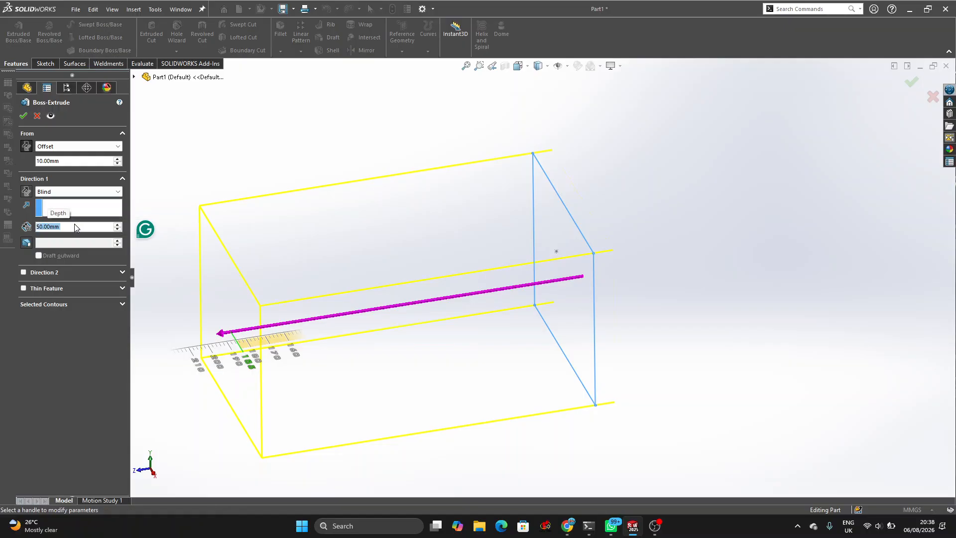
{"action": "left_click", "coordinate": [25, 145]}
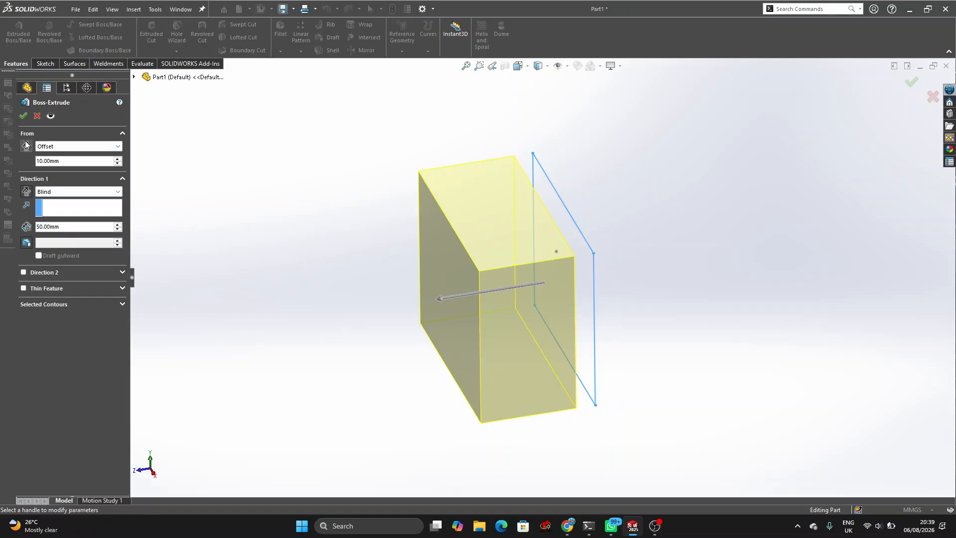
Set the start condition to Surface/Face/Plane, try the Right, Top and Front planes as the start reference, and cancel the extrusion.
{"action": "left_click", "coordinate": [75, 146]}
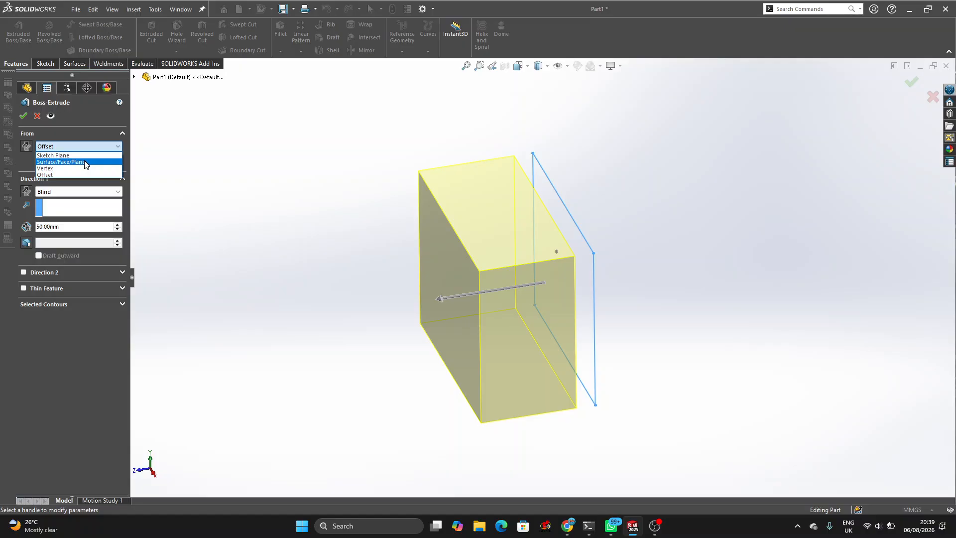
{"action": "left_click", "coordinate": [86, 161]}
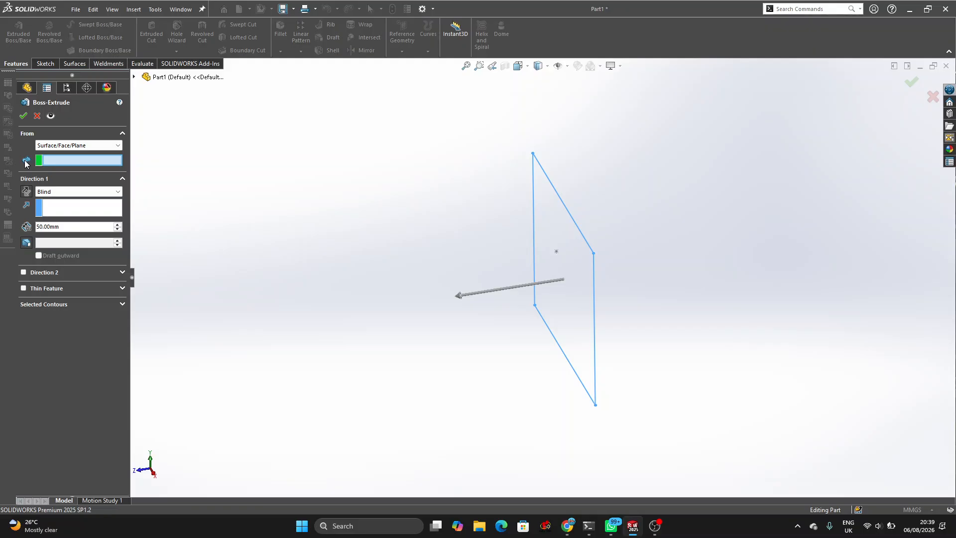
{"action": "left_click", "coordinate": [134, 77]}
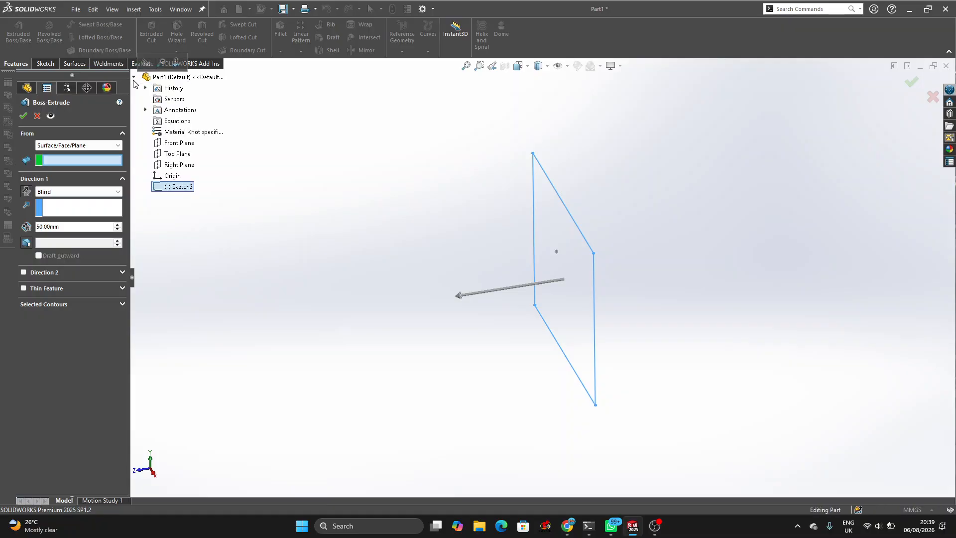
{"action": "left_click", "coordinate": [175, 166]}
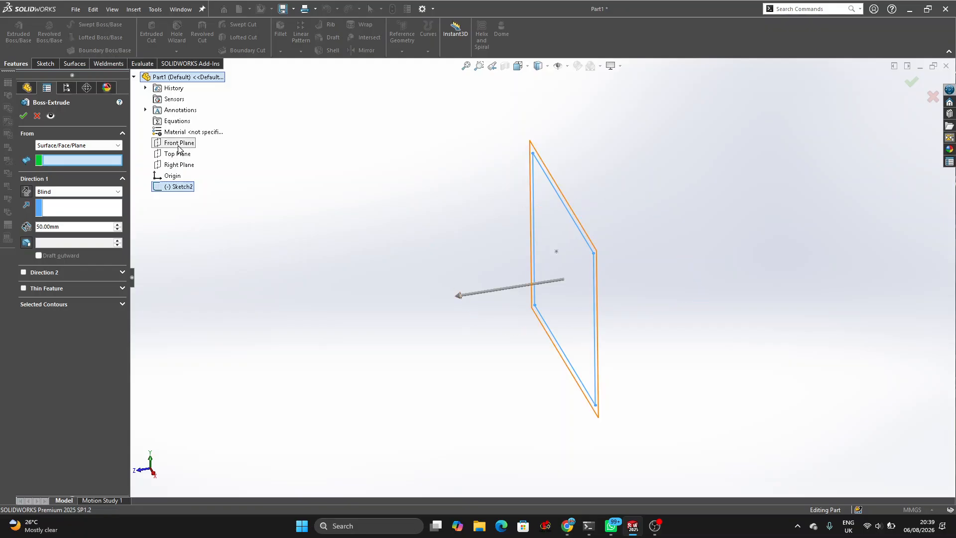
{"action": "left_click", "coordinate": [175, 165]}
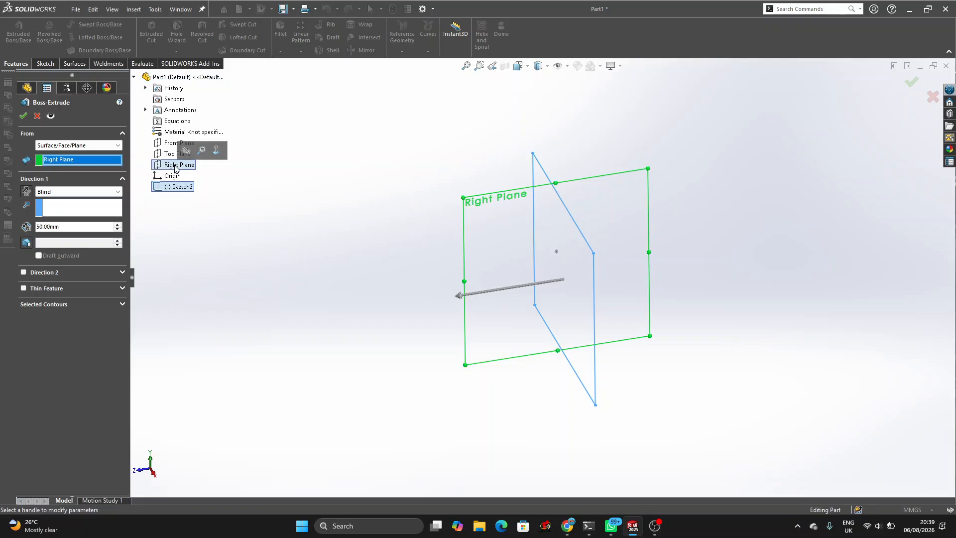
{"action": "left_click", "coordinate": [171, 154]}
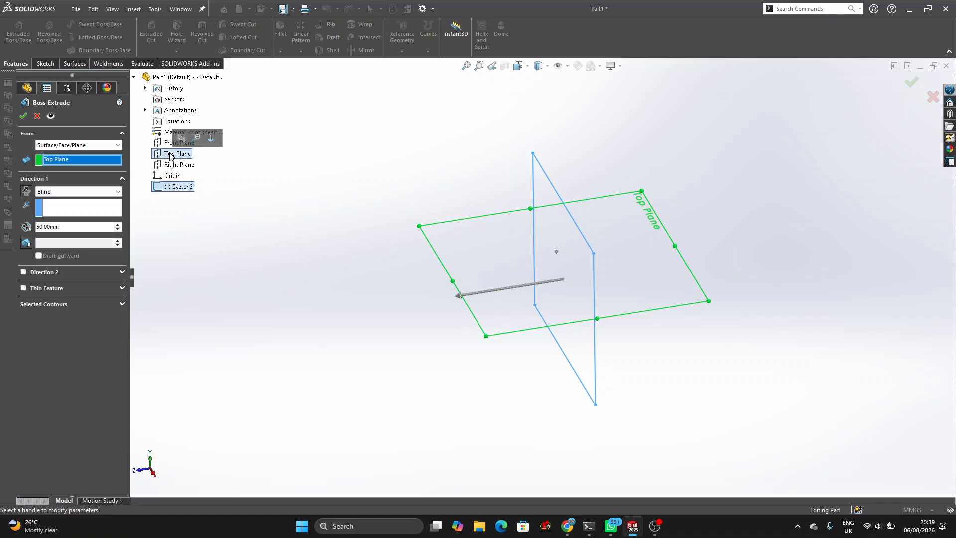
{"action": "left_click", "coordinate": [168, 144]}
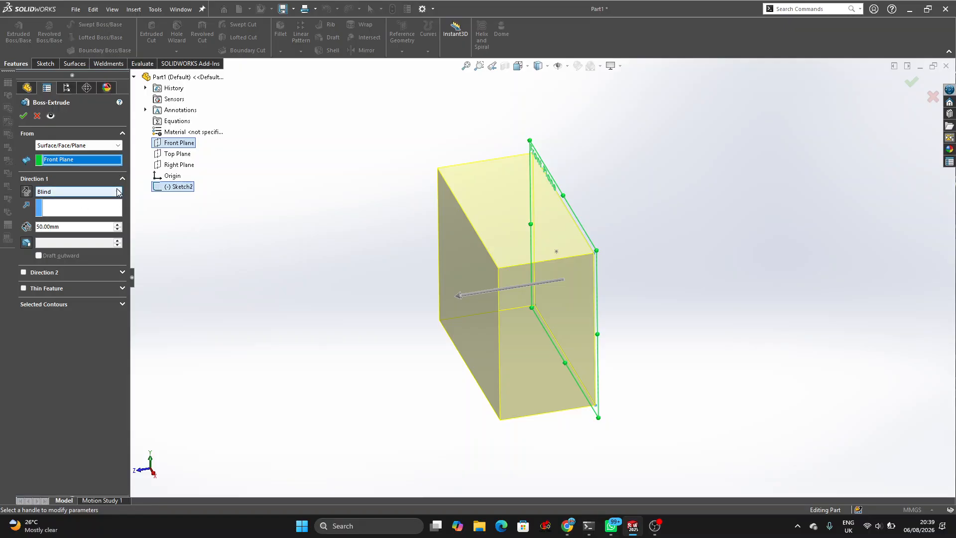
{"action": "left_click", "coordinate": [86, 193]}
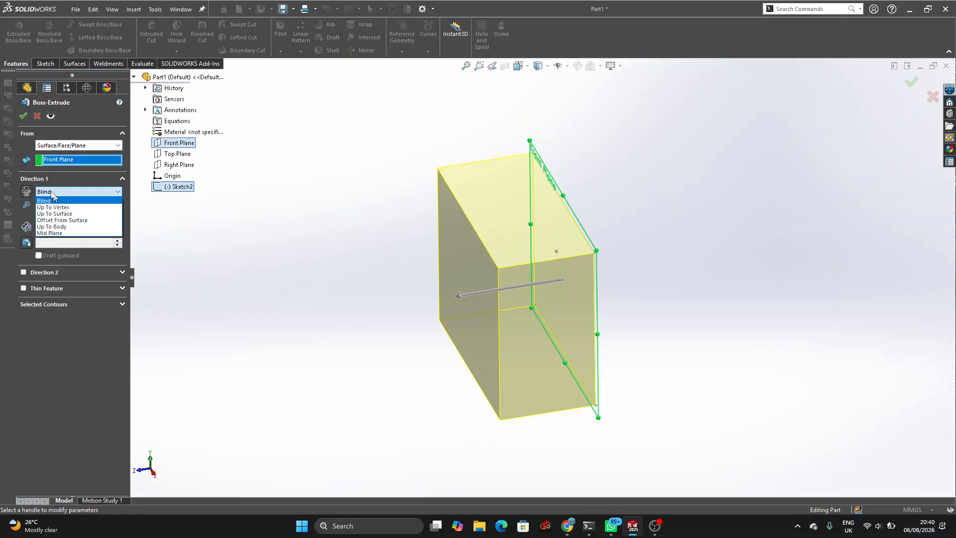
{"action": "left_click", "coordinate": [36, 120]}
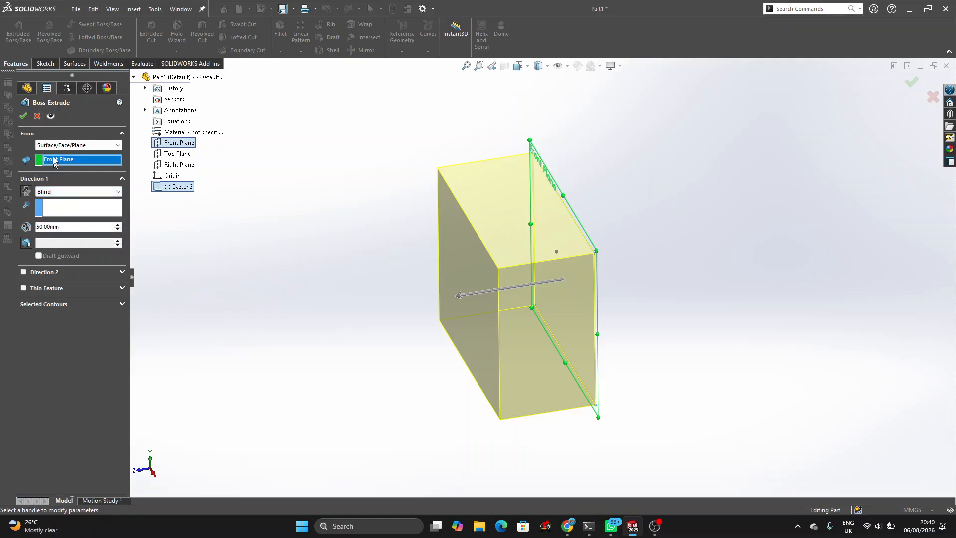
{"action": "left_click", "coordinate": [38, 116]}
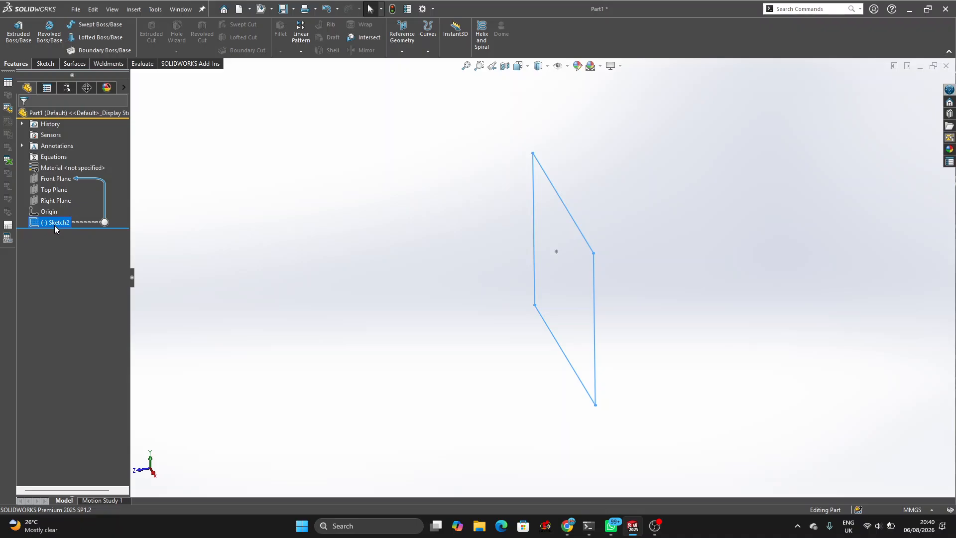
Open Sketch2 for editing and delete all four lines of its rectangle.
{"action": "right_click", "coordinate": [55, 223]}
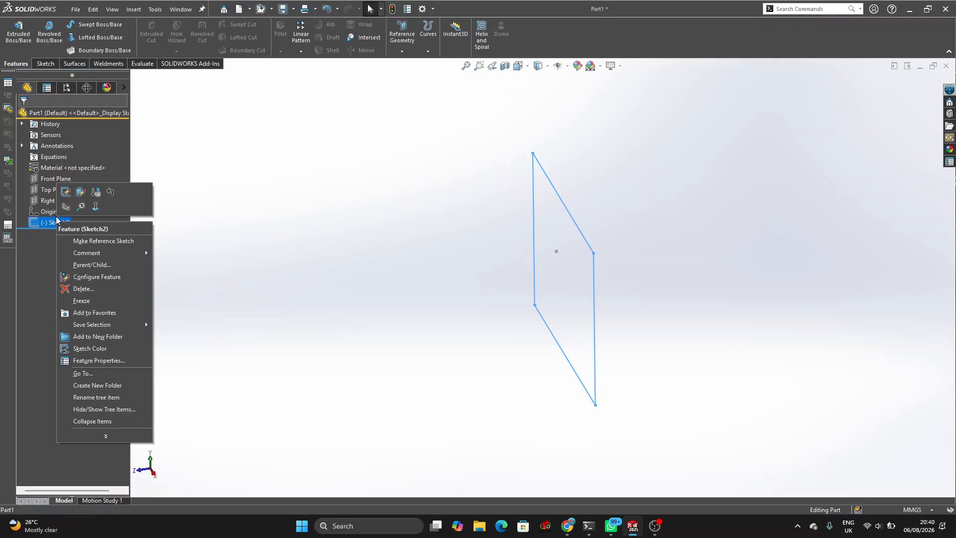
{"action": "left_click", "coordinate": [66, 191]}
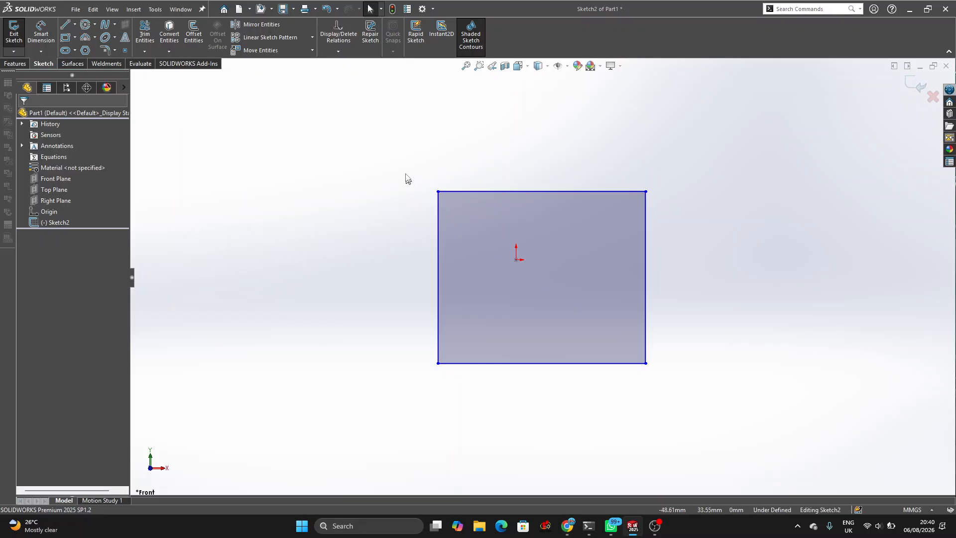
{"action": "left_click_drag", "start_coordinate": [397, 151], "coordinate": [732, 468]}
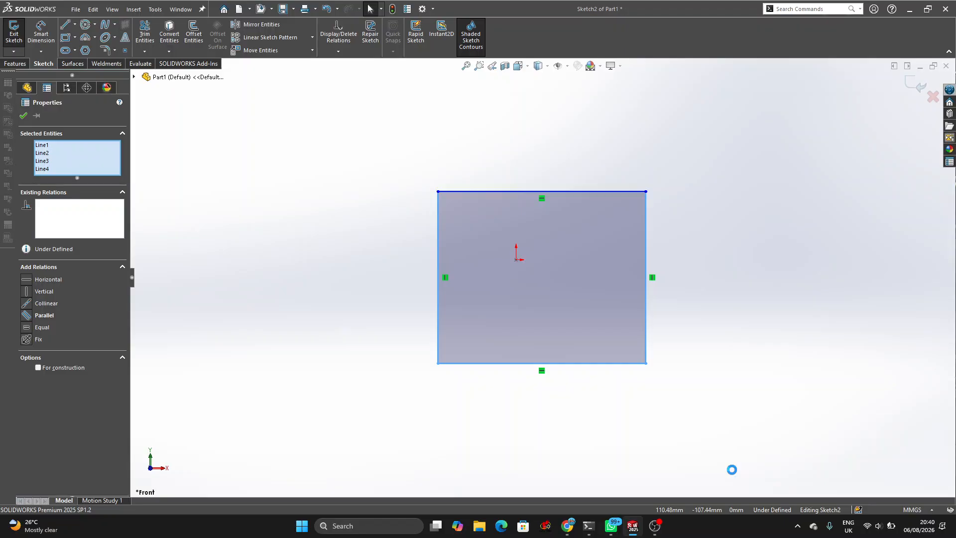
{"action": "key", "text": "Delete"}
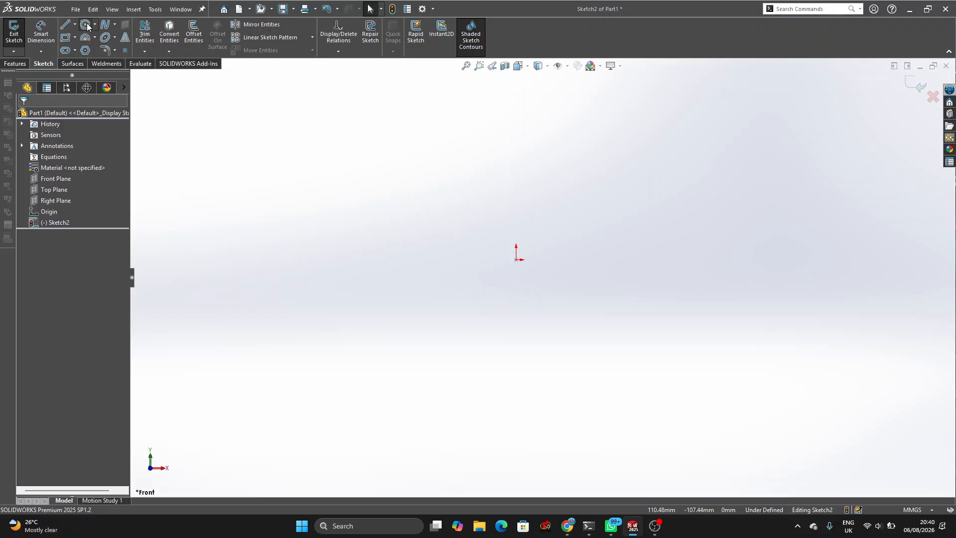
Sketch a centre-based circle at the origin with a radius of about 77 mm.
{"action": "left_click", "coordinate": [33, 150]}
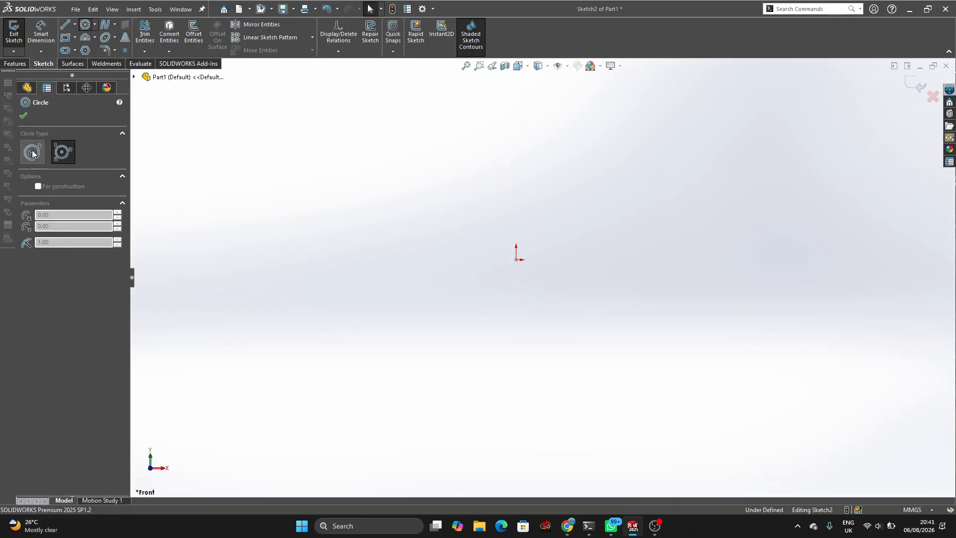
{"action": "left_click", "coordinate": [516, 260]}
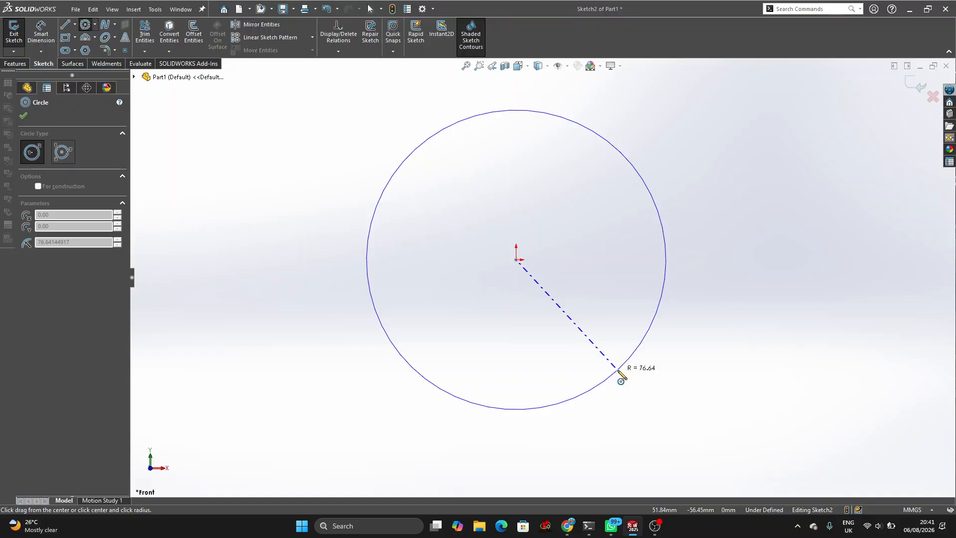
{"action": "left_click", "coordinate": [621, 377]}
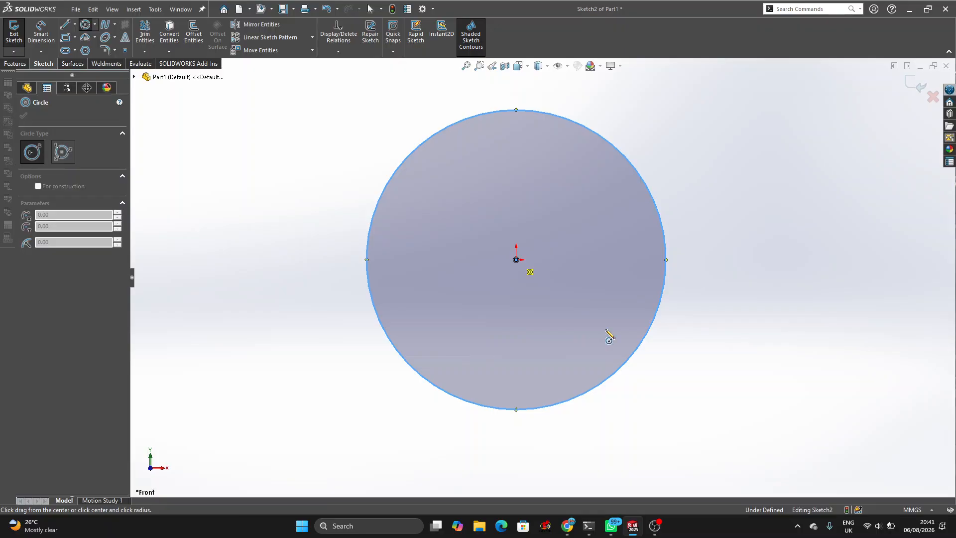
Sketch a second circle centred on the origin, inside the first one, with a radius of about 58 mm.
{"action": "left_click", "coordinate": [516, 259]}
{"action": "left_click", "coordinate": [604, 328]}
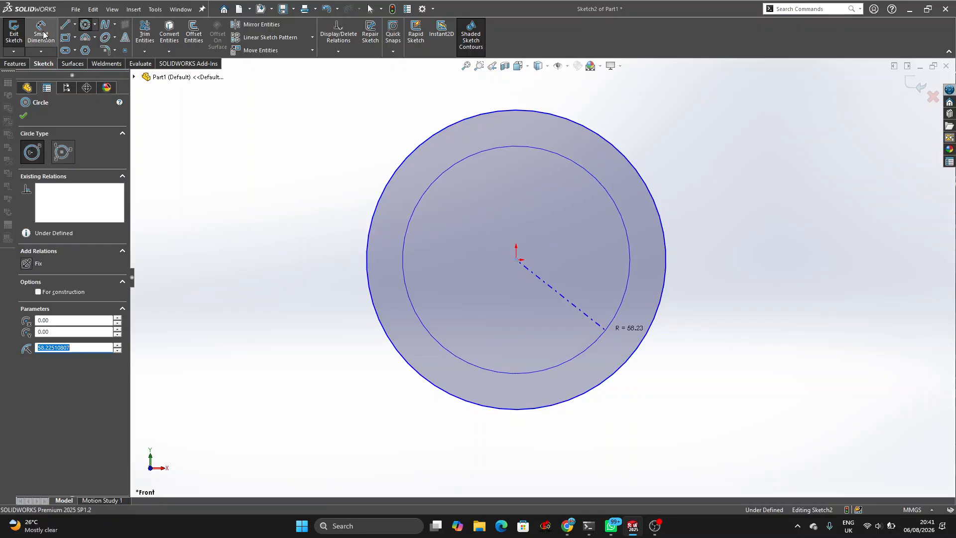
{"action": "key", "text": "Escape"}
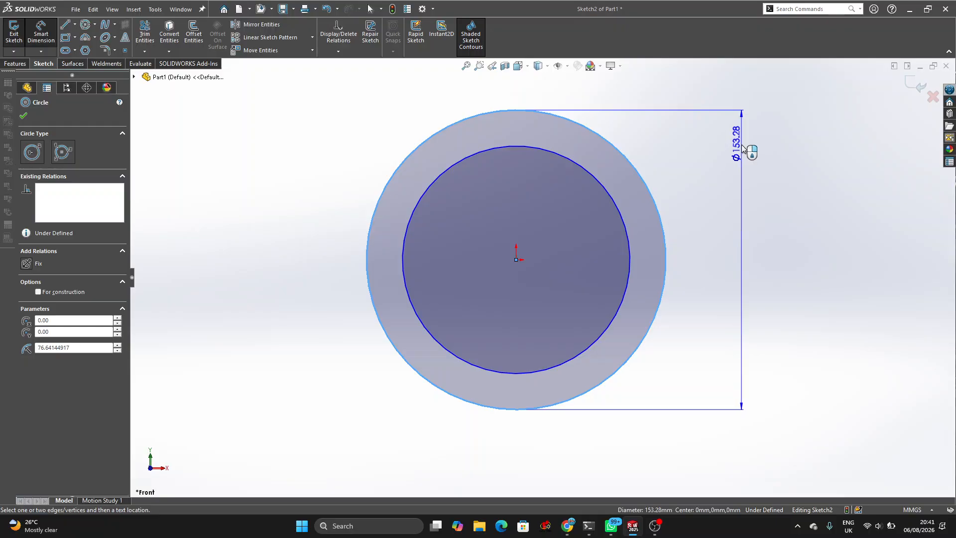
Dimension the outer circle's diameter and set it to 150 mm.
{"action": "left_click", "coordinate": [741, 145]}
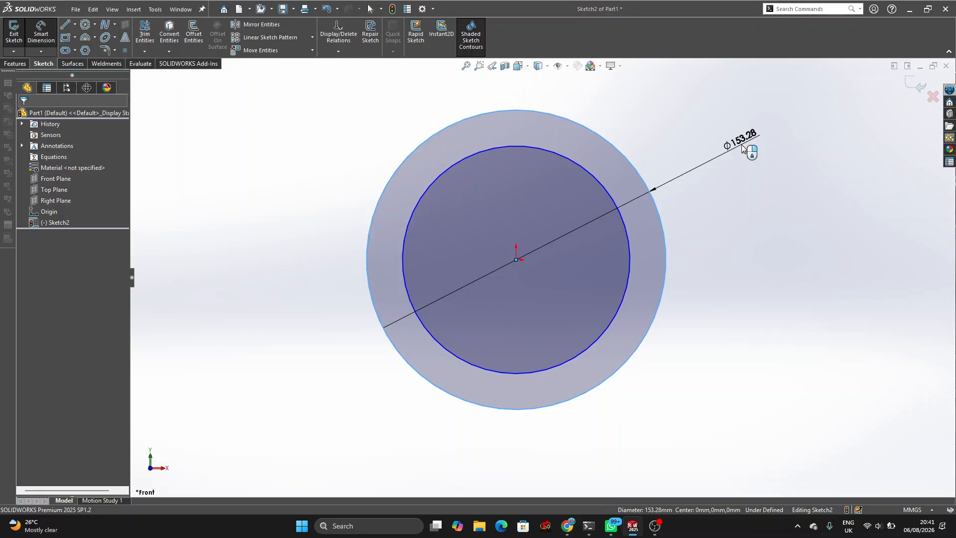
{"action": "left_click", "coordinate": [742, 147]}
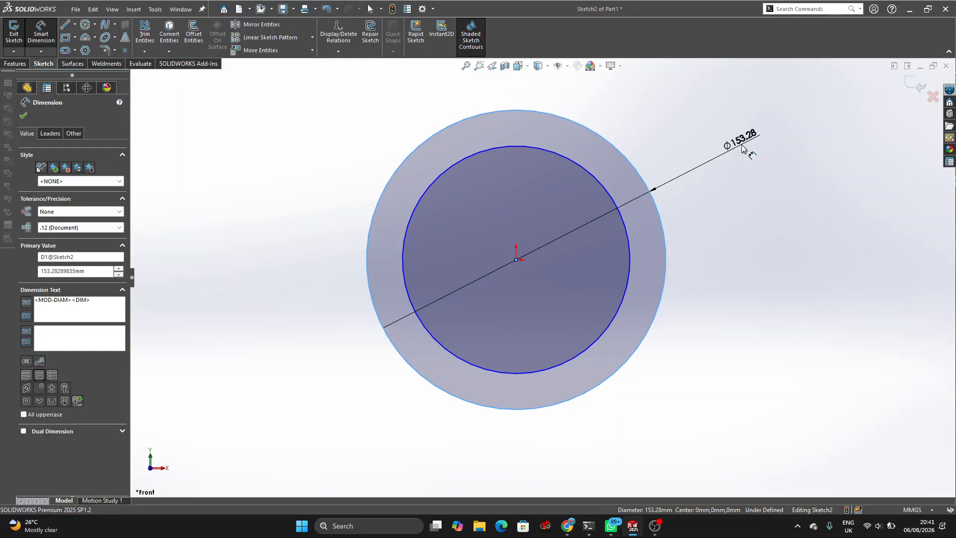
{"action": "double_click", "coordinate": [742, 148]}
{"action": "key", "text": "BackSpace"}
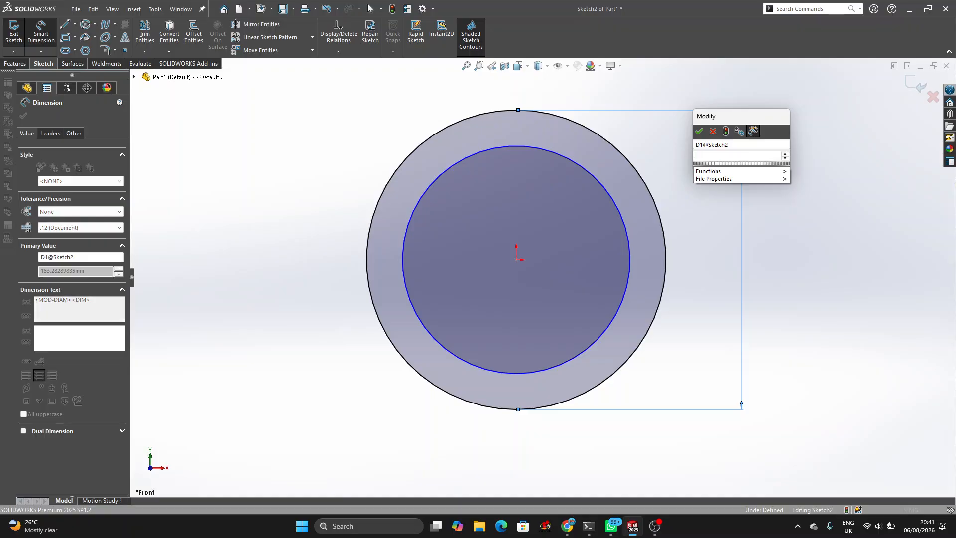
{"action": "type", "text": "15"}
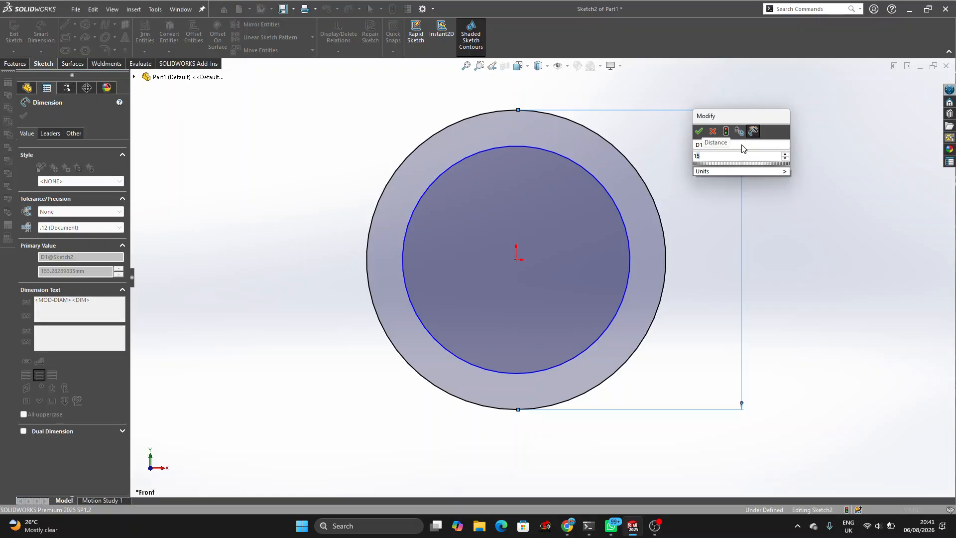
{"action": "type", "text": "0"}
{"action": "key", "text": "Return"}
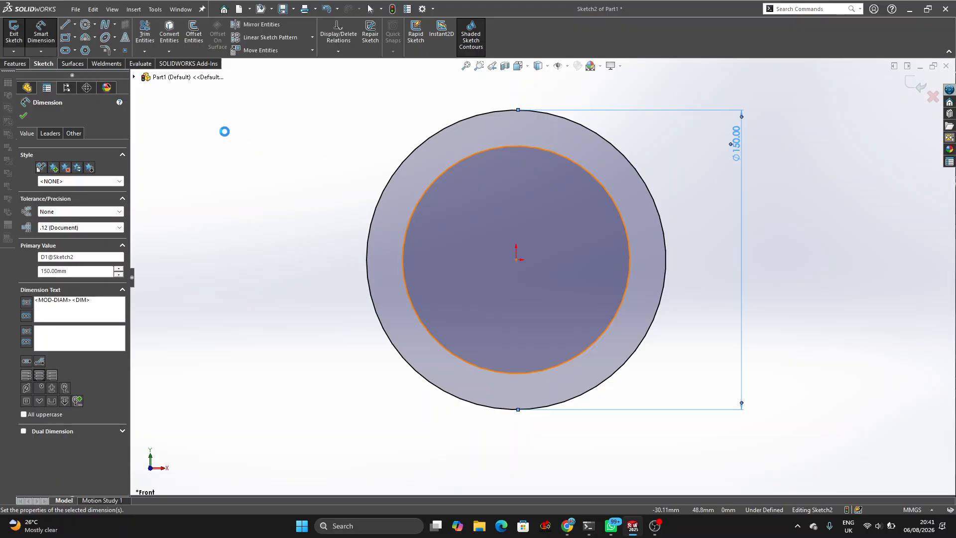
Dimension the inner circle's diameter as 140 mm and exit the sketch.
{"action": "left_click", "coordinate": [462, 220]}
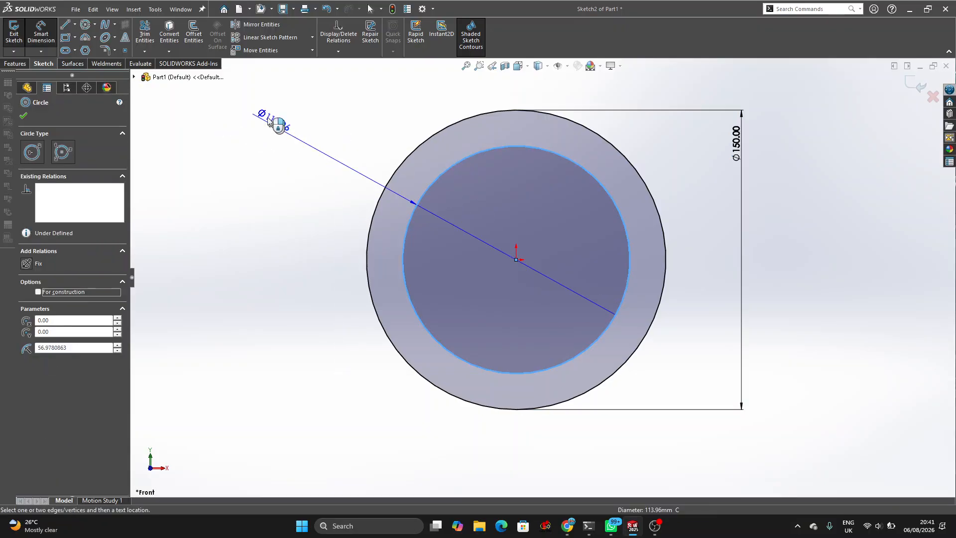
{"action": "left_click", "coordinate": [268, 119]}
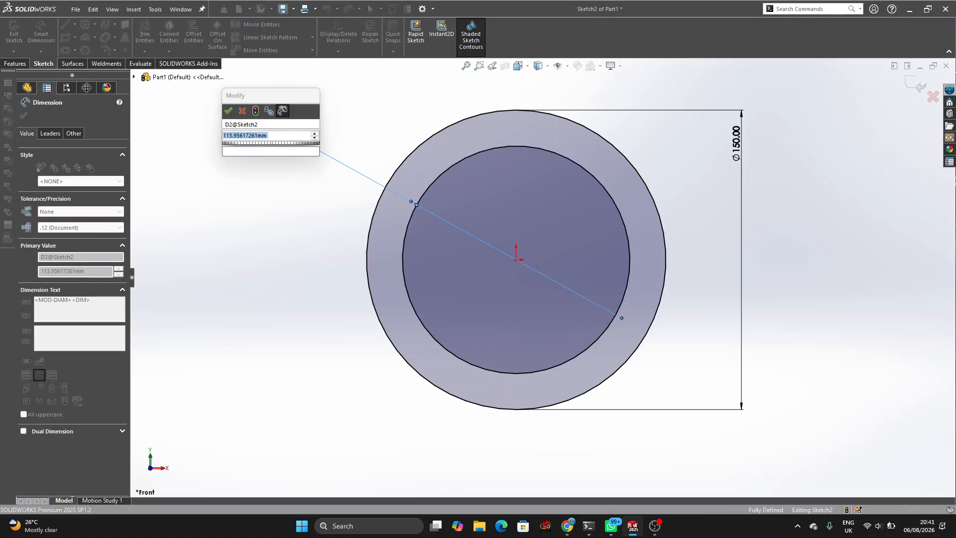
{"action": "type", "text": "="}
{"action": "type", "text": "1"}
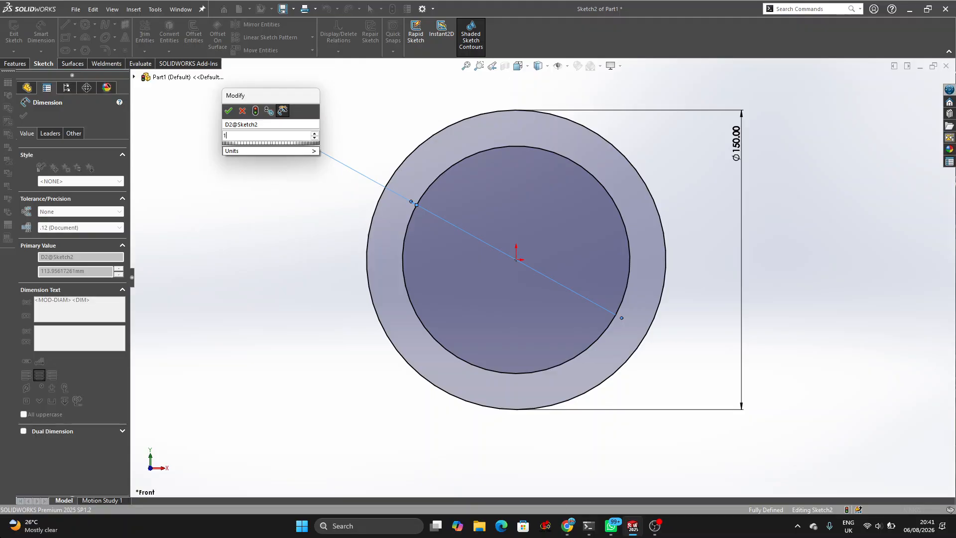
{"action": "type", "text": "40"}
{"action": "key", "text": "Escape"}
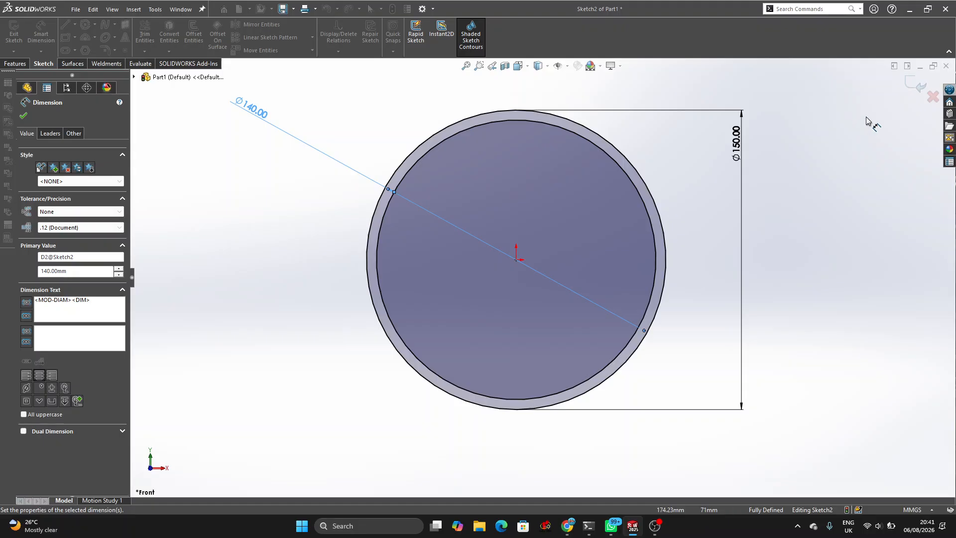
{"action": "key", "text": "super+w"}
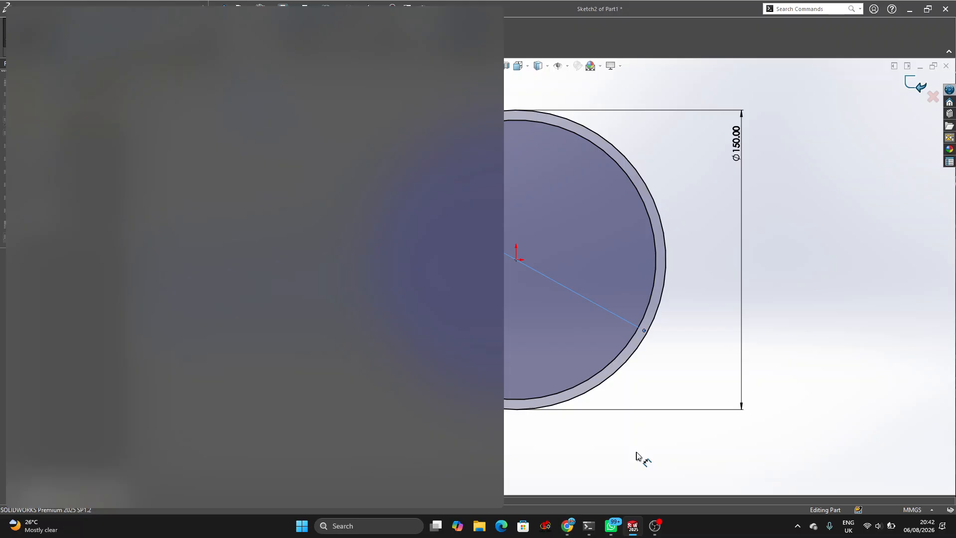
{"action": "key", "text": "ctrl+b"}
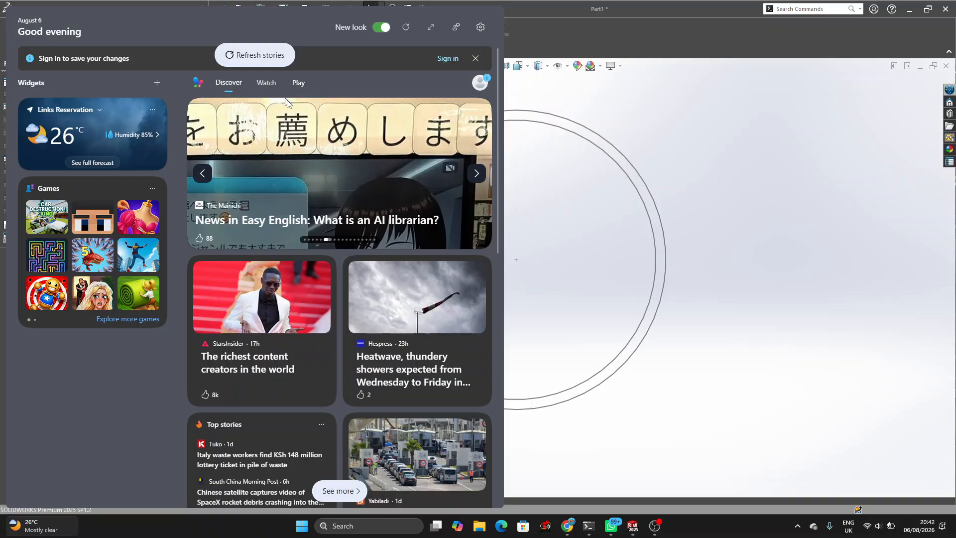
Extrude the two-circle sketch as a boss with a Blind depth of 200 mm from the sketch plane.
{"action": "scroll", "coordinate": [563, 331], "scroll_direction": "up", "scroll_amount": 5}
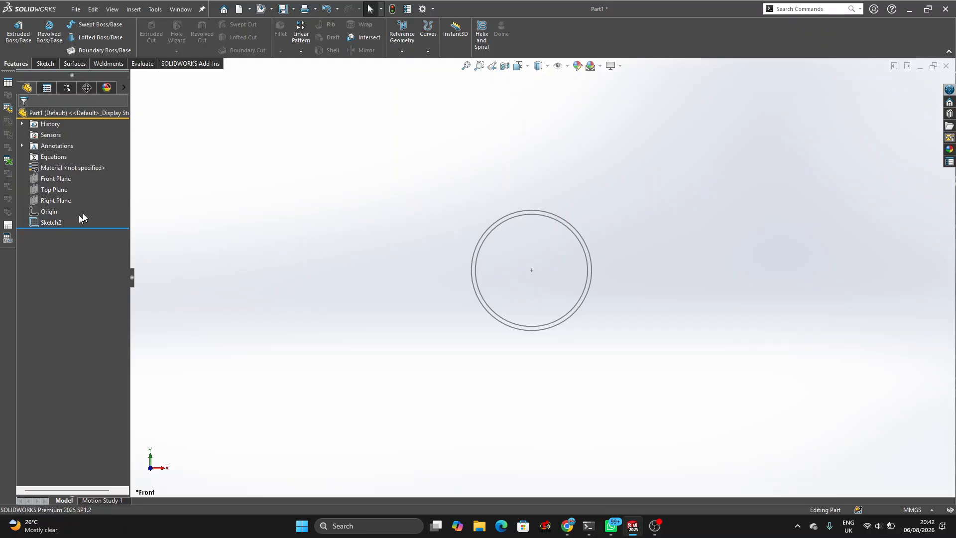
{"action": "left_click", "coordinate": [50, 222]}
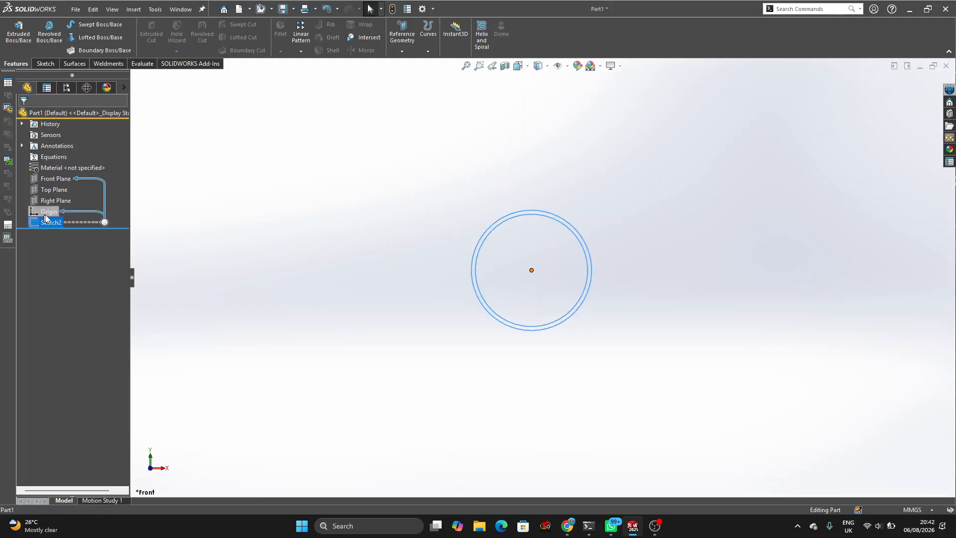
{"action": "left_click", "coordinate": [20, 31]}
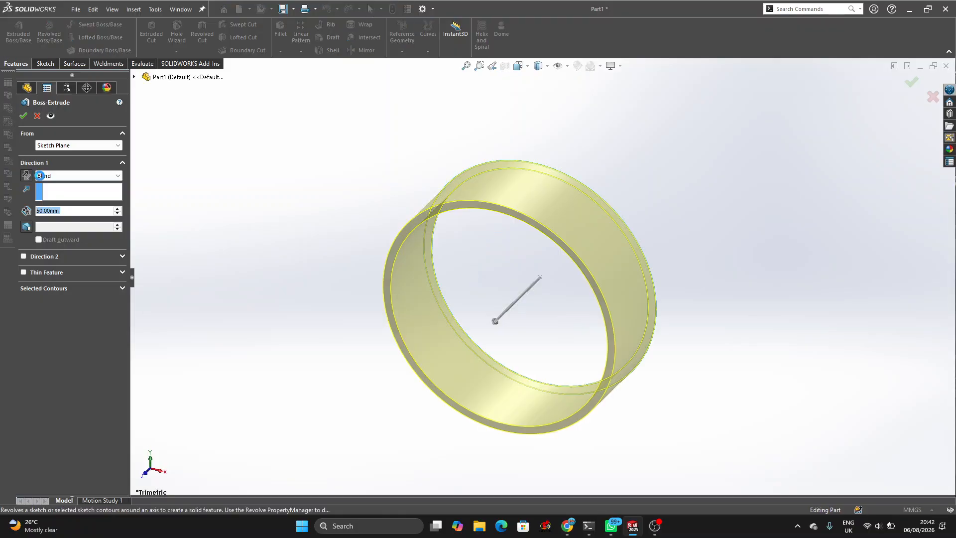
{"action": "left_click", "coordinate": [66, 210]}
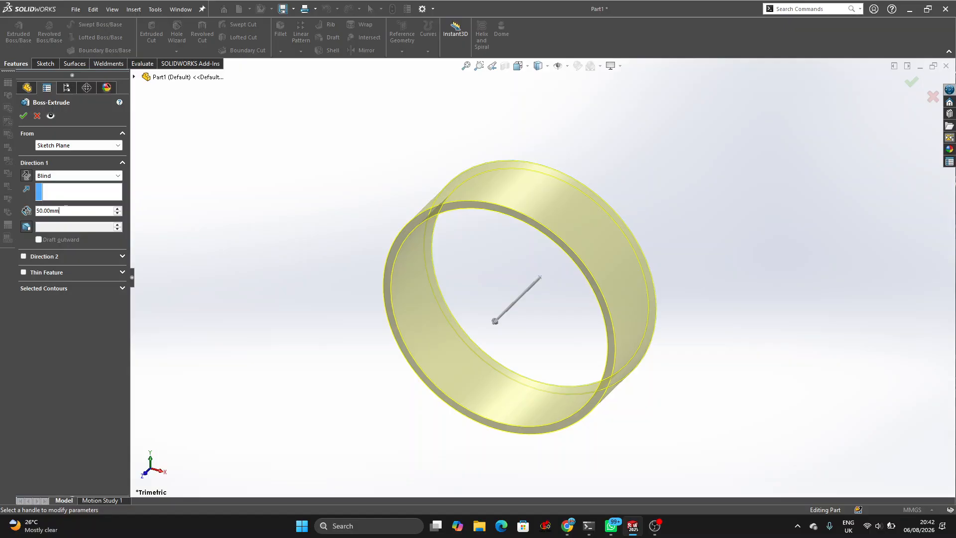
{"action": "key", "text": "BackSpace"}
{"action": "key", "text": "BackSpace"}
{"action": "key", "text": "BackSpace"}
{"action": "key", "text": "BackSpace"}
{"action": "key", "text": "BackSpace"}
{"action": "key", "text": "BackSpace"}
{"action": "key", "text": "BackSpace"}
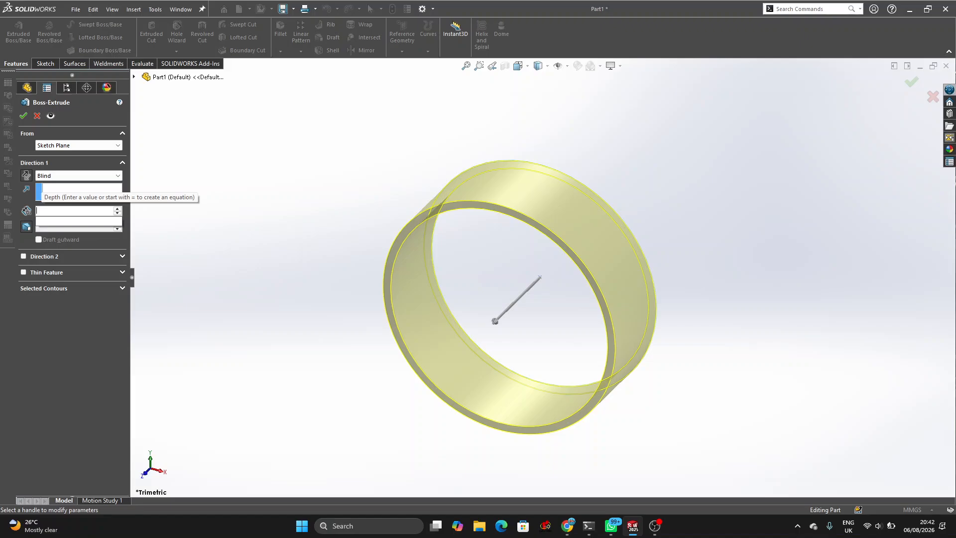
{"action": "type", "text": "200"}
{"action": "key", "text": "Return"}
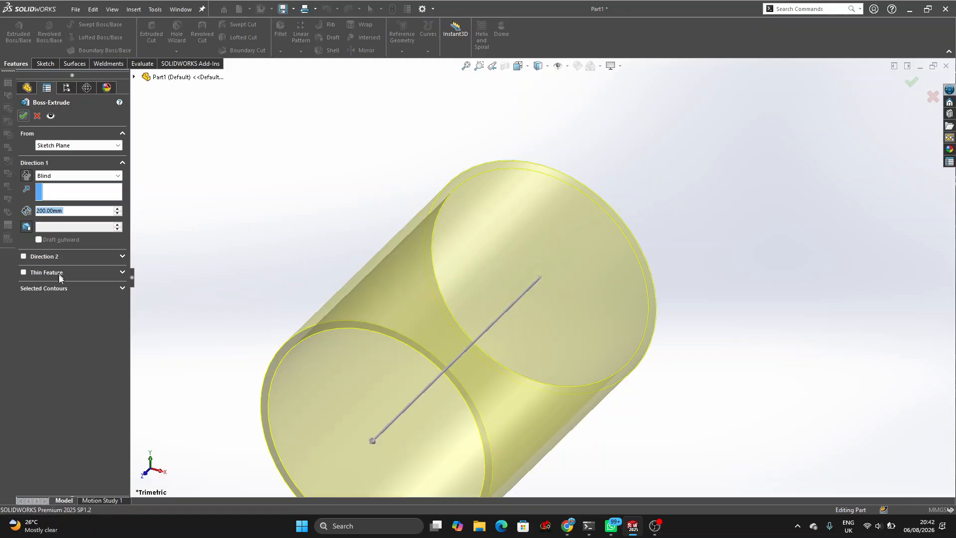
{"action": "key", "text": "Return"}
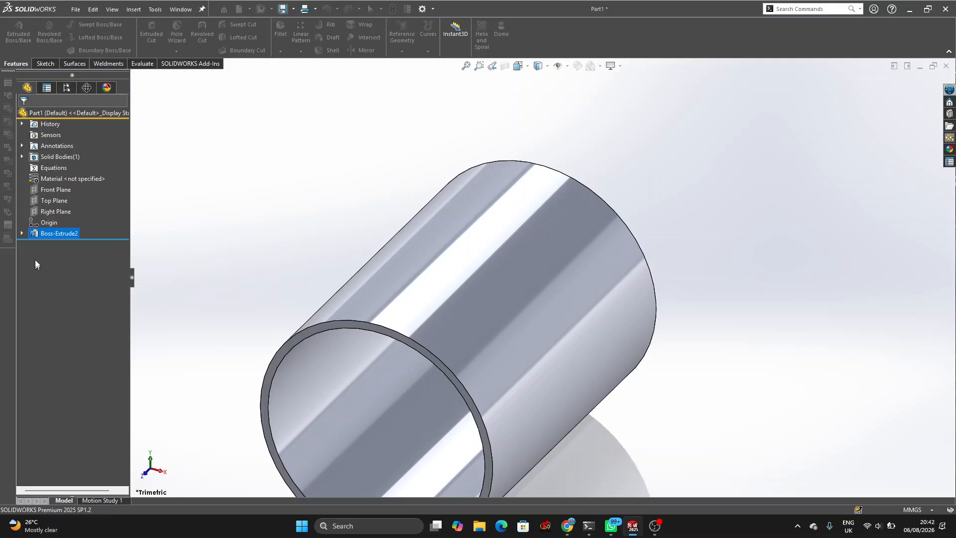
Edit the extrusion's sketch, set the inner circle's diameter to 120 mm, and exit the sketch.
{"action": "left_click", "coordinate": [57, 234]}
{"action": "left_click", "coordinate": [76, 206]}
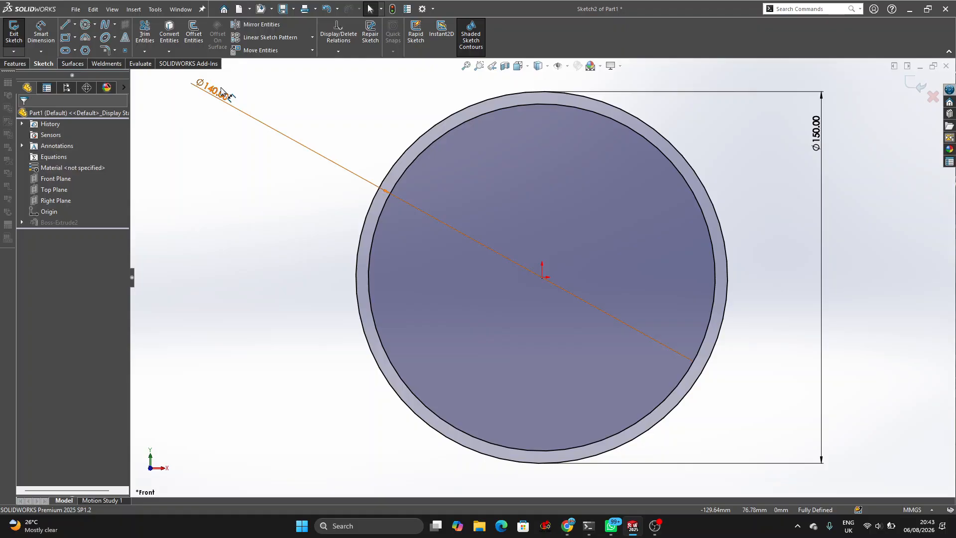
{"action": "left_click", "coordinate": [214, 94]}
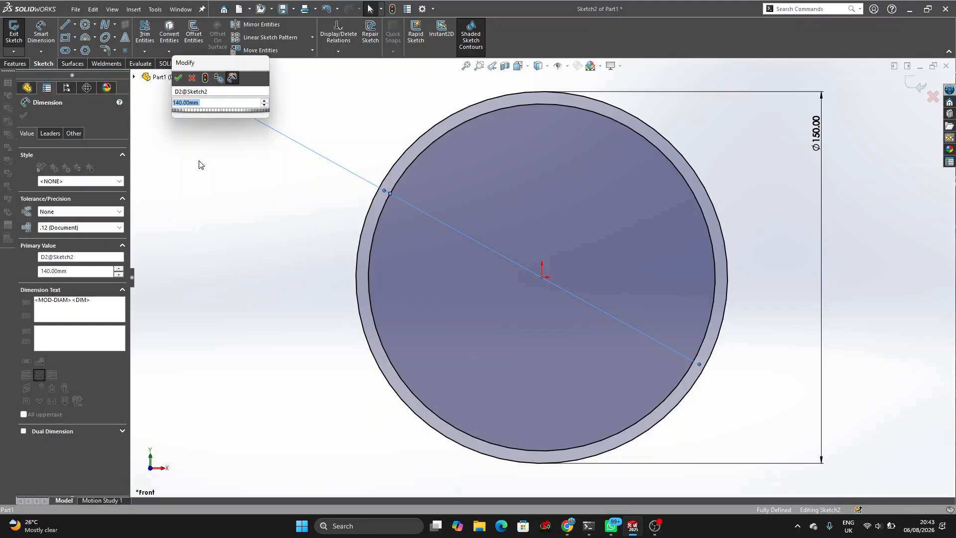
{"action": "key", "text": "BackSpace"}
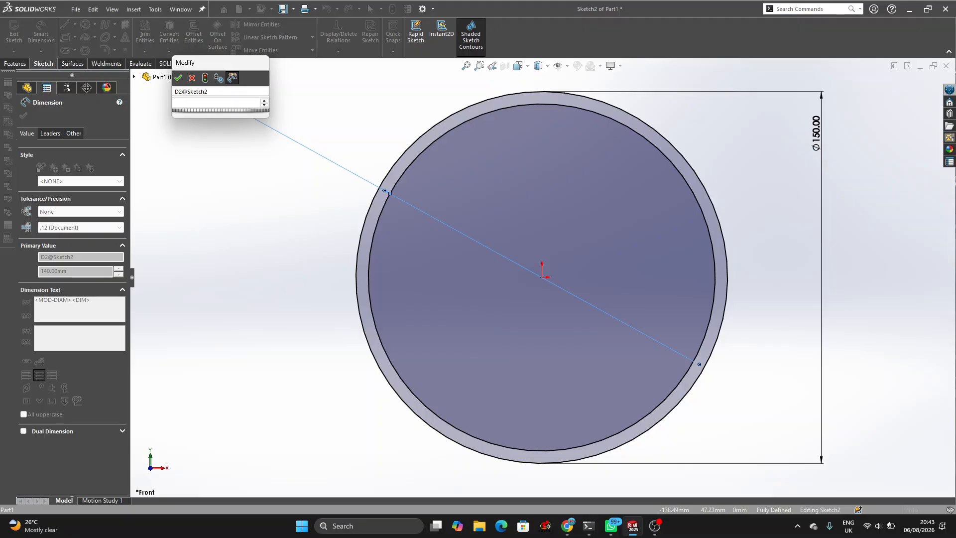
{"action": "type", "text": "140"}
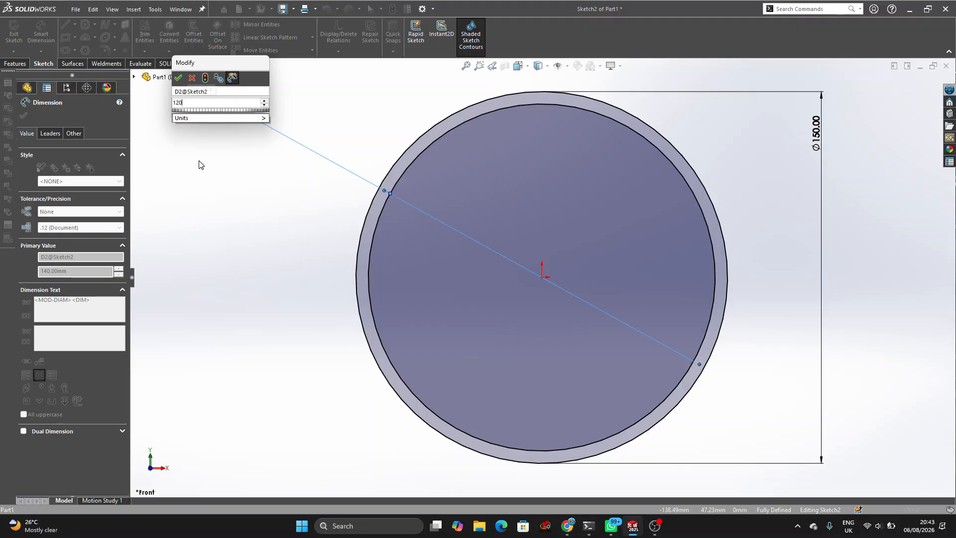
{"action": "key", "text": "Return"}
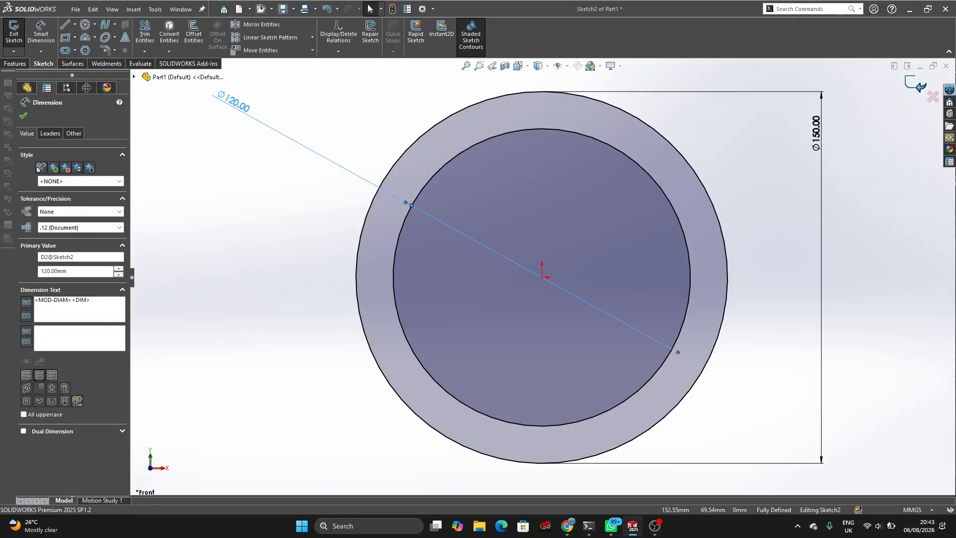
{"action": "left_click", "coordinate": [931, 99]}
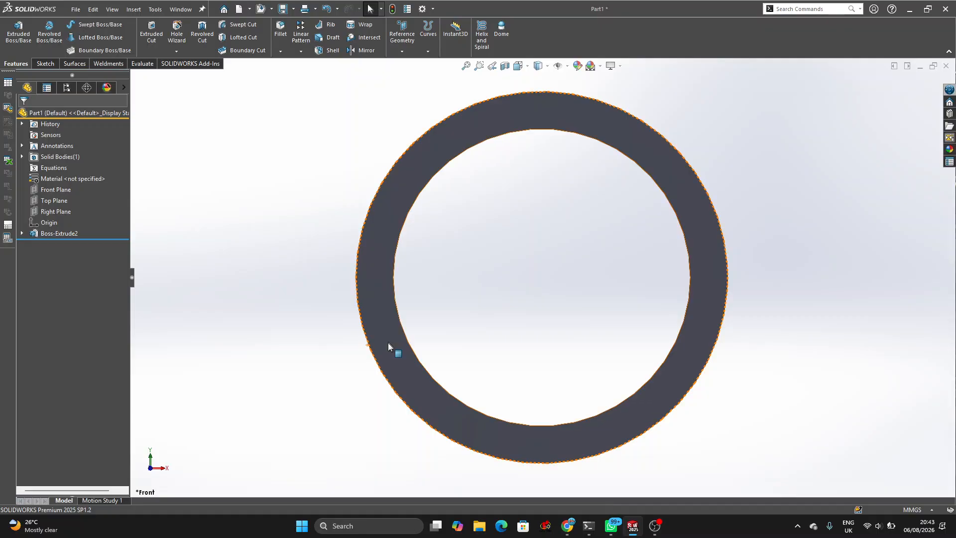
Start a new sketch on the ring-shaped end face of the tube.
{"action": "scroll", "coordinate": [388, 343], "scroll_direction": "up", "scroll_amount": 5}
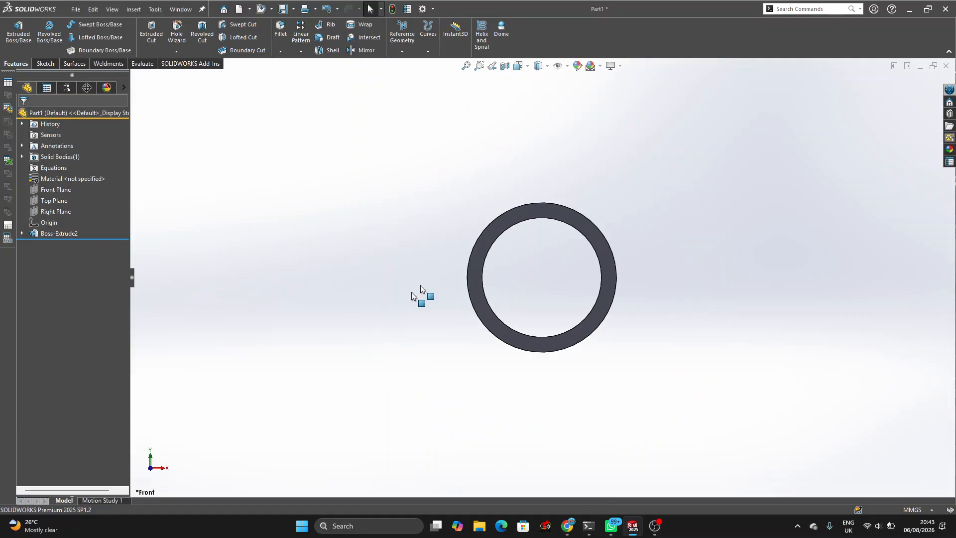
{"action": "scroll", "coordinate": [411, 292], "scroll_direction": "down", "scroll_amount": 1}
{"action": "middle_click_drag", "start_coordinate": [371, 289], "coordinate": [365, 302]}
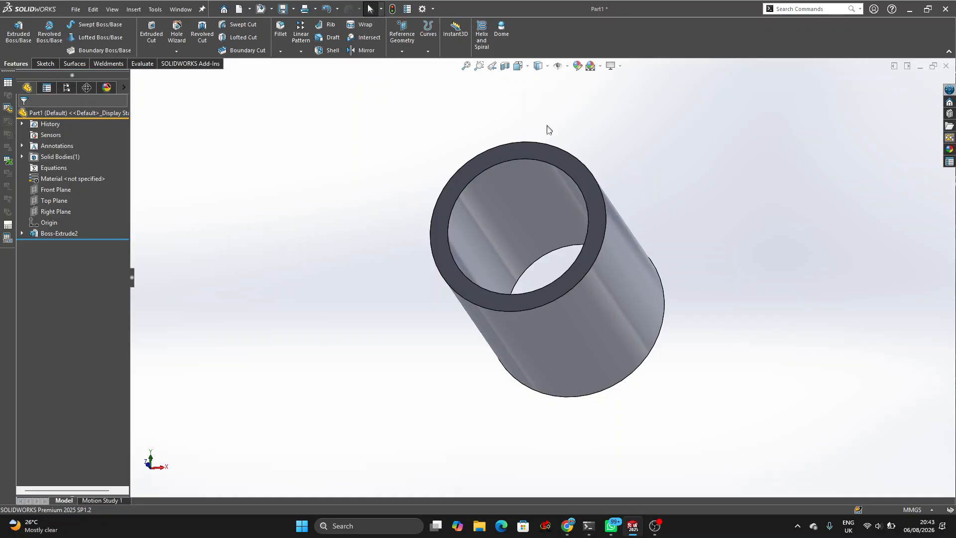
{"action": "left_click", "coordinate": [530, 150]}
{"action": "left_click", "coordinate": [22, 34]}
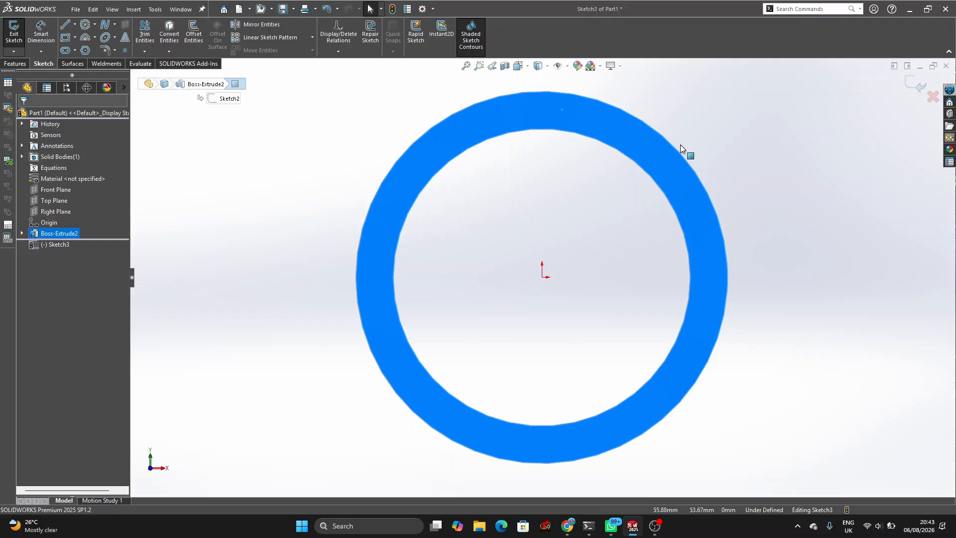
{"action": "scroll", "coordinate": [680, 145], "scroll_direction": "up", "scroll_amount": 2}
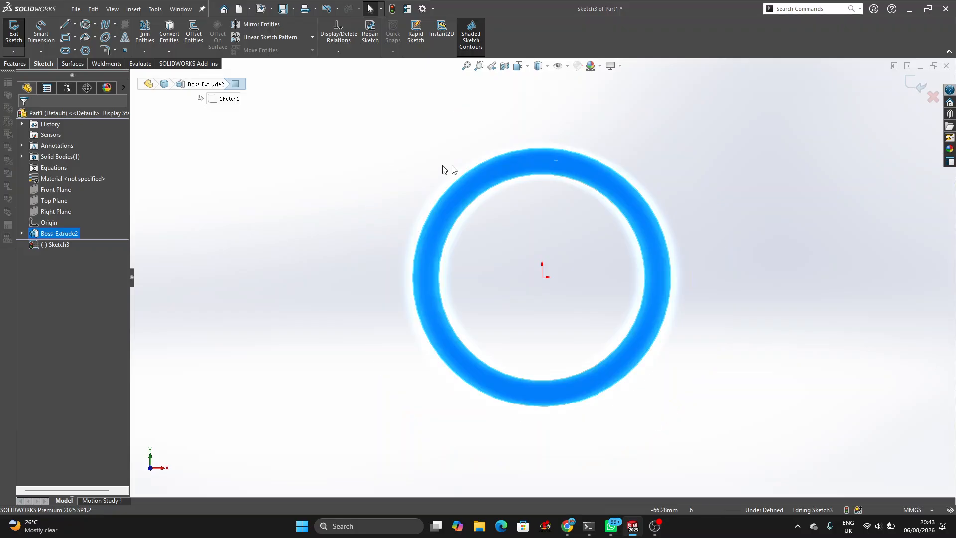
{"action": "left_click", "coordinate": [444, 170]}
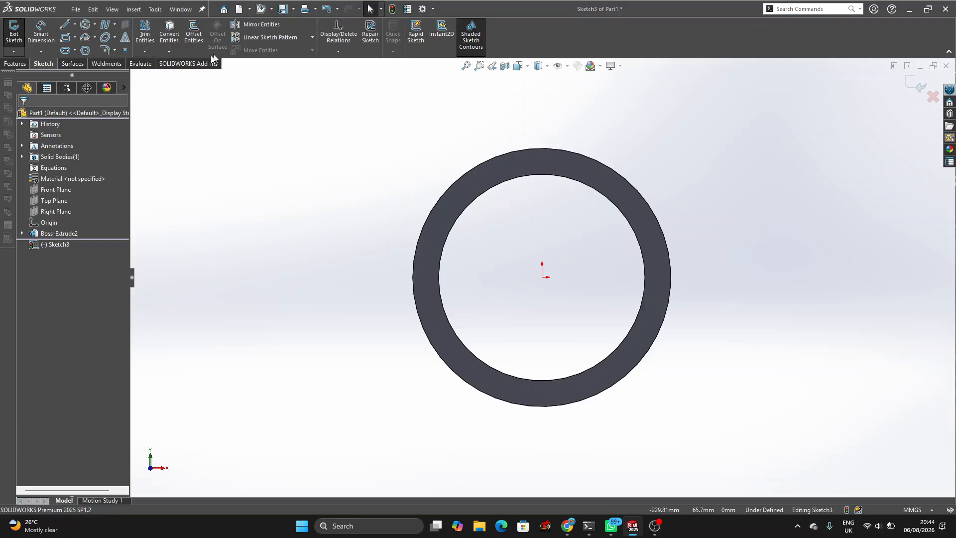
Convert the outer circular edge of the tube's end face into a sketch circle.
{"action": "left_click", "coordinate": [169, 35]}
{"action": "left_click", "coordinate": [476, 167]}
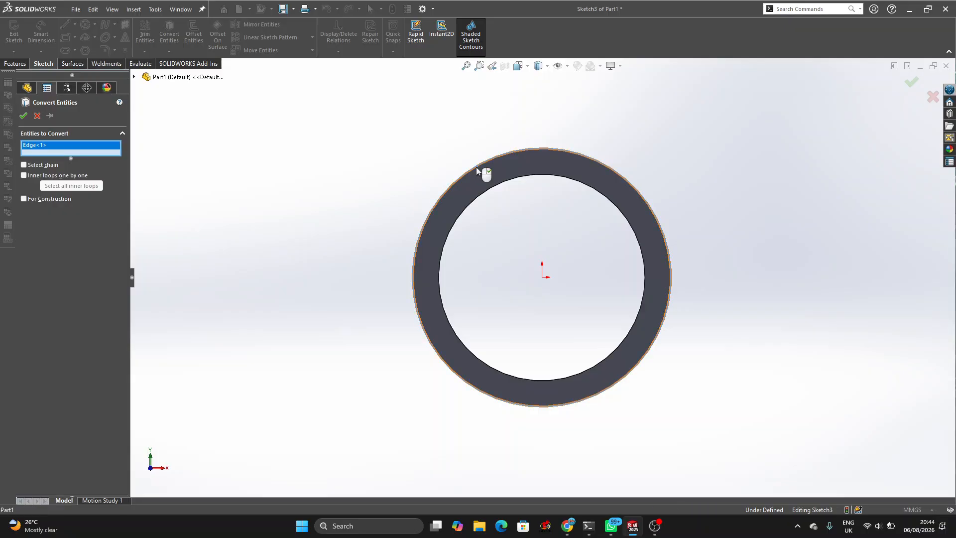
{"action": "left_click", "coordinate": [24, 117]}
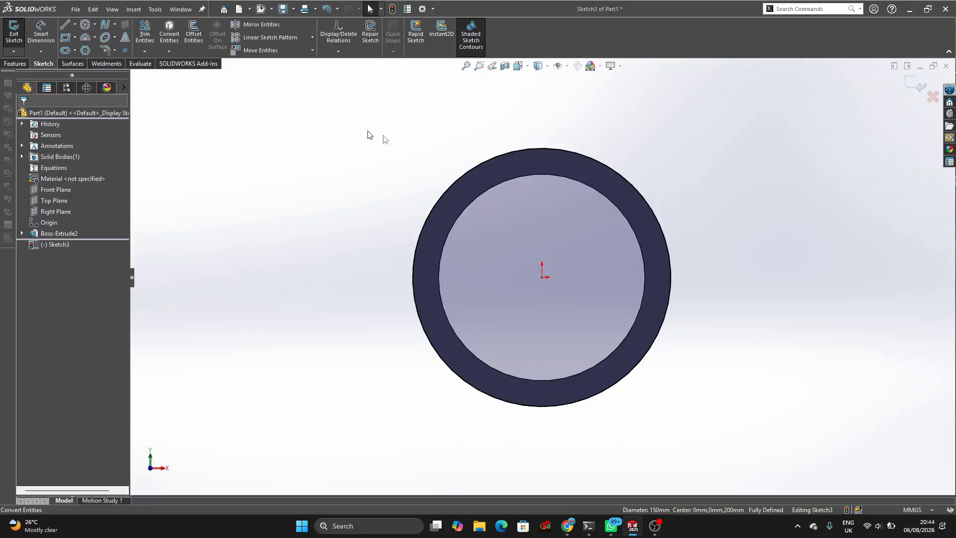
Offset the tube's outer circle outward by 10 mm with a dimension and exit the sketch.
{"action": "left_click", "coordinate": [194, 39]}
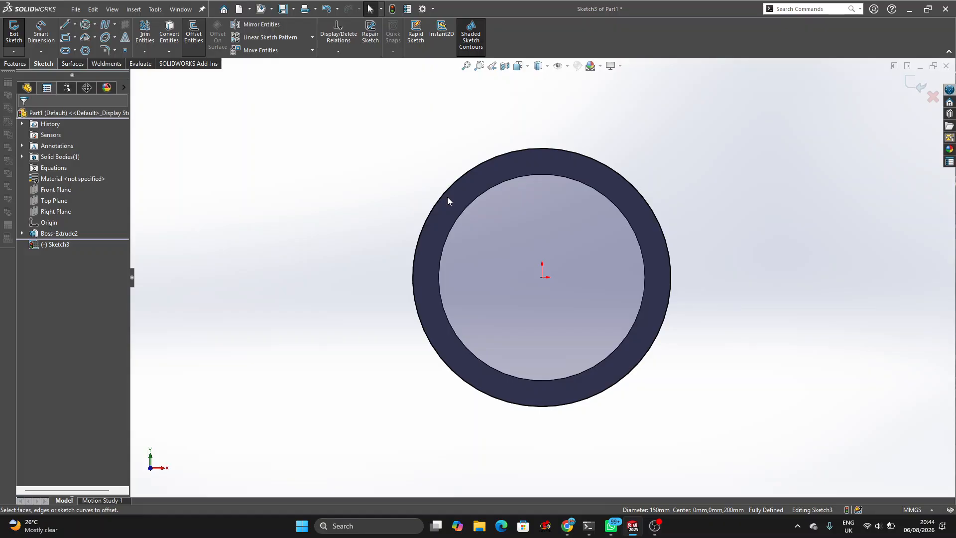
{"action": "left_click", "coordinate": [447, 199]}
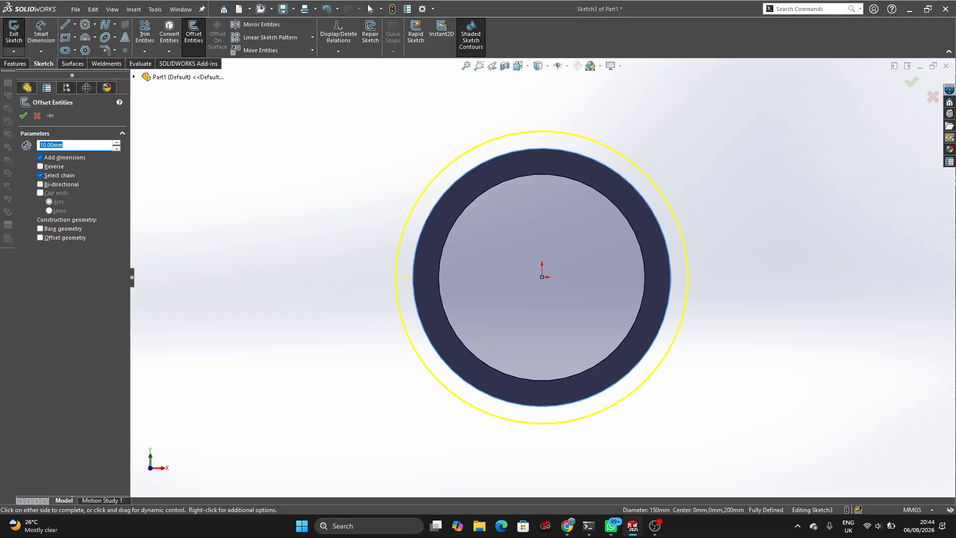
{"action": "left_click", "coordinate": [23, 115]}
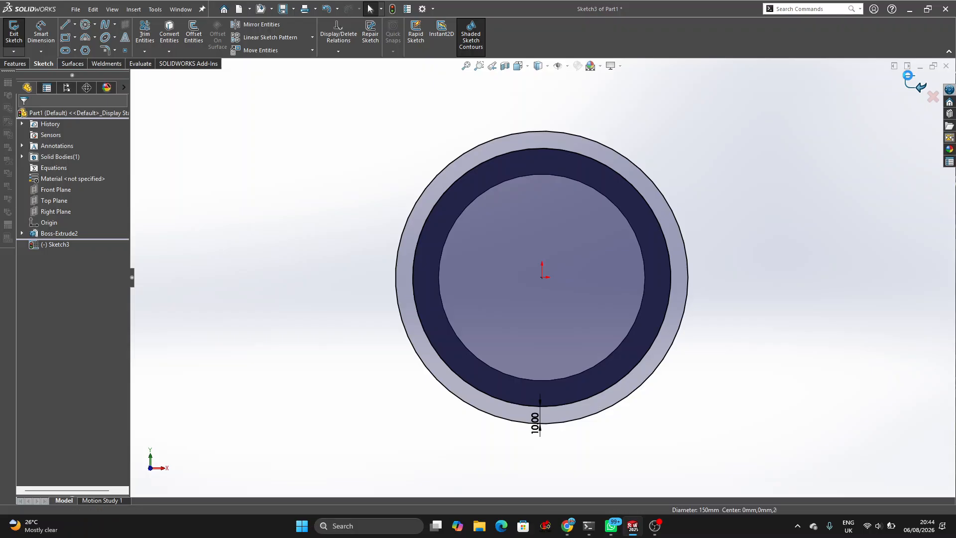
{"action": "left_click", "coordinate": [909, 78]}
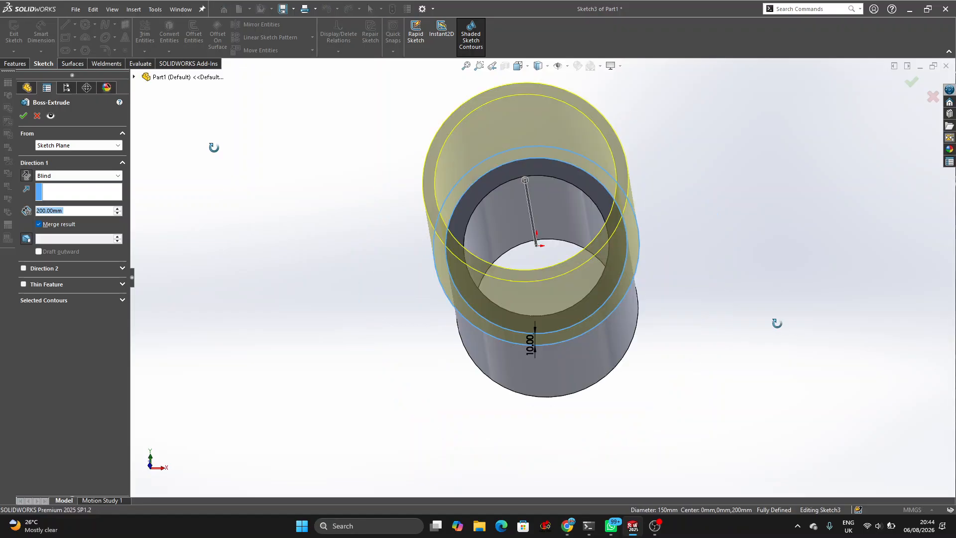
Reverse the boss extrusion's direction so that it runs back over the existing tube.
{"action": "middle_click_drag", "start_coordinate": [777, 323], "coordinate": [762, 332]}
{"action": "scroll", "coordinate": [712, 306], "scroll_direction": "up", "scroll_amount": 2}
{"action": "scroll", "coordinate": [655, 280], "scroll_direction": "down", "scroll_amount": 1}
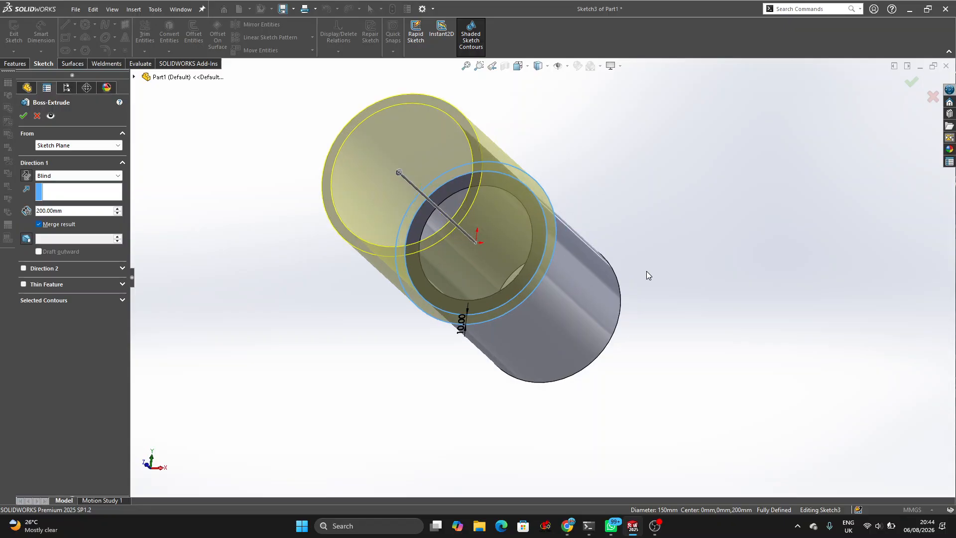
{"action": "left_click", "coordinate": [23, 177]}
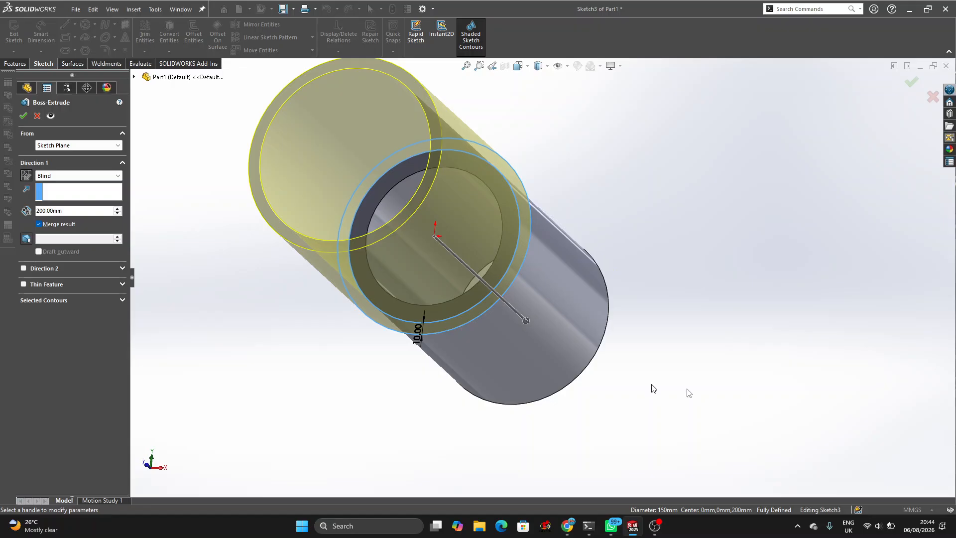
{"action": "middle_click_drag", "start_coordinate": [680, 287], "coordinate": [623, 270]}
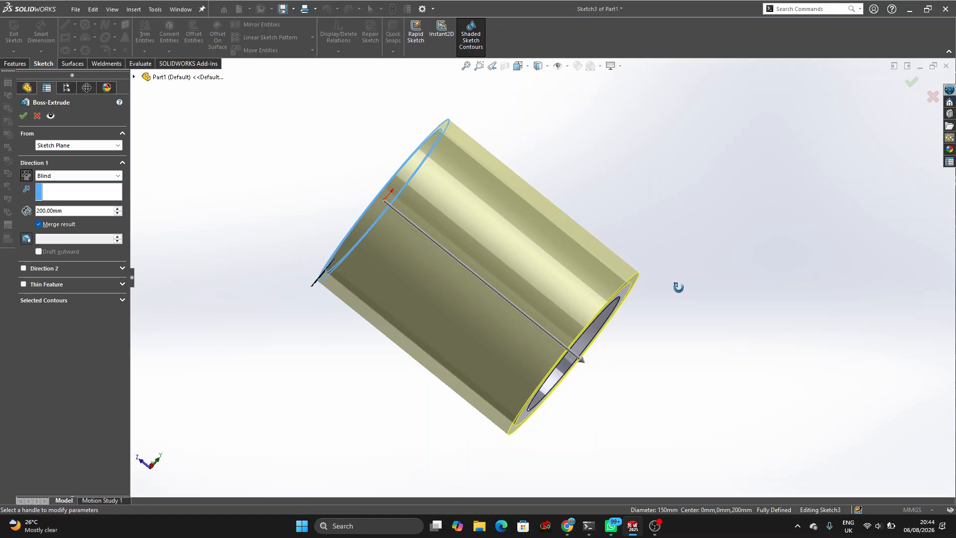
{"action": "middle_click_drag", "start_coordinate": [678, 287], "coordinate": [662, 306]}
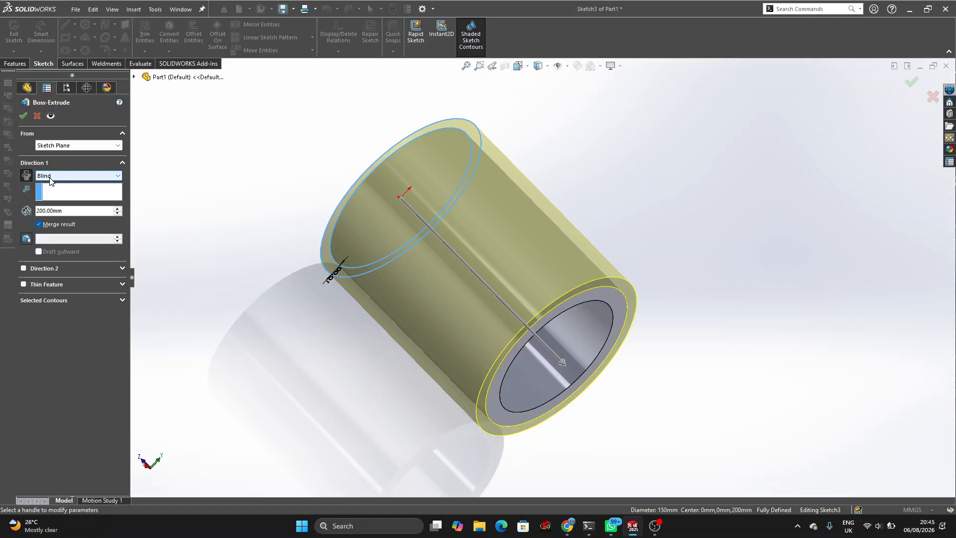
Set the extrusion's end condition to Up To Surface and pick the ring-shaped face at the tube's far end.
{"action": "left_click", "coordinate": [52, 178]}
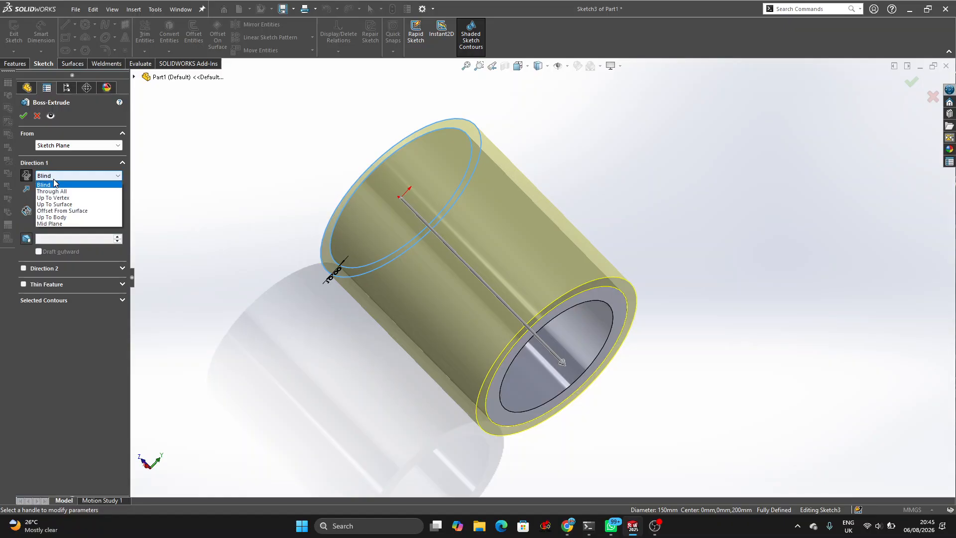
{"action": "left_click", "coordinate": [78, 202]}
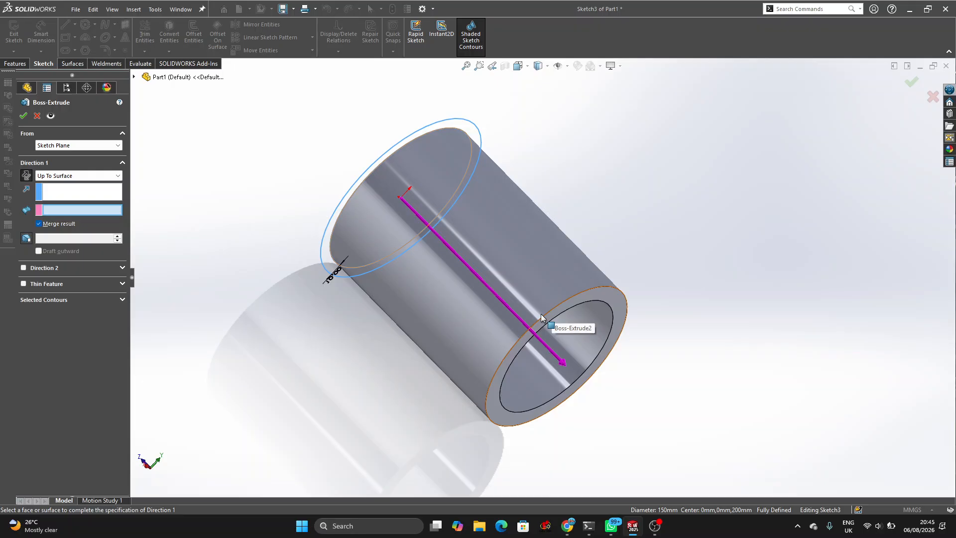
{"action": "left_click", "coordinate": [495, 407]}
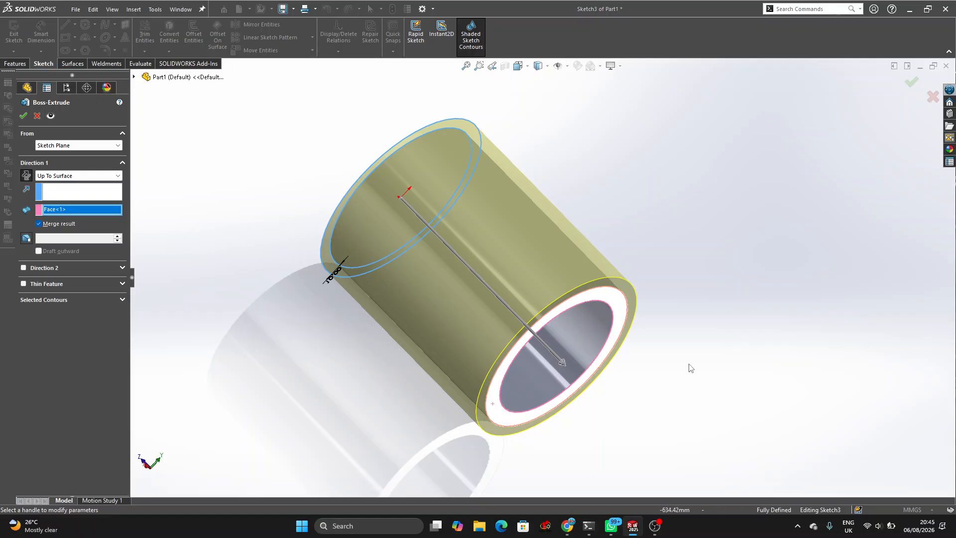
{"action": "middle_click_drag", "start_coordinate": [690, 367], "coordinate": [476, 353]}
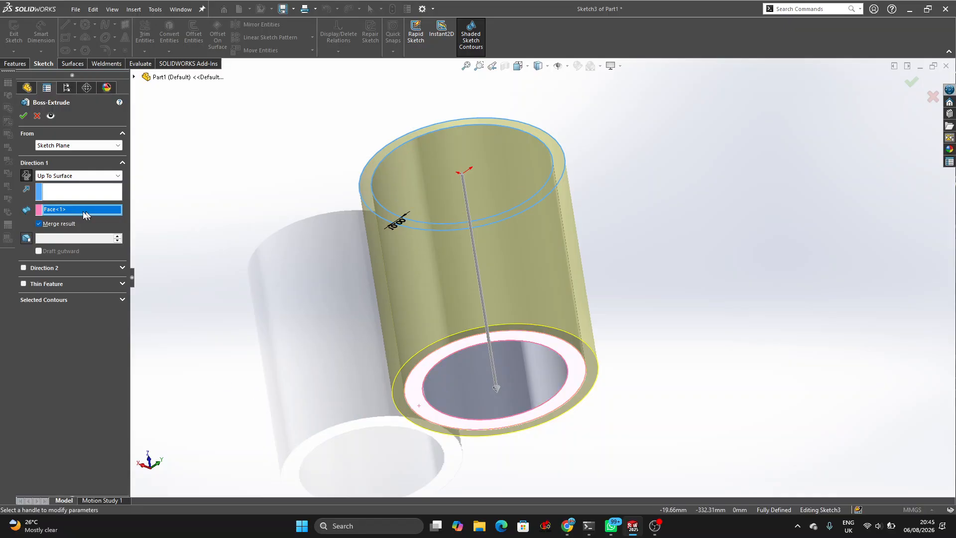
{"action": "left_click", "coordinate": [55, 193]}
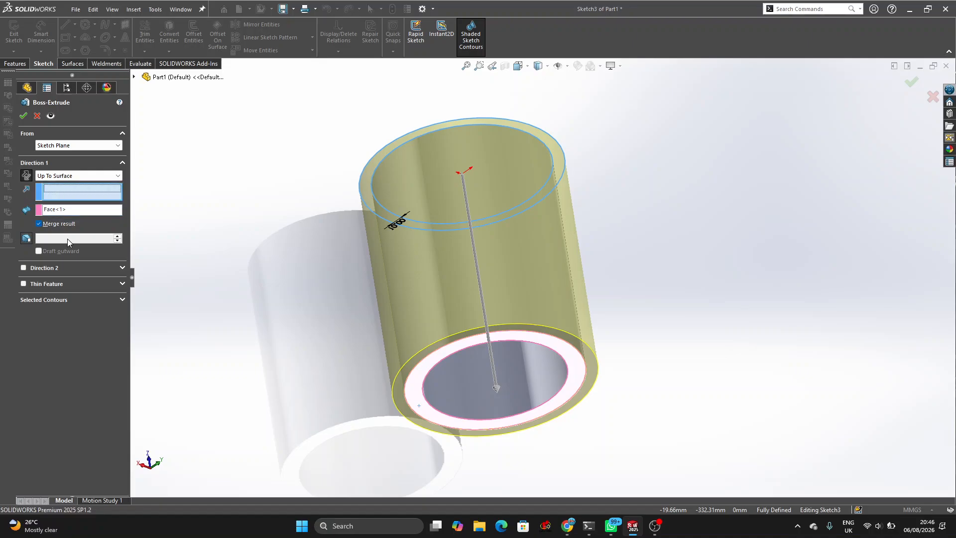
{"action": "left_click", "coordinate": [68, 177]}
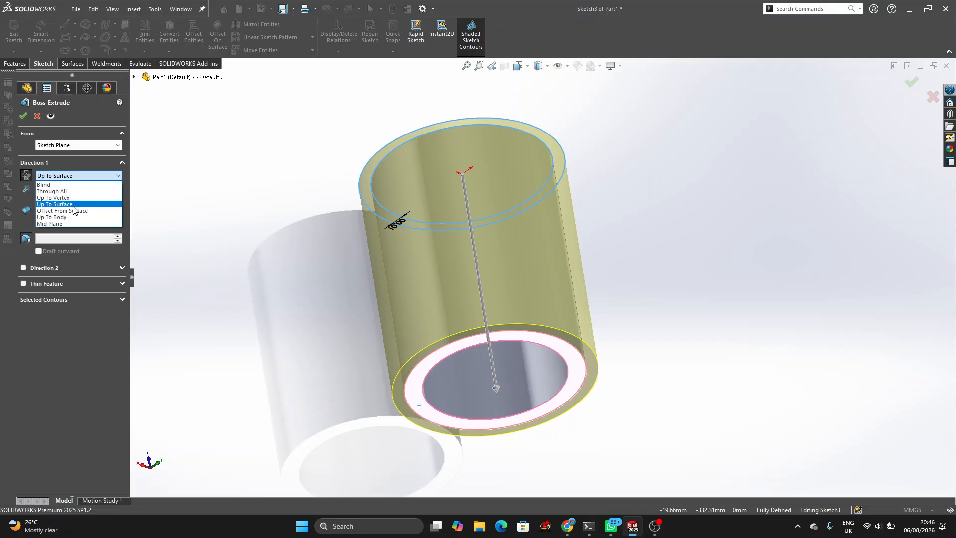
{"action": "left_click", "coordinate": [70, 175]}
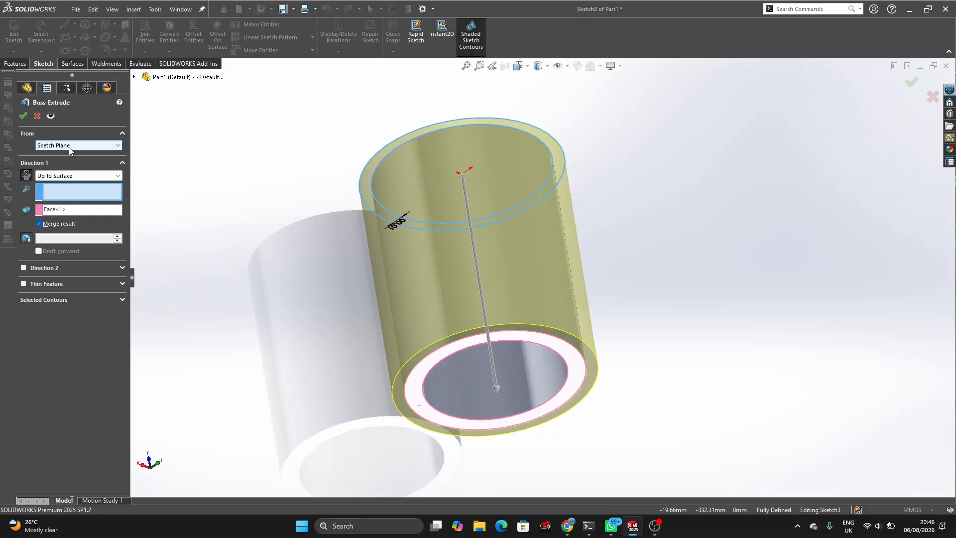
Make the extrusion start at an Offset of 10 mm from the sketch plane.
{"action": "left_click", "coordinate": [74, 147]}
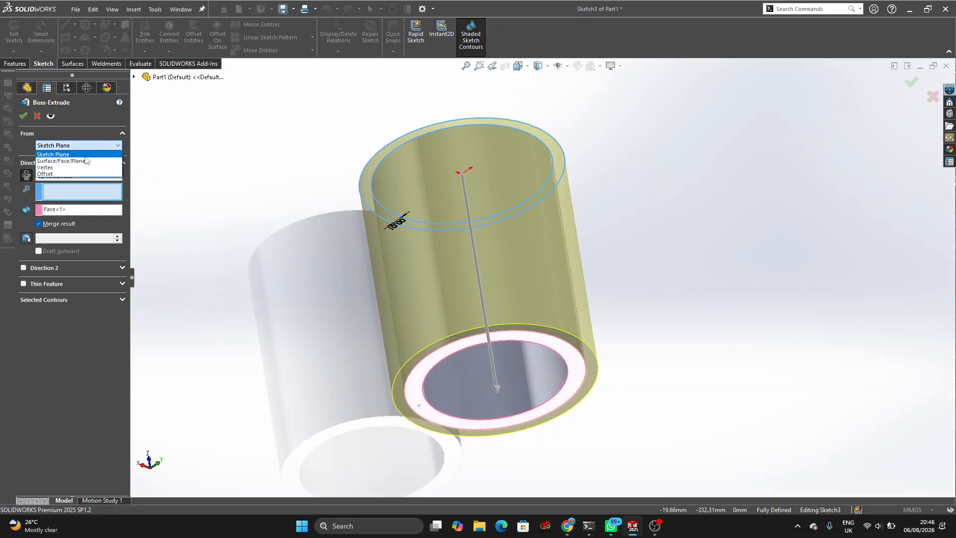
{"action": "left_click", "coordinate": [85, 174]}
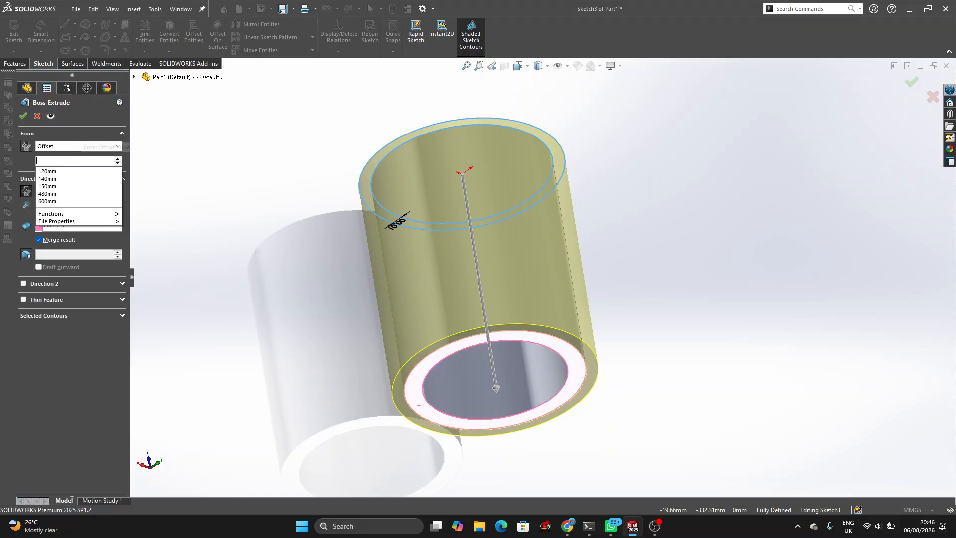
{"action": "key", "text": "BackSpace"}
{"action": "key", "text": "BackSpace"}
{"action": "key", "text": "BackSpace"}
{"action": "key", "text": "BackSpace"}
{"action": "key", "text": "BackSpace"}
{"action": "type", "text": "10"}
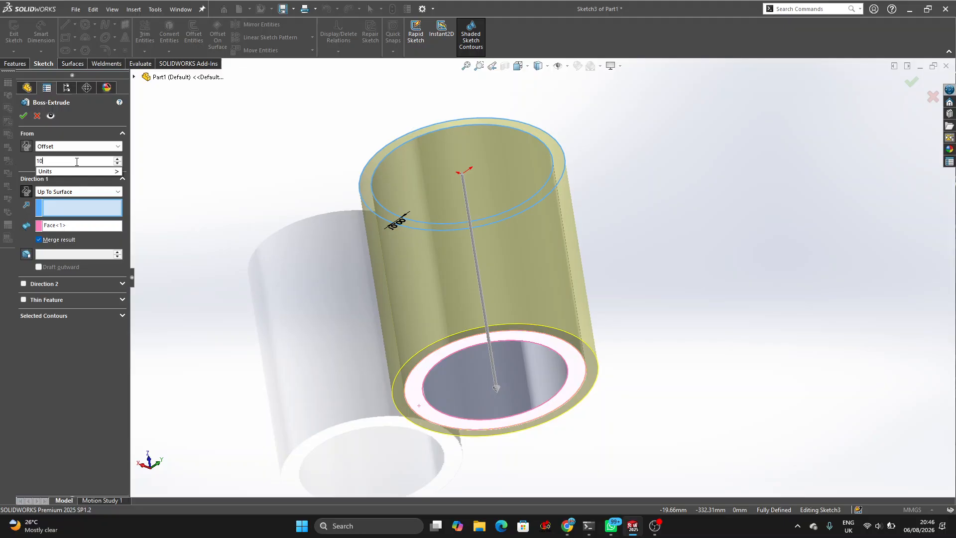
{"action": "key", "text": "Return"}
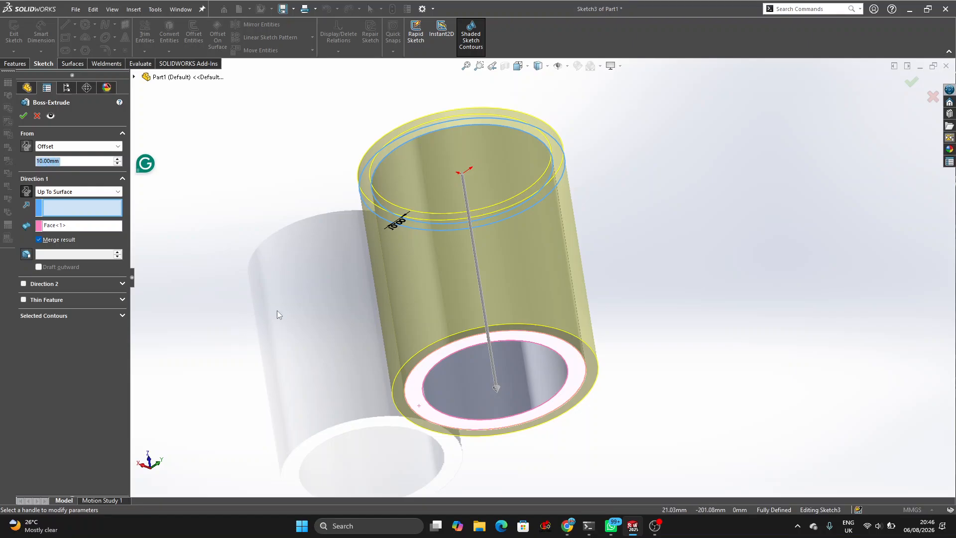
Examine the extrusion preview's start offset relative to the tube in the Top and Front views.
{"action": "key", "text": "ctrl+5"}
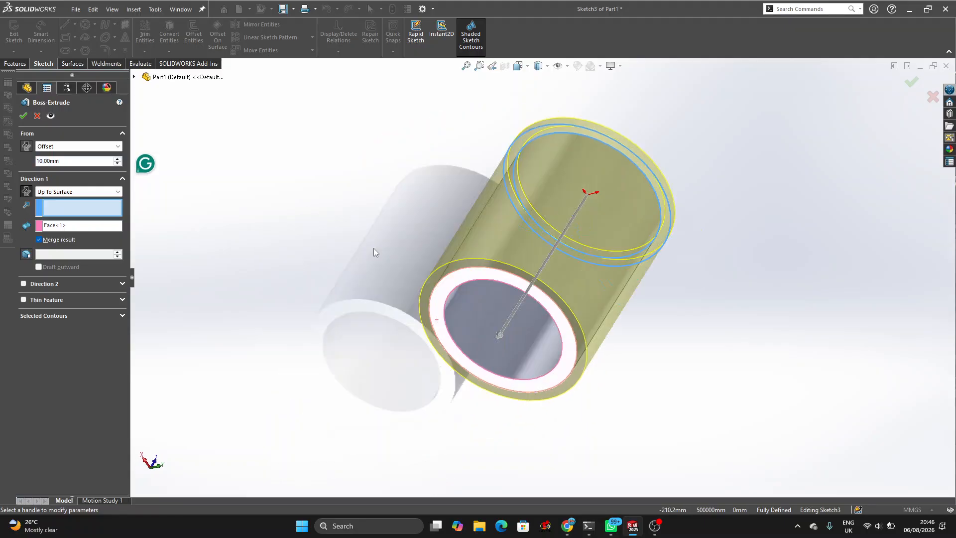
{"action": "scroll", "coordinate": [566, 258], "scroll_direction": "down", "scroll_amount": 1}
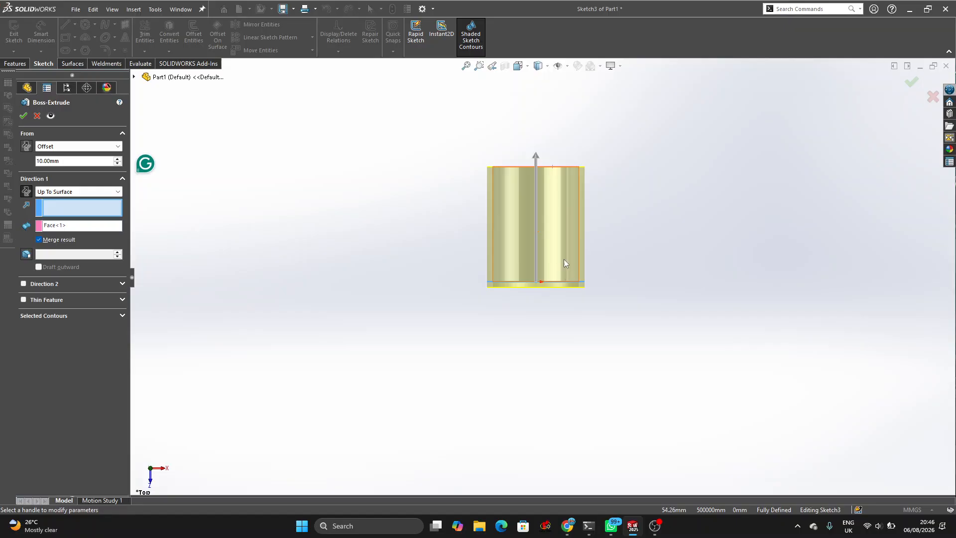
{"action": "scroll", "coordinate": [564, 259], "scroll_direction": "down", "scroll_amount": 5}
{"action": "scroll", "coordinate": [562, 260], "scroll_direction": "up", "scroll_amount": 4}
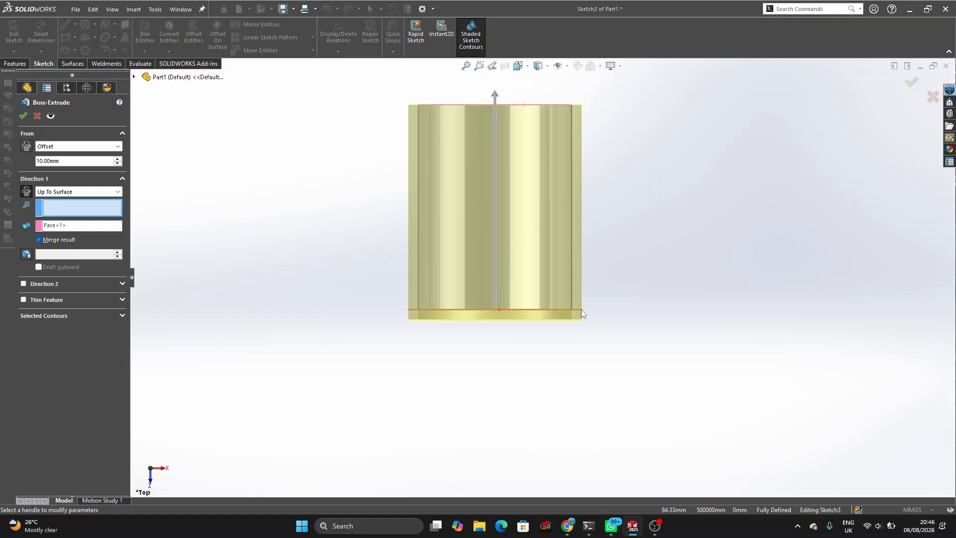
{"action": "key", "text": "ctrl+1"}
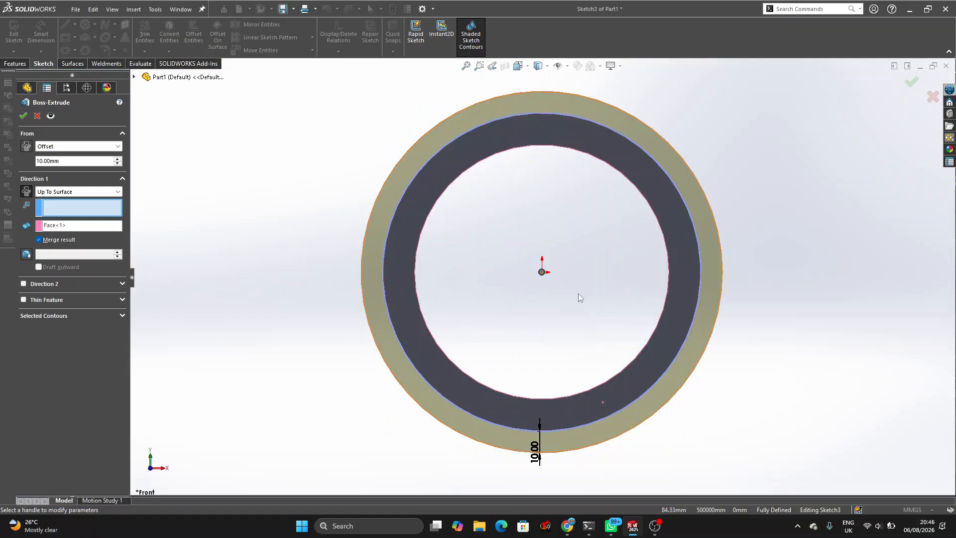
{"action": "key", "text": "f"}
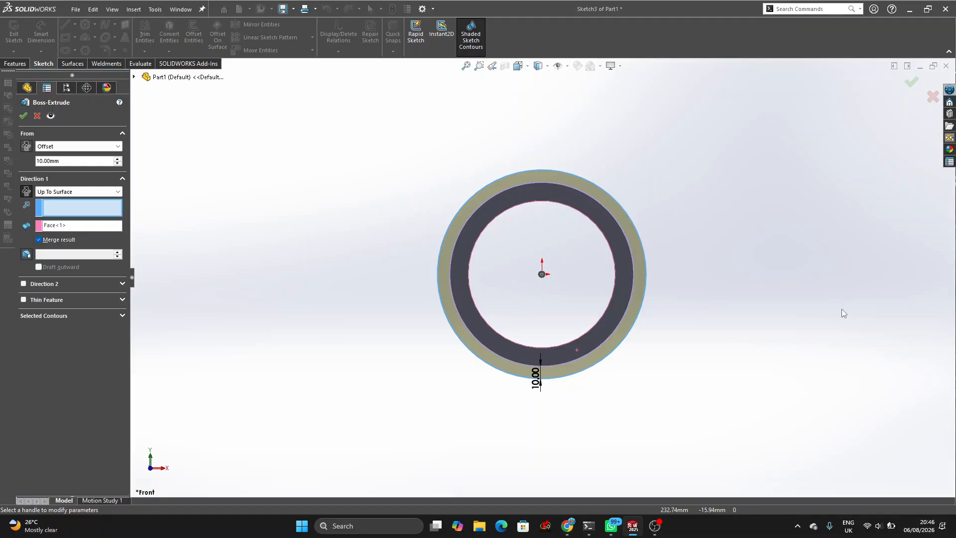
Reverse the direction of the extrusion's 10 mm start offset so it begins inside the tube's length.
{"action": "middle_click_drag", "start_coordinate": [843, 312], "coordinate": [840, 259]}
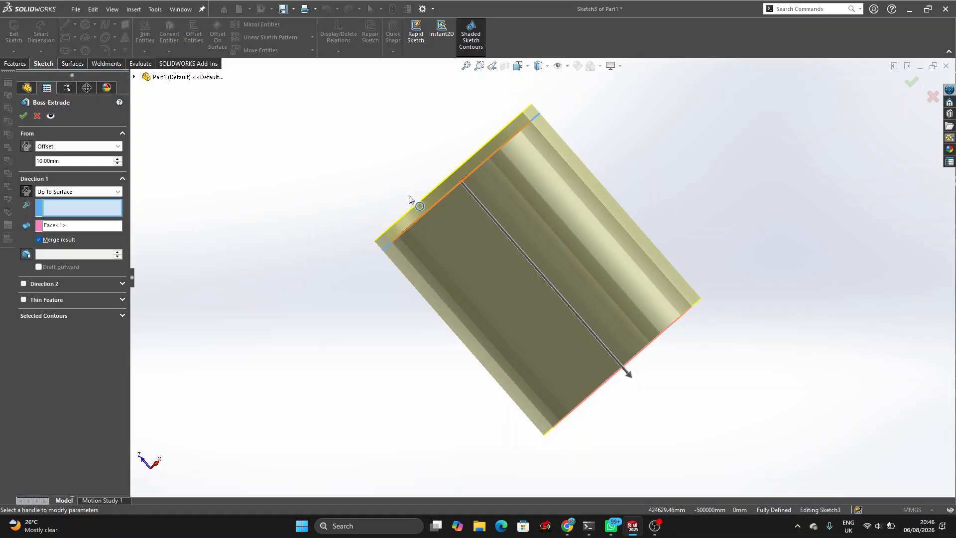
{"action": "middle_click_drag", "start_coordinate": [828, 319], "coordinate": [474, 118]}
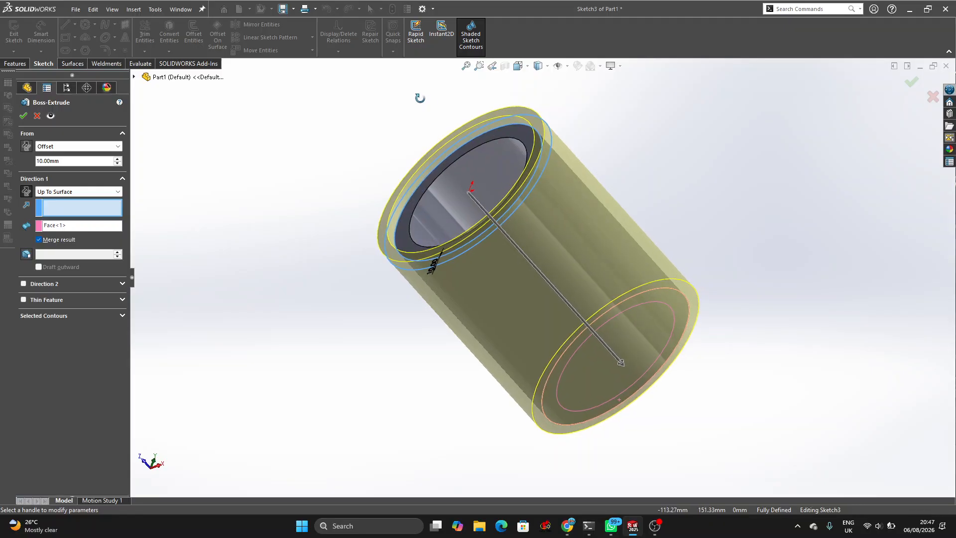
{"action": "left_click", "coordinate": [25, 148]}
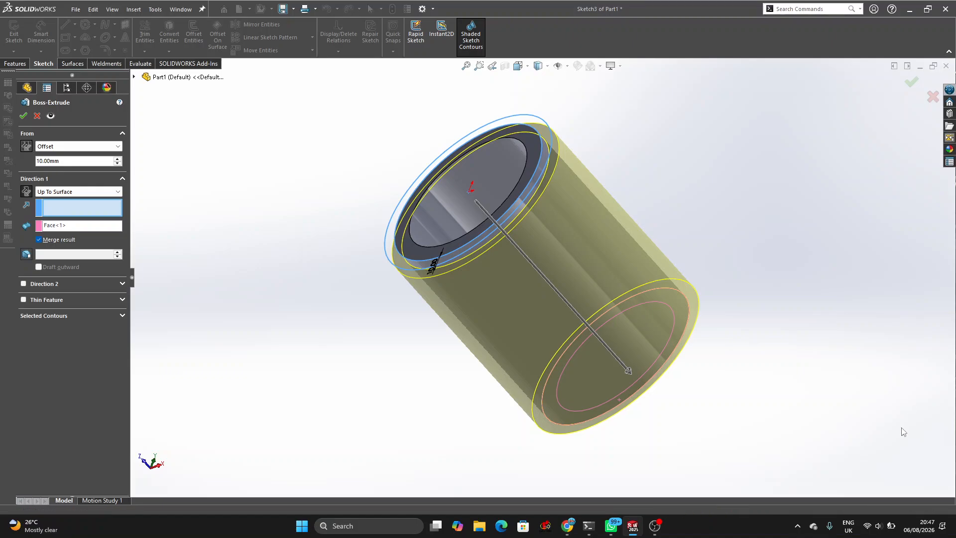
{"action": "middle_click_drag", "start_coordinate": [903, 431], "coordinate": [900, 427]}
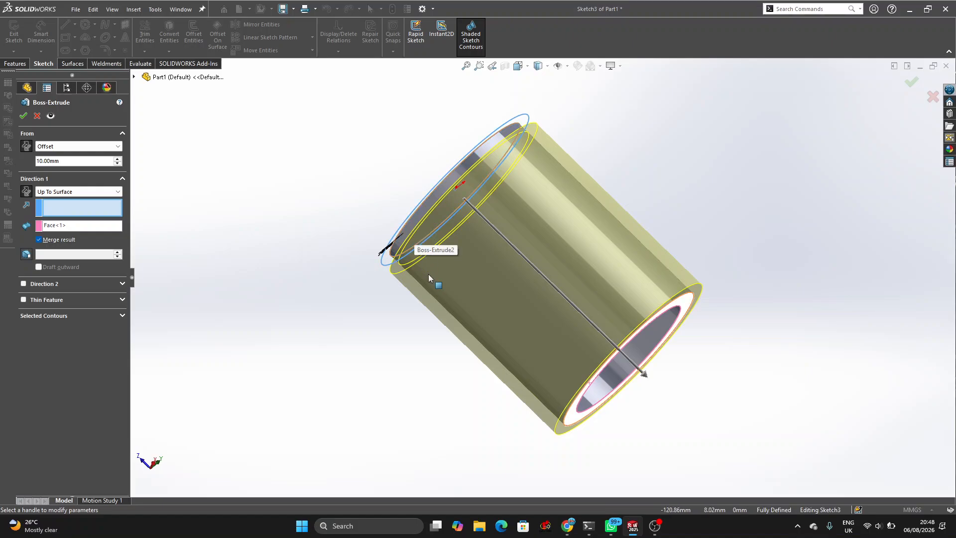
Change the extrusion's end condition to Offset From Surface, using the tube's far annular end face as the reference.
{"action": "left_click", "coordinate": [80, 191]}
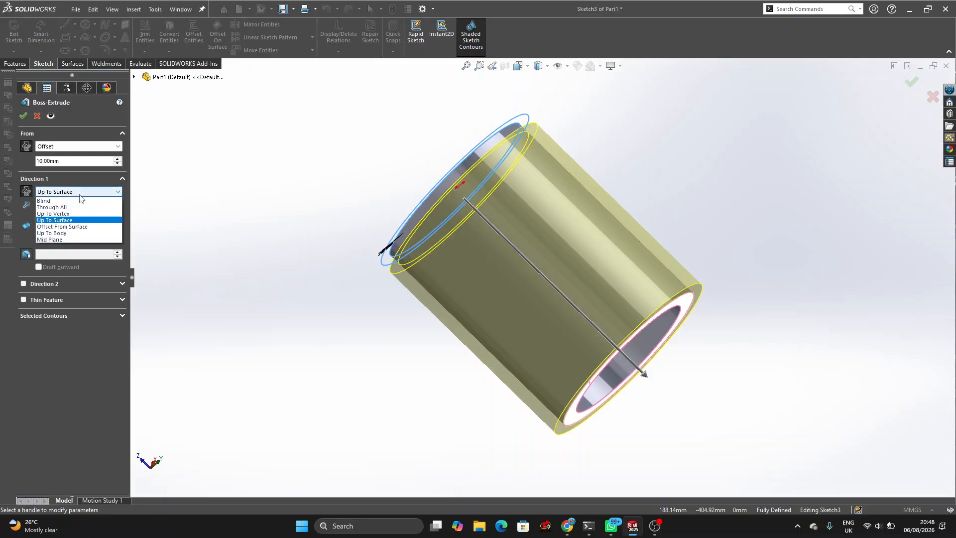
{"action": "left_click", "coordinate": [84, 227]}
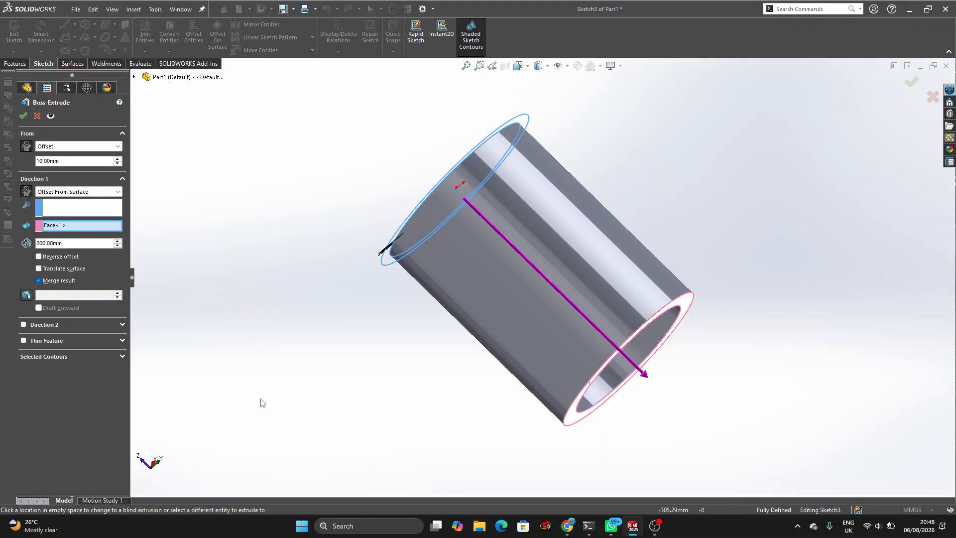
{"action": "right_click", "coordinate": [55, 226]}
{"action": "left_click", "coordinate": [84, 233]}
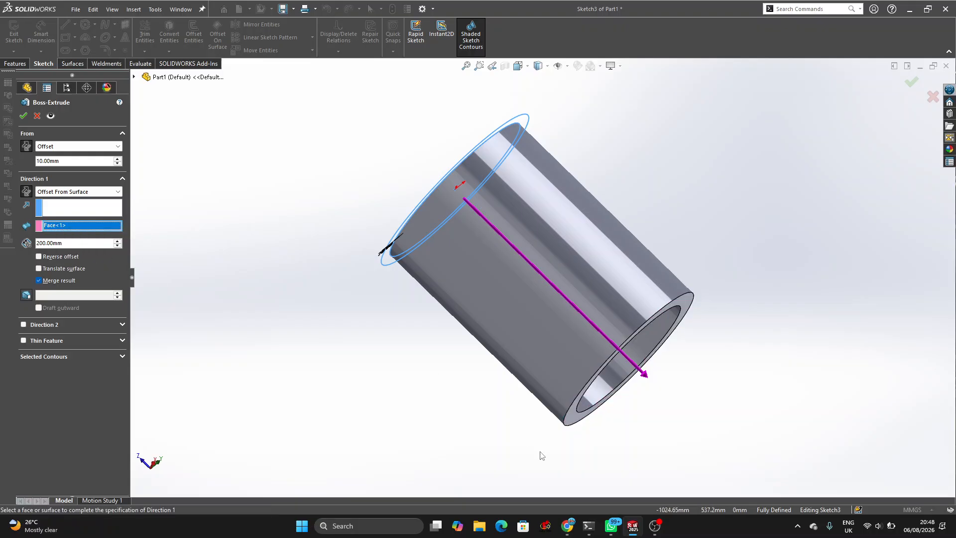
{"action": "left_click", "coordinate": [683, 308]}
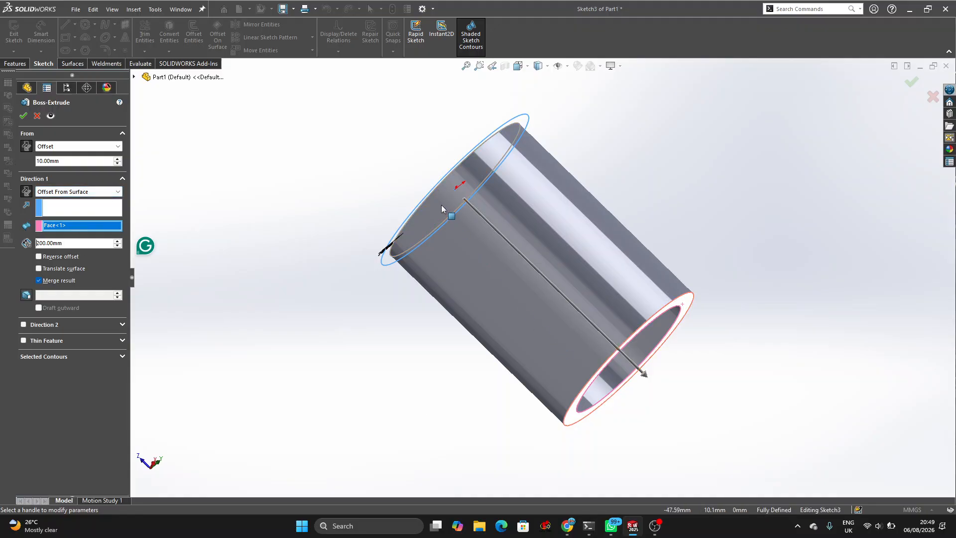
Try the extrusion in the opposite direction, toggle the start offset side, and restore the original directions.
{"action": "key", "text": "z"}
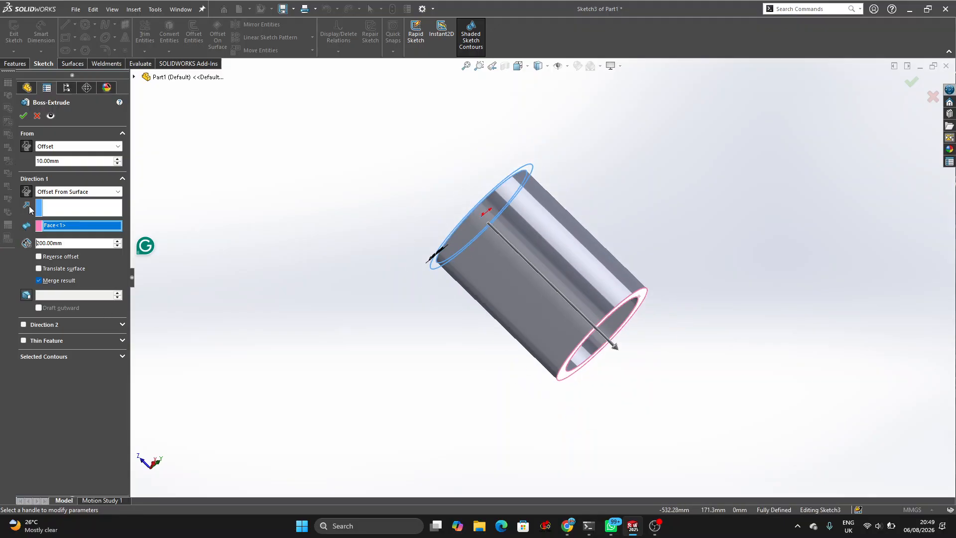
{"action": "left_click", "coordinate": [25, 192]}
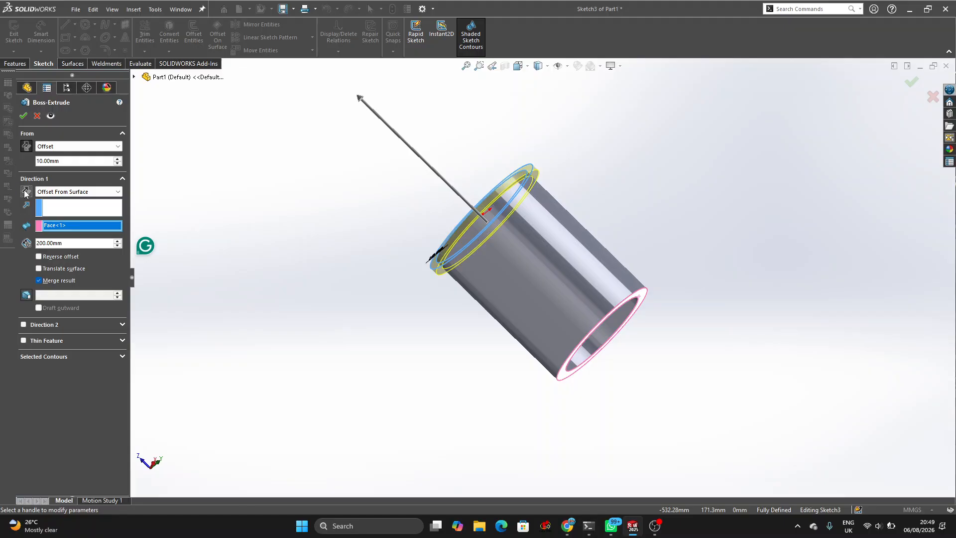
{"action": "scroll", "coordinate": [473, 219], "scroll_direction": "down", "scroll_amount": 5}
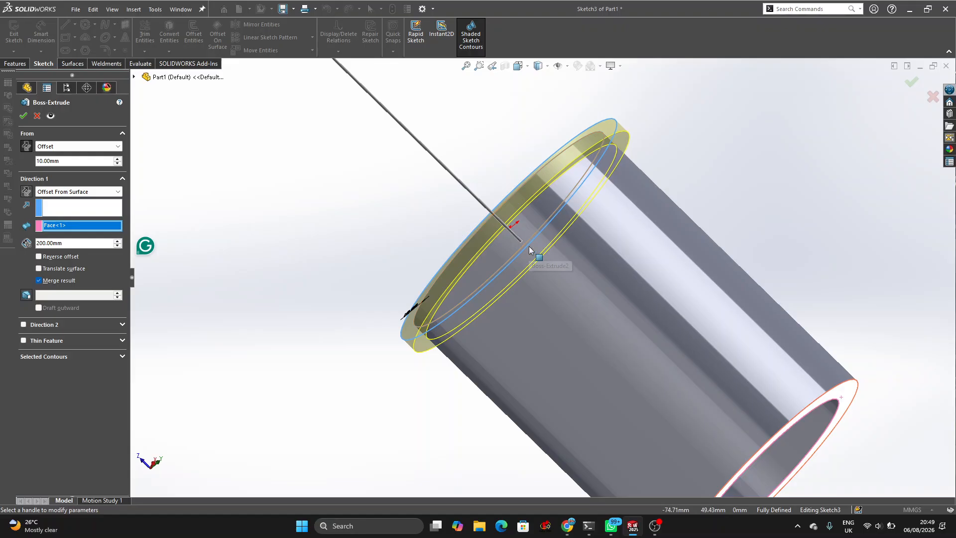
{"action": "left_click", "coordinate": [26, 147]}
{"action": "left_click", "coordinate": [26, 147]}
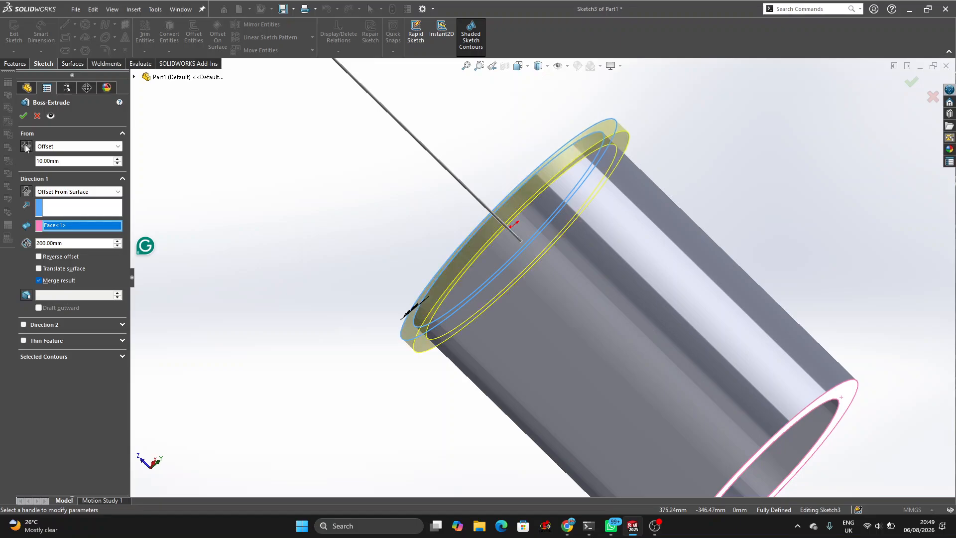
{"action": "mouse_move", "coordinate": [907, 286]}
{"action": "middle_mouse_down"}
{"action": "mouse_move", "coordinate": [927, 306]}
{"action": "mouse_move", "coordinate": [909, 285]}
{"action": "mouse_move", "coordinate": [915, 292]}
{"action": "middle_mouse_up"}
{"action": "mouse_move", "coordinate": [841, 394]}
{"action": "middle_mouse_down"}
{"action": "mouse_move", "coordinate": [851, 401]}
{"action": "mouse_move", "coordinate": [833, 383]}
{"action": "middle_mouse_up"}
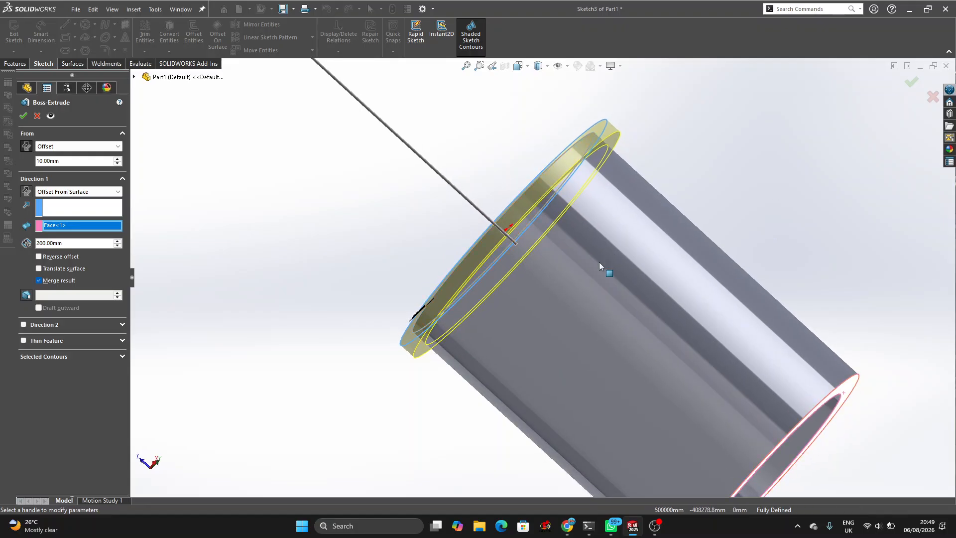
{"action": "scroll", "coordinate": [599, 262], "scroll_direction": "up", "scroll_amount": 5}
{"action": "scroll", "coordinate": [592, 269], "scroll_direction": "down", "scroll_amount": 1}
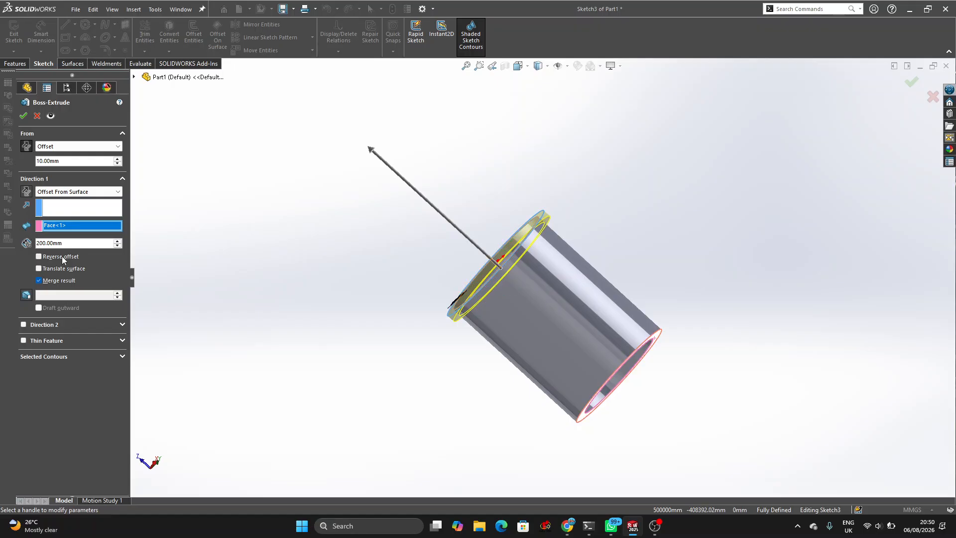
{"action": "left_click", "coordinate": [26, 197]}
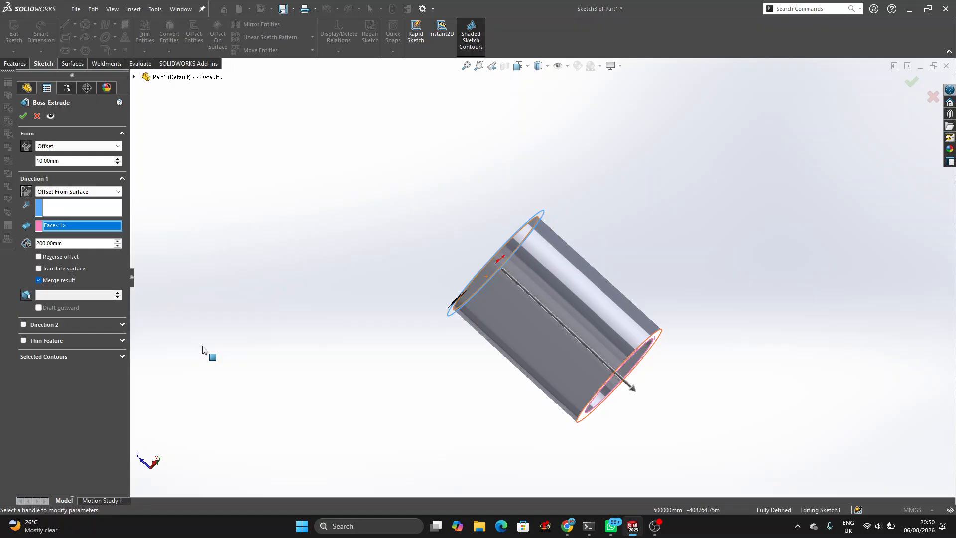
Set the extrusion's offset distance from the tube's end face to 5 mm.
{"action": "left_click", "coordinate": [66, 245]}
{"action": "key", "text": "BackSpace"}
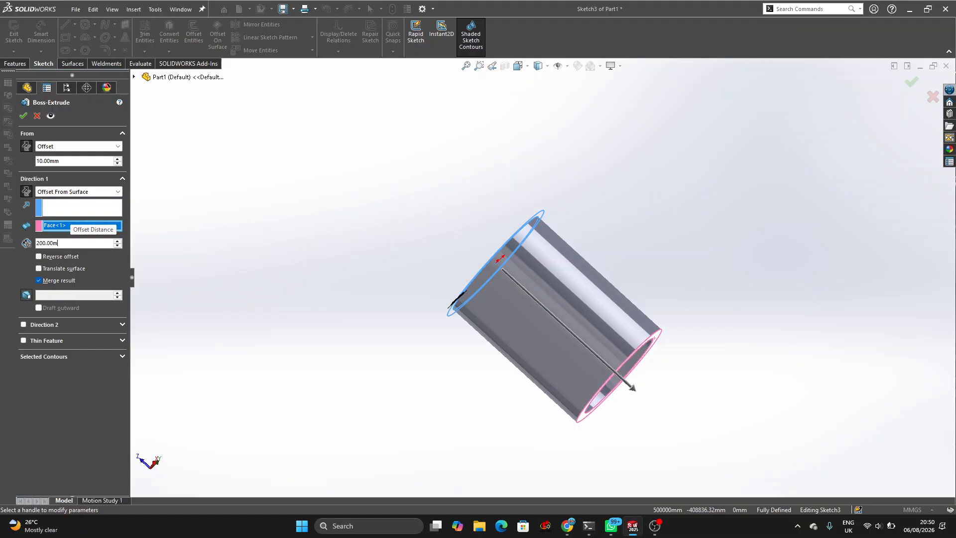
{"action": "key", "text": "BackSpace"}
{"action": "key", "text": "BackSpace"}
{"action": "key", "text": "BackSpace"}
{"action": "key", "text": "BackSpace"}
{"action": "key", "text": "BackSpace"}
{"action": "key", "text": "BackSpace"}
{"action": "key", "text": "BackSpace"}
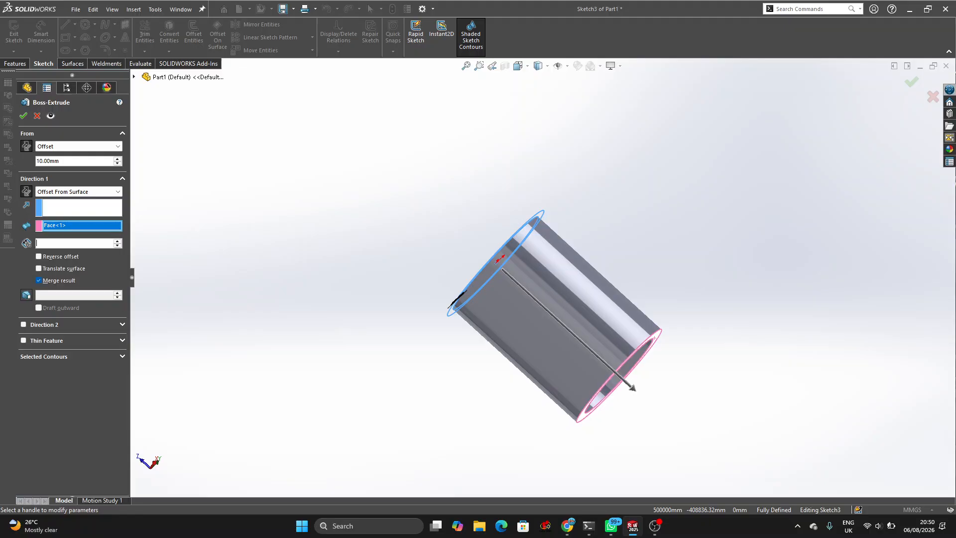
{"action": "type", "text": "5"}
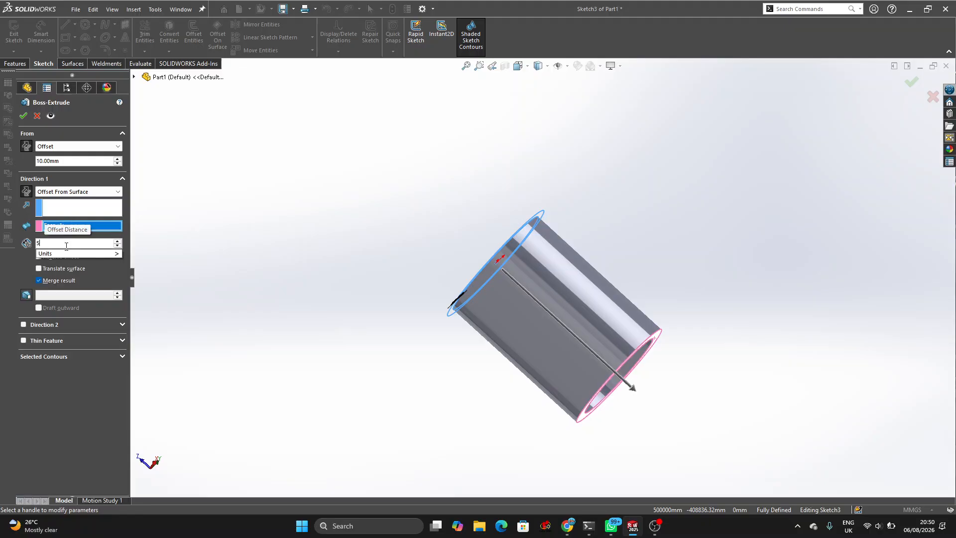
Switch to the Google Meet call in Chrome, open the call extension offer, dismiss the picture-in-picture request and close the offer page.
{"action": "left_click", "coordinate": [564, 527]}
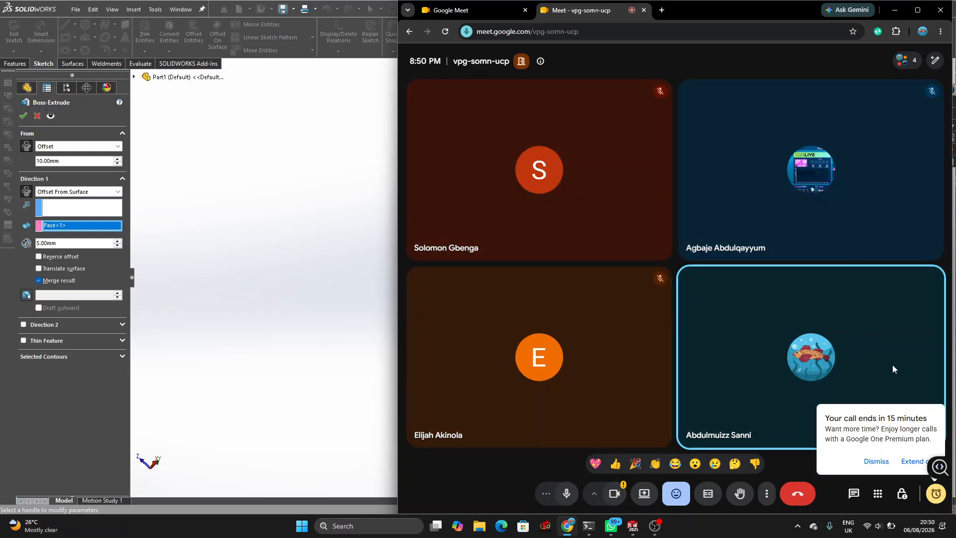
{"action": "left_click", "coordinate": [915, 462]}
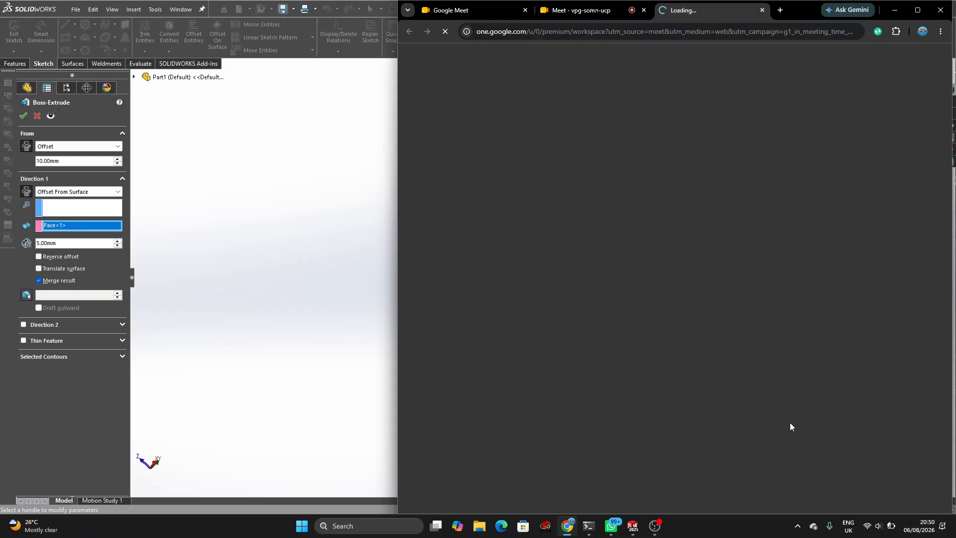
{"action": "mouse_move", "coordinate": [646, 13]}
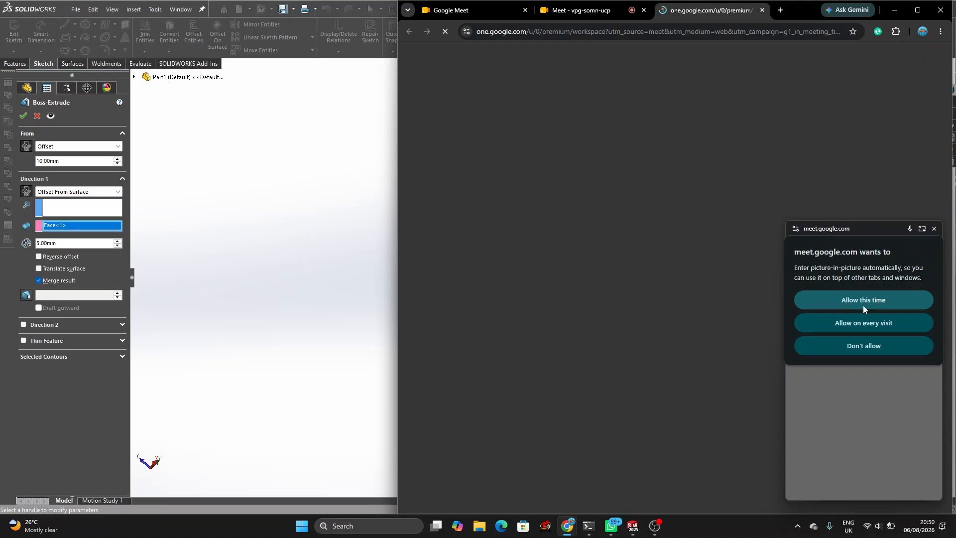
{"action": "left_click", "coordinate": [935, 229]}
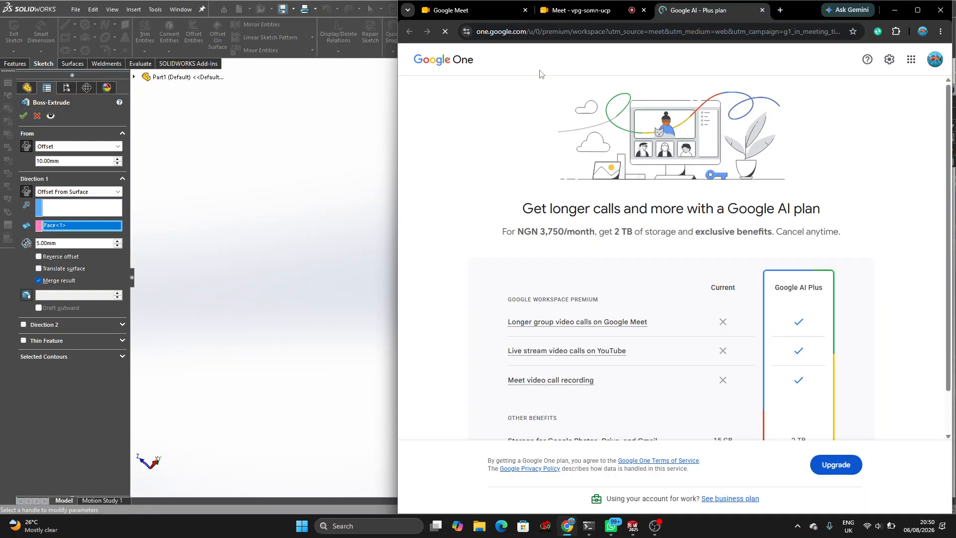
{"action": "left_click", "coordinate": [762, 10]}
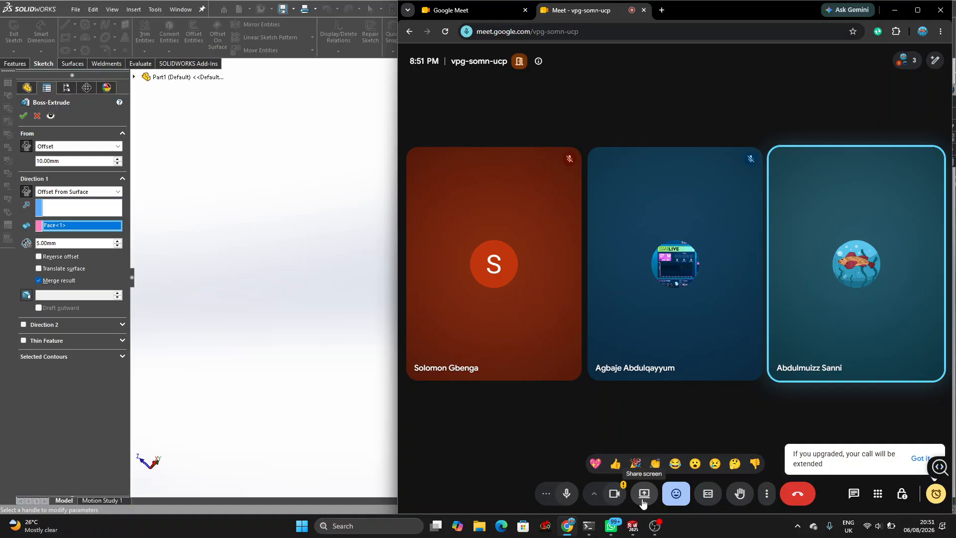
Present the entire screen in the Google Meet call, hide the sharing notice and choose to show the screen anyway.
{"action": "left_click", "coordinate": [643, 502]}
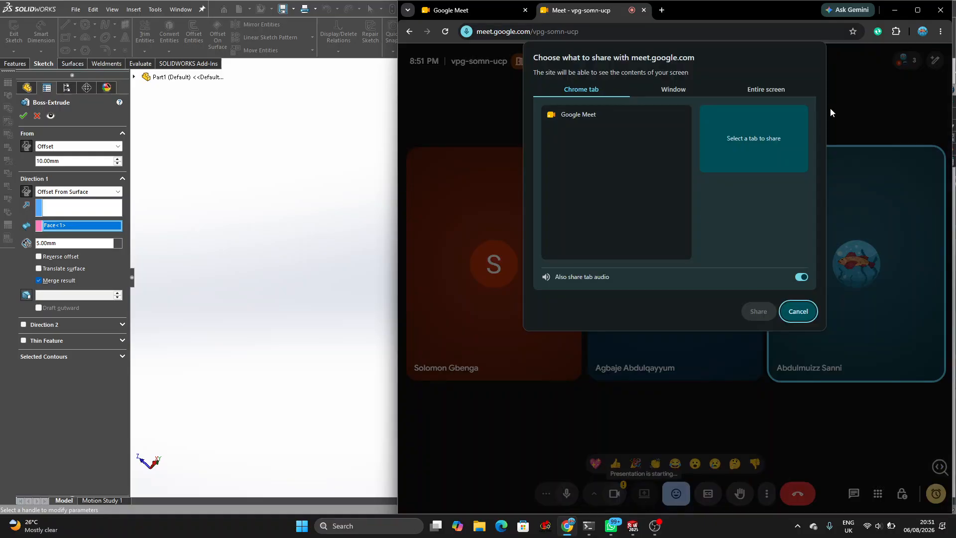
{"action": "left_click", "coordinate": [766, 89]}
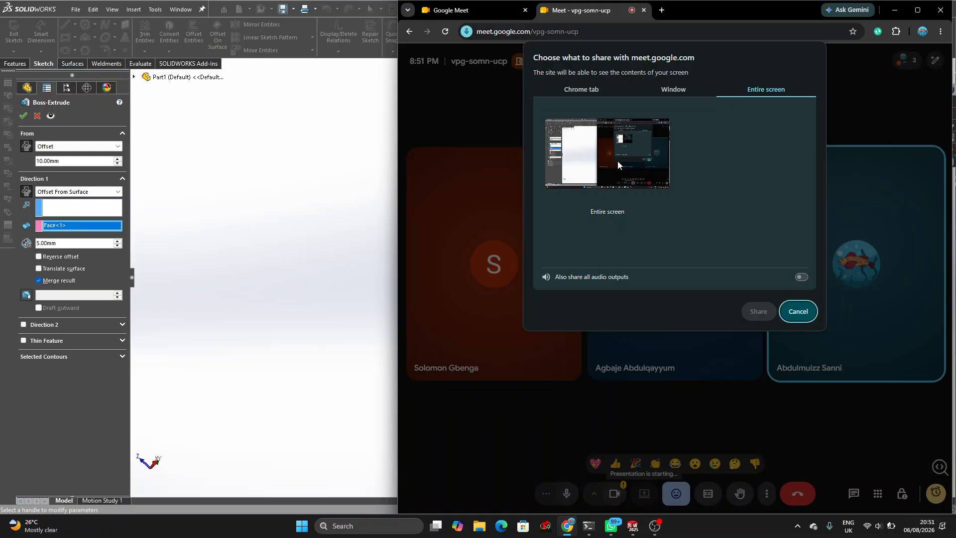
{"action": "left_click", "coordinate": [617, 160]}
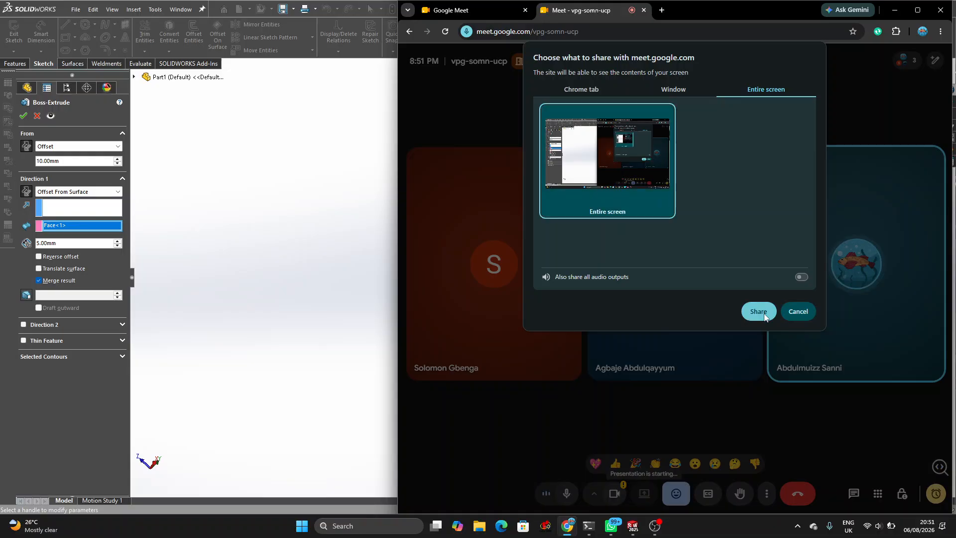
{"action": "left_click", "coordinate": [758, 311]}
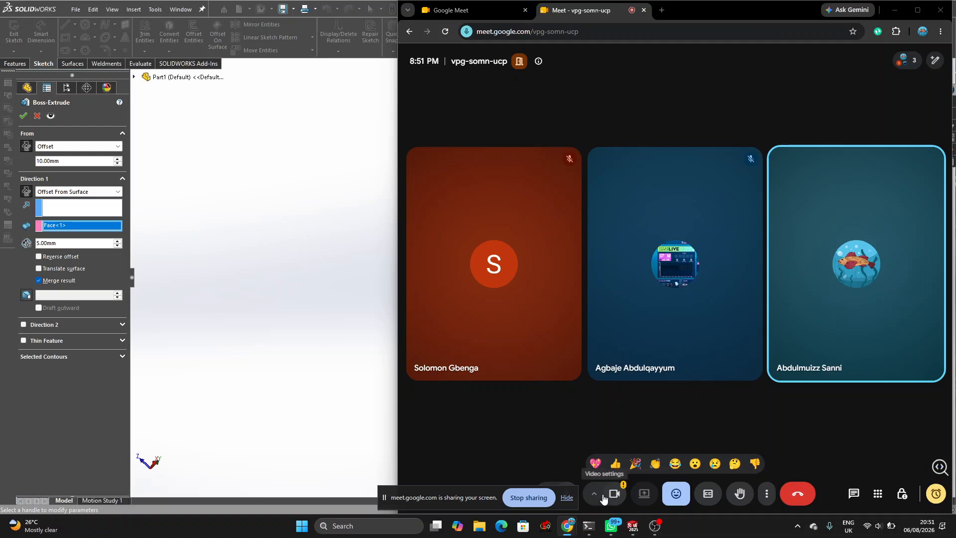
{"action": "left_click", "coordinate": [566, 497]}
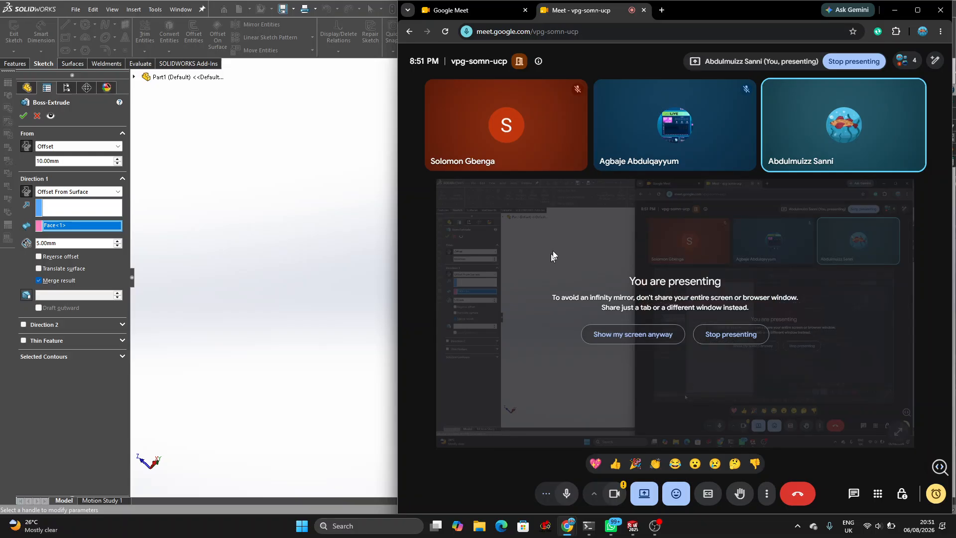
{"action": "left_click", "coordinate": [633, 334]}
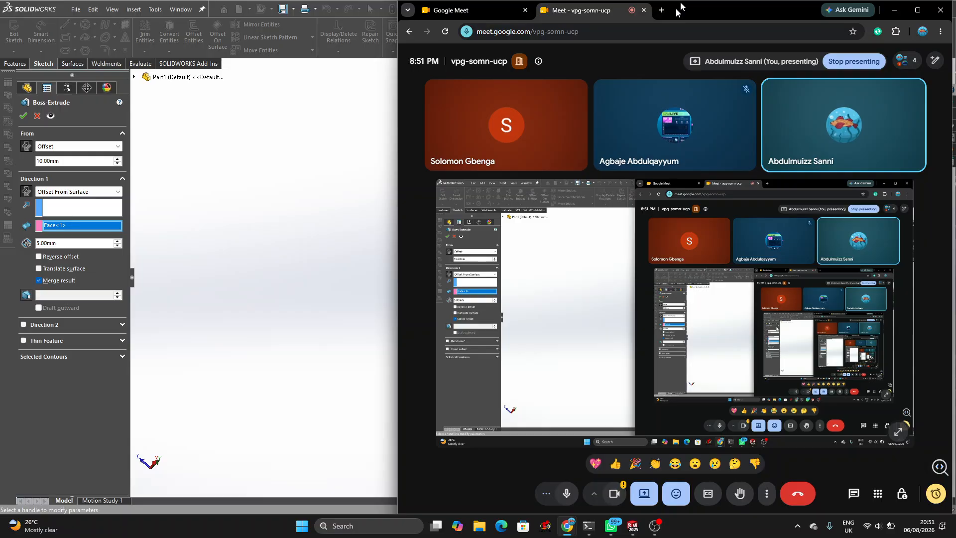
Switch back to SOLIDWORKS and set the extrusion's offset distance from the tube's end face to 50 mm.
{"action": "left_click", "coordinate": [35, 49]}
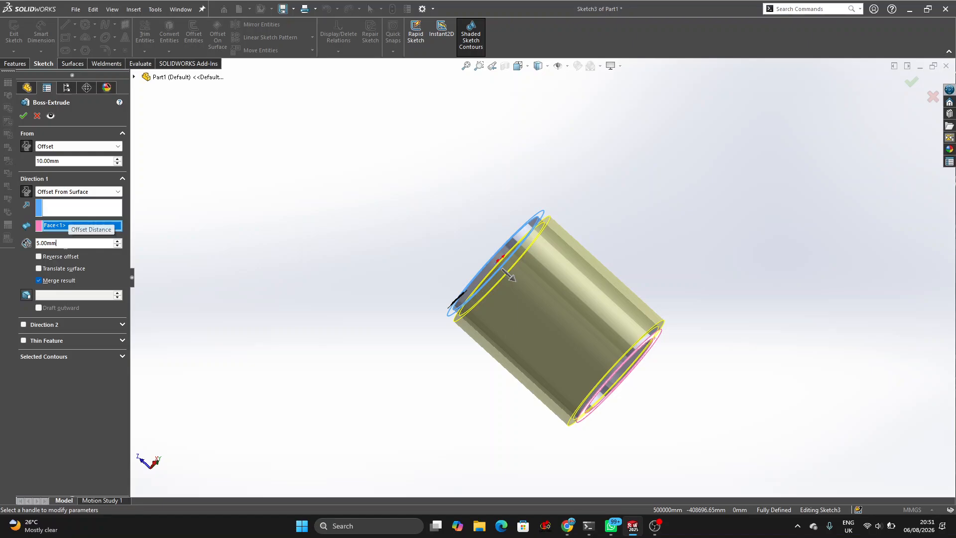
{"action": "key", "text": "BackSpace"}
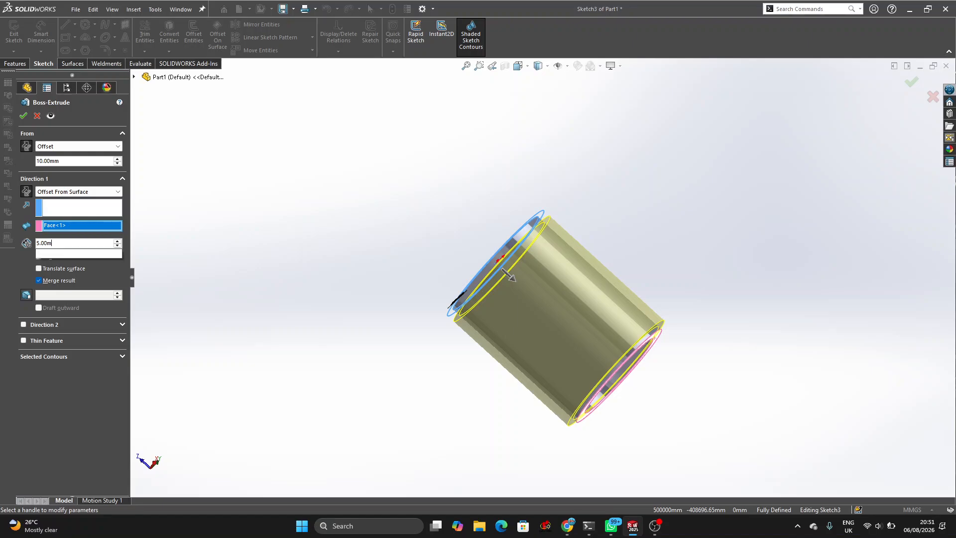
{"action": "key", "text": "BackSpace"}
{"action": "key", "text": "BackSpace"}
{"action": "key", "text": "BackSpace"}
{"action": "key", "text": "BackSpace"}
{"action": "key", "text": "BackSpace"}
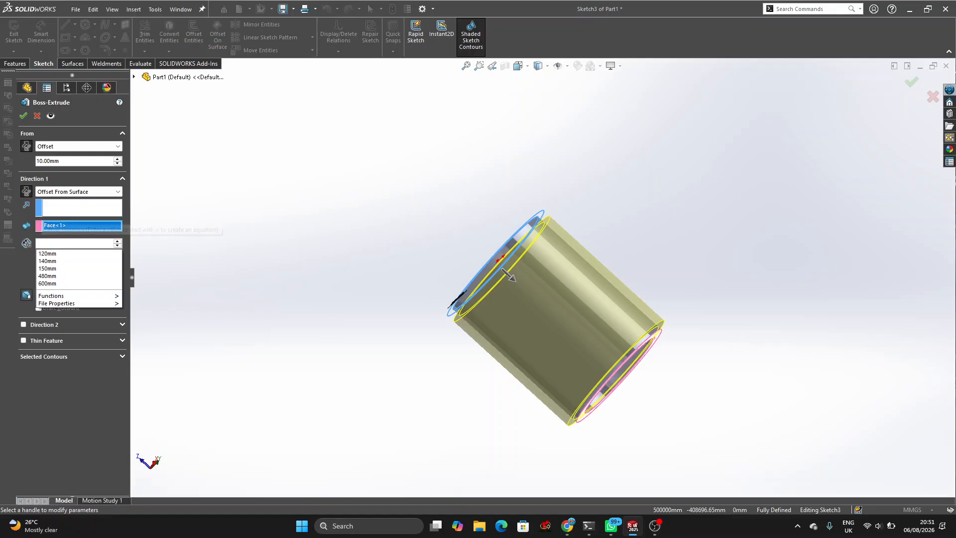
{"action": "type", "text": "50"}
{"action": "key", "text": "Return"}
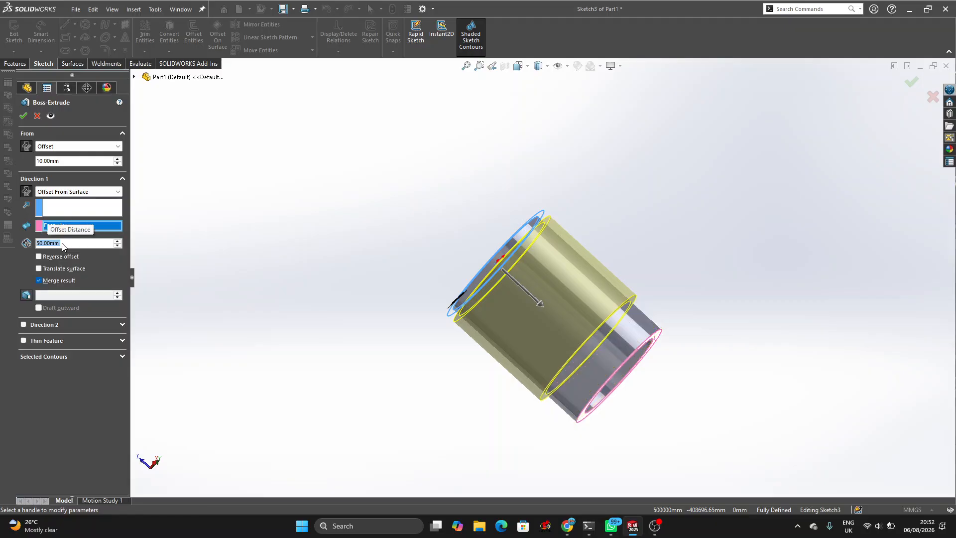
{"action": "scroll", "coordinate": [673, 348], "scroll_direction": "down", "scroll_amount": 5}
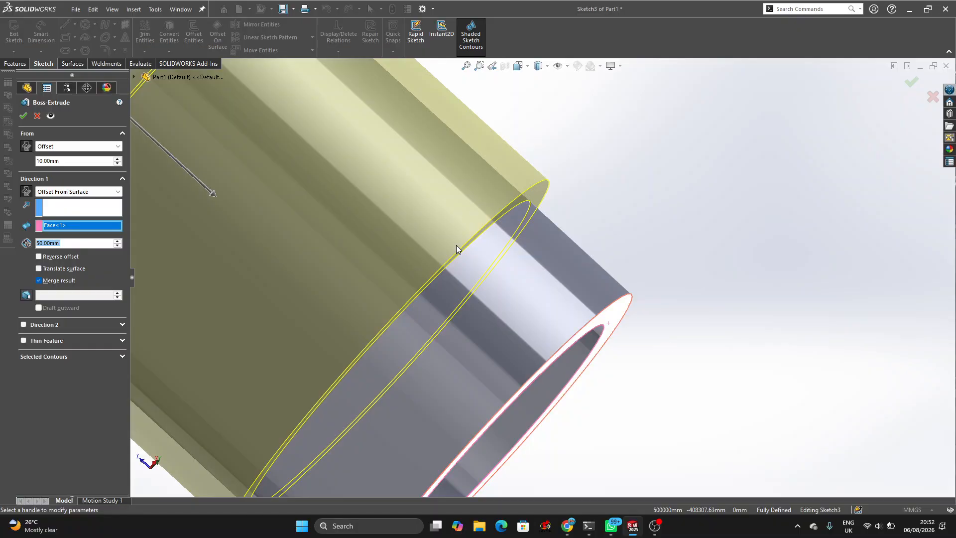
{"action": "scroll", "coordinate": [455, 246], "scroll_direction": "up", "scroll_amount": 4}
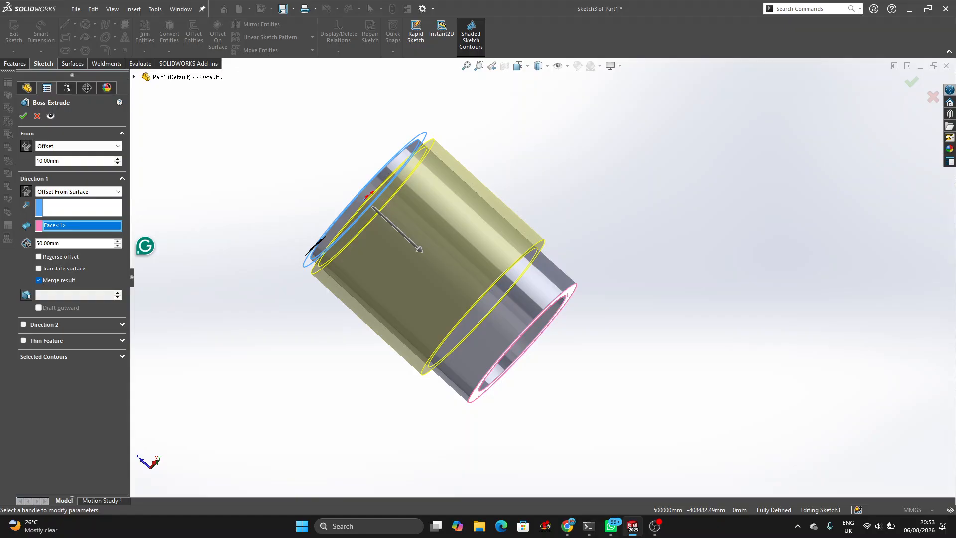
Set the extrusion's offset distance from the tube's end face to 40 mm.
{"action": "key", "text": "BackSpace"}
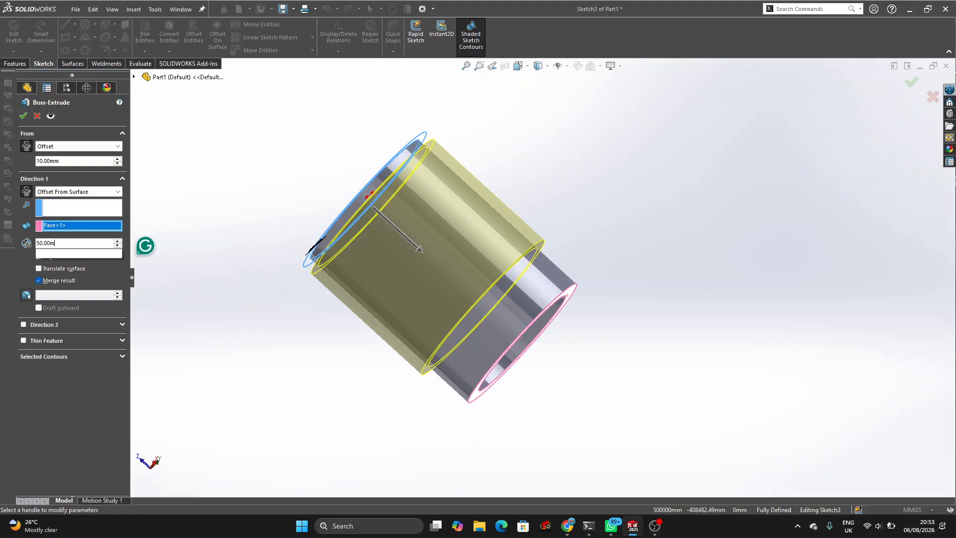
{"action": "key", "text": "ctrl+a"}
{"action": "type", "text": "40"}
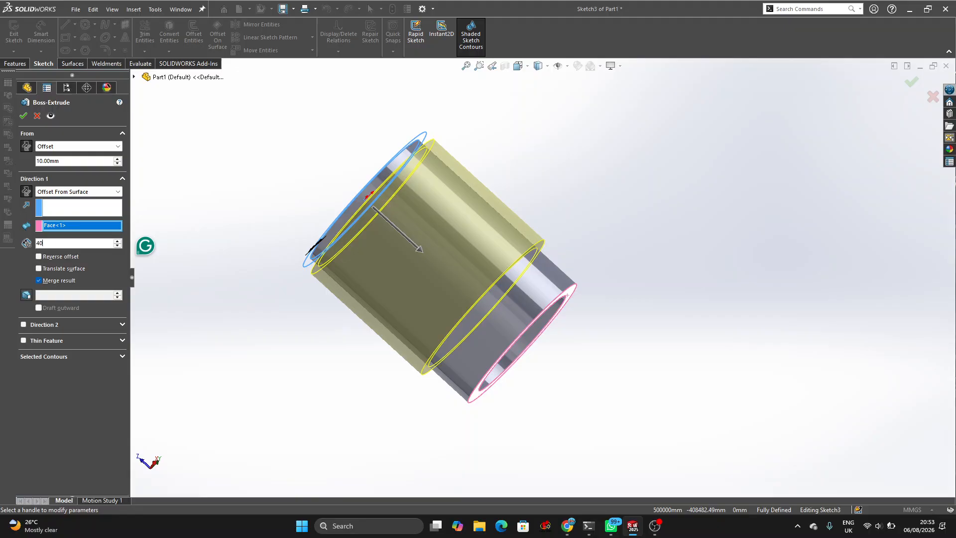
{"action": "key", "text": "Return"}
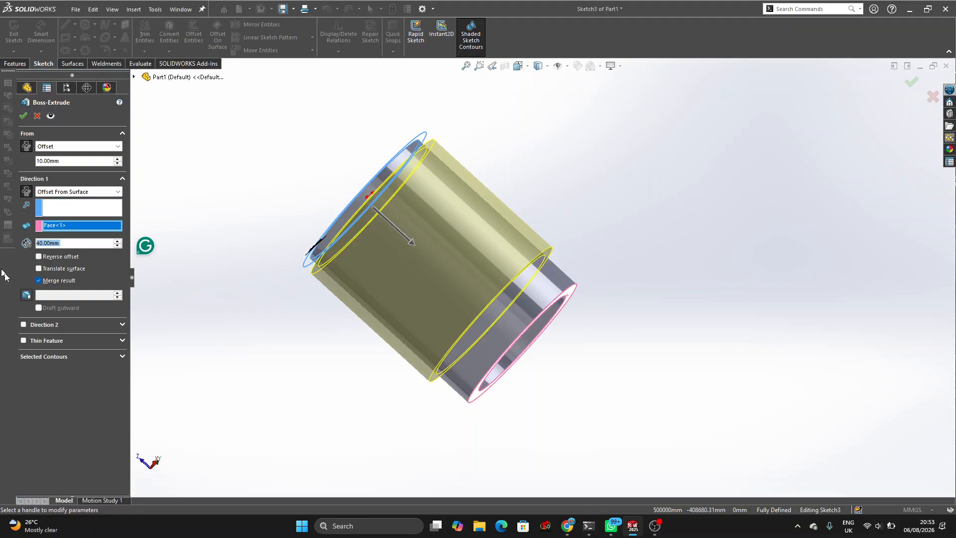
Flip the extrusion direction away from the tube and set the offset distance to 400 mm.
{"action": "left_click", "coordinate": [26, 192]}
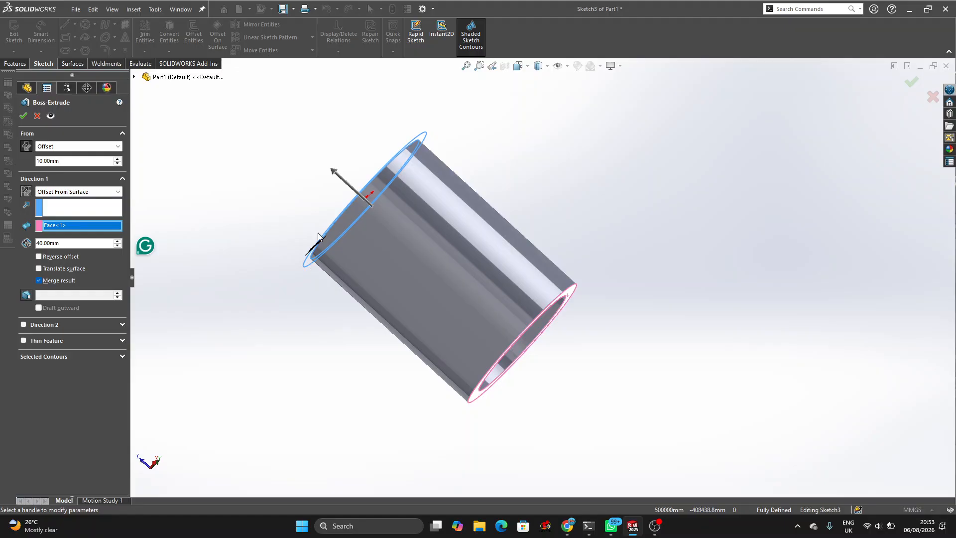
{"action": "key", "text": "f"}
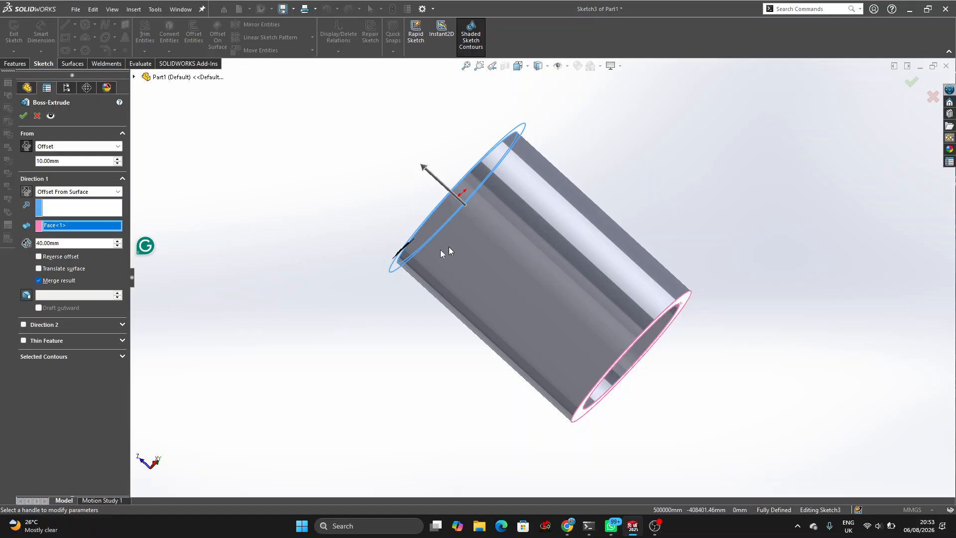
{"action": "scroll", "coordinate": [535, 273], "scroll_direction": "up", "scroll_amount": 3}
{"action": "scroll", "coordinate": [584, 259], "scroll_direction": "down", "scroll_amount": 1}
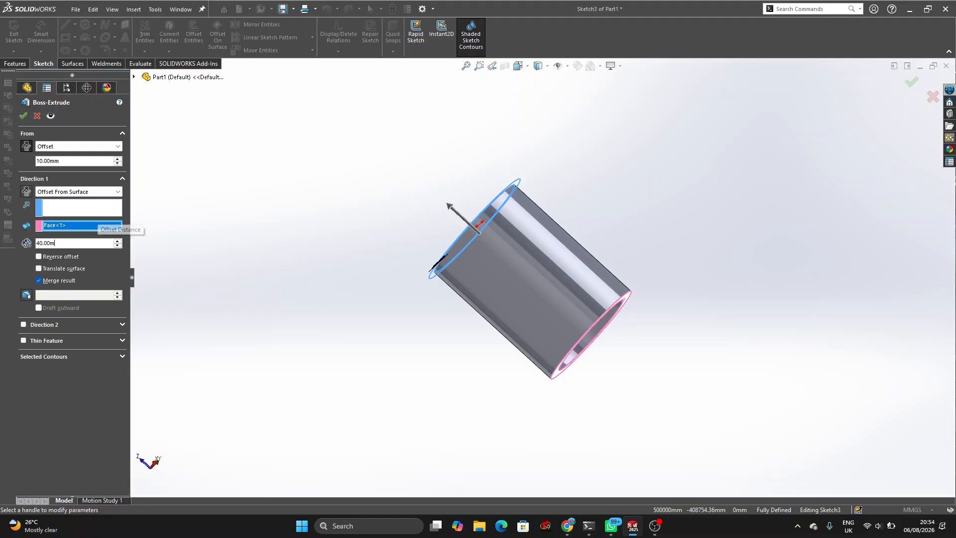
{"action": "key", "text": "BackSpace"}
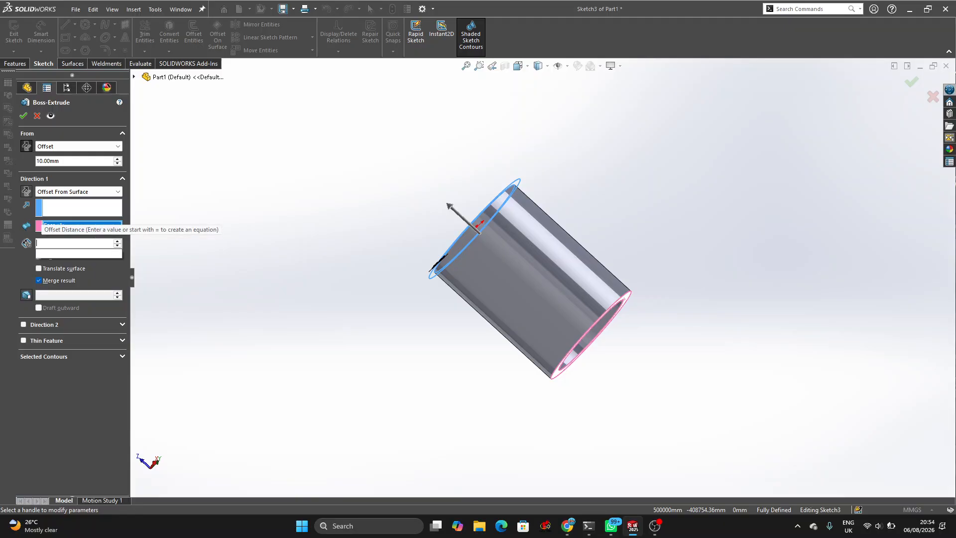
{"action": "type", "text": "400"}
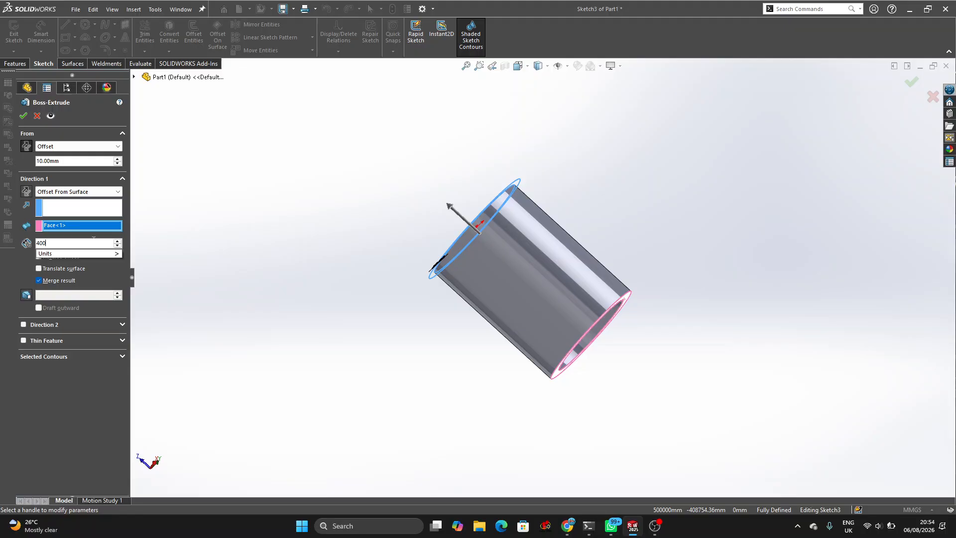
{"action": "key", "text": "Return"}
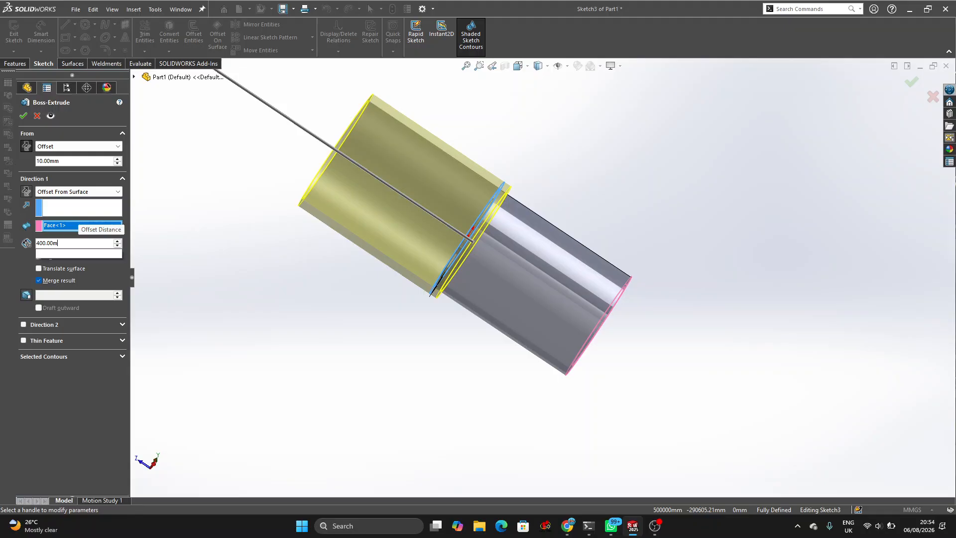
Set the offset distance to 50 mm and flip the extrusion direction back along the tube.
{"action": "key", "text": "BackSpace"}
{"action": "key", "text": "BackSpace"}
{"action": "key", "text": "BackSpace"}
{"action": "key", "text": "BackSpace"}
{"action": "key", "text": "BackSpace"}
{"action": "key", "text": "BackSpace"}
{"action": "key", "text": "BackSpace"}
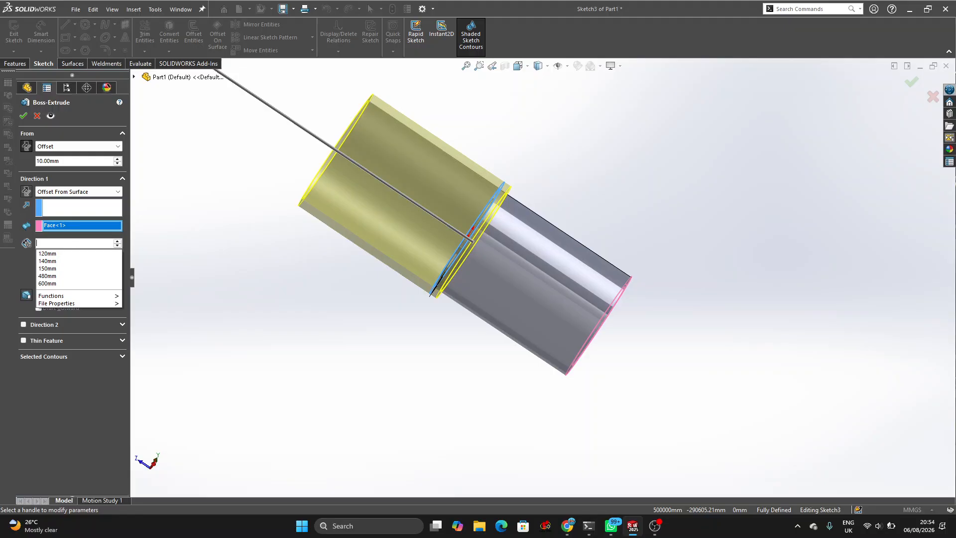
{"action": "type", "text": "56"}
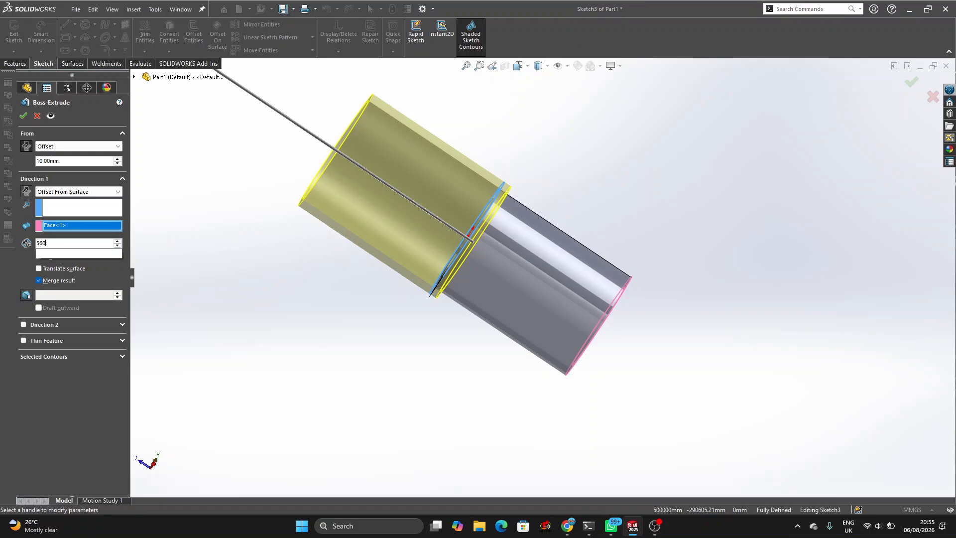
{"action": "type", "text": "0"}
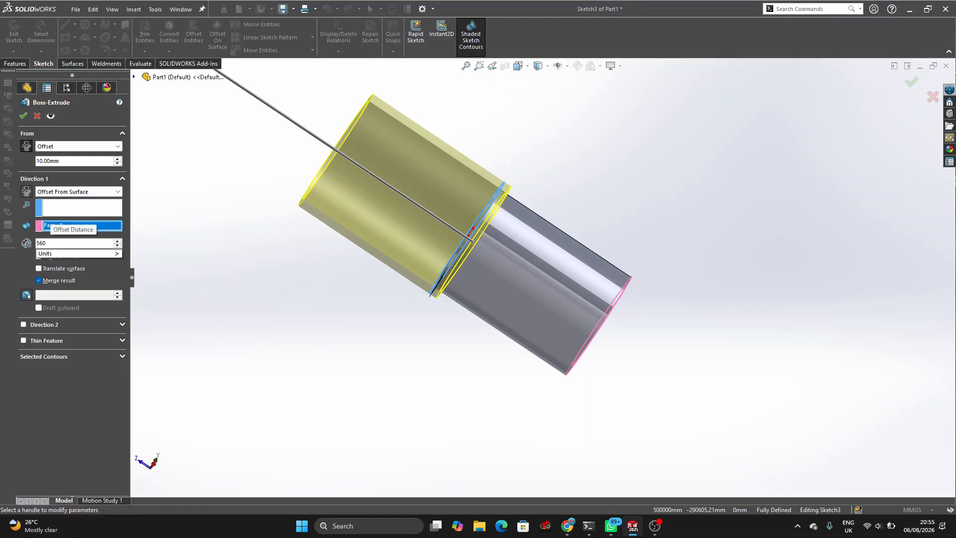
{"action": "key", "text": "BackSpace"}
{"action": "key", "text": "BackSpace"}
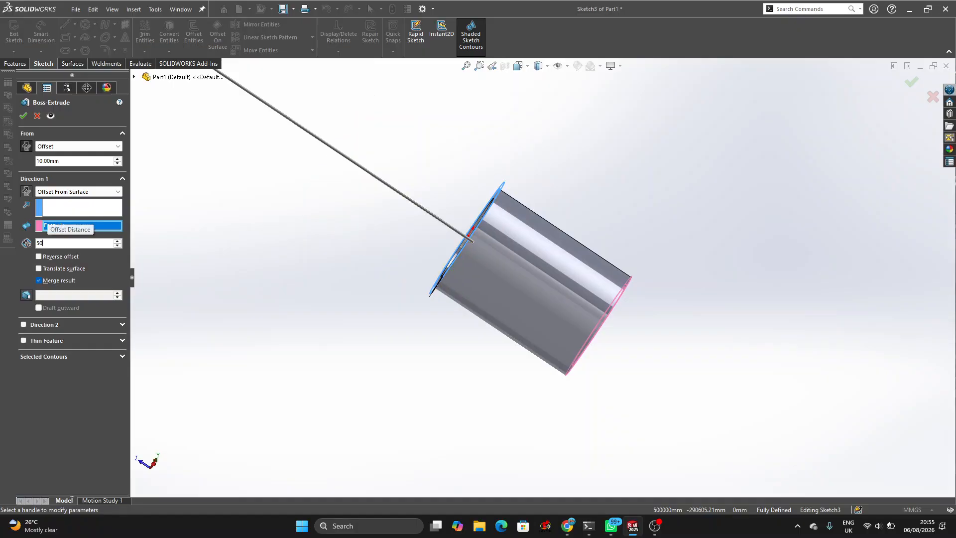
{"action": "key", "text": "Return"}
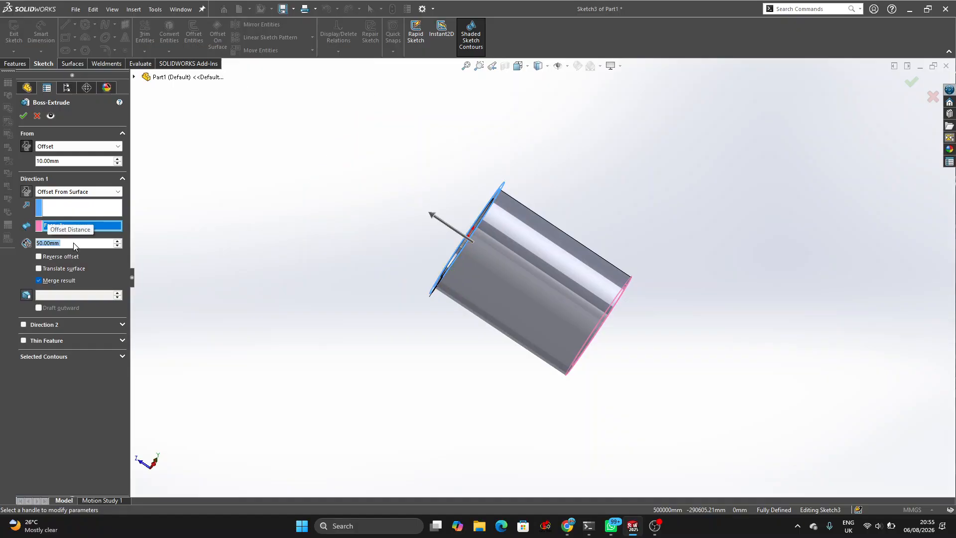
{"action": "left_click", "coordinate": [27, 192]}
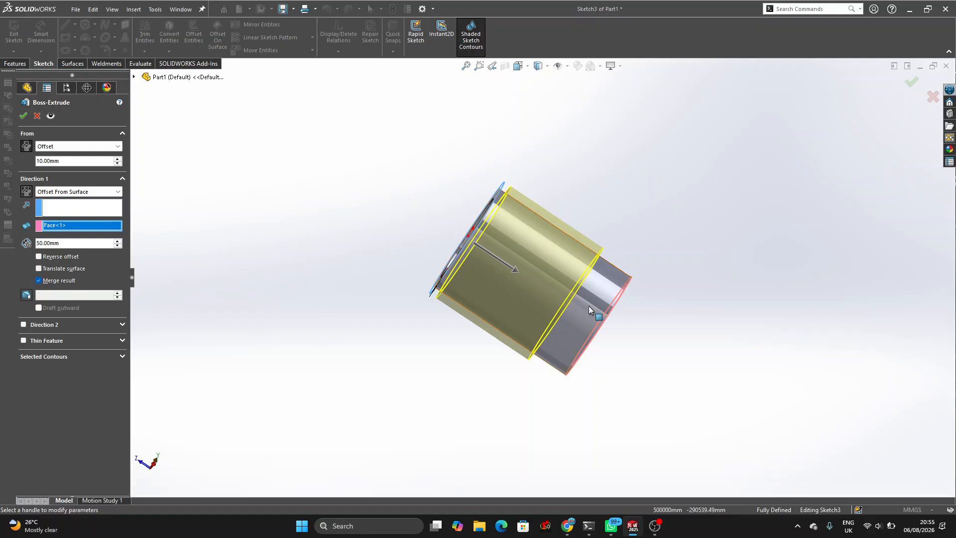
Reverse the offset to preview the ring extending past the tube's end face, and turn Reverse offset off again.
{"action": "scroll", "coordinate": [577, 326], "scroll_direction": "down", "scroll_amount": 3}
{"action": "scroll", "coordinate": [561, 279], "scroll_direction": "up", "scroll_amount": 3}
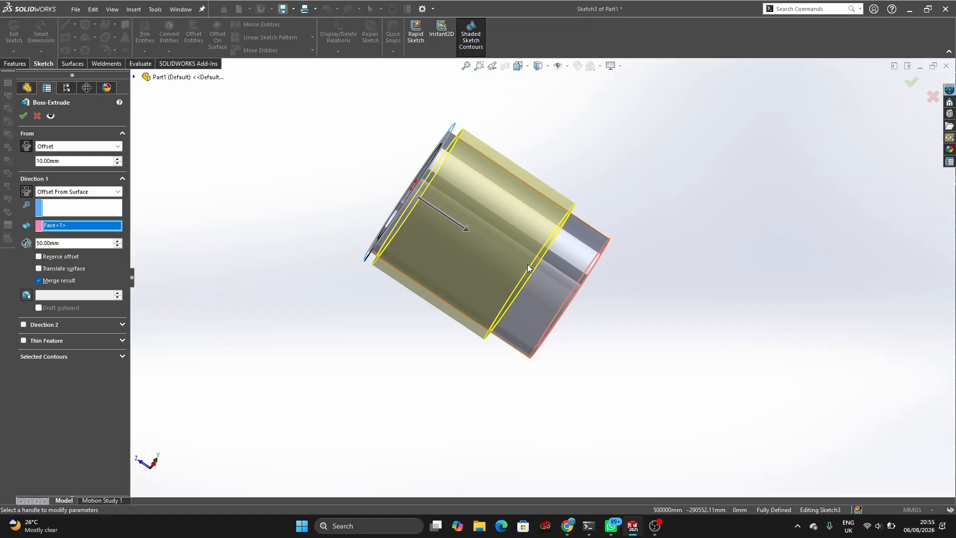
{"action": "left_click", "coordinate": [39, 256]}
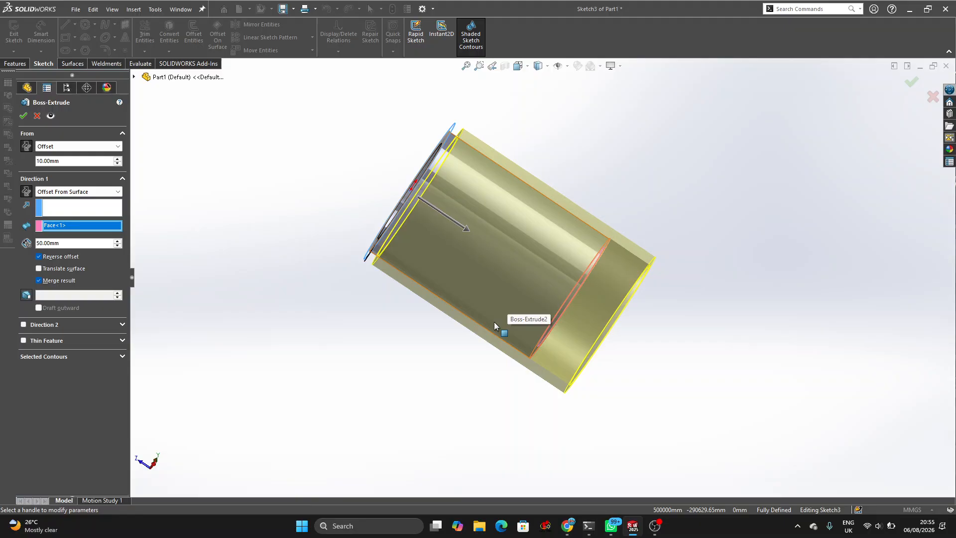
{"action": "left_click", "coordinate": [39, 257]}
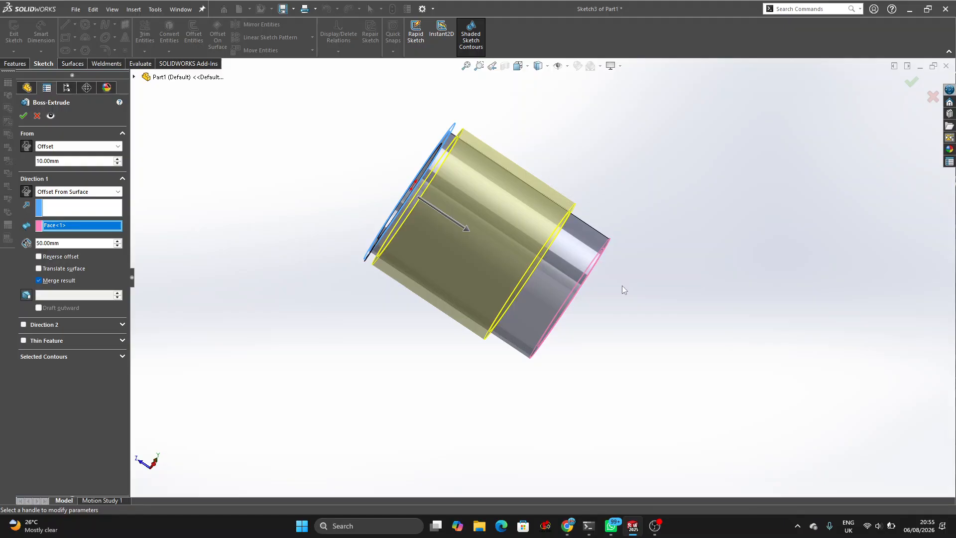
Replace the extrusion's offset distance from the tube's end face with 40 mm.
{"action": "mouse_move", "coordinate": [623, 285]}
{"action": "middle_mouse_down"}
{"action": "mouse_move", "coordinate": [608, 276]}
{"action": "mouse_move", "coordinate": [623, 285]}
{"action": "mouse_move", "coordinate": [581, 312]}
{"action": "middle_mouse_up"}
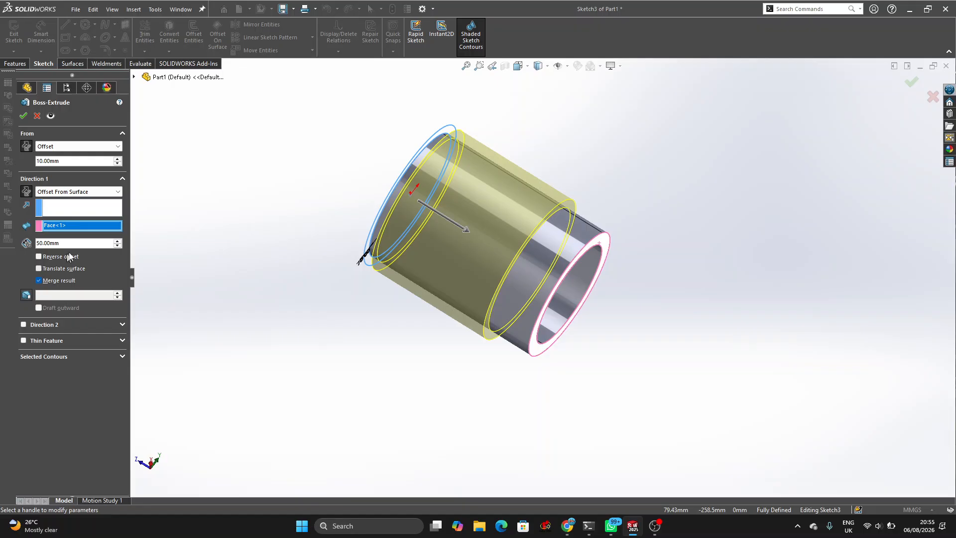
{"action": "key", "text": "BackSpace"}
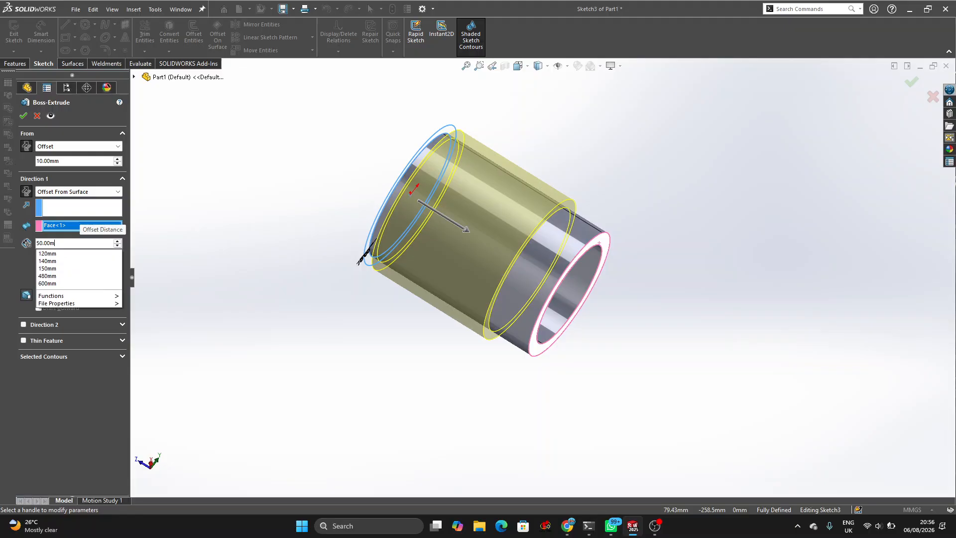
{"action": "key", "text": "BackSpace"}
{"action": "key", "text": "BackSpace"}
{"action": "key", "text": "BackSpace"}
{"action": "key", "text": "BackSpace"}
{"action": "key", "text": "BackSpace"}
{"action": "key", "text": "BackSpace"}
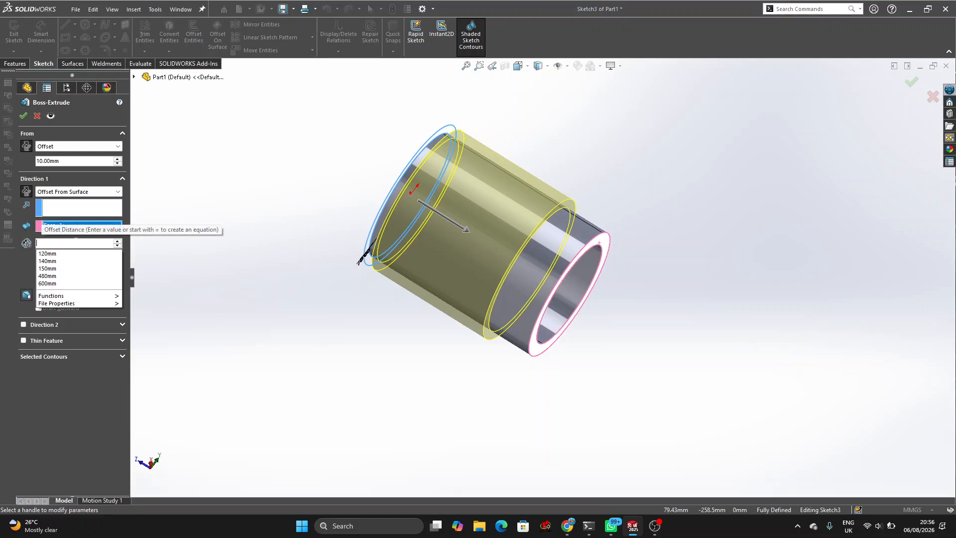
{"action": "type", "text": "4"}
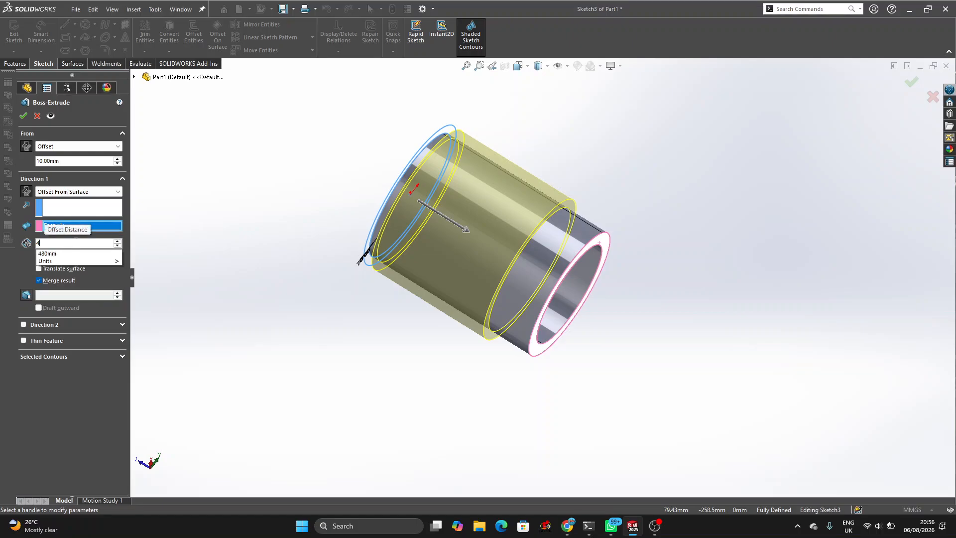
{"action": "type", "text": "0"}
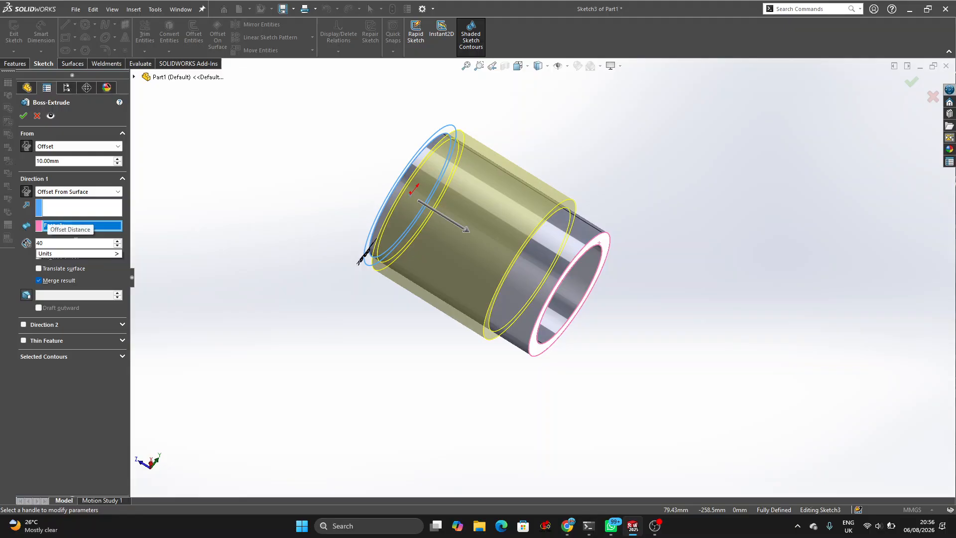
{"action": "key", "text": "Return"}
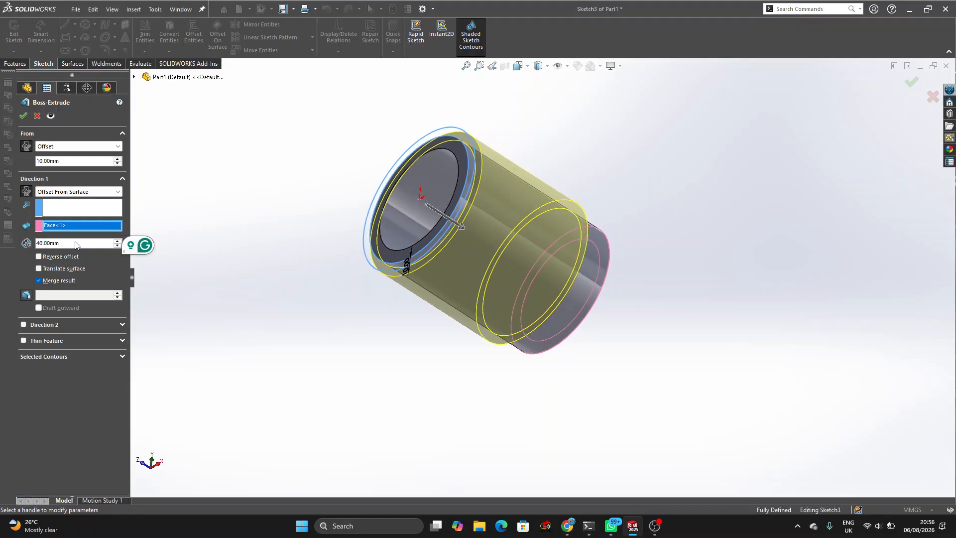
Examine the offset extrusion preview around the tube from both ends and from the side.
{"action": "key", "text": "Left"}
{"action": "key", "text": "Left"}
{"action": "key", "text": "Right"}
{"action": "key", "text": "Right"}
{"action": "key", "text": "Right"}
{"action": "key", "text": "Right"}
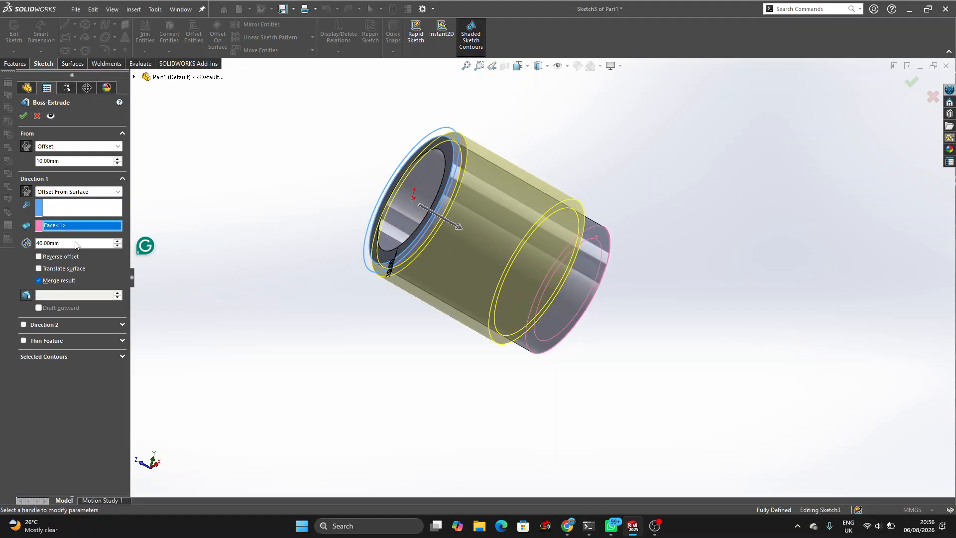
{"action": "key", "text": "Left"}
{"action": "key", "text": "Left"}
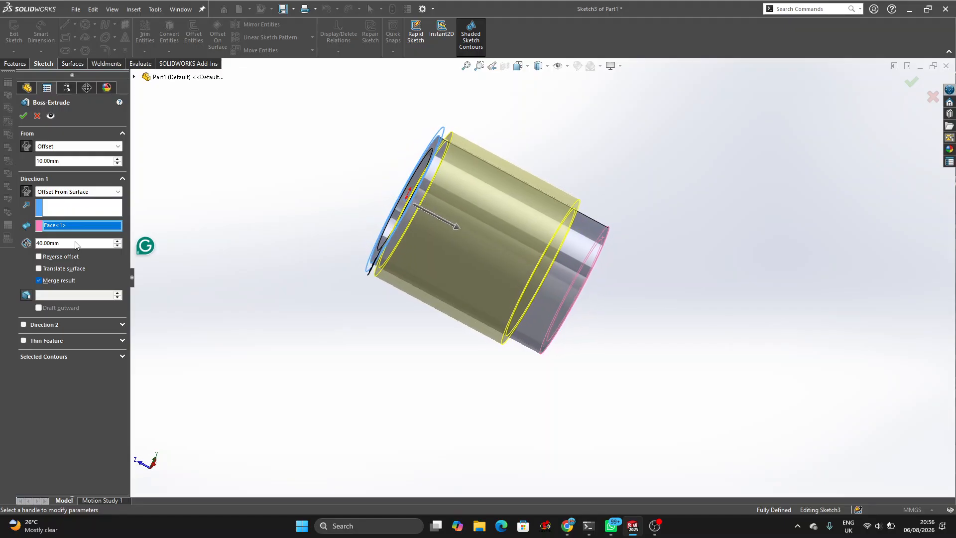
{"action": "key", "text": "Left"}
{"action": "key", "text": "Left"}
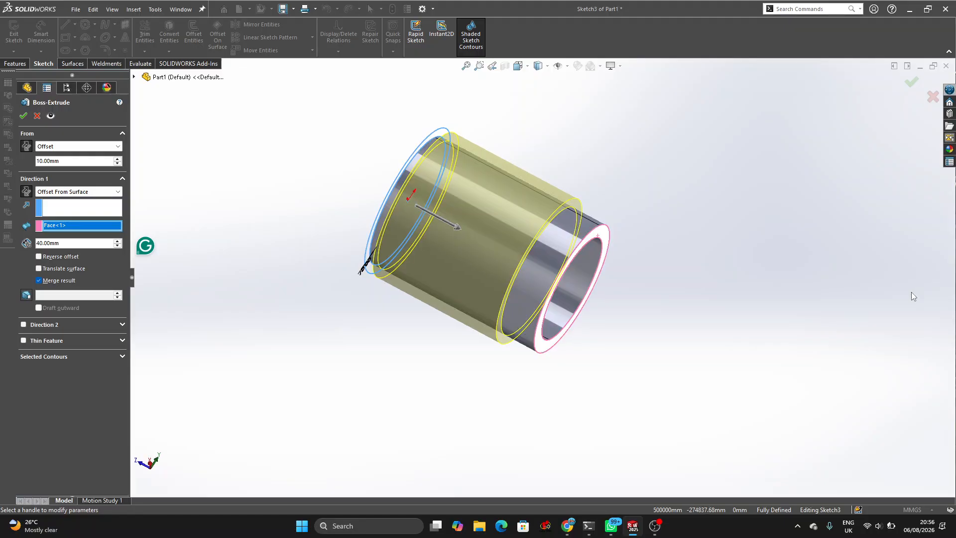
{"action": "key", "text": "Right"}
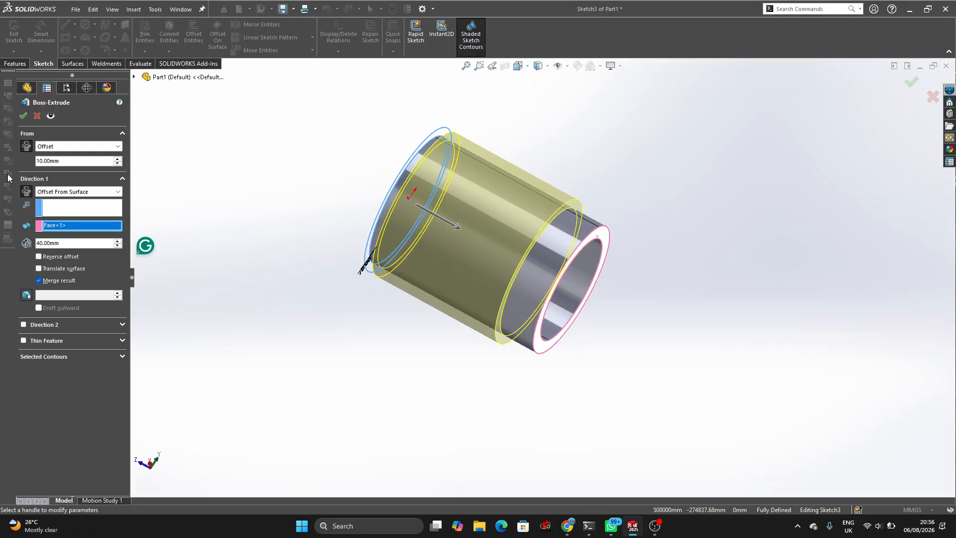
Preview the flipped extrusion direction and the reversed offset, restoring each option to its original state.
{"action": "left_click", "coordinate": [25, 194]}
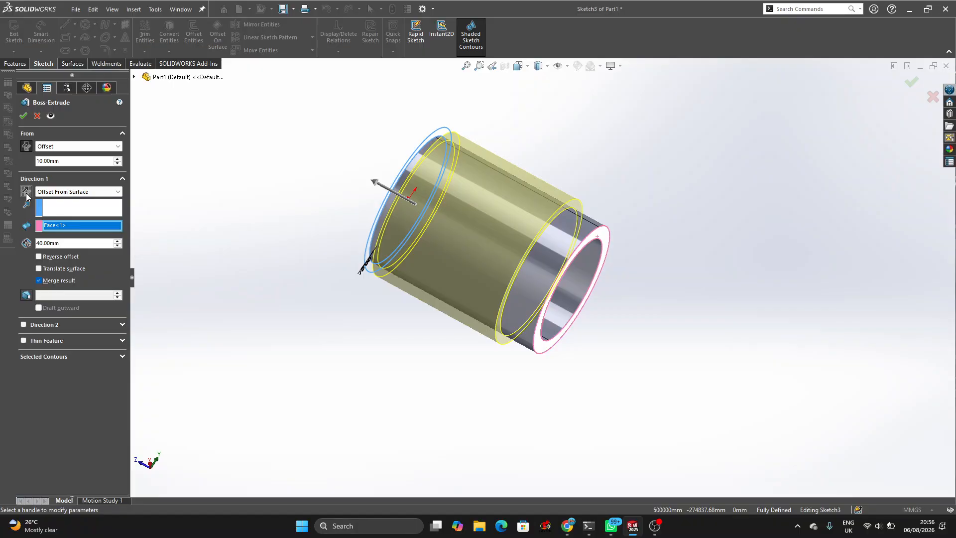
{"action": "left_click", "coordinate": [26, 192]}
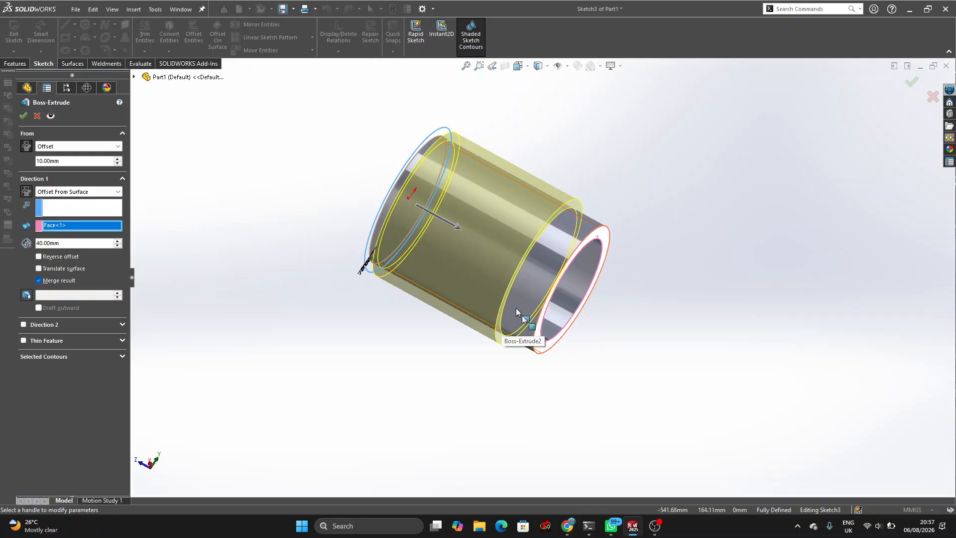
{"action": "left_click", "coordinate": [39, 257]}
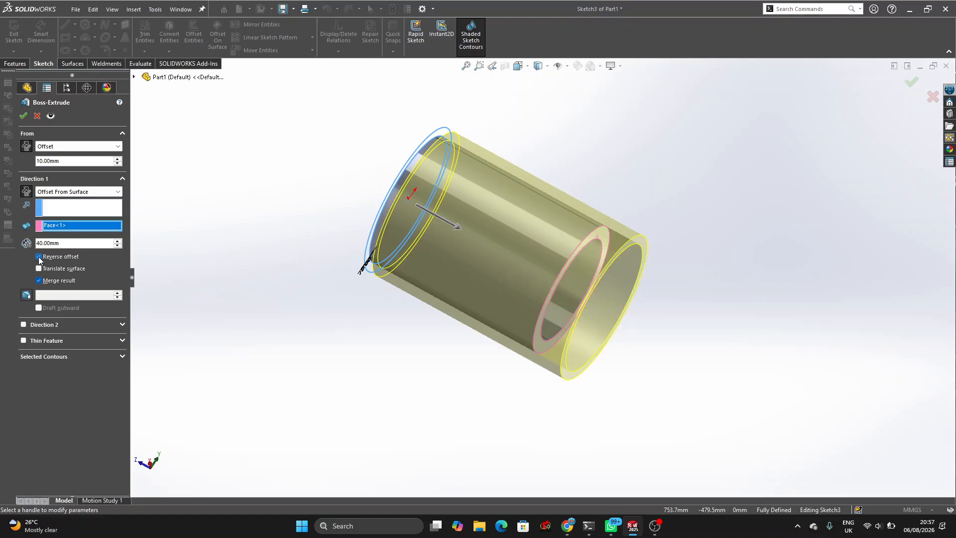
{"action": "left_click", "coordinate": [38, 256]}
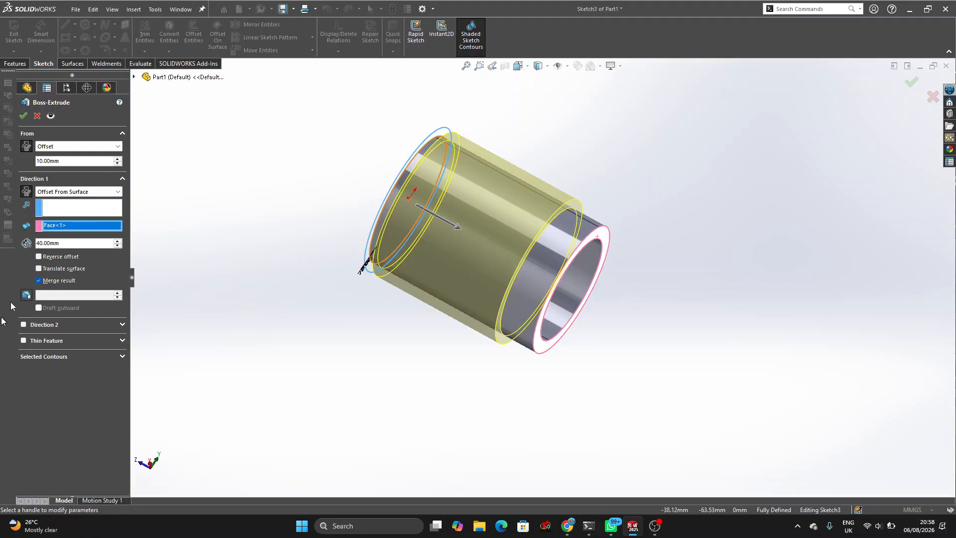
Turn off Merge result for the ring extrusion and clear its selected contours.
{"action": "left_click", "coordinate": [39, 281]}
{"action": "left_click", "coordinate": [38, 281]}
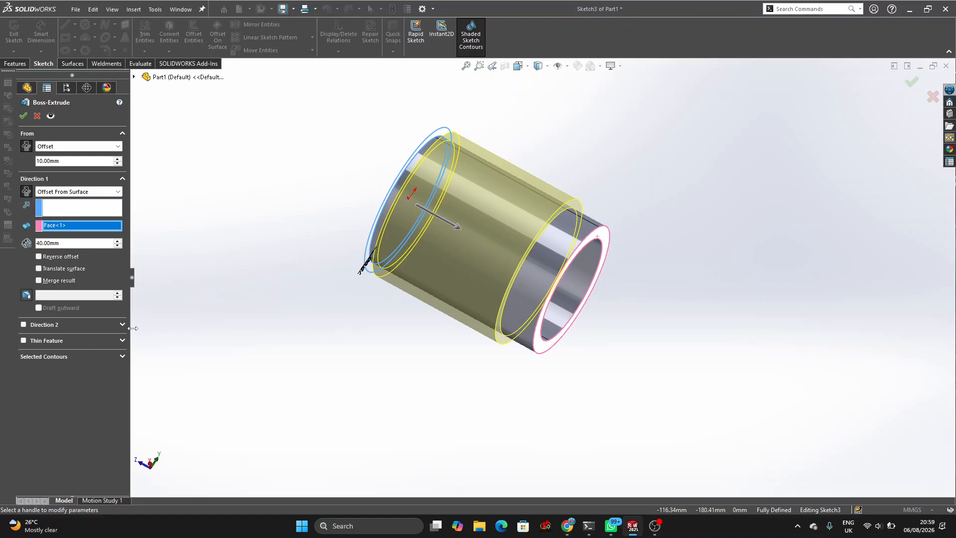
{"action": "left_click", "coordinate": [122, 354]}
{"action": "left_click", "coordinate": [49, 371]}
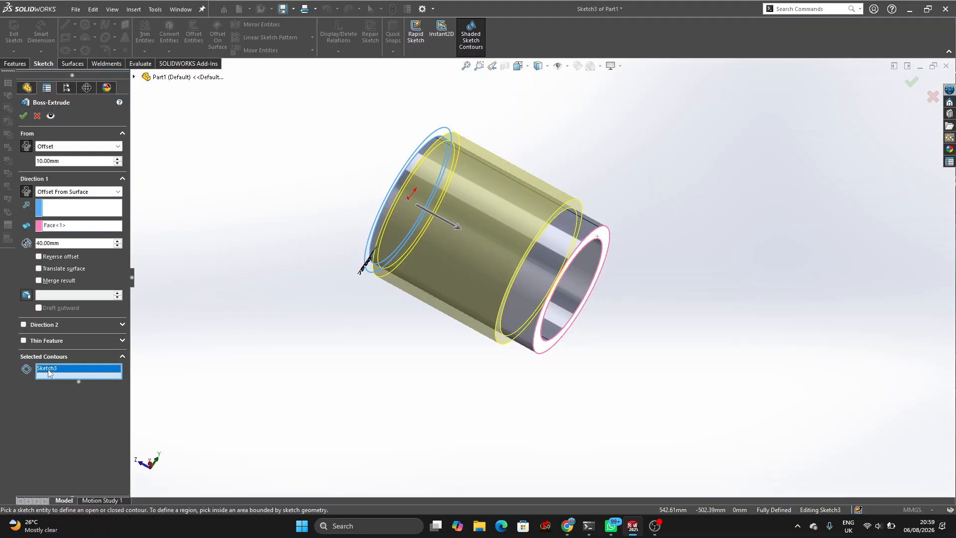
{"action": "right_click", "coordinate": [49, 371]}
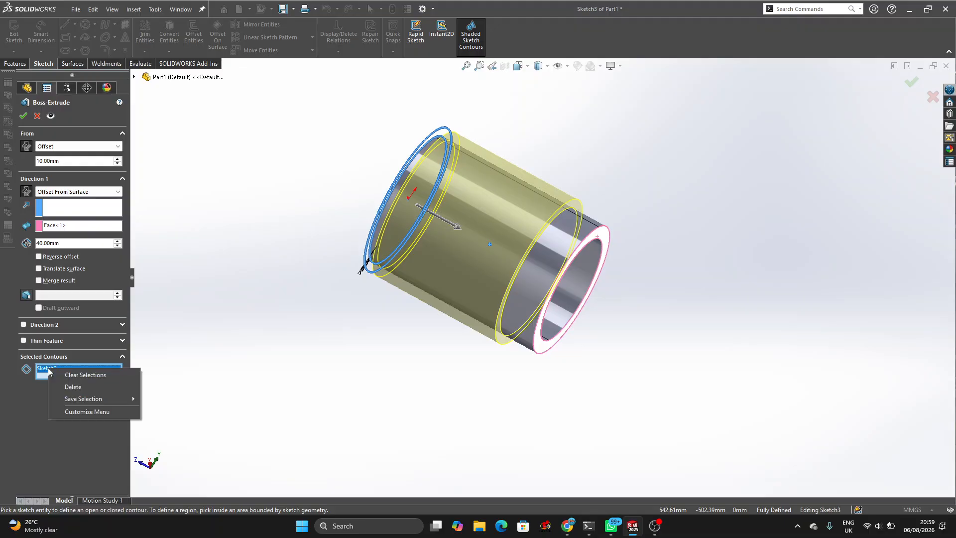
{"action": "left_click", "coordinate": [75, 374]}
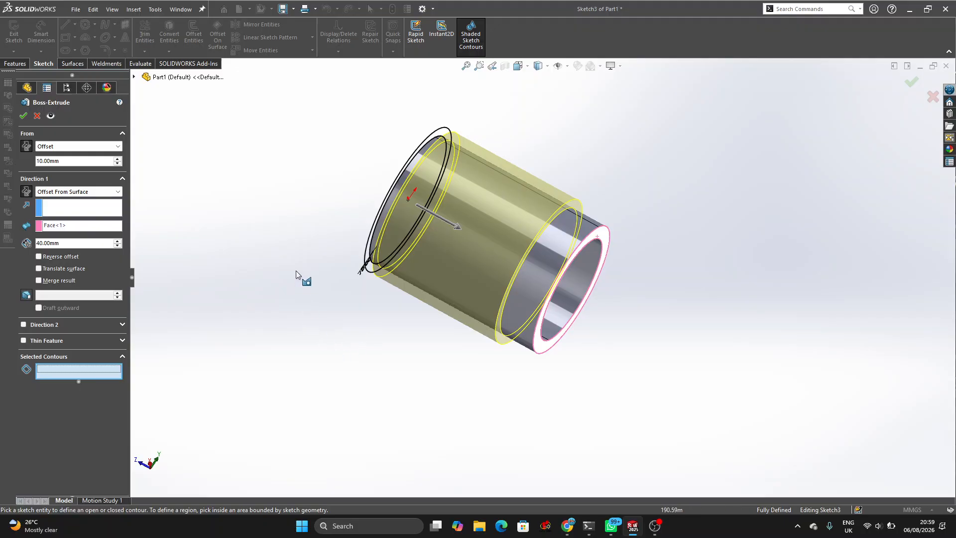
Select the ring-shaped sketch region as the extrusion contour and accept the Boss-Extrude.
{"action": "middle_click_drag", "start_coordinate": [380, 269], "coordinate": [393, 185]}
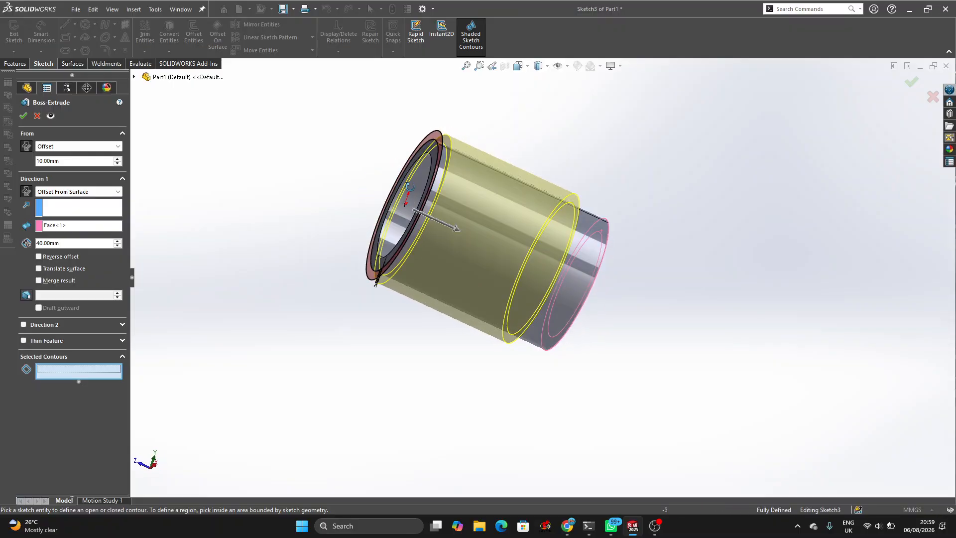
{"action": "left_click", "coordinate": [434, 133]}
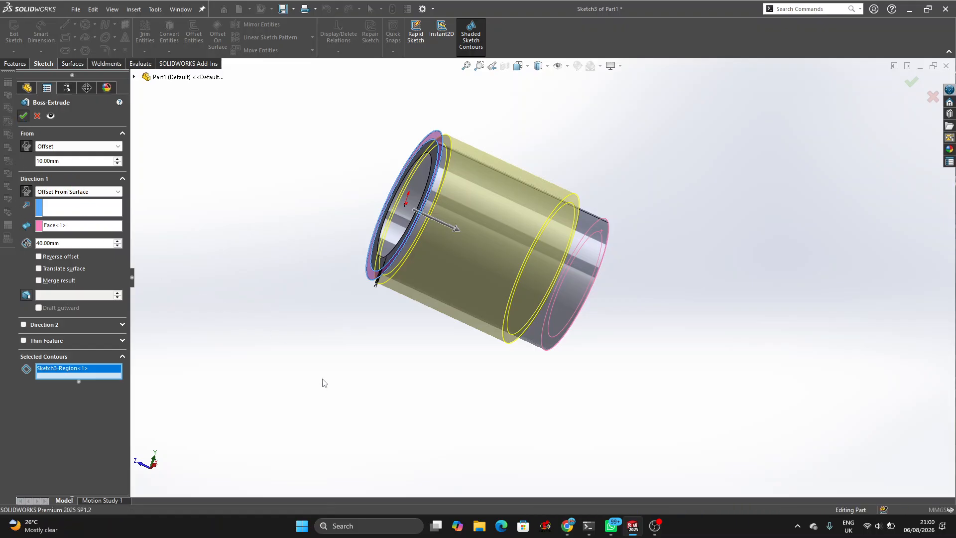
{"action": "key", "text": "Return"}
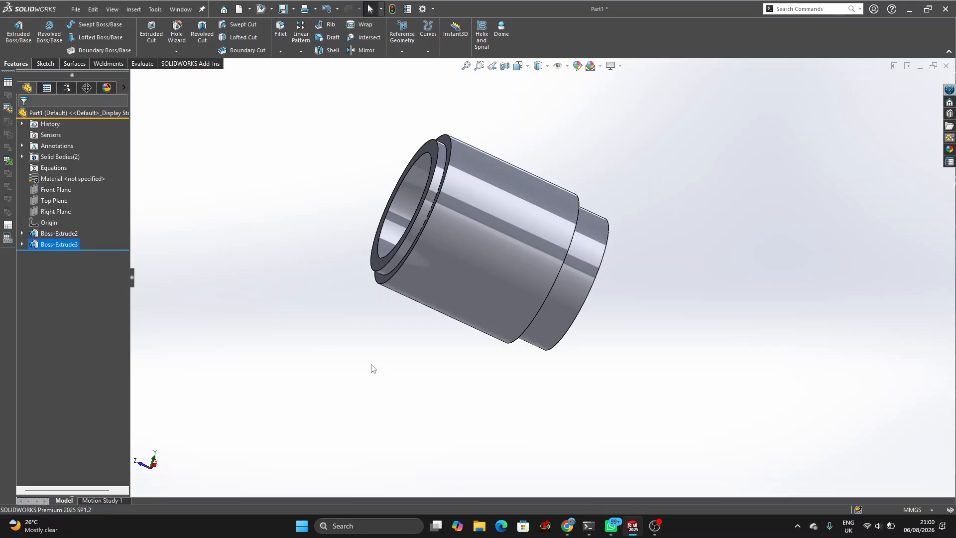
Examine the extruded ring around the tube from the side and toward its open end.
{"action": "key", "text": "Right"}
{"action": "key", "text": "Right"}
{"action": "key", "text": "Right"}
{"action": "key", "text": "Right"}
{"action": "key", "text": "Right"}
{"action": "key", "text": "Right"}
{"action": "key", "text": "Left"}
{"action": "key", "text": "Left"}
{"action": "key", "text": "Left"}
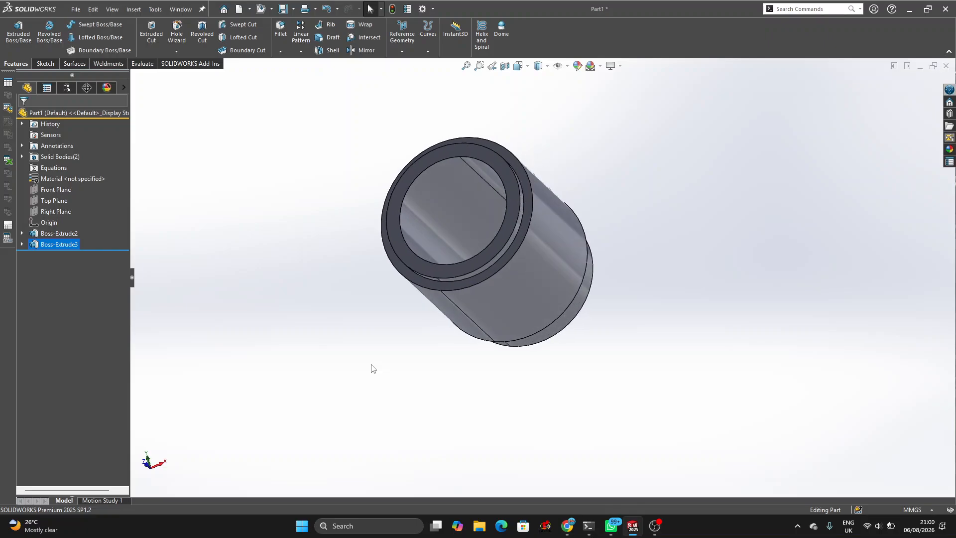
{"action": "key", "text": "Left"}
{"action": "key", "text": "Left"}
{"action": "key", "text": "Left"}
{"action": "key", "text": "Left"}
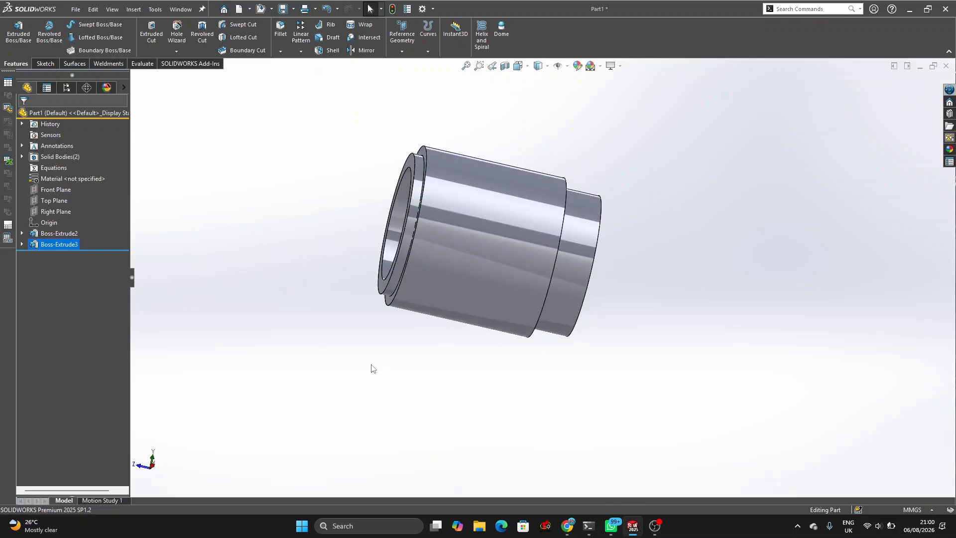
{"action": "key", "text": "ctrl+7"}
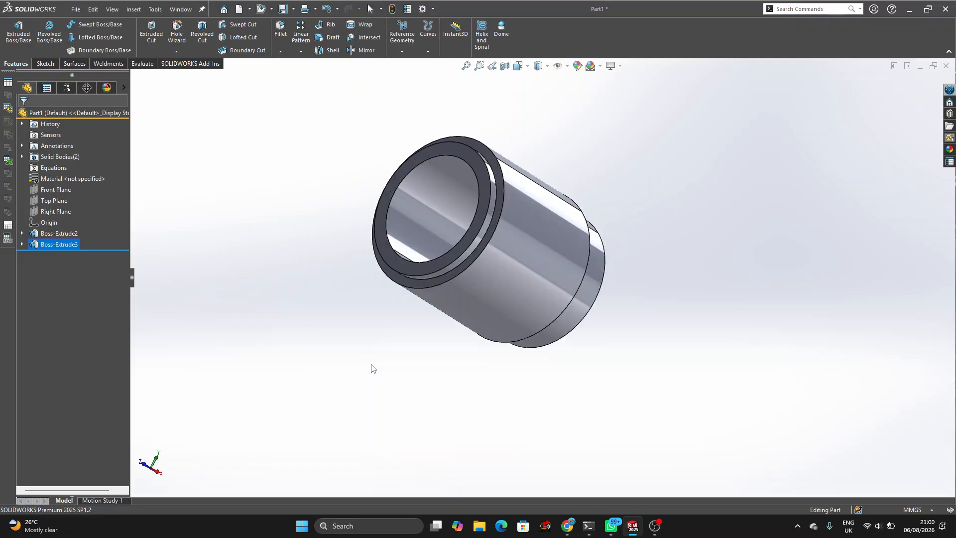
{"action": "key", "text": "Right"}
{"action": "key", "text": "Right"}
{"action": "key", "text": "Right"}
{"action": "key", "text": "Right"}
{"action": "key", "text": "Right"}
{"action": "key", "text": "Right"}
{"action": "key", "text": "Left"}
{"action": "key", "text": "Left"}
{"action": "key", "text": "Left"}
{"action": "key", "text": "Left"}
{"action": "key", "text": "Left"}
{"action": "key", "text": "Left"}
{"action": "key", "text": "Left"}
{"action": "key", "text": "Left"}
{"action": "key", "text": "Left"}
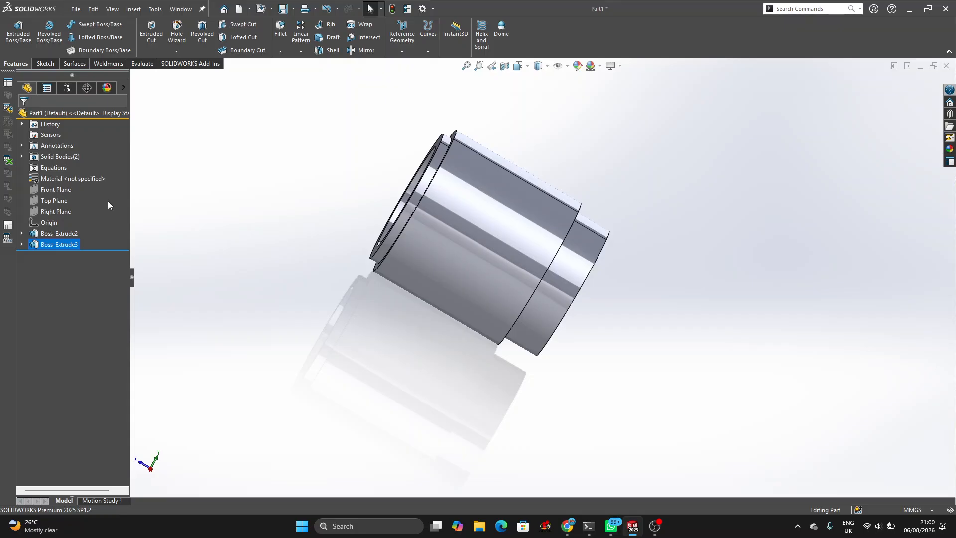
Expand the part's solid bodies and highlight the tube body and the ring body in turn.
{"action": "left_click", "coordinate": [23, 157]}
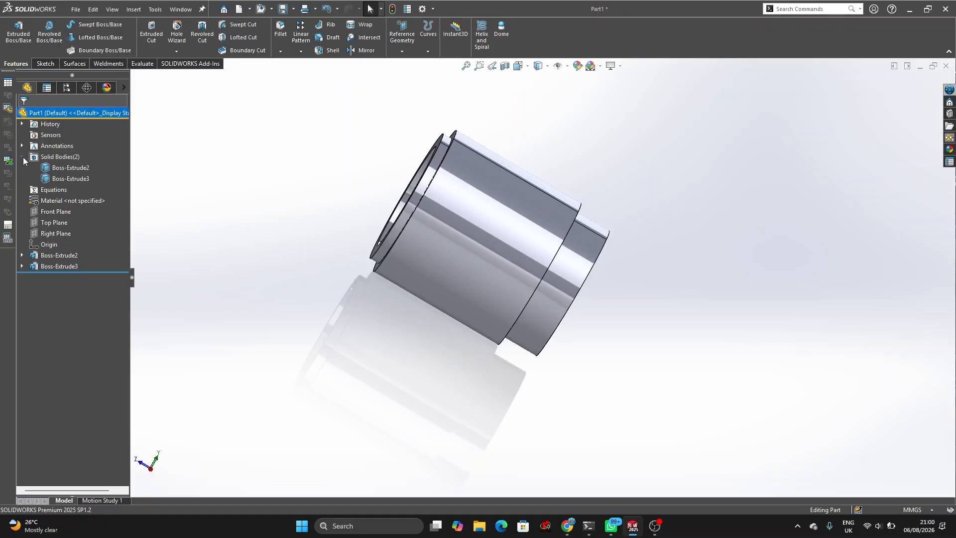
{"action": "left_click", "coordinate": [65, 167]}
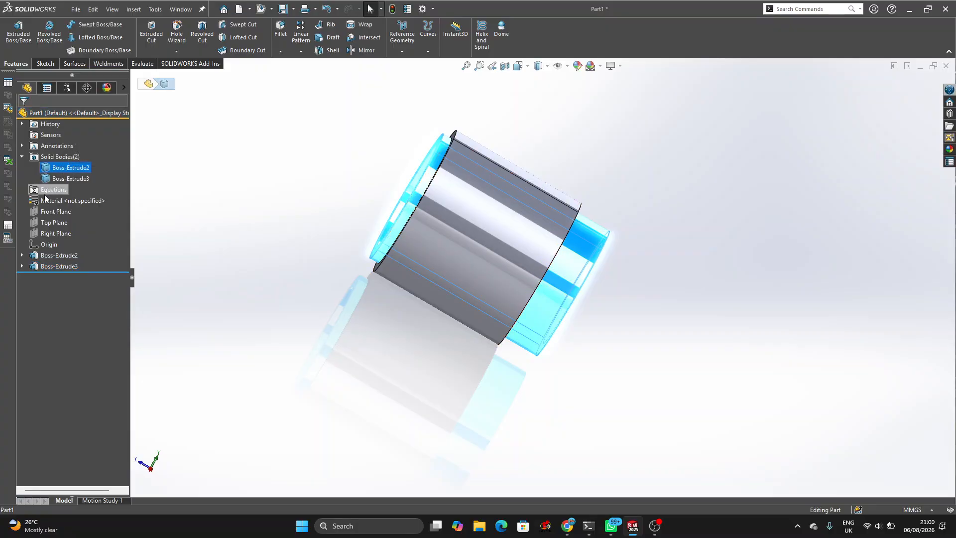
{"action": "left_click", "coordinate": [57, 180]}
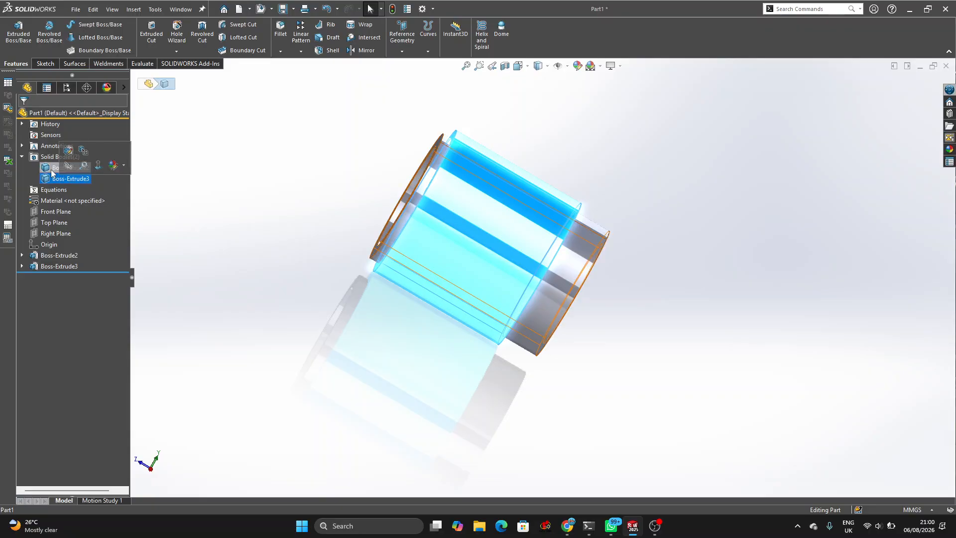
{"action": "left_click", "coordinate": [269, 191]}
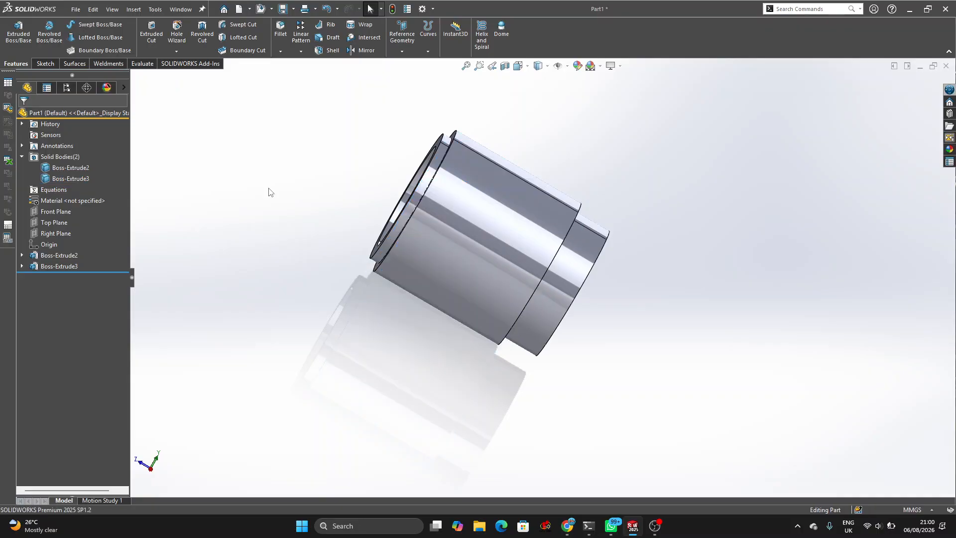
Examine the boundary between the ring and the tube at the tube's opposite end.
{"action": "key", "text": "Left"}
{"action": "key", "text": "Left"}
{"action": "key", "text": "Left"}
{"action": "key", "text": "Left"}
{"action": "key", "text": "Left"}
{"action": "key", "text": "Up"}
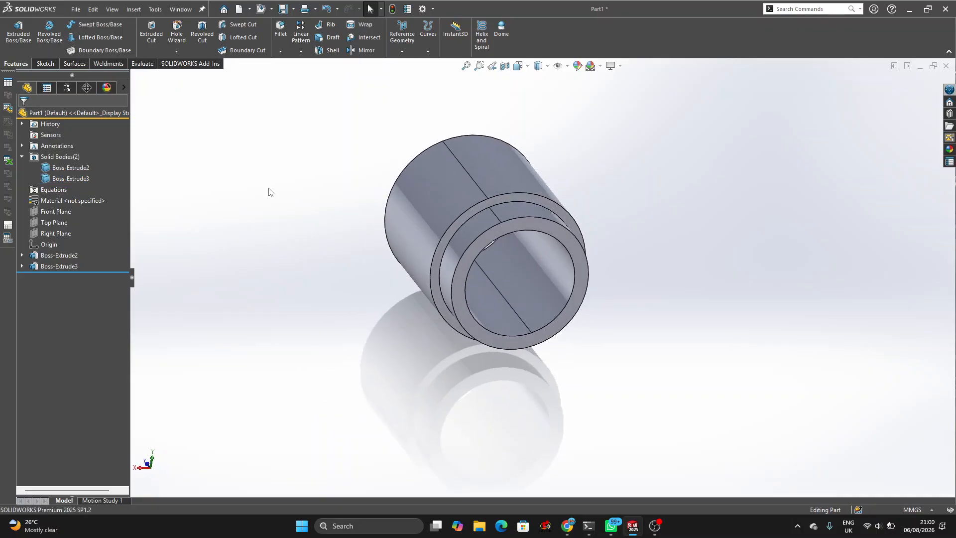
{"action": "key", "text": "Right"}
{"action": "key", "text": "Right"}
{"action": "middle_click_drag", "start_coordinate": [269, 192], "coordinate": [221, 211]}
{"action": "middle_click_drag", "start_coordinate": [269, 192], "coordinate": [236, 187]}
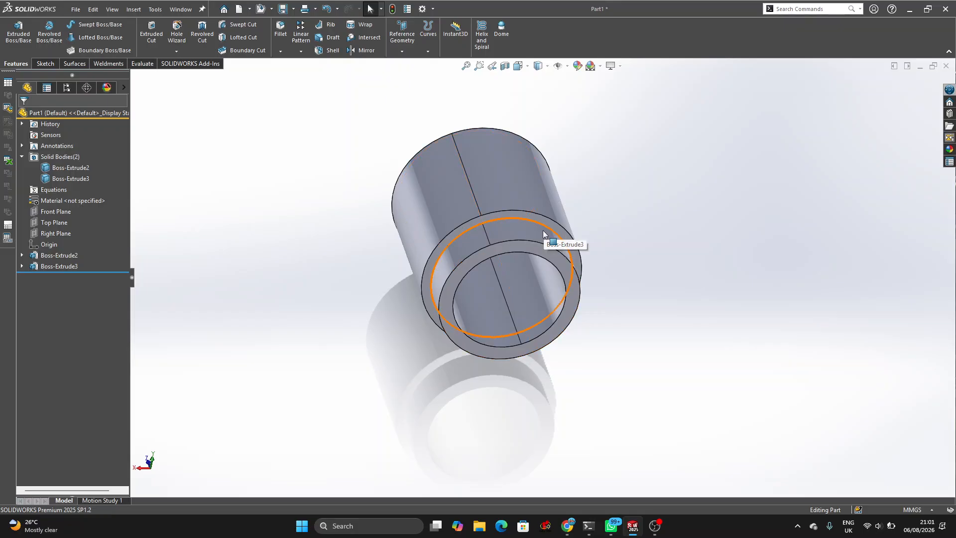
Edit the ring's extrusion to turn on Merge result and accept the change.
{"action": "right_click", "coordinate": [38, 268]}
{"action": "left_click", "coordinate": [49, 237]}
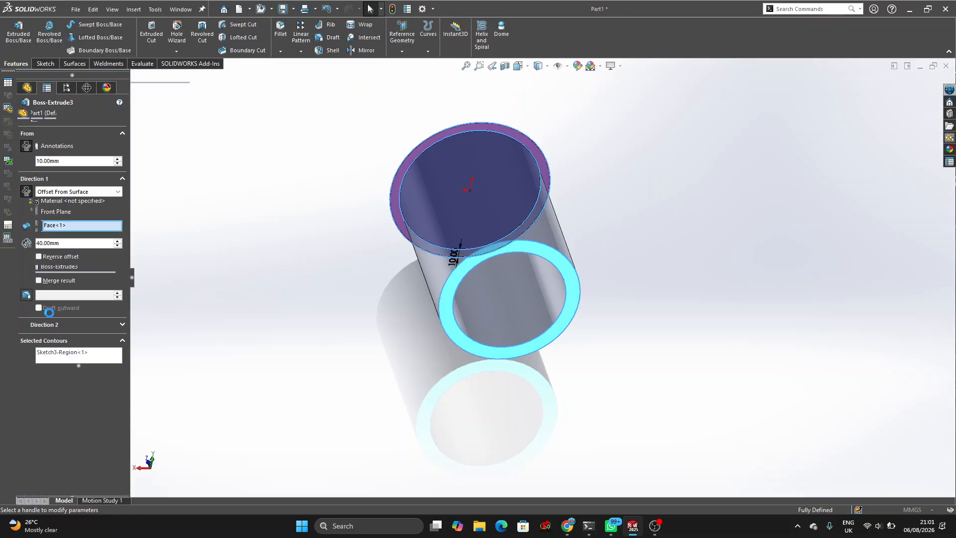
{"action": "left_click", "coordinate": [39, 280]}
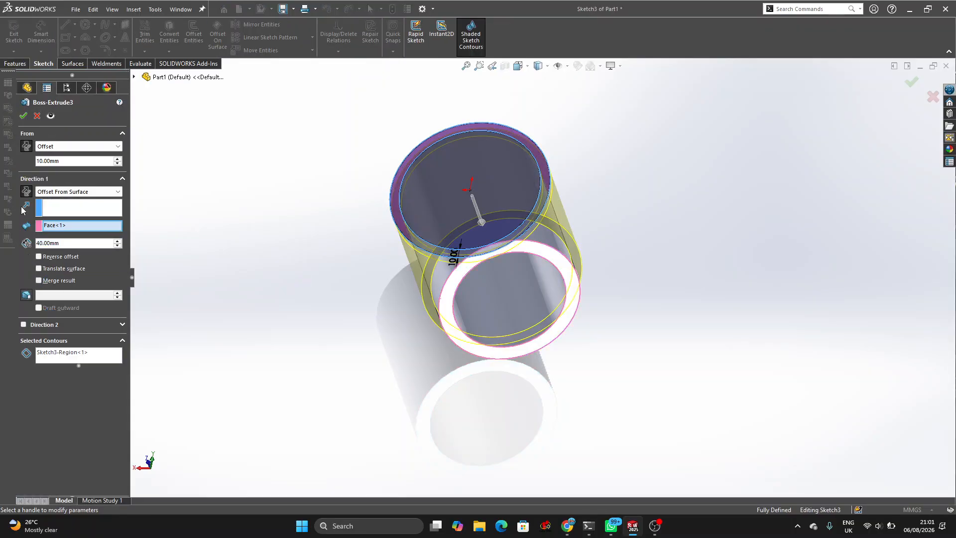
{"action": "left_click", "coordinate": [23, 115]}
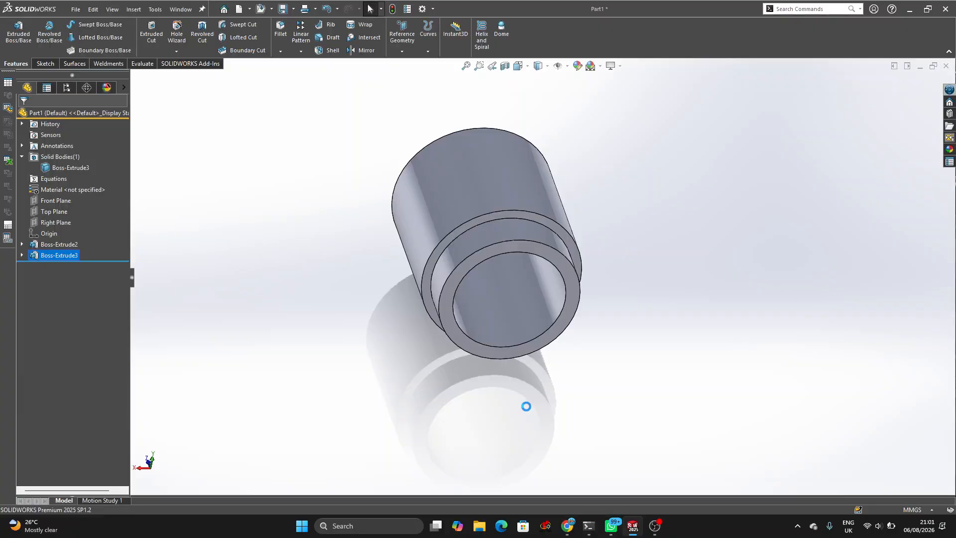
Examine the merged ring and tube from both ends and from the sides.
{"action": "key", "text": "Left"}
{"action": "key", "text": "Left"}
{"action": "key", "text": "Left"}
{"action": "key", "text": "Left"}
{"action": "key", "text": "Left"}
{"action": "key", "text": "Left"}
{"action": "key", "text": "Left"}
{"action": "key", "text": "Left"}
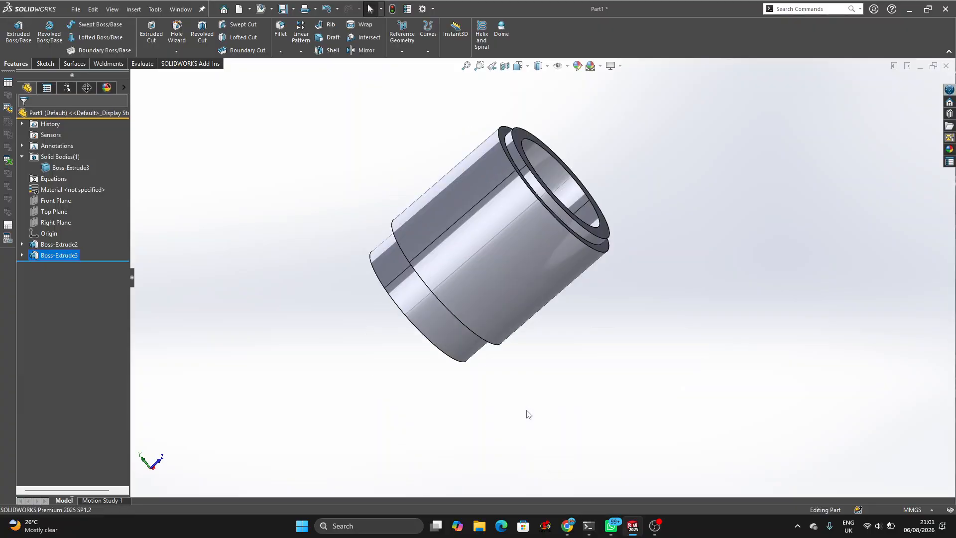
{"action": "key", "text": "Right"}
{"action": "key", "text": "Right"}
{"action": "key", "text": "Right"}
{"action": "key", "text": "Right"}
{"action": "key", "text": "Right"}
{"action": "key", "text": "Right"}
{"action": "key", "text": "Right"}
{"action": "key", "text": "Right"}
{"action": "key", "text": "Right"}
{"action": "key", "text": "Right"}
{"action": "key", "text": "Right"}
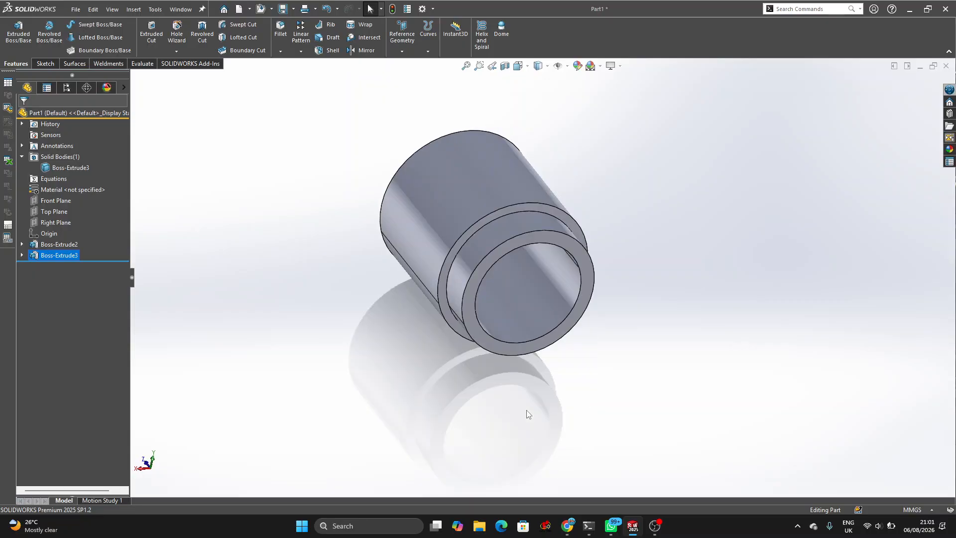
{"action": "key", "text": "Right"}
{"action": "key", "text": "Right"}
{"action": "key", "text": "Right"}
{"action": "key", "text": "Right"}
{"action": "key", "text": "Right"}
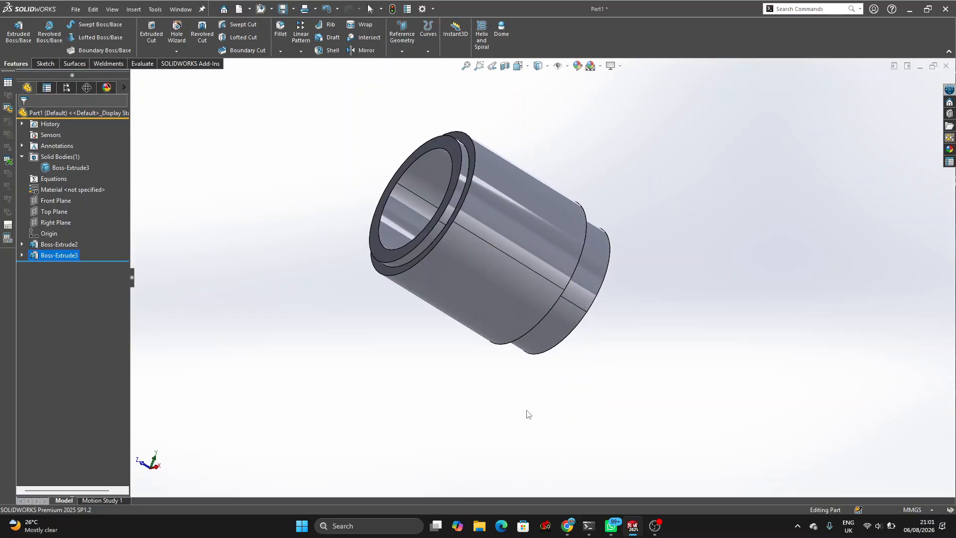
{"action": "key", "text": "Left"}
{"action": "key", "text": "Left"}
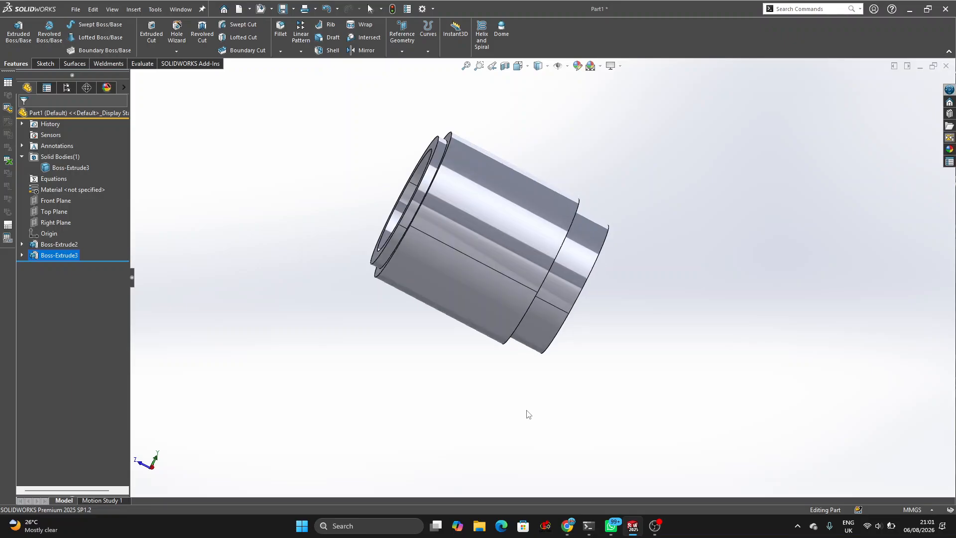
{"action": "key", "text": "Left"}
{"action": "key", "text": "Left"}
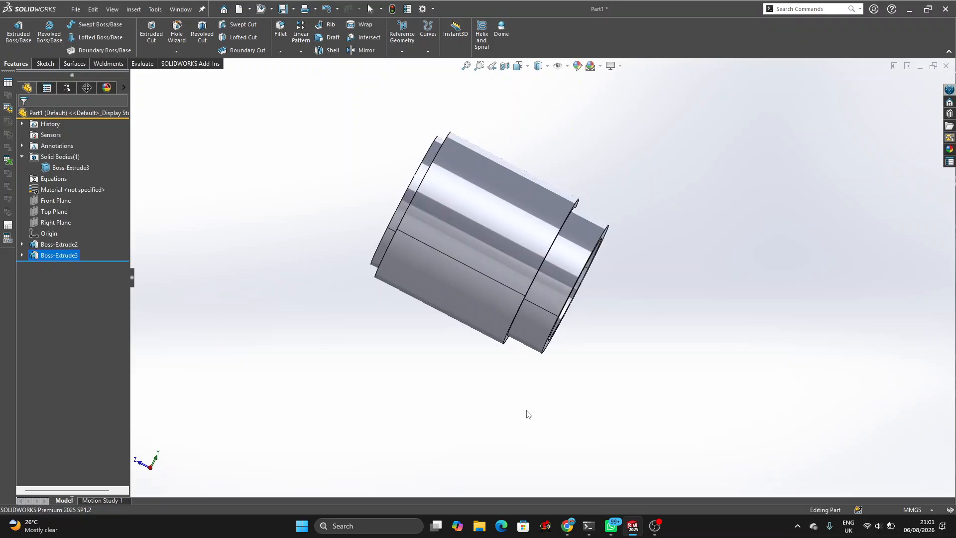
{"action": "key", "text": "Left"}
{"action": "key", "text": "Left"}
{"action": "key", "text": "Left"}
{"action": "key", "text": "Left"}
{"action": "key", "text": "Left"}
{"action": "key", "text": "Left"}
{"action": "key", "text": "Down"}
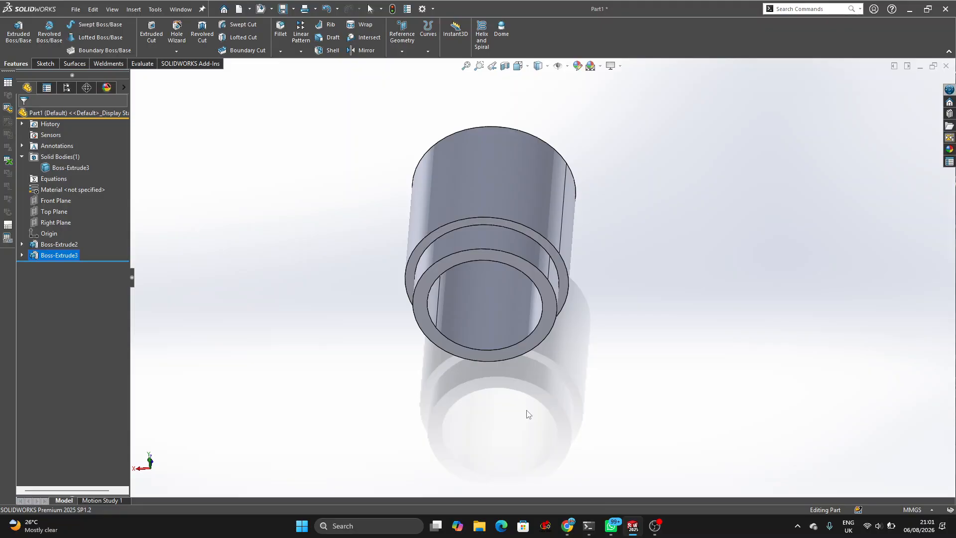
{"action": "key", "text": "Right"}
{"action": "key", "text": "Right"}
{"action": "key", "text": "Right"}
{"action": "key", "text": "Right"}
{"action": "key", "text": "Right"}
{"action": "key", "text": "Right"}
{"action": "key", "text": "Right"}
{"action": "key", "text": "Up"}
{"action": "key", "text": "Up"}
{"action": "key", "text": "Left"}
{"action": "key", "text": "Left"}
{"action": "key", "text": "Left"}
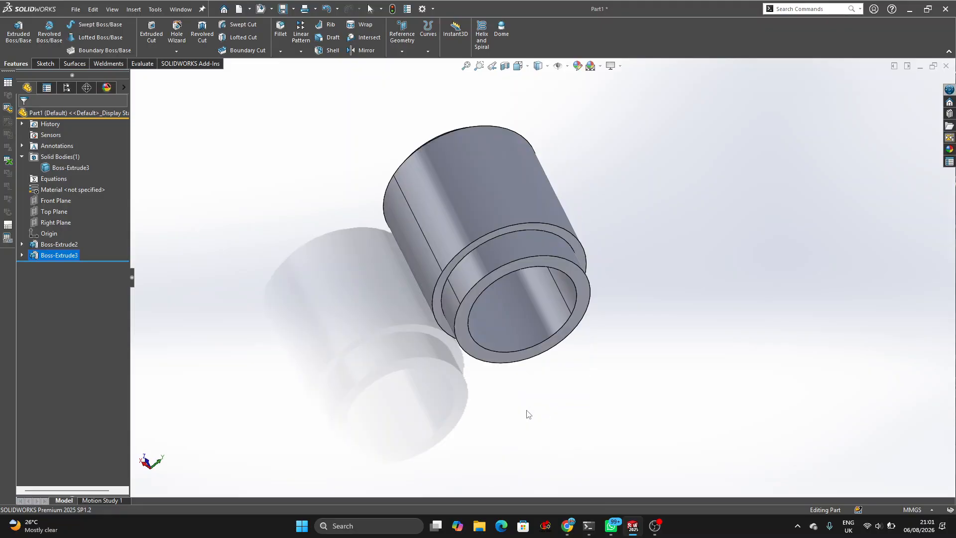
{"action": "key", "text": "Left"}
{"action": "key", "text": "Left"}
{"action": "key", "text": "Left"}
{"action": "key", "text": "Down"}
{"action": "key", "text": "Down"}
{"action": "key", "text": "Left"}
{"action": "key", "text": "Left"}
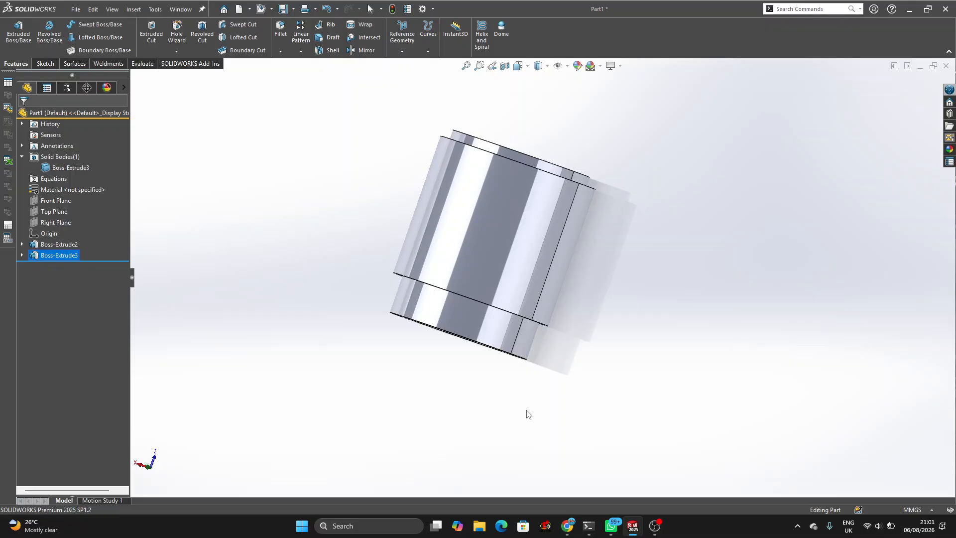
{"action": "key", "text": "Up"}
{"action": "key", "text": "Right"}
{"action": "key", "text": "Right"}
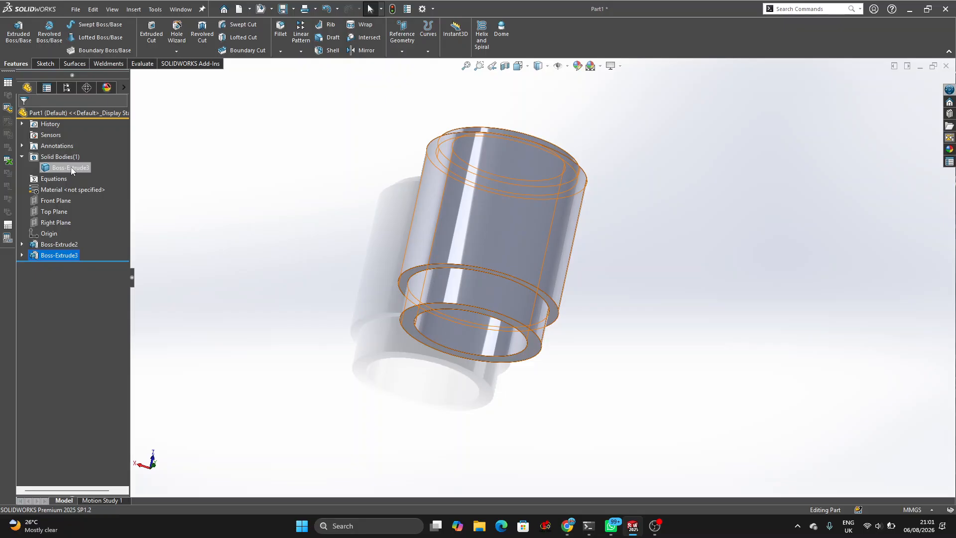
Undo the merging of the ring extrusion with the tube.
{"action": "left_click", "coordinate": [294, 327]}
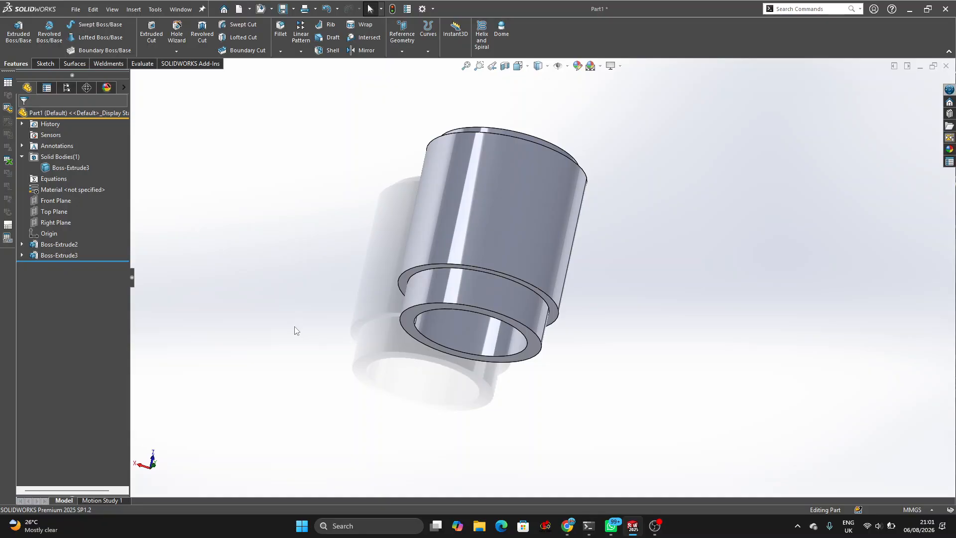
{"action": "key", "text": "ctrl+shift+z"}
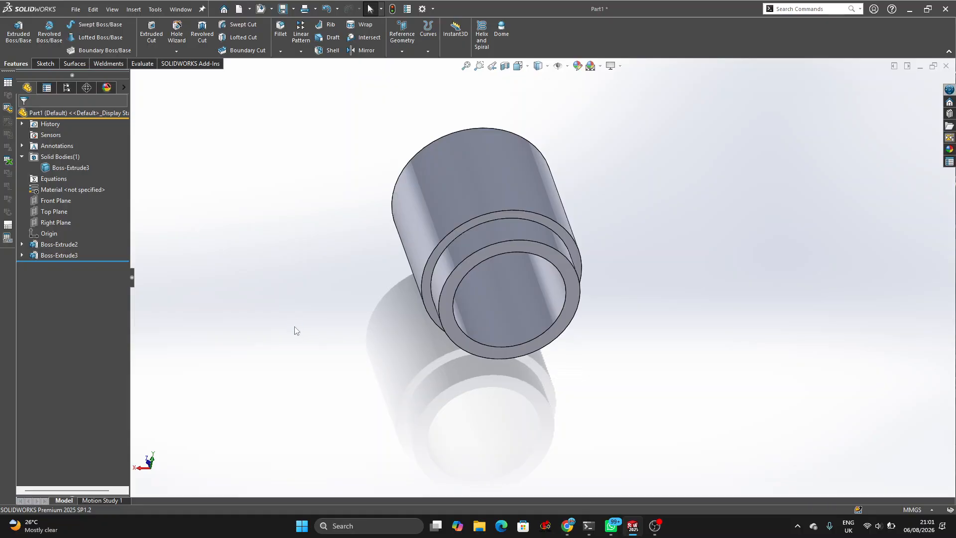
{"action": "key", "text": "ctrl+z"}
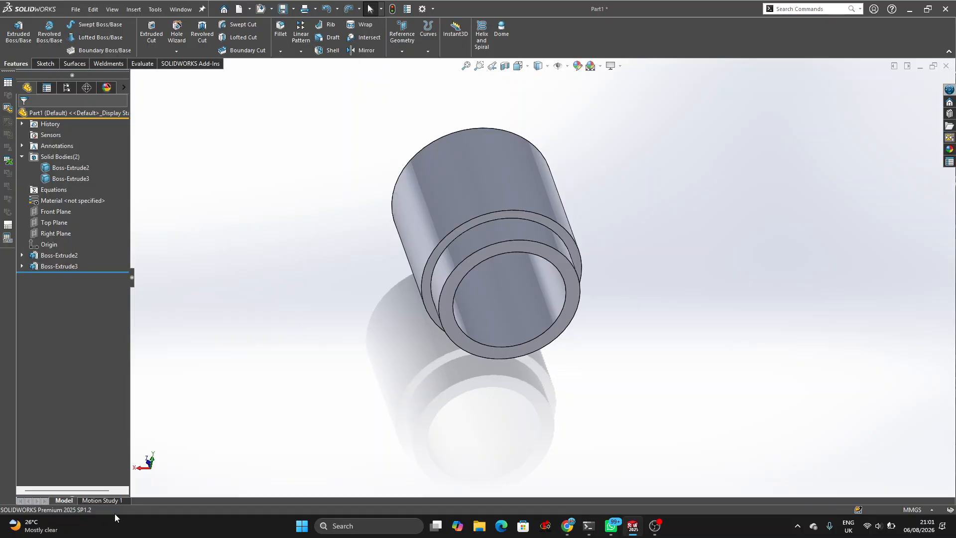
Assign Plain Carbon Steel to the inner tube body only, and close the material library.
{"action": "right_click", "coordinate": [58, 171]}
{"action": "mouse_move", "coordinate": [126, 203]}
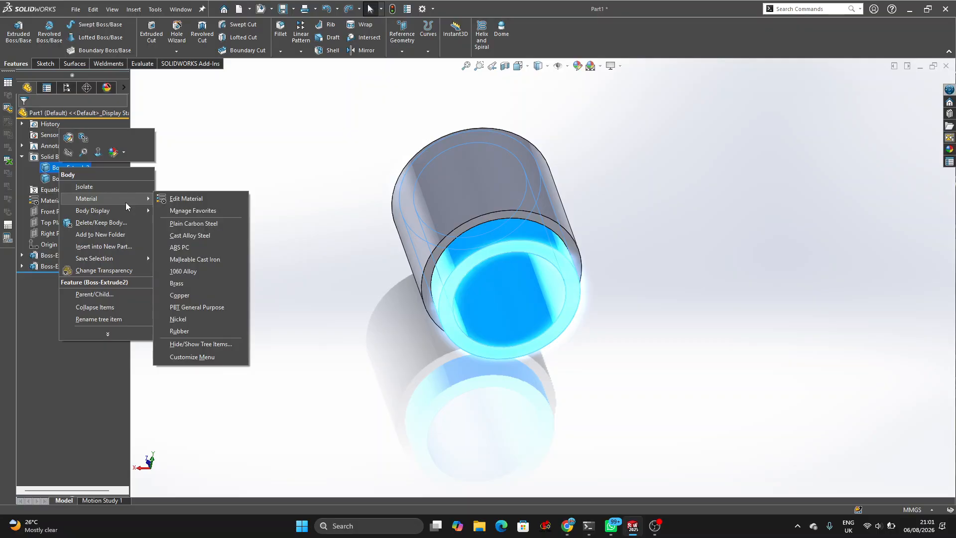
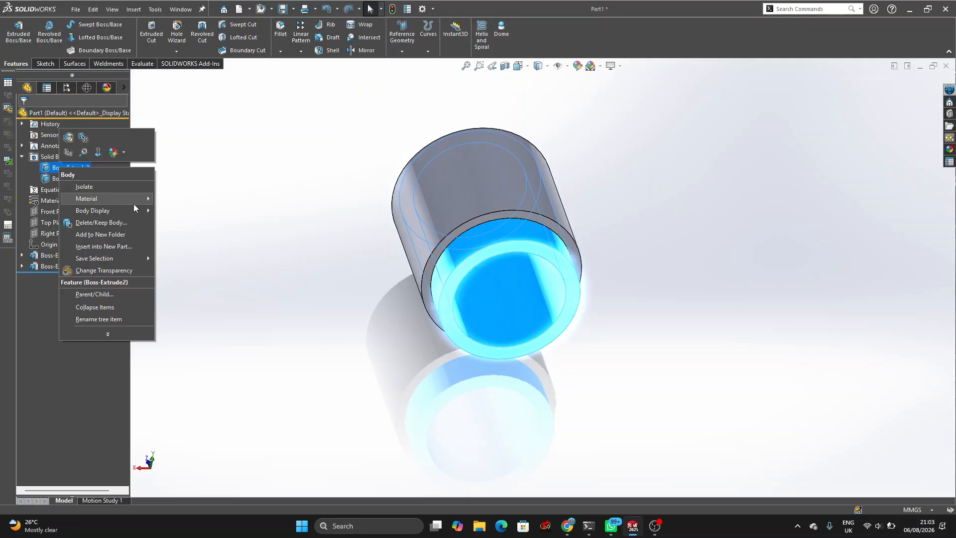
{"action": "mouse_move", "coordinate": [134, 208]}
{"action": "left_click", "coordinate": [193, 197]}
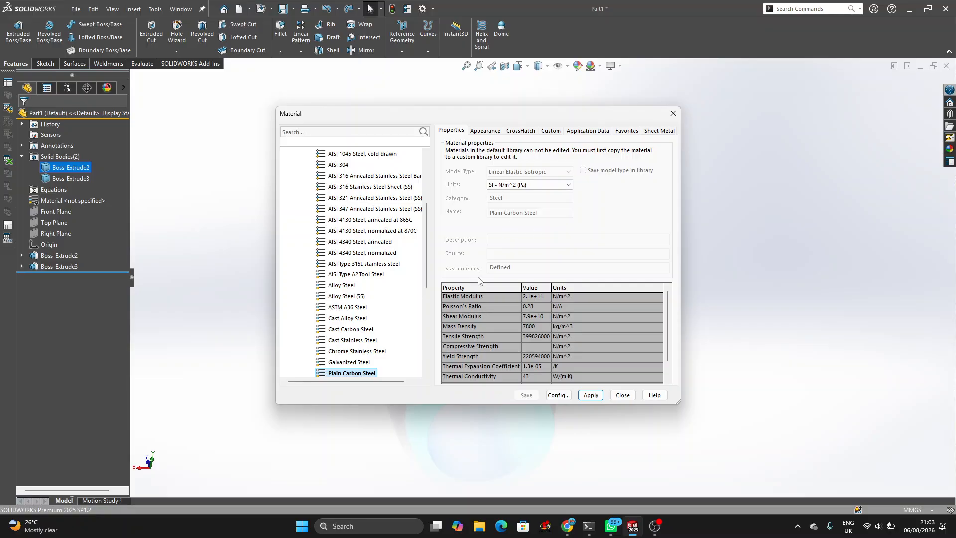
{"action": "left_click", "coordinate": [600, 393]}
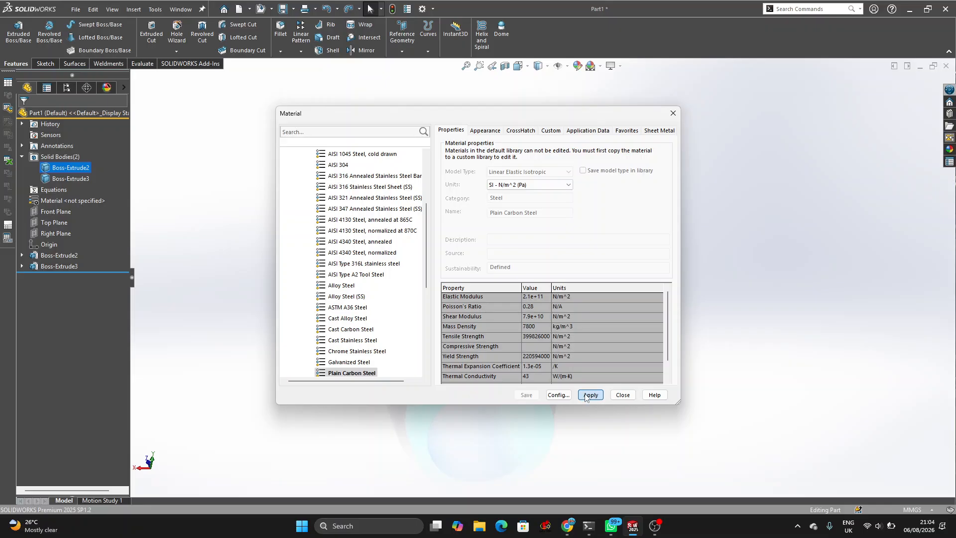
{"action": "left_click", "coordinate": [587, 395]}
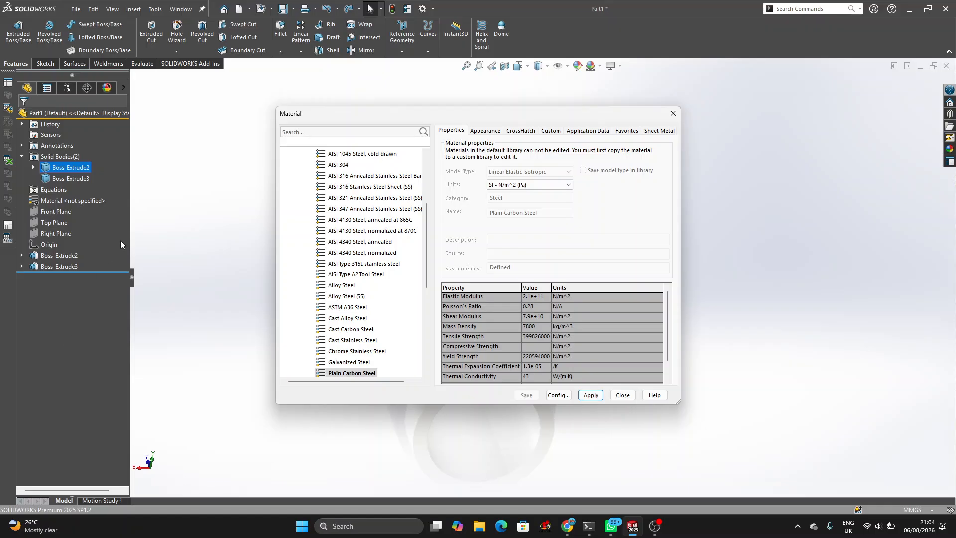
{"action": "left_click", "coordinate": [590, 394]}
{"action": "left_click", "coordinate": [623, 395]}
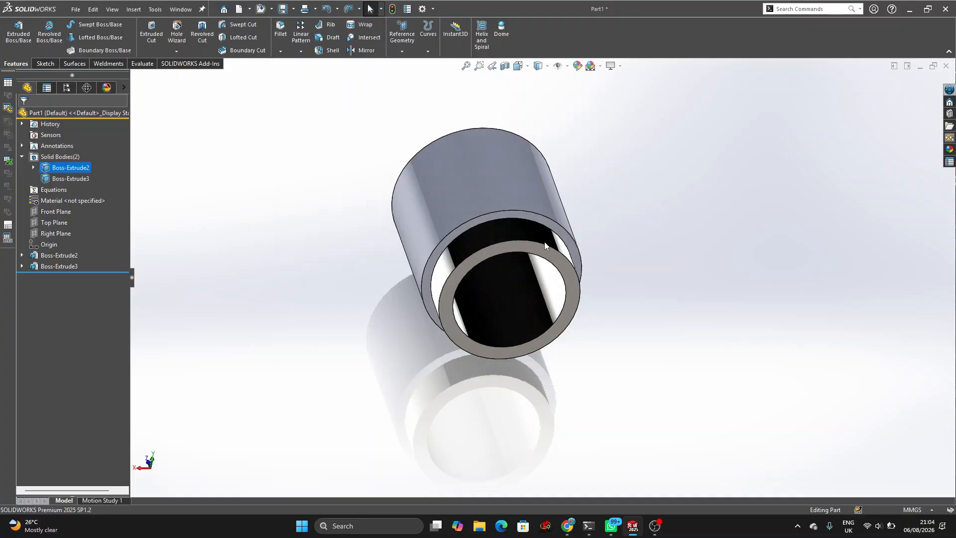
{"action": "middle_click_drag", "start_coordinate": [545, 246], "coordinate": [612, 245]}
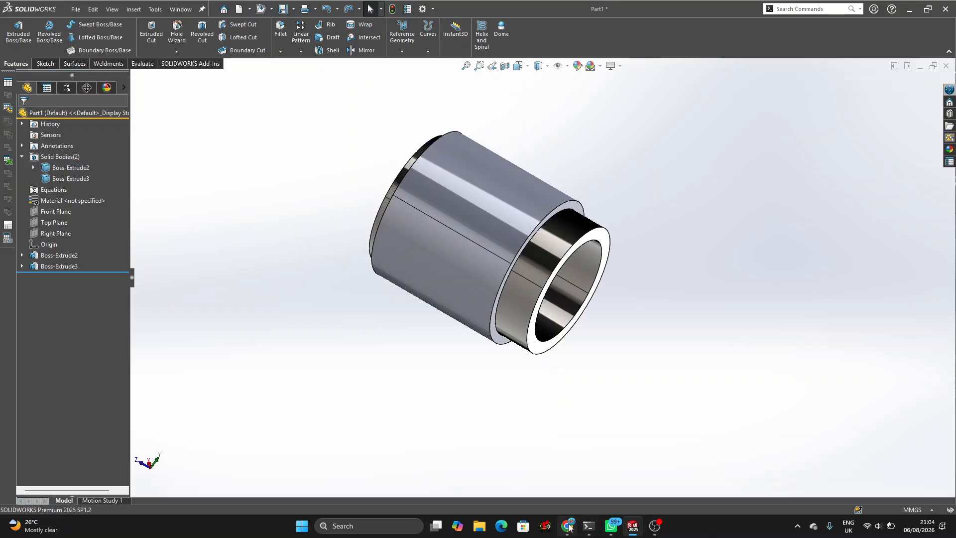
Switch to Google Meet in Chrome, close the running call, and dismiss the old joining info.
{"action": "mouse_move", "coordinate": [567, 525]}
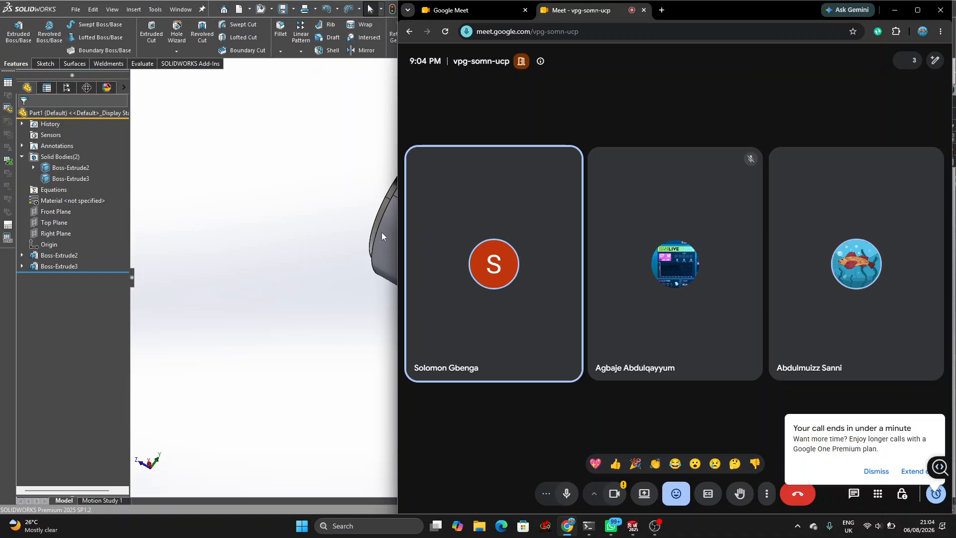
{"action": "left_click", "coordinate": [484, 10]}
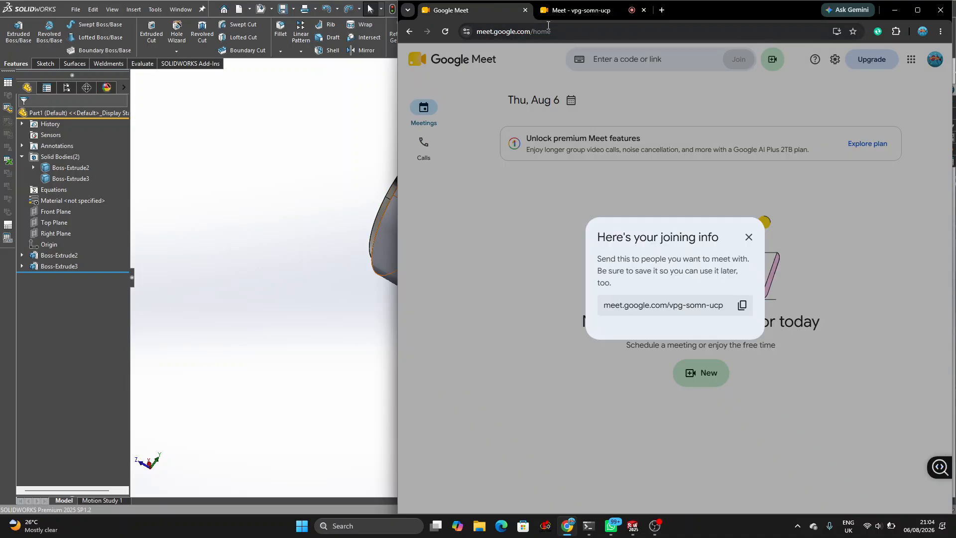
{"action": "left_click", "coordinate": [643, 11]}
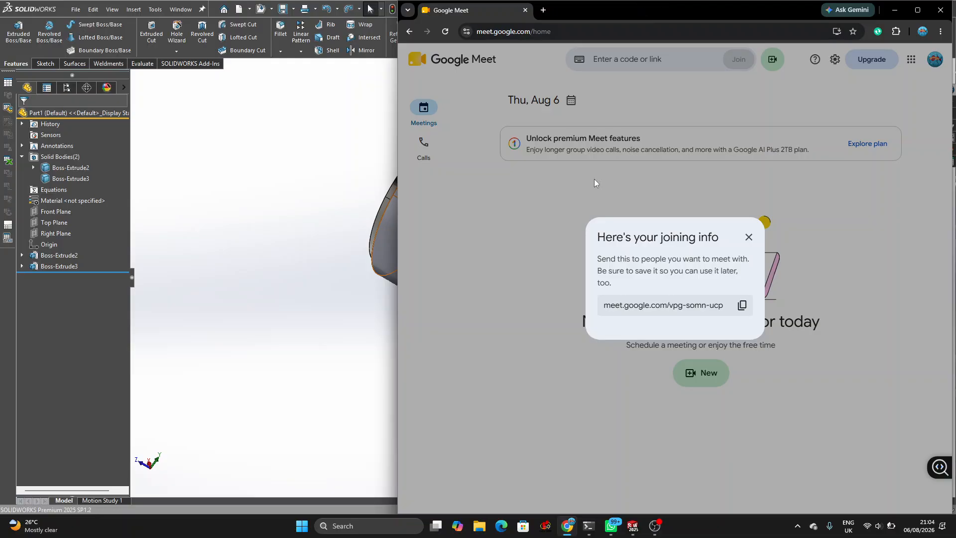
{"action": "left_click", "coordinate": [748, 238]}
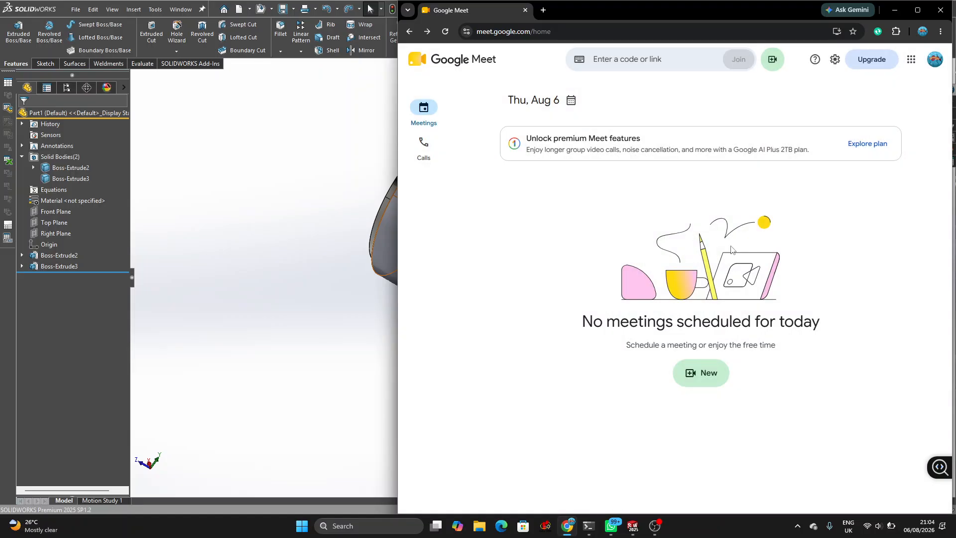
Create a new Google Meet meeting link without starting the call, and copy the link.
{"action": "left_click", "coordinate": [703, 372]}
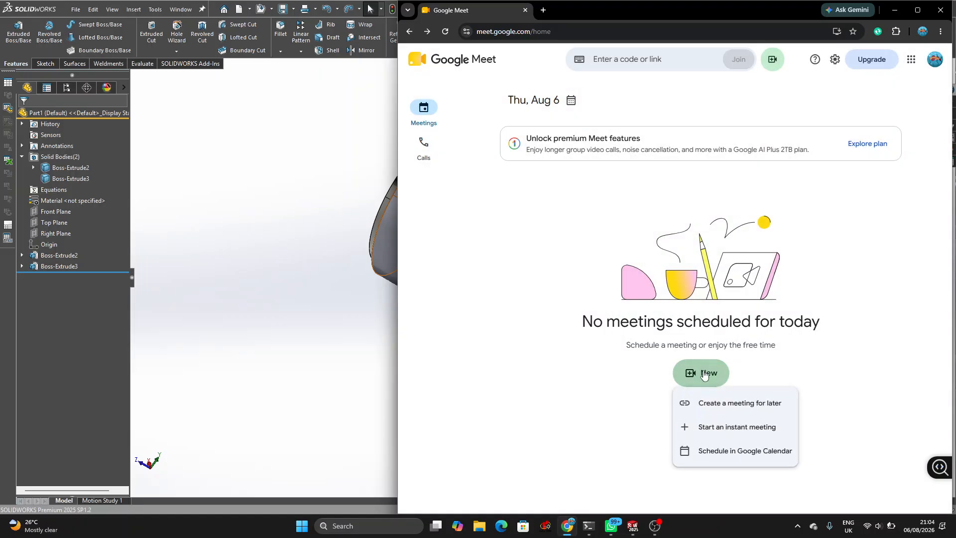
{"action": "left_click", "coordinate": [719, 405]}
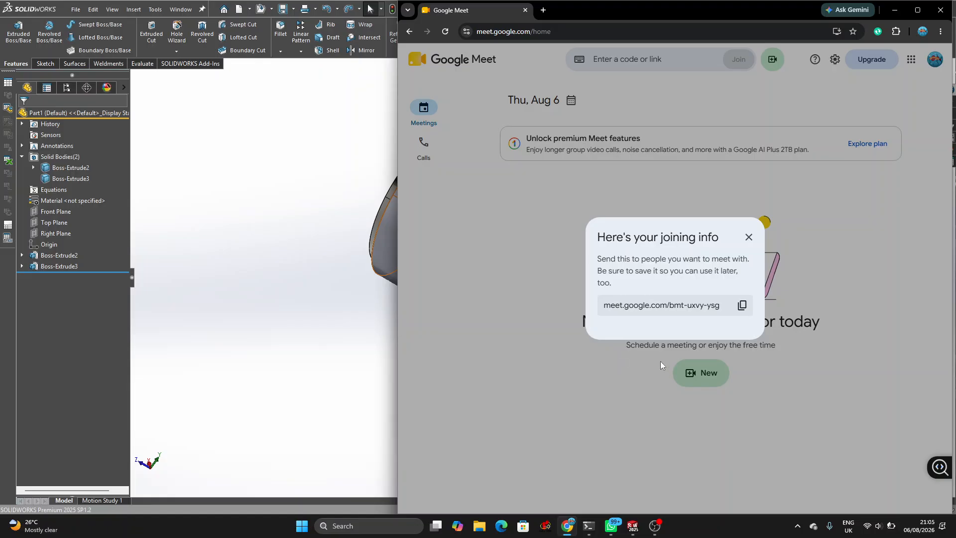
{"action": "left_click", "coordinate": [742, 305]}
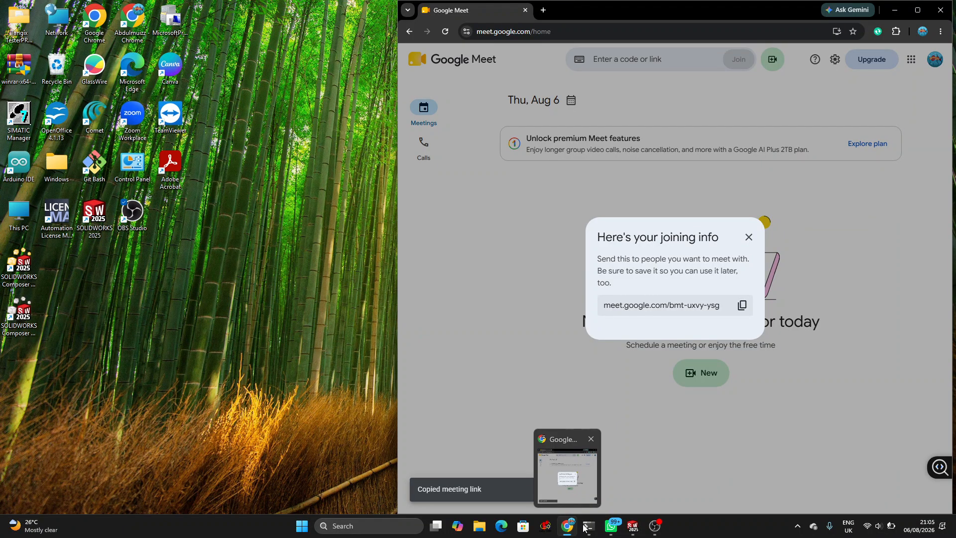
Switch to WhatsApp and send the copied meeting link to the PARAMETRICWORKS ACADEMY group.
{"action": "left_click", "coordinate": [611, 526]}
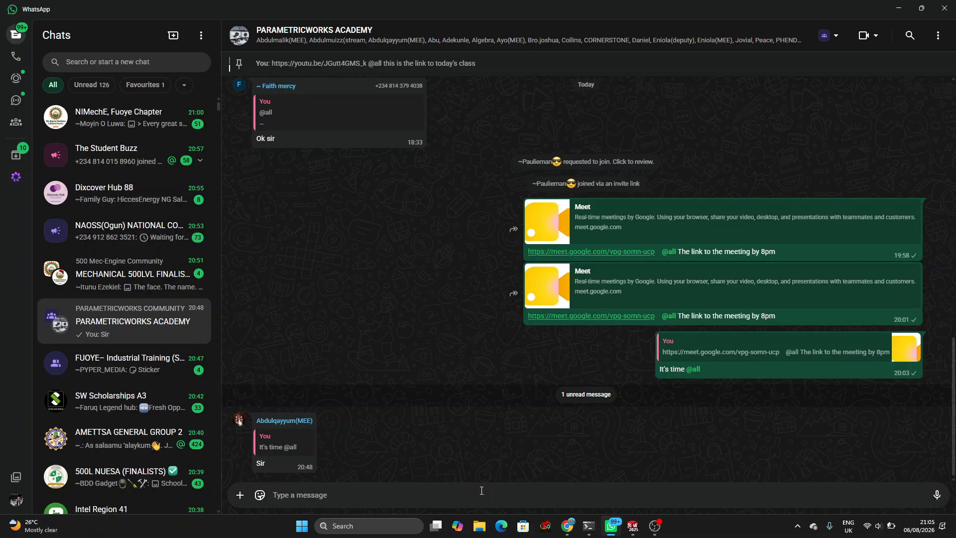
{"action": "key", "text": "ctrl+v"}
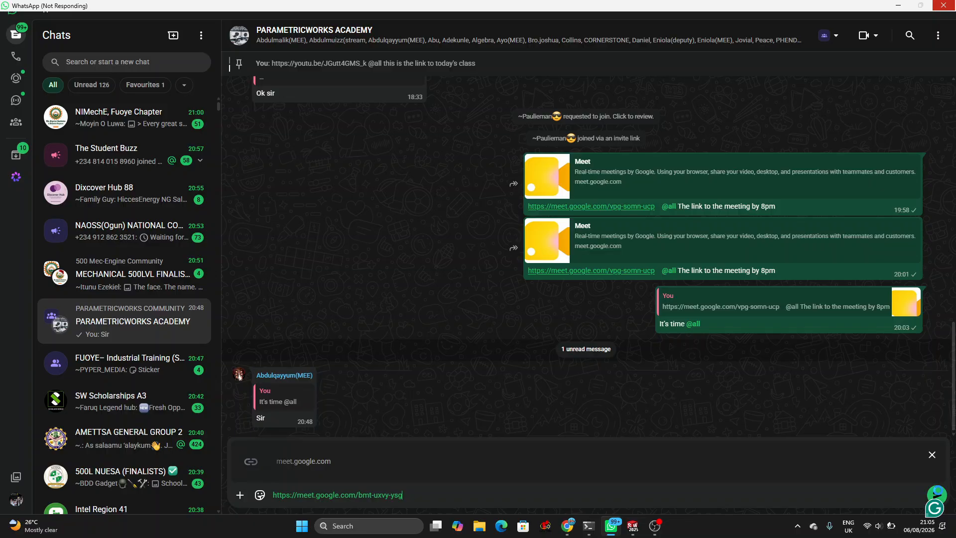
{"action": "left_click", "coordinate": [937, 494]}
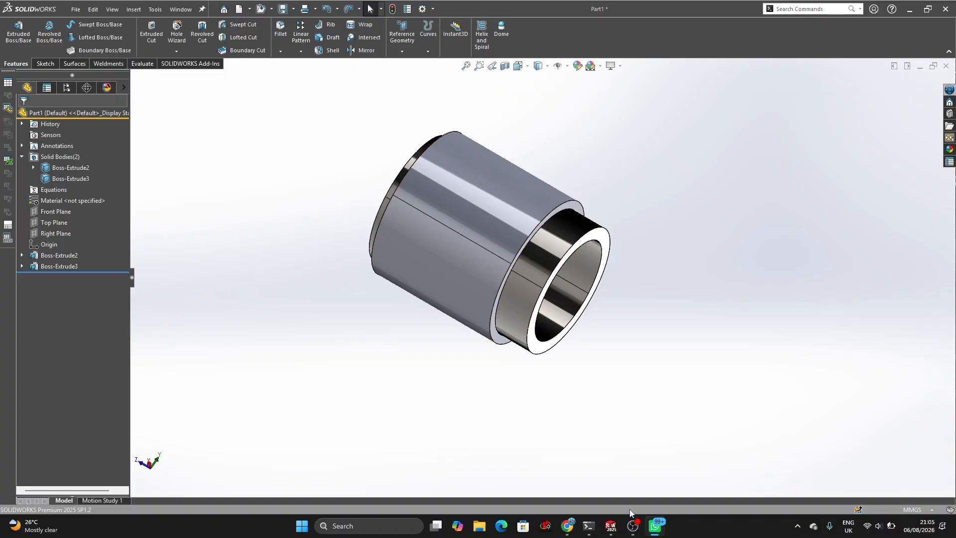
Return to Google Meet in Chrome and reconnect the computer to its secured Wi-Fi network.
{"action": "mouse_move", "coordinate": [568, 525]}
{"action": "left_click", "coordinate": [572, 487]}
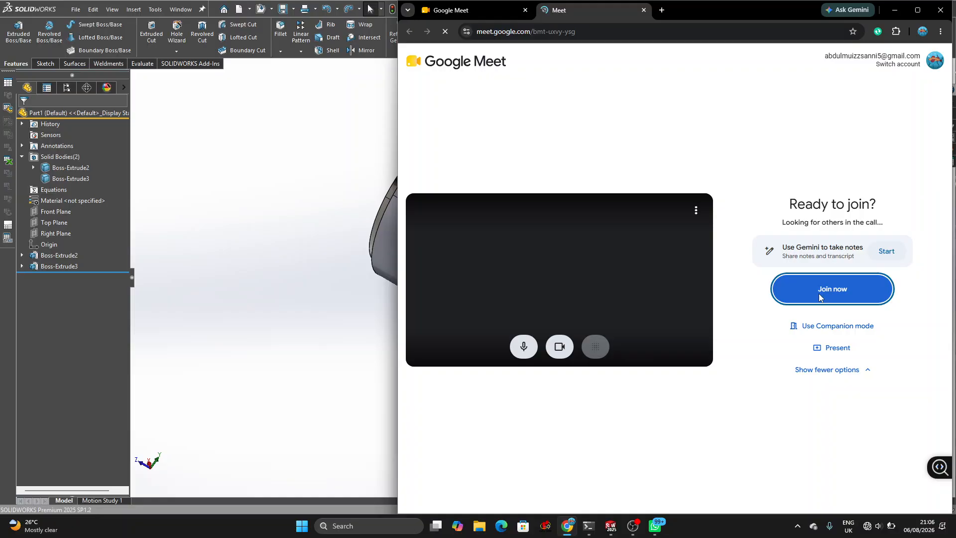
{"action": "key", "text": "super+a"}
{"action": "left_click", "coordinate": [820, 339]}
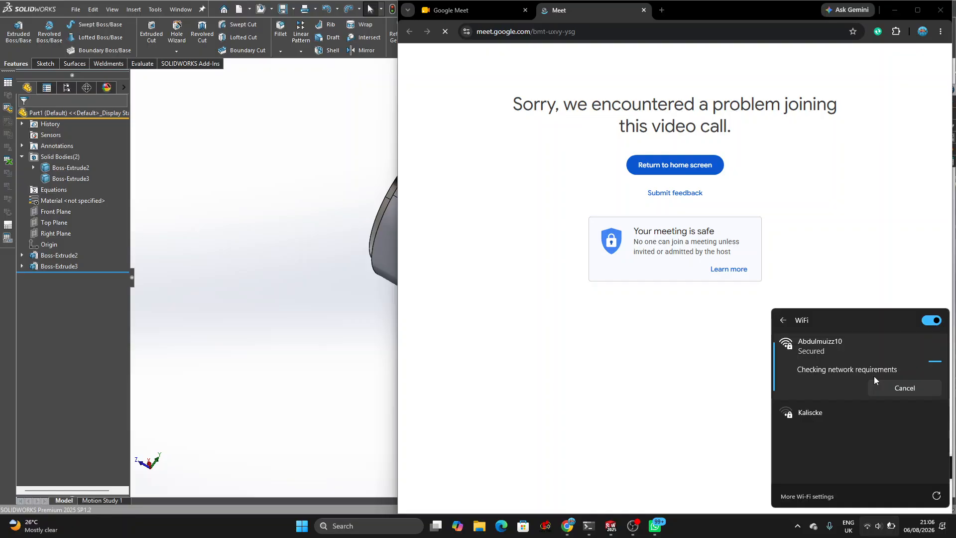
{"action": "left_click", "coordinate": [642, 350]}
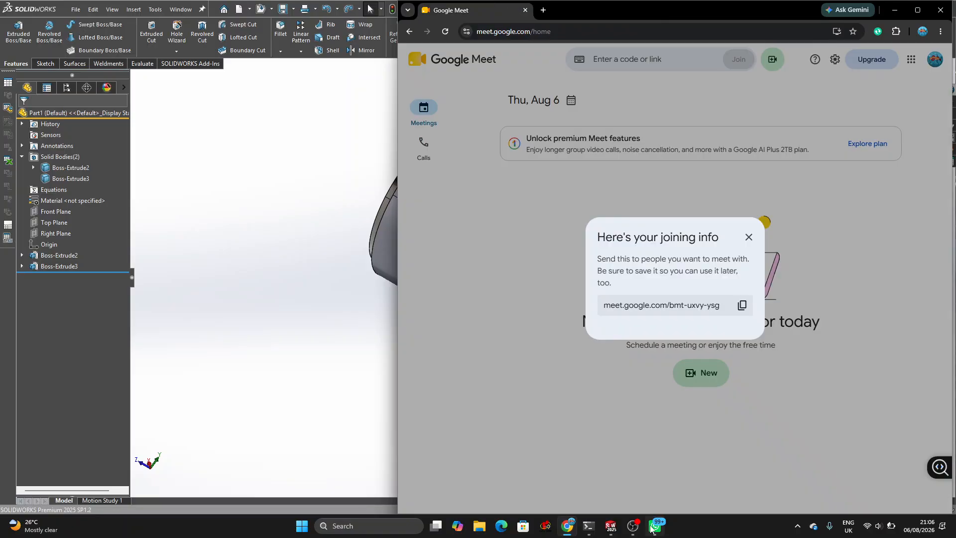
Switch to WhatsApp and open the newly sent meeting link from the group chat in Chrome.
{"action": "left_click", "coordinate": [655, 527]}
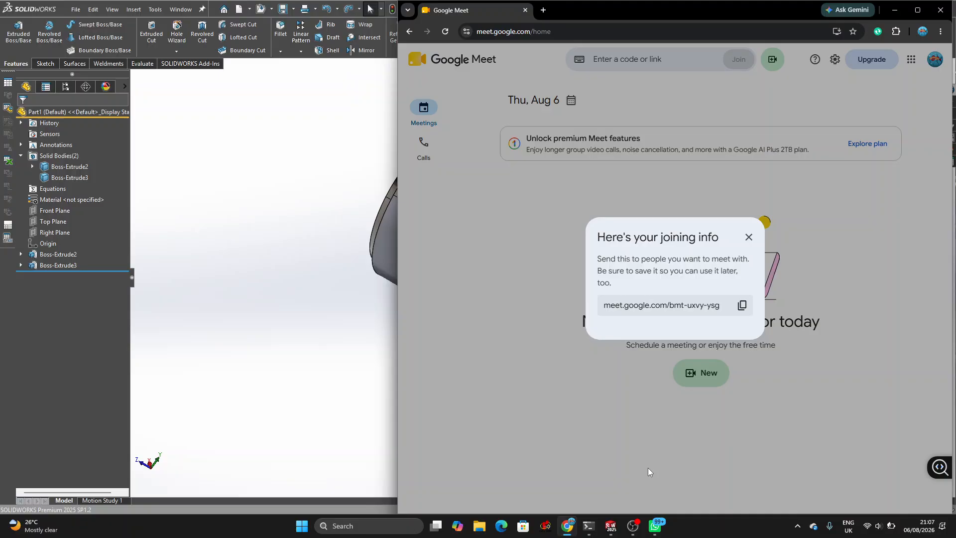
{"action": "left_click", "coordinate": [656, 532]}
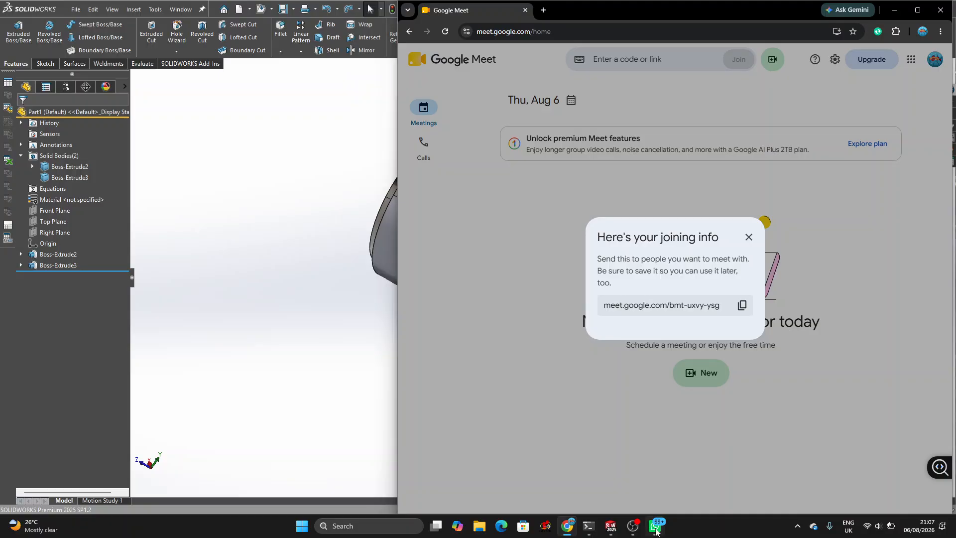
{"action": "left_click", "coordinate": [656, 532]}
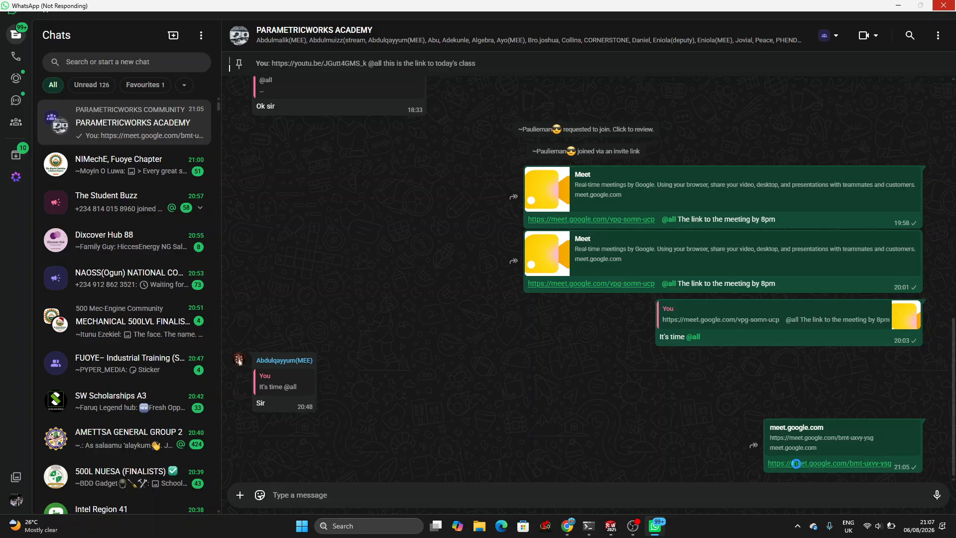
{"action": "left_click", "coordinate": [796, 463]}
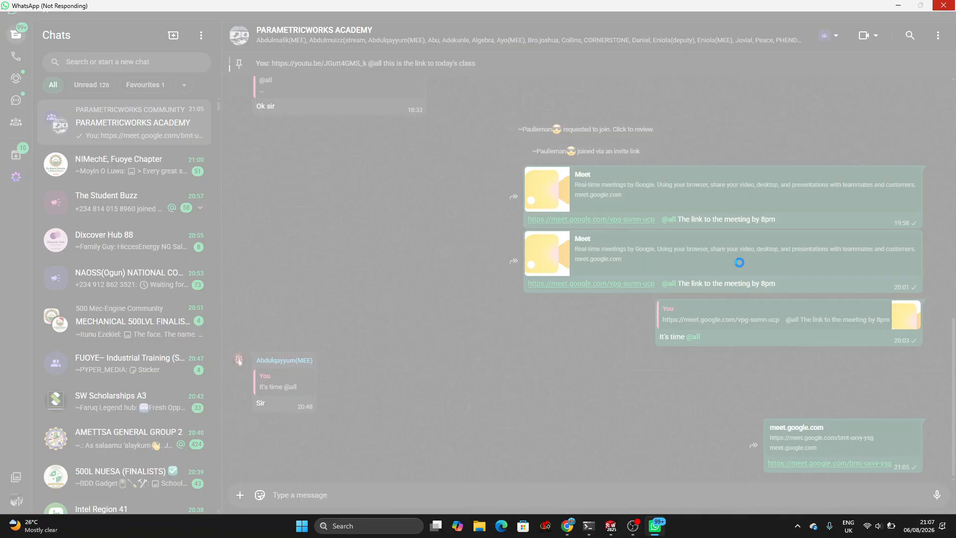
{"action": "mouse_move", "coordinate": [569, 532]}
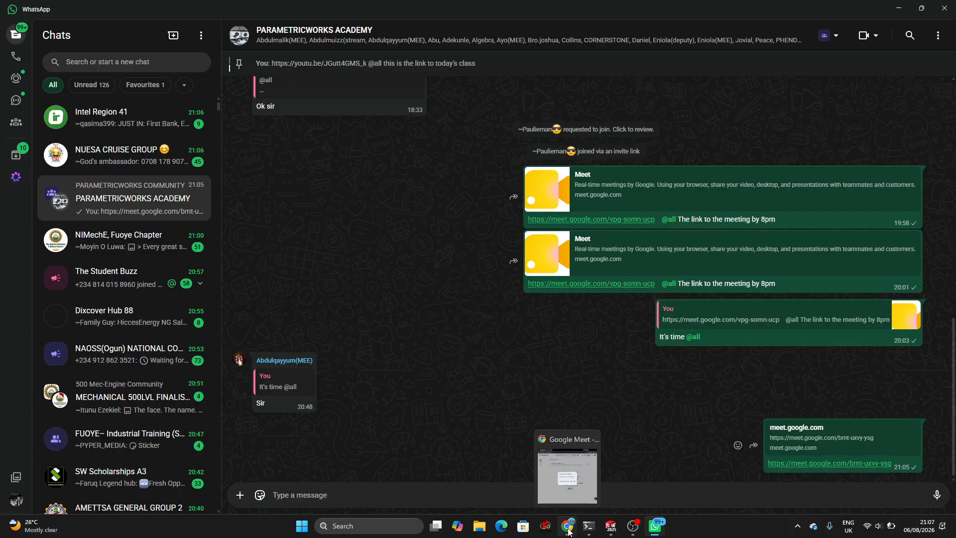
{"action": "left_click", "coordinate": [568, 475]}
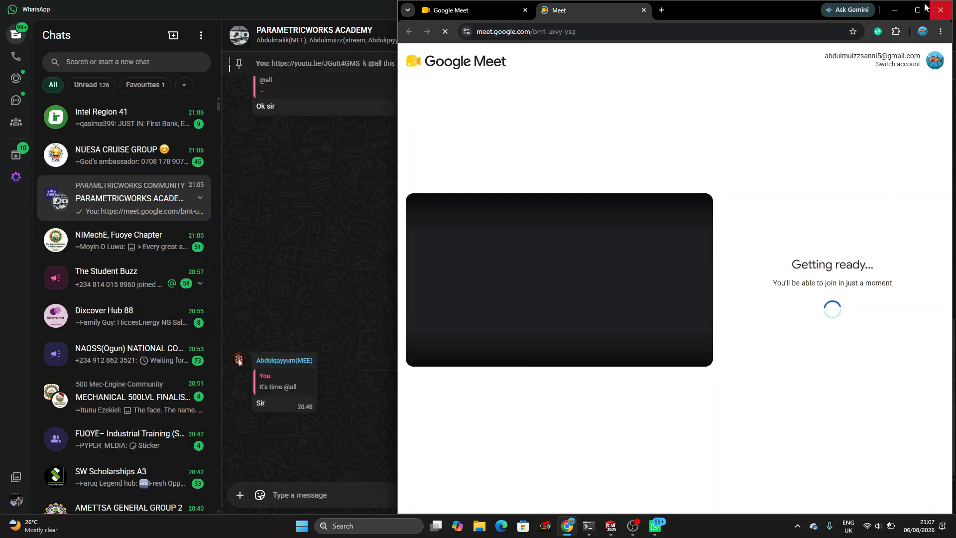
{"action": "left_click", "coordinate": [893, 11]}
{"action": "left_click", "coordinate": [895, 11]}
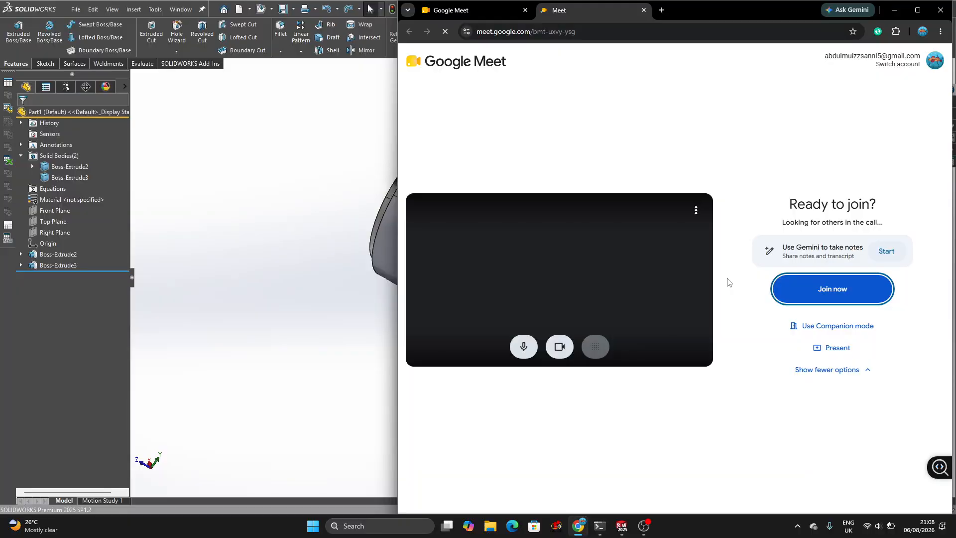
Join the new Google Meet call and admit all waiting guests.
{"action": "left_click", "coordinate": [792, 301]}
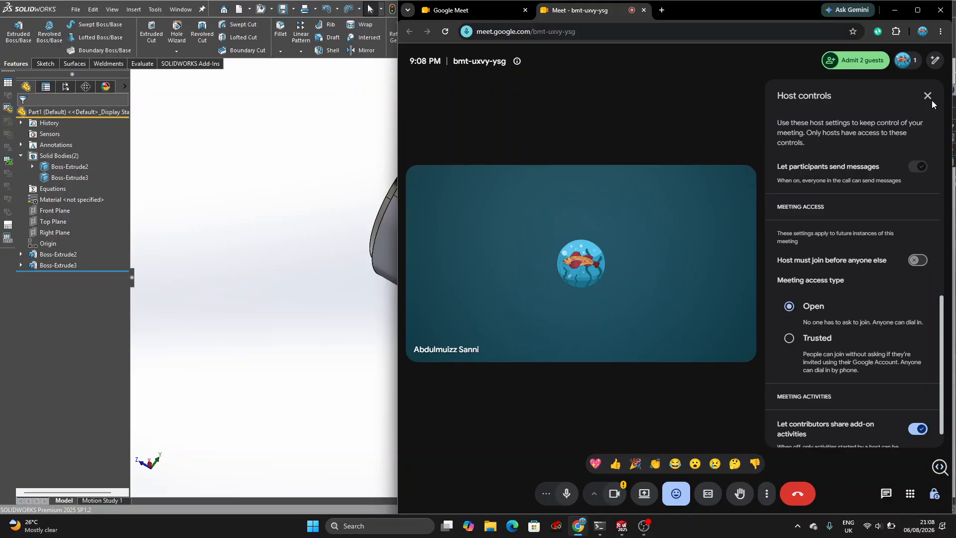
{"action": "left_click", "coordinate": [872, 60]}
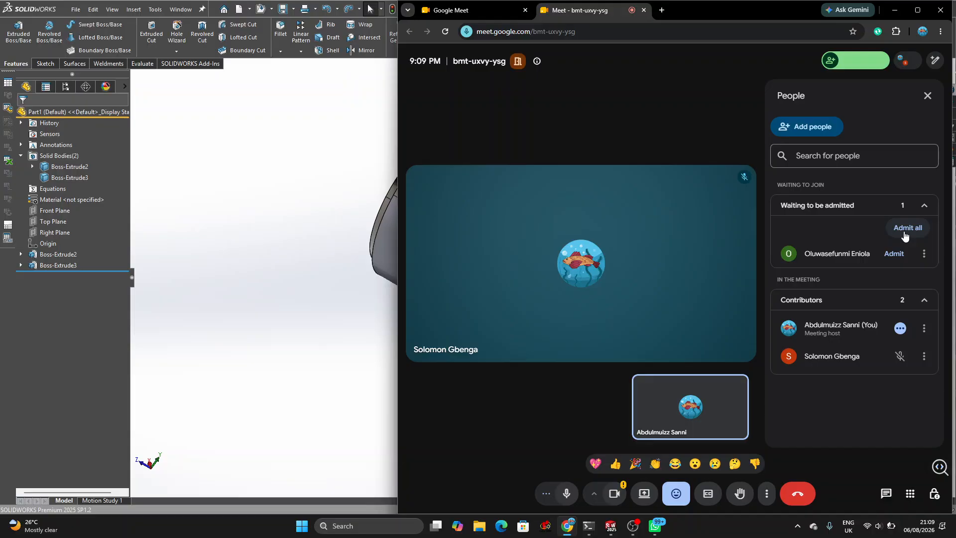
{"action": "left_click", "coordinate": [904, 233]}
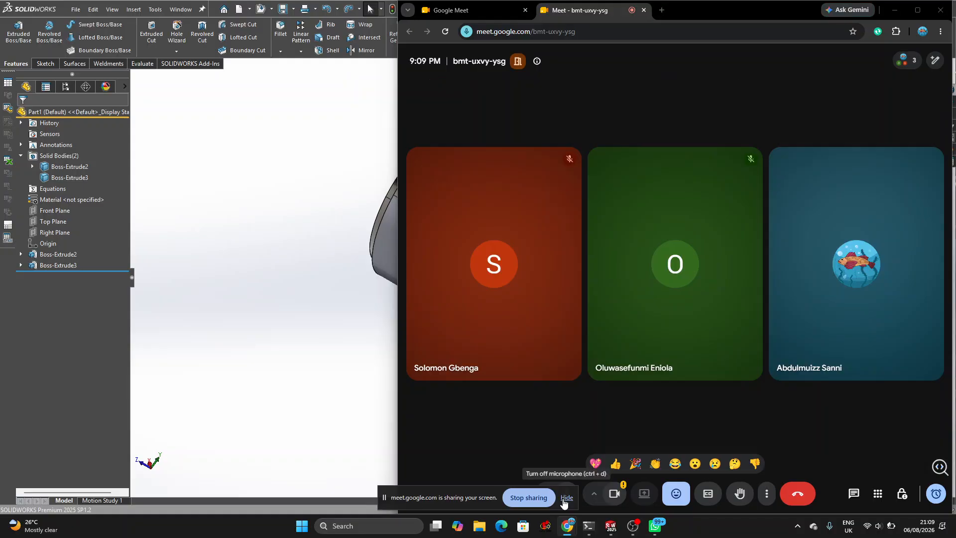
Hide the screen-sharing notice and choose to show the presented screen anyway.
{"action": "left_click", "coordinate": [566, 498]}
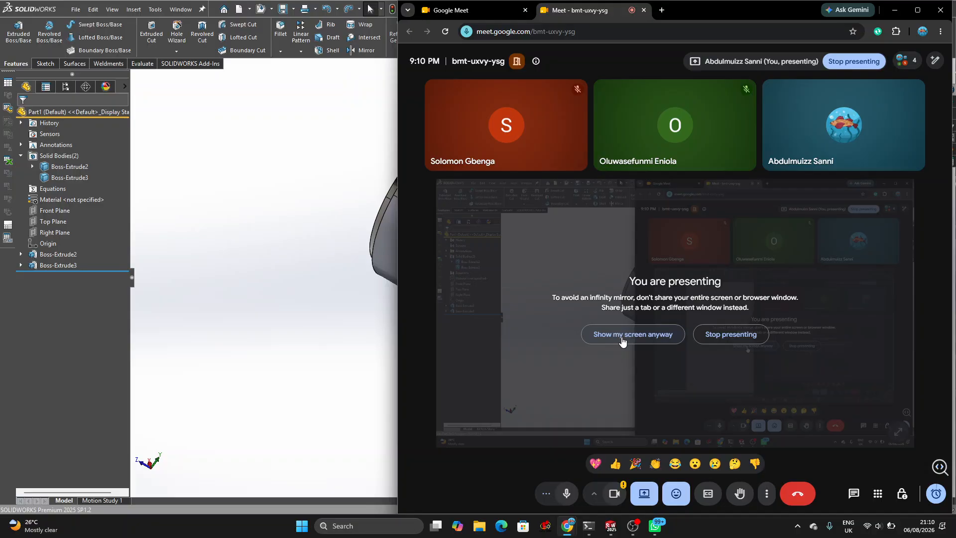
{"action": "left_click", "coordinate": [622, 341]}
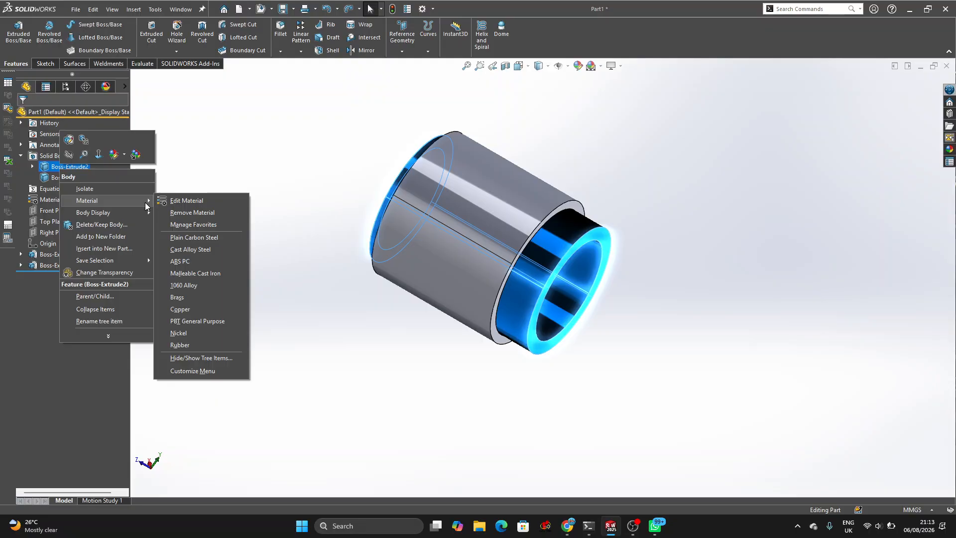
Switch to SOLIDWORKS and assign a material to the outer ring body separately from the tube.
{"action": "left_click", "coordinate": [432, 402]}
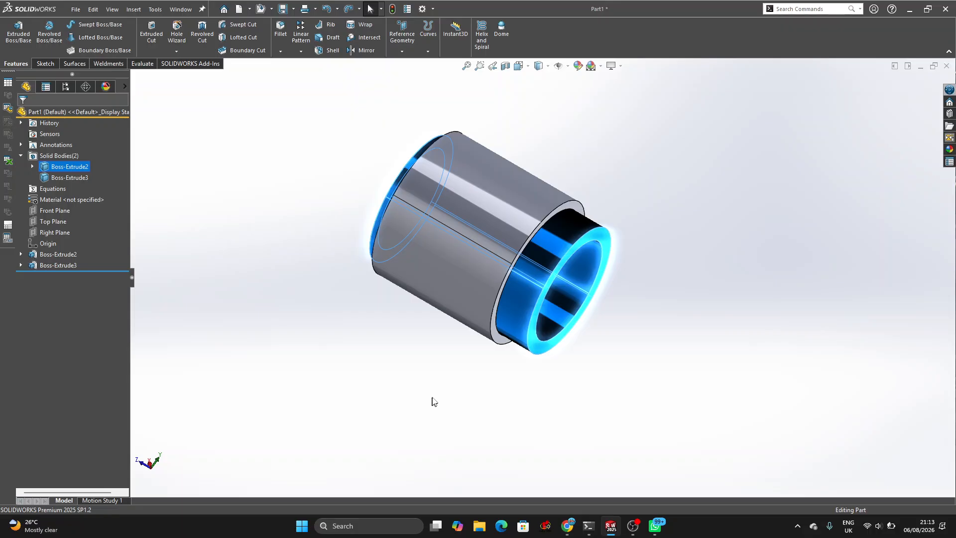
{"action": "right_click", "coordinate": [82, 175]}
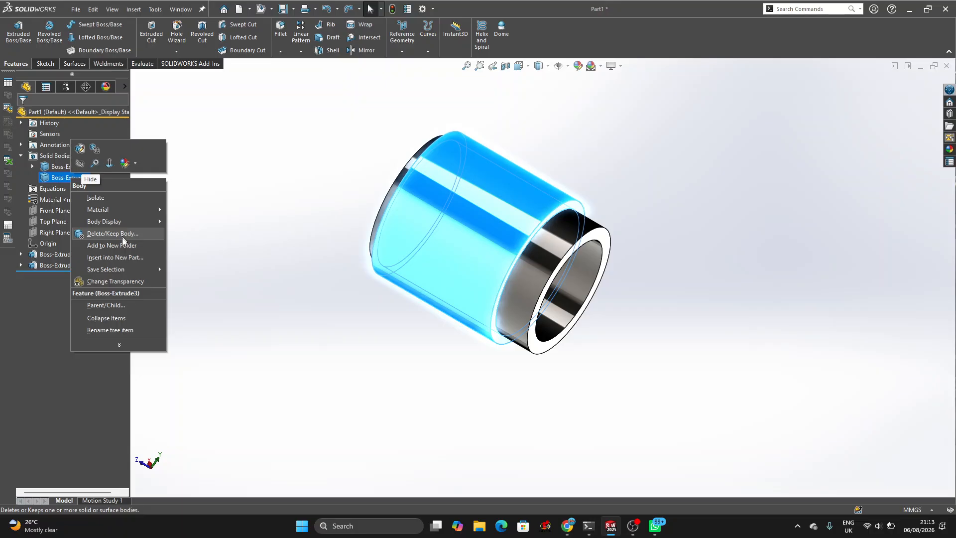
{"action": "left_click", "coordinate": [179, 204]}
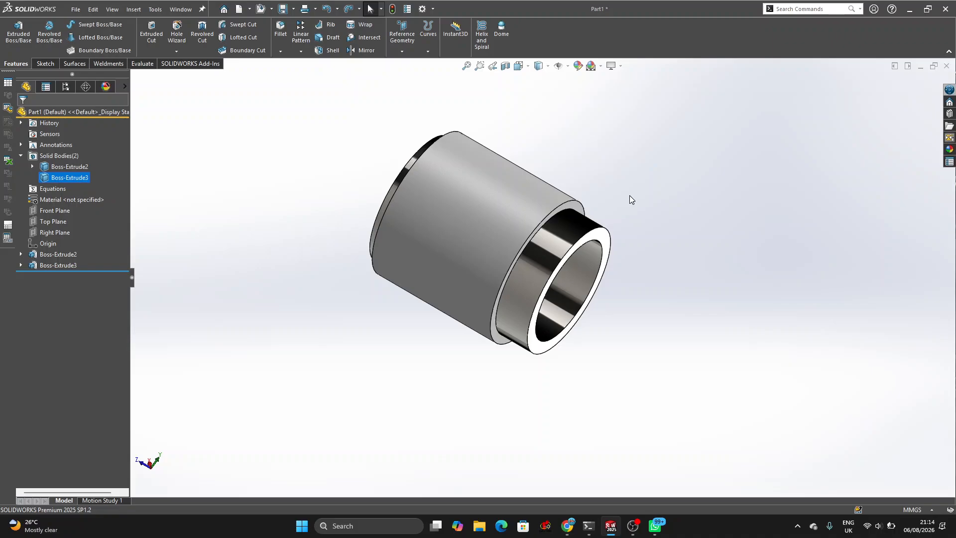
Edit the outer ring's extrusion to merge its result with the tube, keeping the Offset From Surface end condition.
{"action": "middle_click_drag", "start_coordinate": [630, 195], "coordinate": [476, 221]}
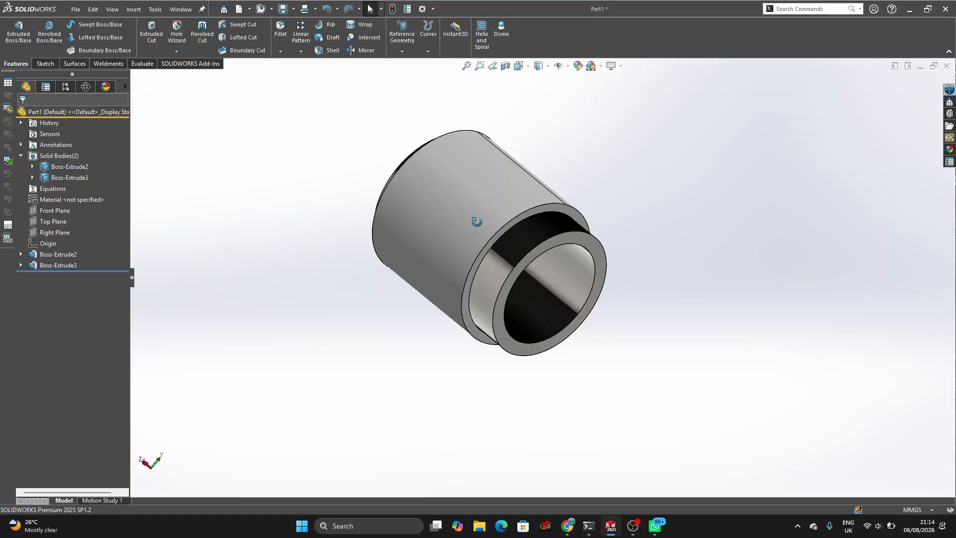
{"action": "middle_click_drag", "start_coordinate": [477, 221], "coordinate": [518, 248]}
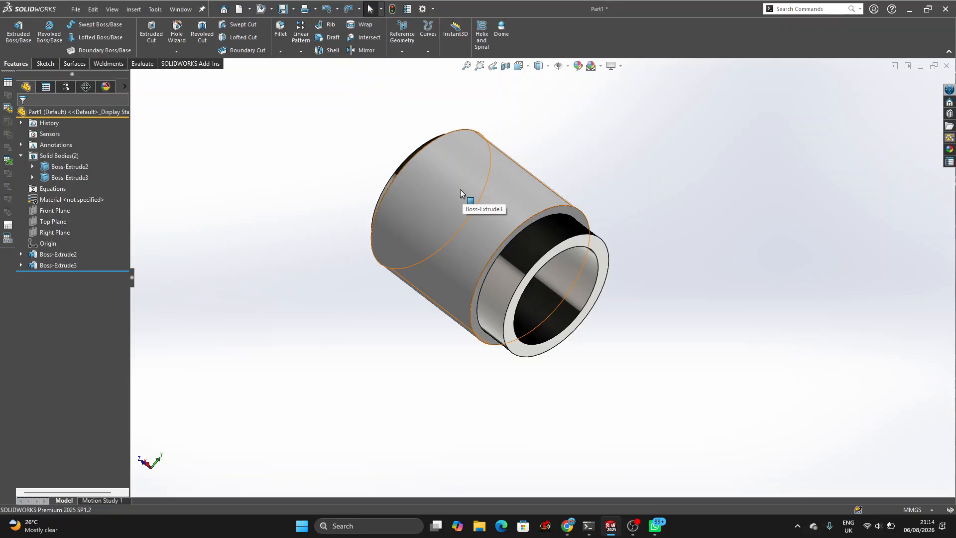
{"action": "middle_click_drag", "start_coordinate": [460, 189], "coordinate": [422, 153]}
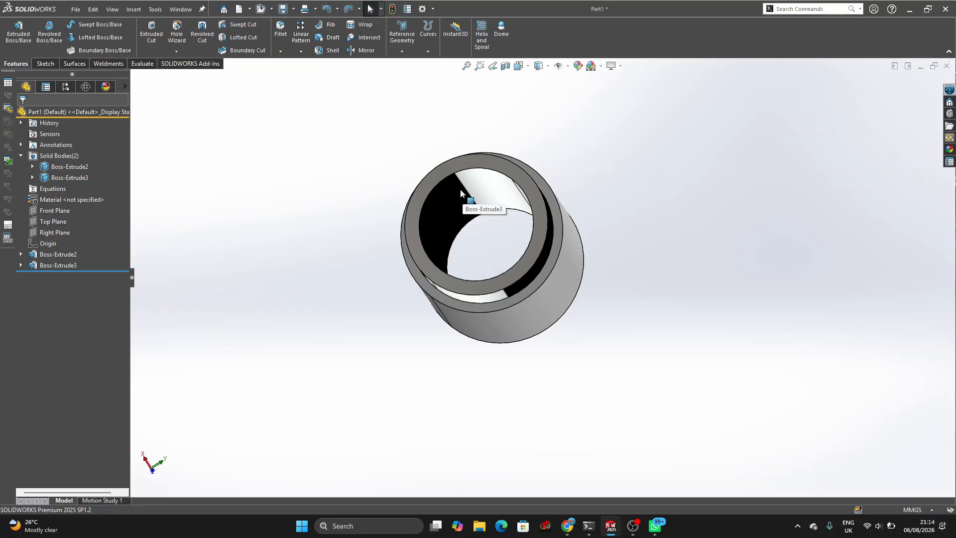
{"action": "middle_click_drag", "start_coordinate": [460, 190], "coordinate": [381, 187]}
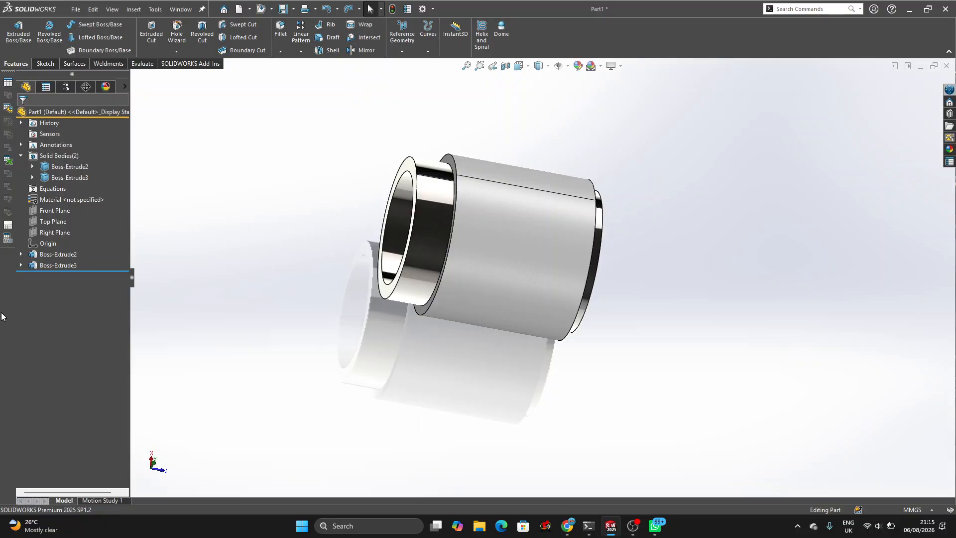
{"action": "right_click", "coordinate": [62, 261]}
{"action": "left_click", "coordinate": [73, 232]}
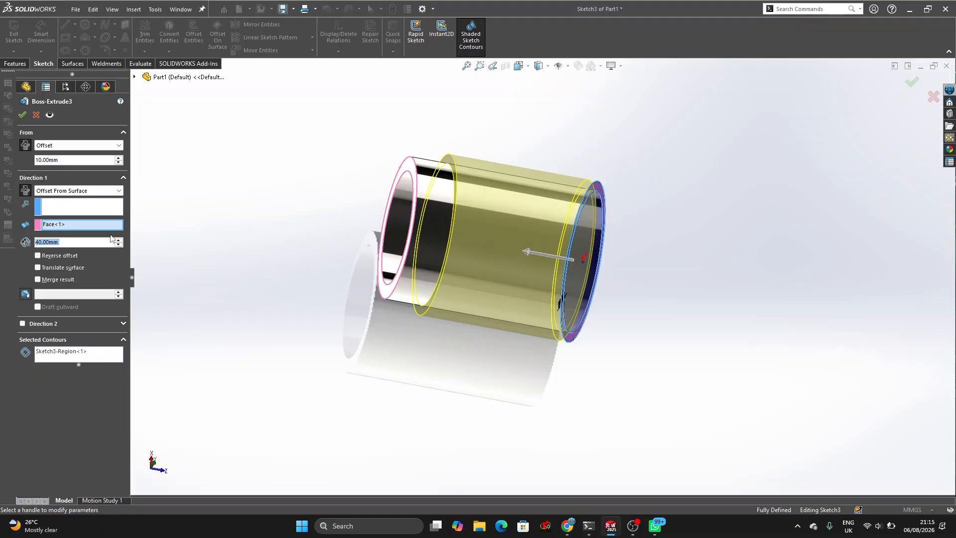
{"action": "middle_click_drag", "start_coordinate": [358, 239], "coordinate": [538, 309]}
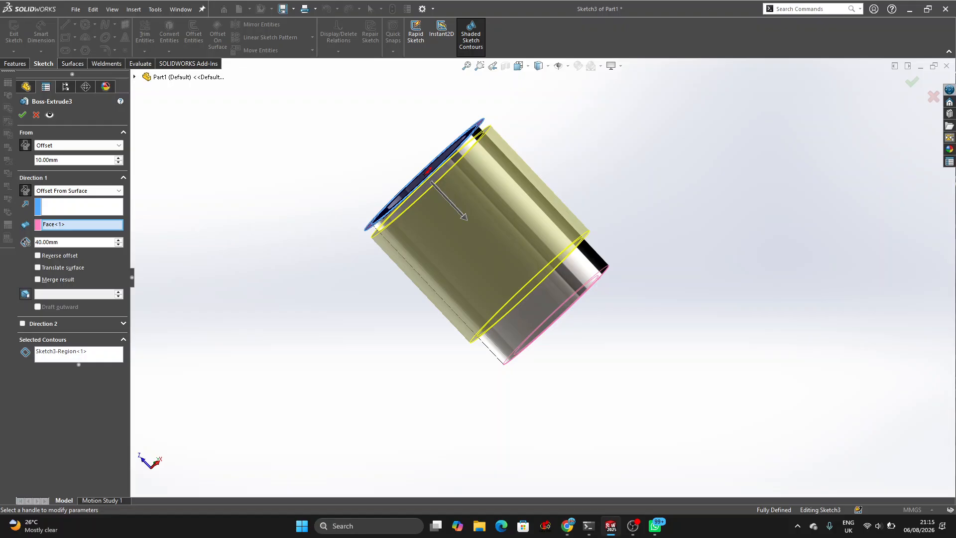
{"action": "left_click", "coordinate": [38, 280]}
{"action": "left_click", "coordinate": [99, 191]}
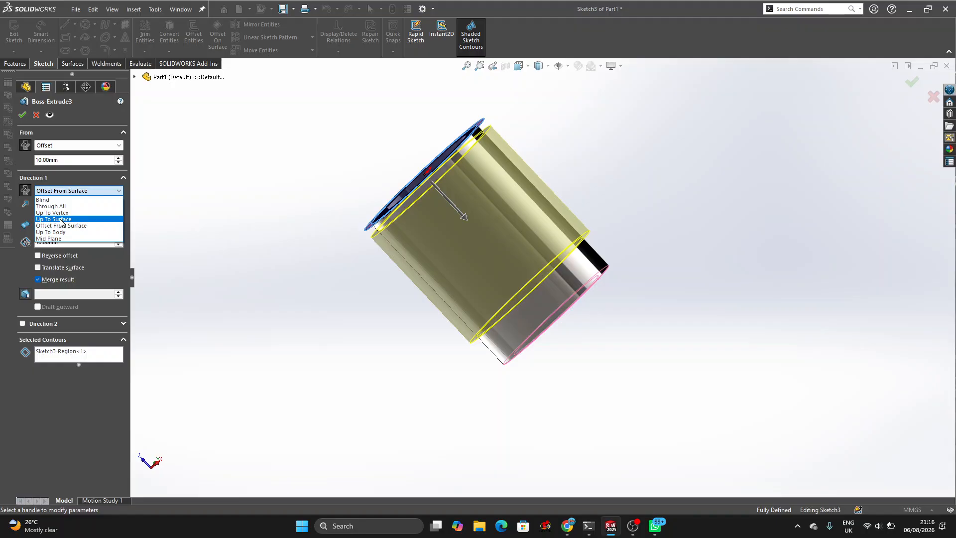
{"action": "left_click", "coordinate": [61, 225]}
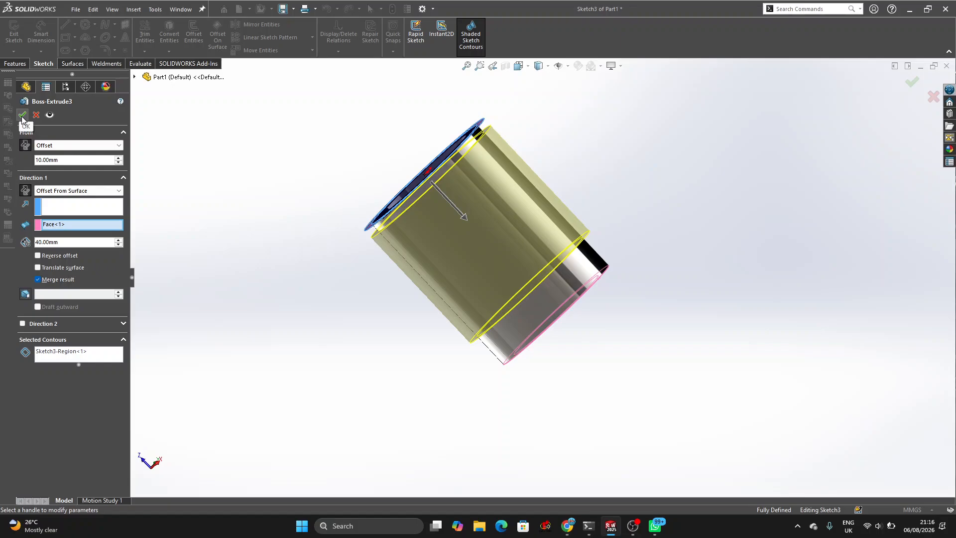
{"action": "left_click", "coordinate": [59, 191]}
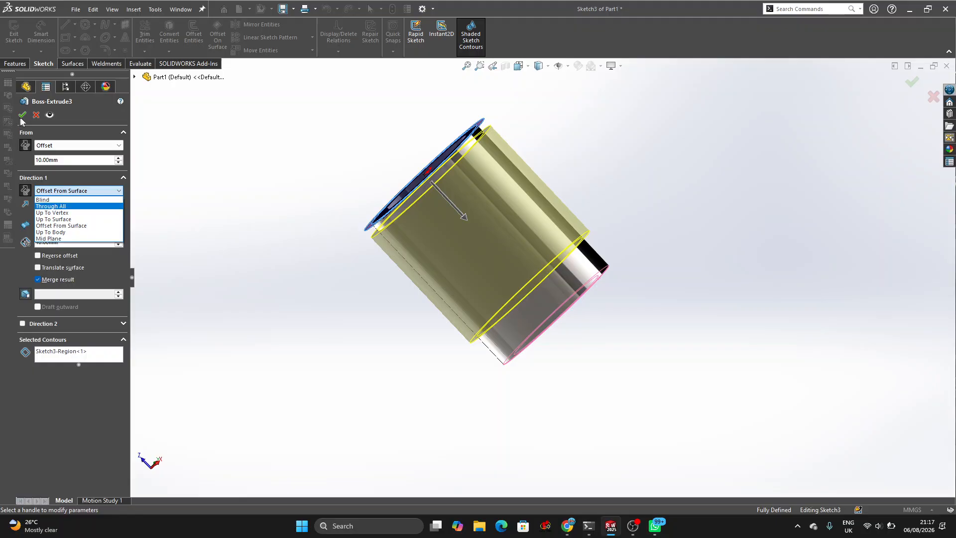
{"action": "left_click", "coordinate": [24, 115]}
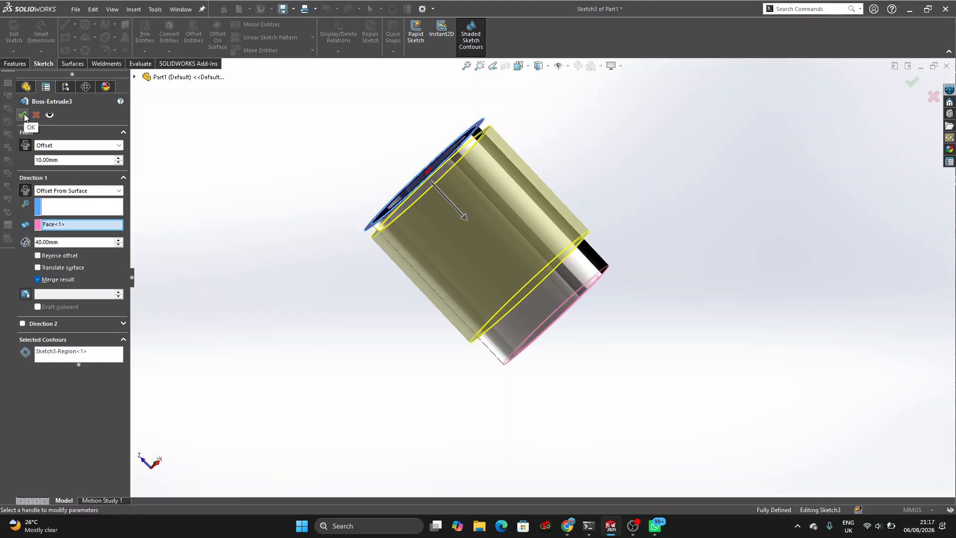
Switch to File Explorer and look through the practice problem PDFs in Documents > CSWP Practice Problem > Level01_BasicSketch.
{"action": "key", "text": "super+e"}
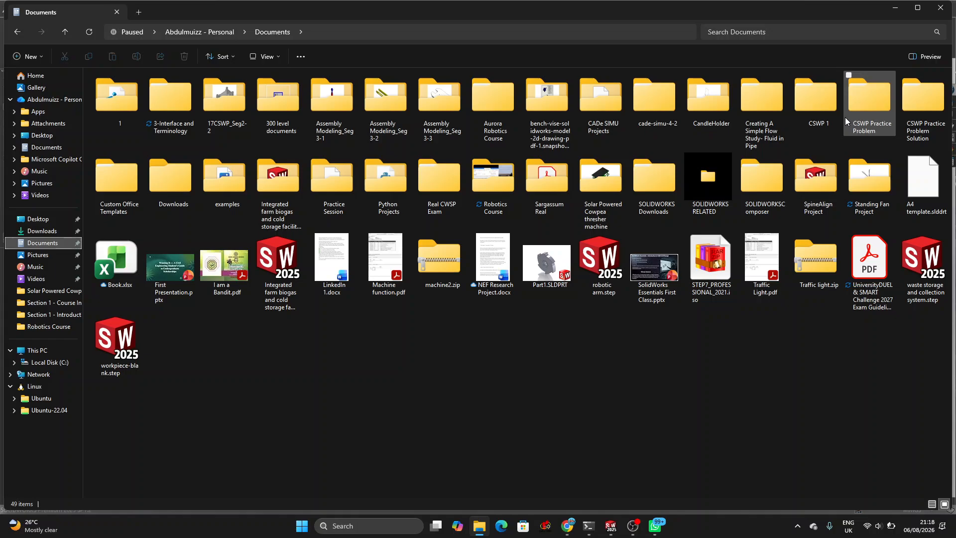
{"action": "mouse_move", "coordinate": [868, 103]}
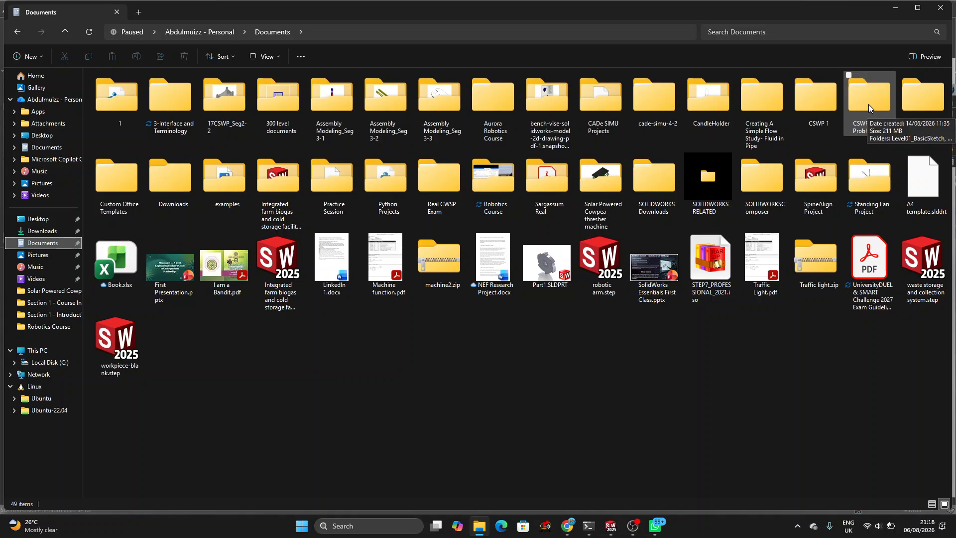
{"action": "left_click", "coordinate": [868, 104]}
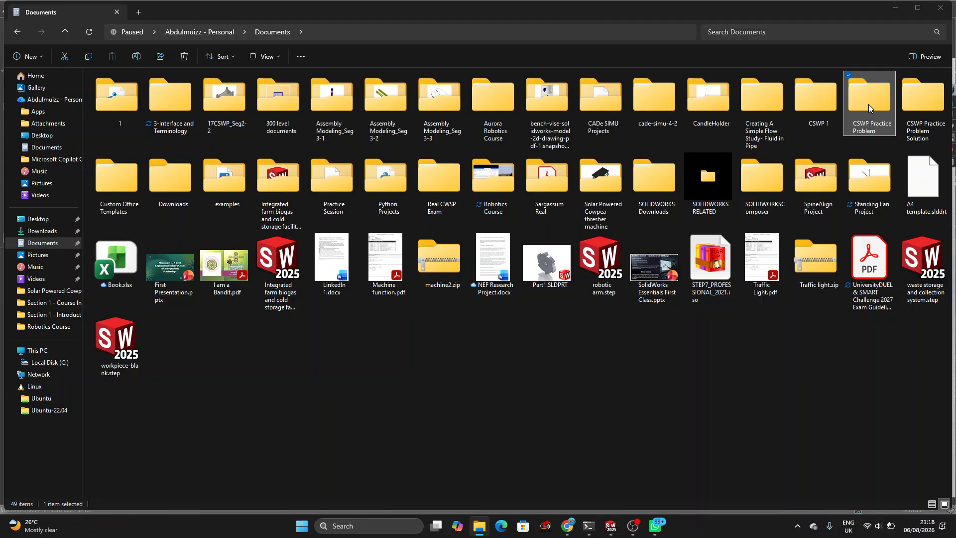
{"action": "double_click", "coordinate": [868, 104]}
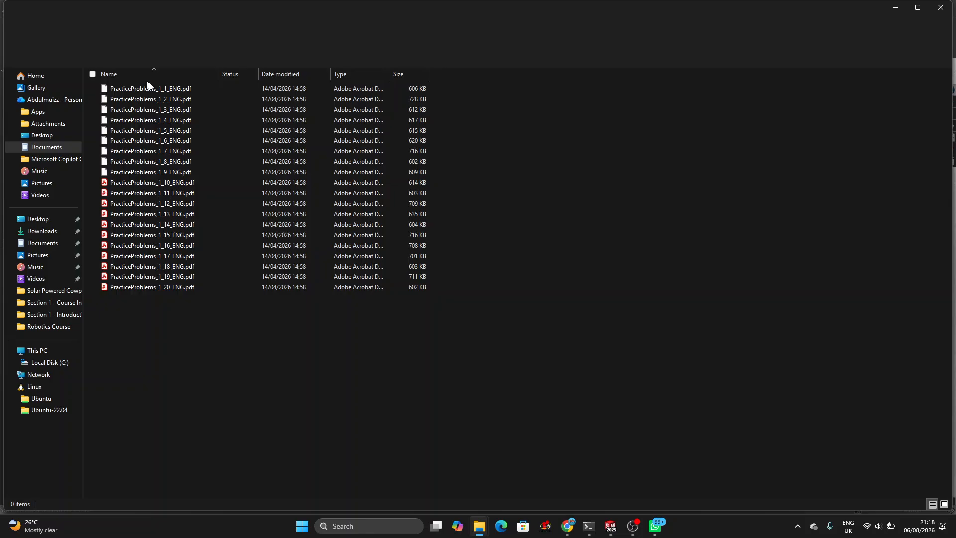
{"action": "left_click", "coordinate": [139, 90]}
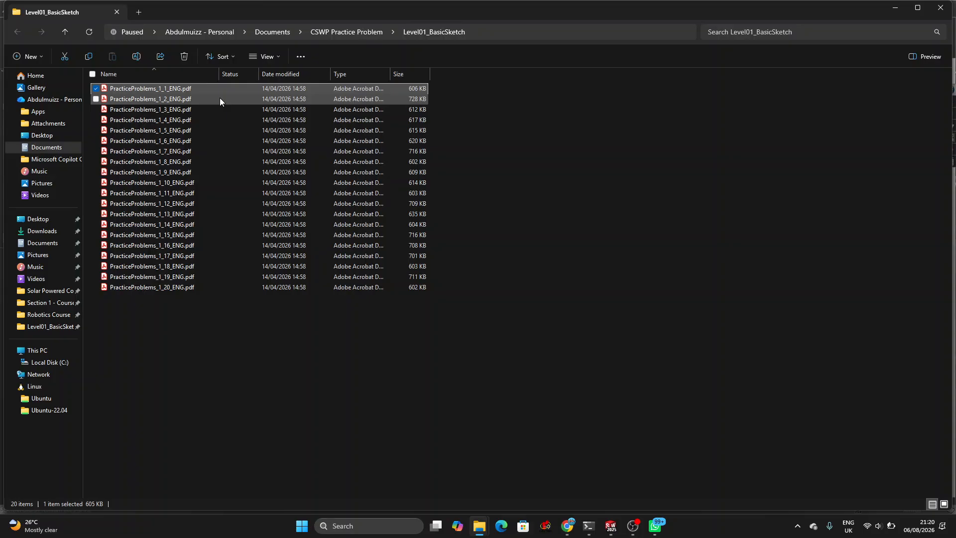
{"action": "left_click", "coordinate": [220, 98]}
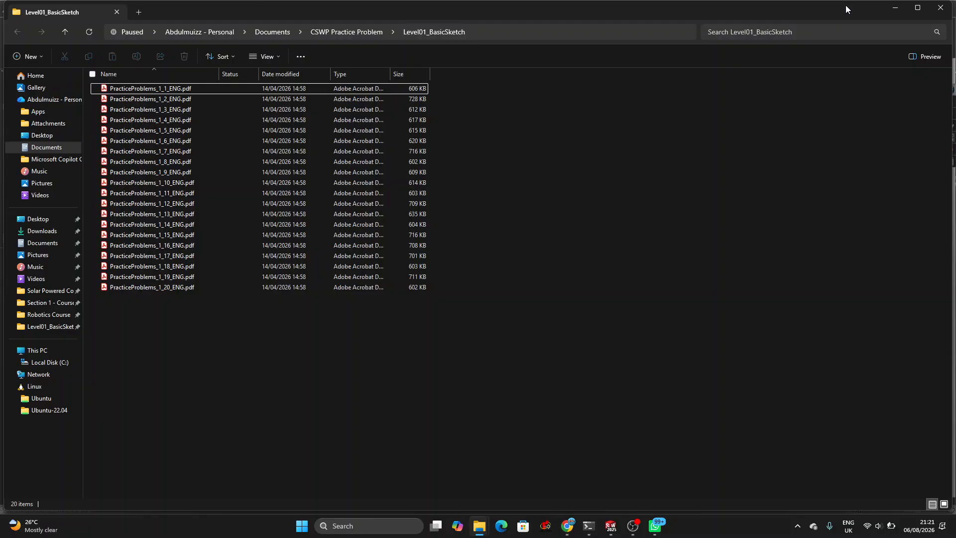
{"action": "key", "text": "alt+Up"}
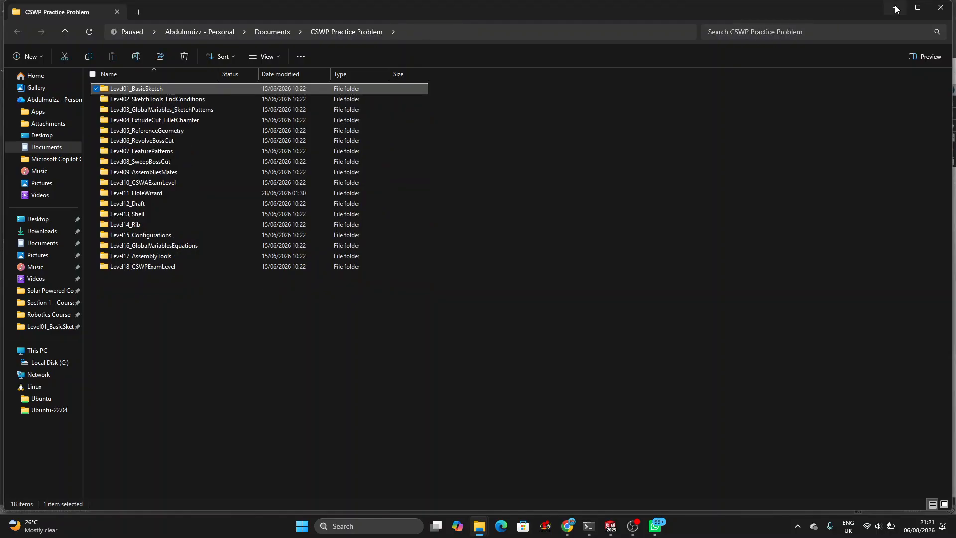
{"action": "left_click", "coordinate": [895, 9]}
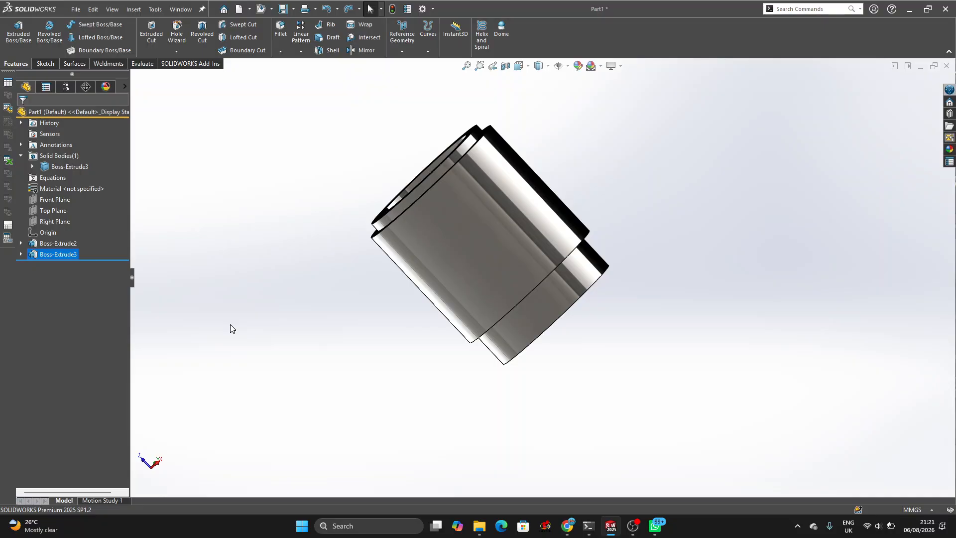
Switch to the Google Meet window in Chrome and check the call participants and the presented screen.
{"action": "scroll", "coordinate": [601, 231], "scroll_direction": "up", "scroll_amount": 5}
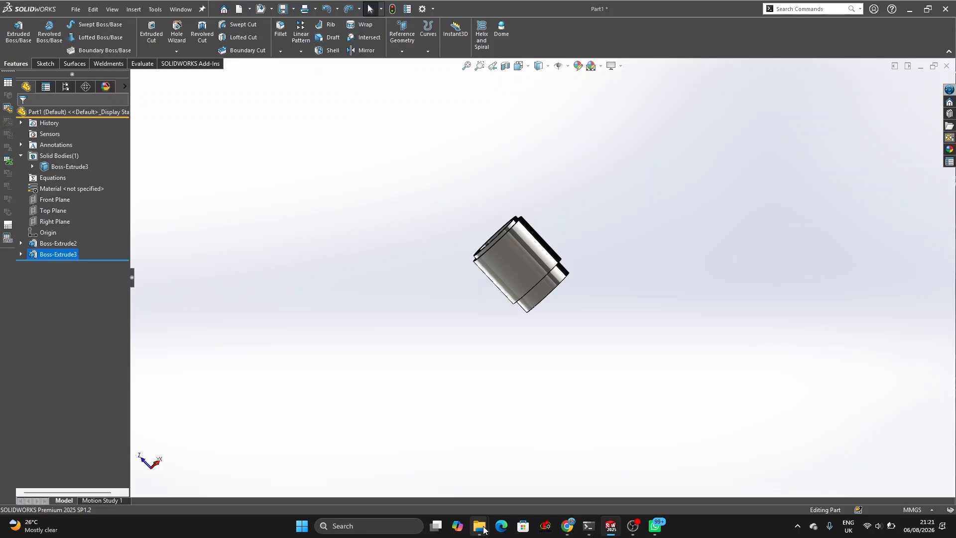
{"action": "left_click", "coordinate": [436, 526]}
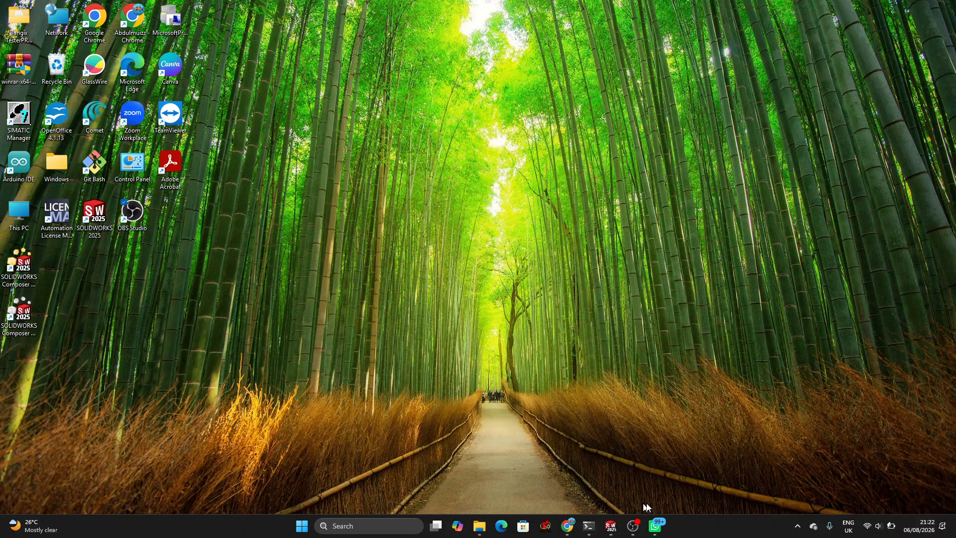
{"action": "left_click", "coordinate": [566, 526]}
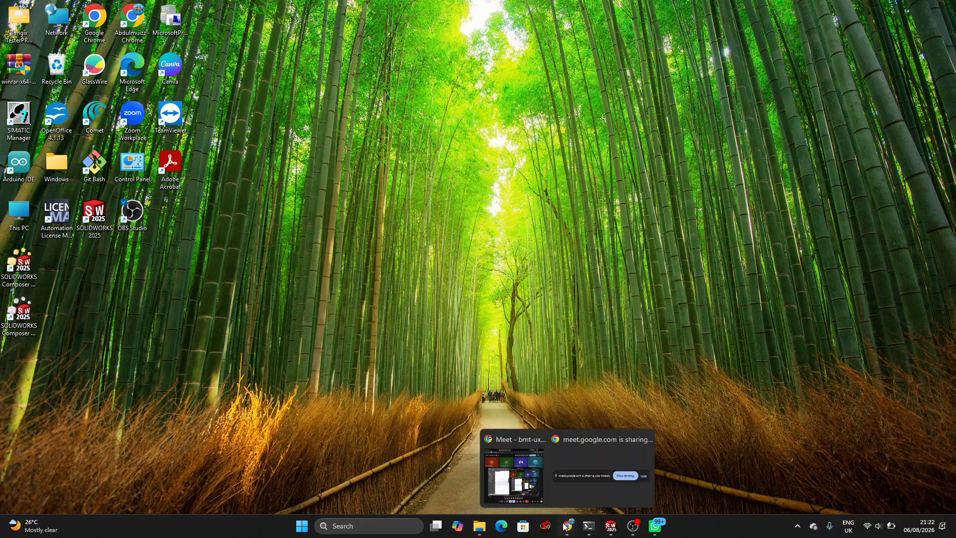
{"action": "left_click", "coordinate": [565, 526]}
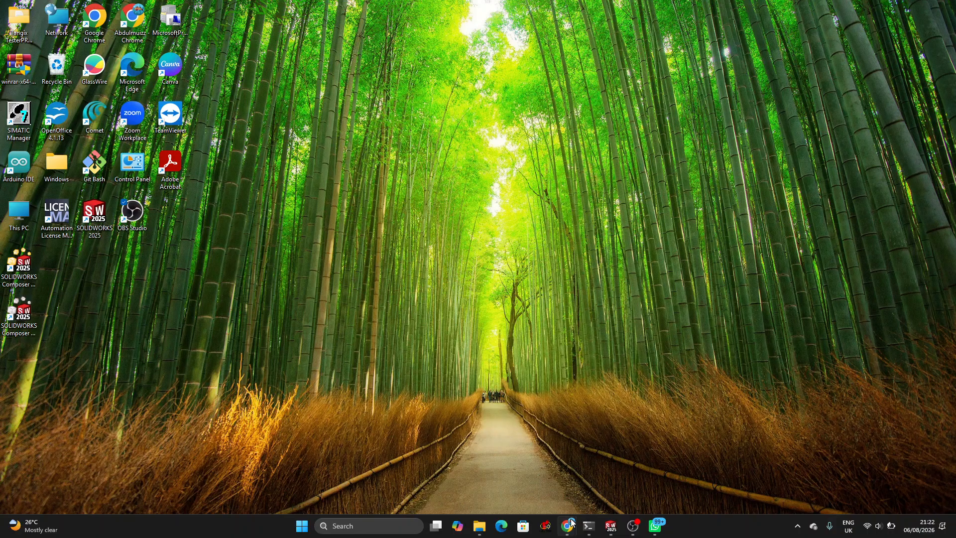
{"action": "left_click", "coordinate": [568, 525]}
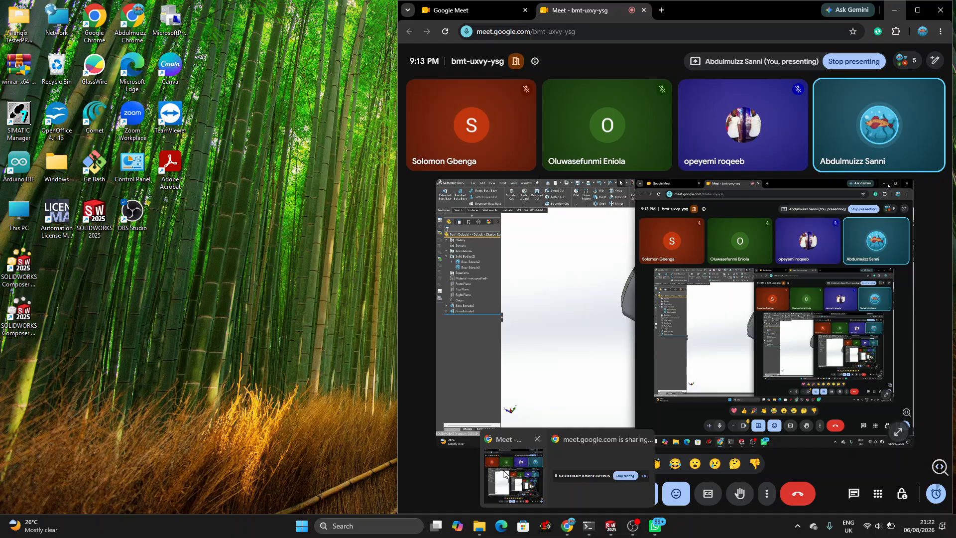
{"action": "left_click", "coordinate": [504, 473]}
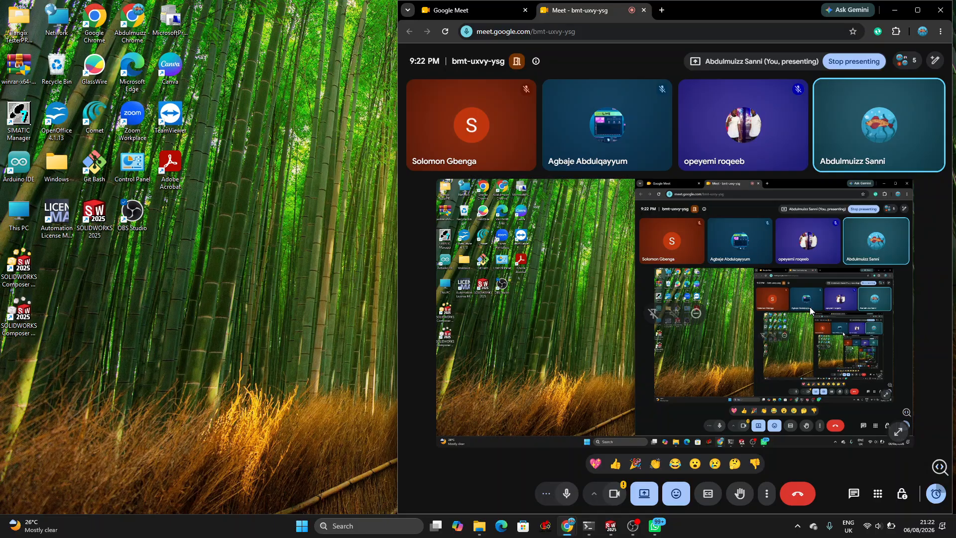
{"action": "left_click", "coordinate": [479, 526]}
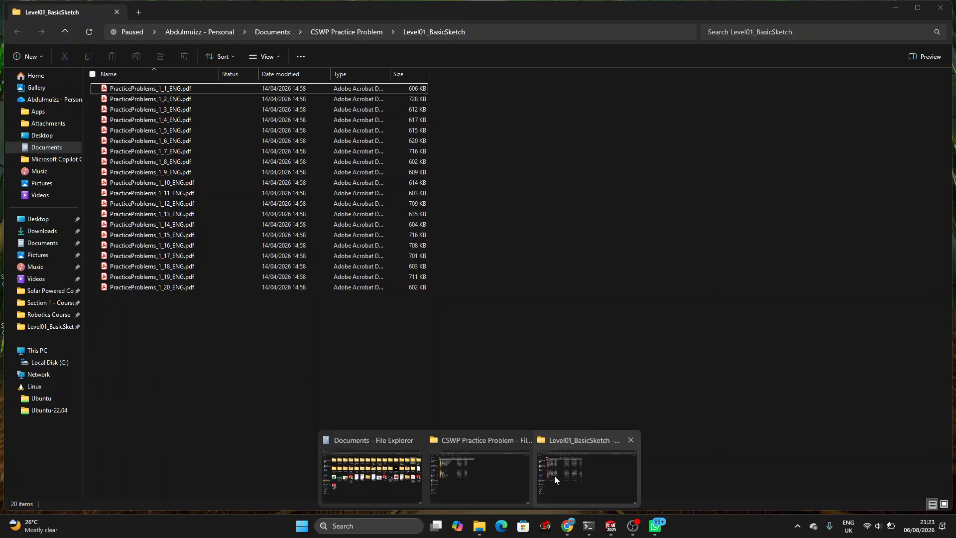
{"action": "left_click", "coordinate": [554, 477]}
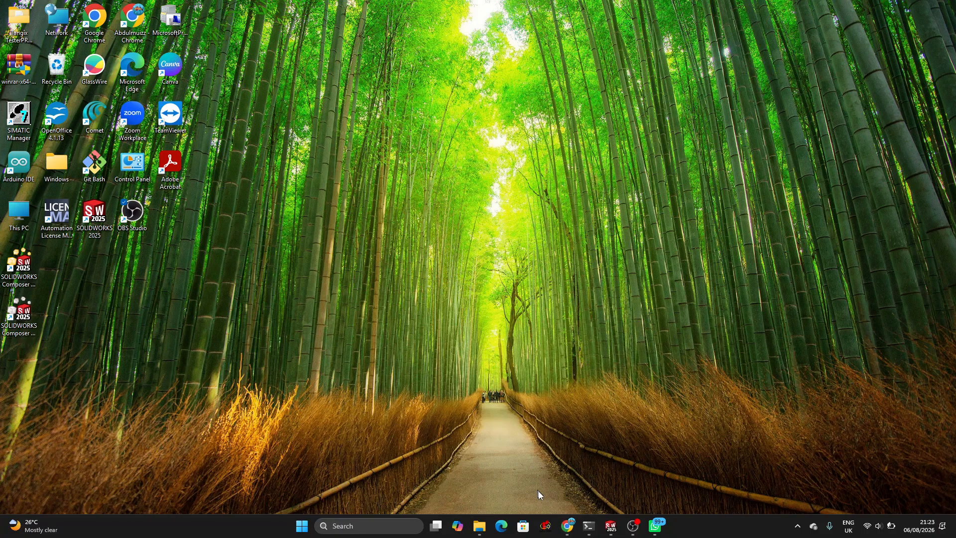
{"action": "left_click", "coordinate": [479, 525]}
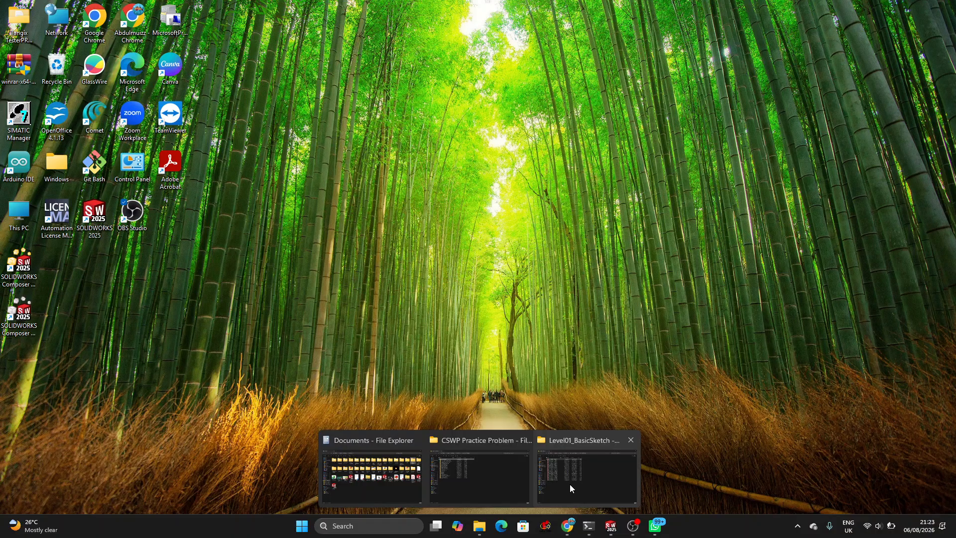
{"action": "left_click", "coordinate": [478, 527]}
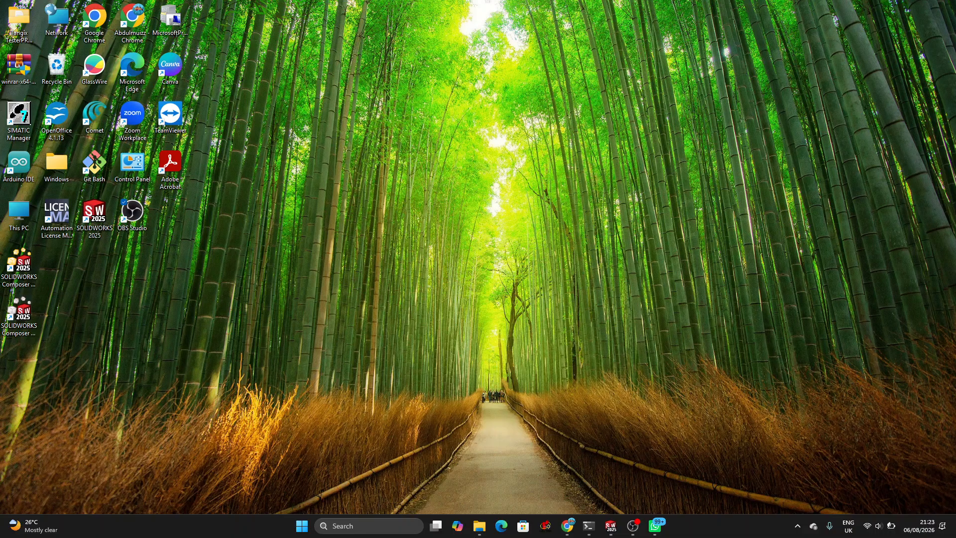
Switch to SOLIDWORKS and delete the tube's extrusion together with its dependent ring sketch and extrusion.
{"action": "left_click", "coordinate": [611, 526]}
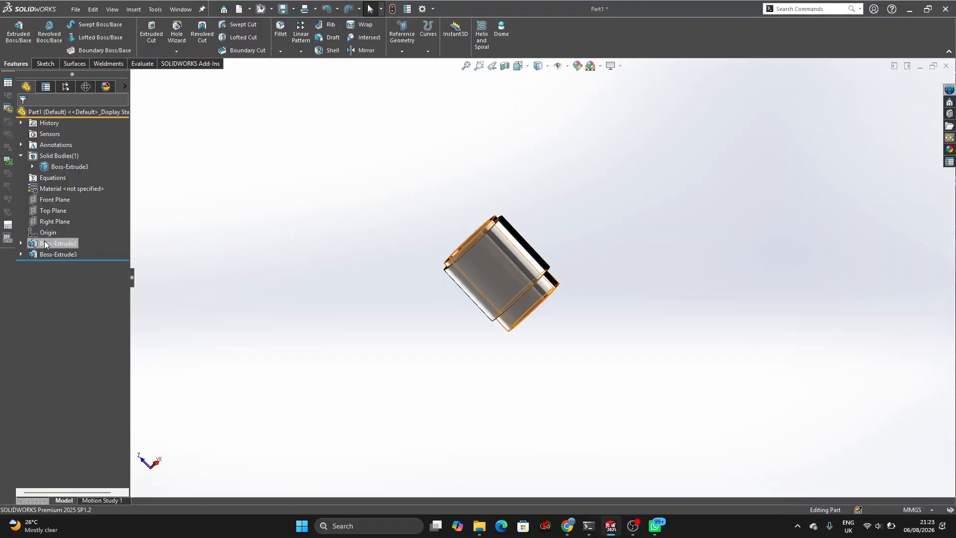
{"action": "right_click", "coordinate": [44, 244]}
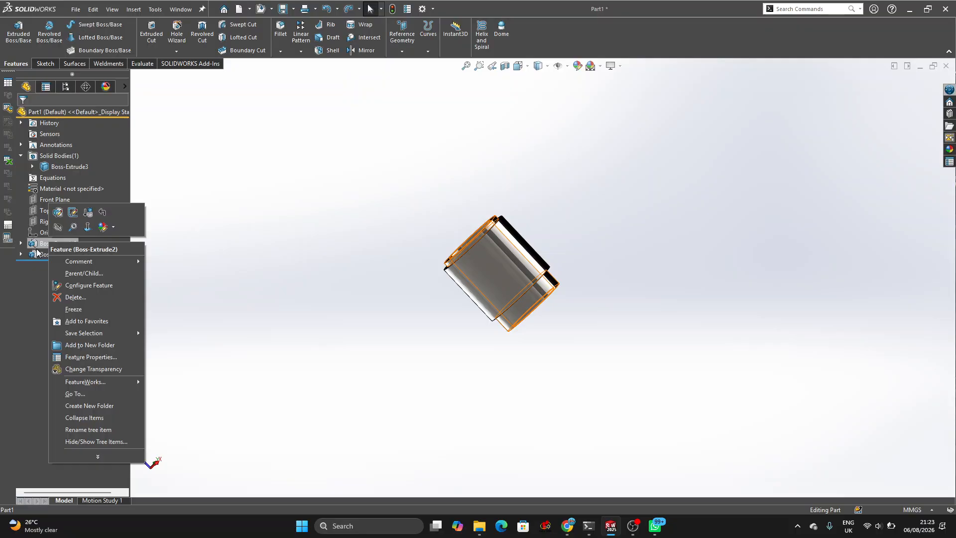
{"action": "left_click", "coordinate": [87, 298]}
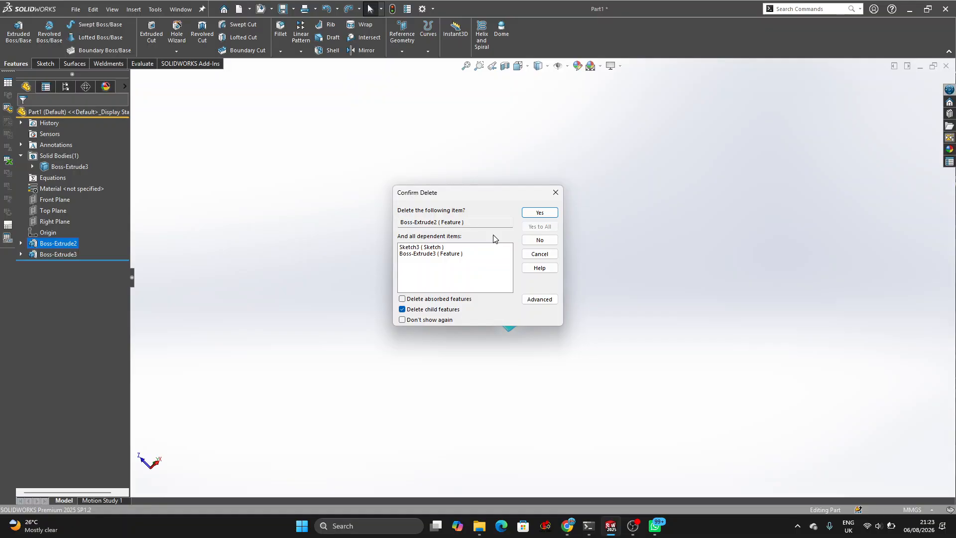
{"action": "key", "text": "Return"}
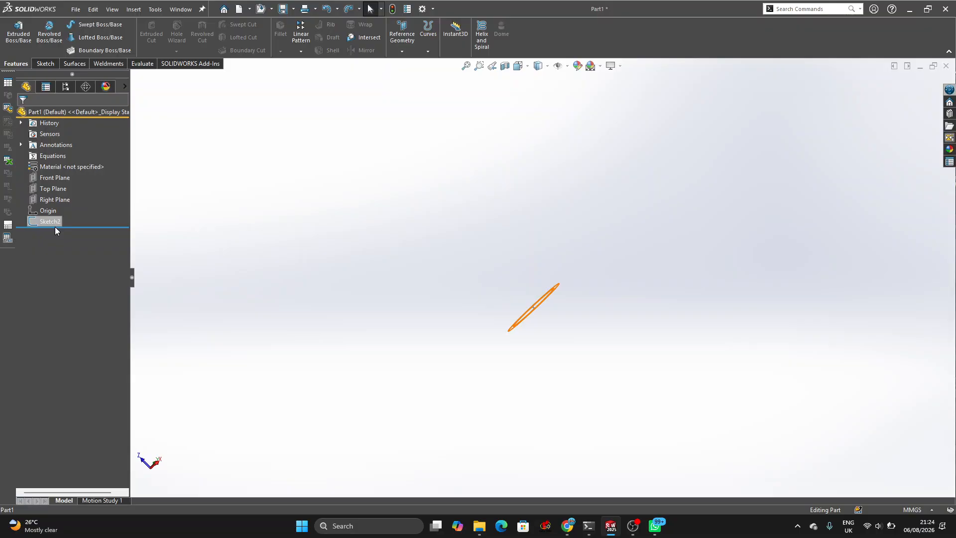
Delete the remaining sketch from the part and start a new sketch on the Top Plane.
{"action": "left_click", "coordinate": [54, 226]}
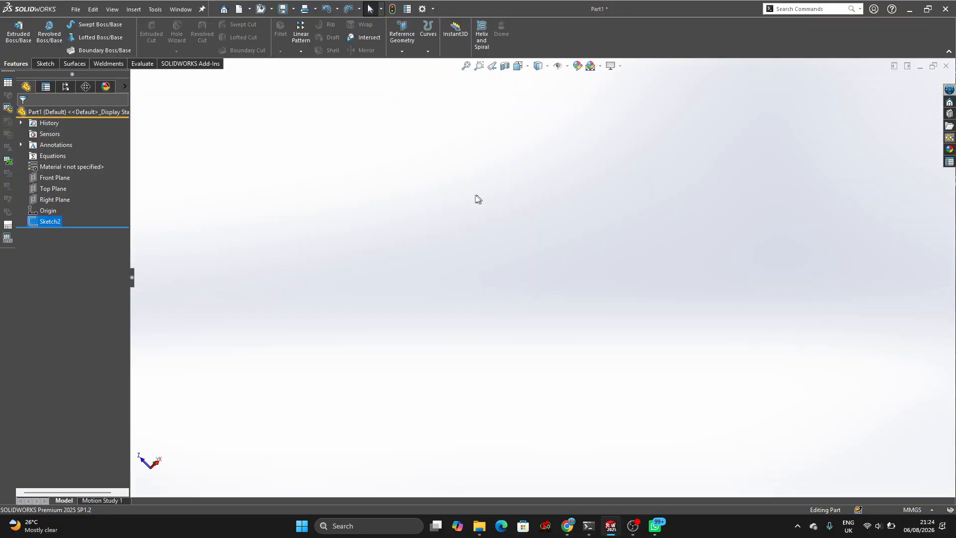
{"action": "key", "text": "ctrl+z"}
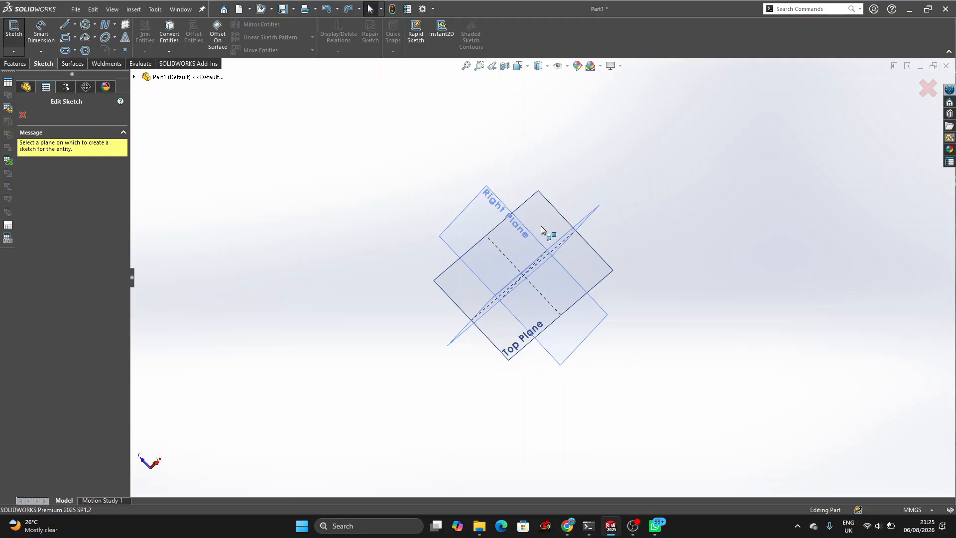
{"action": "middle_click_drag", "start_coordinate": [541, 225], "coordinate": [170, 125]}
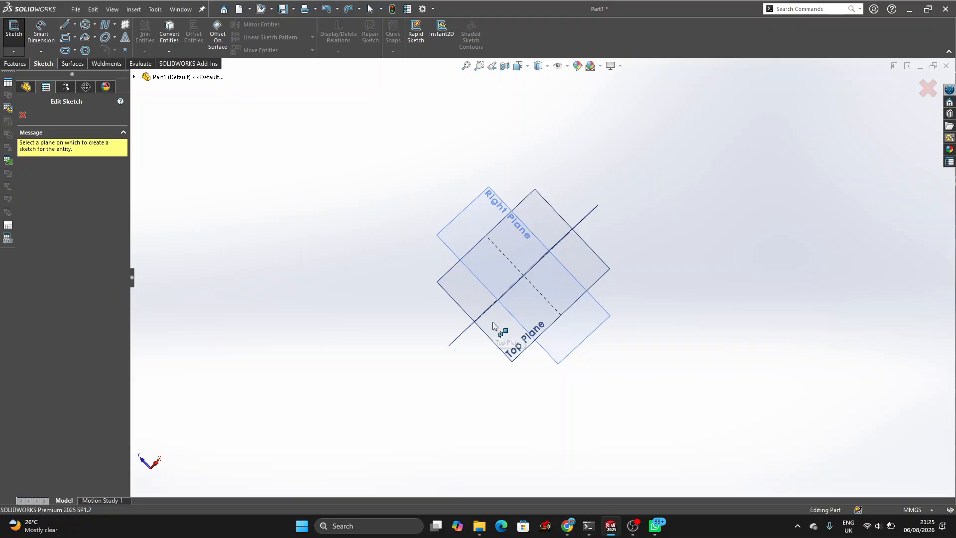
{"action": "mouse_move", "coordinate": [492, 322]}
{"action": "middle_mouse_down"}
{"action": "mouse_move", "coordinate": [439, 328]}
{"action": "mouse_move", "coordinate": [492, 322]}
{"action": "mouse_move", "coordinate": [537, 396]}
{"action": "middle_mouse_up"}
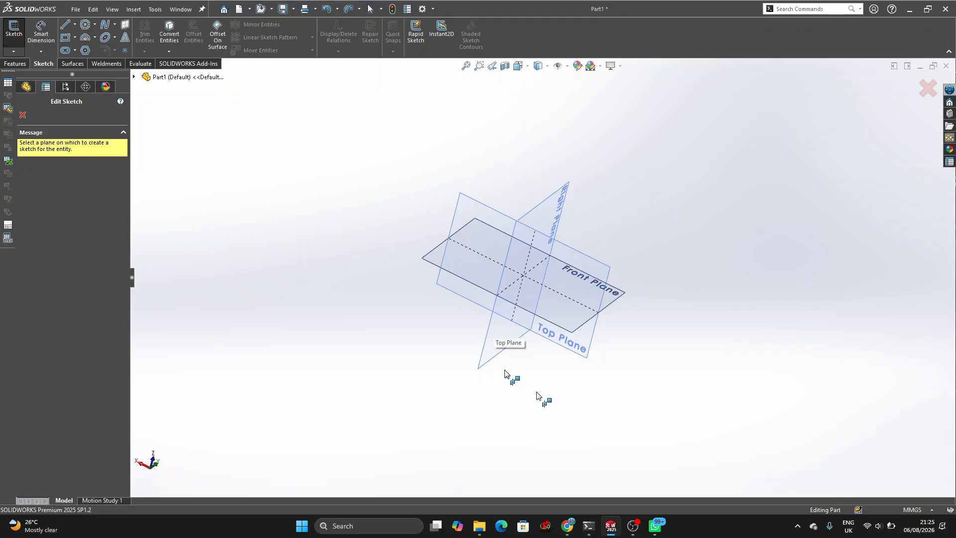
{"action": "left_click", "coordinate": [504, 373]}
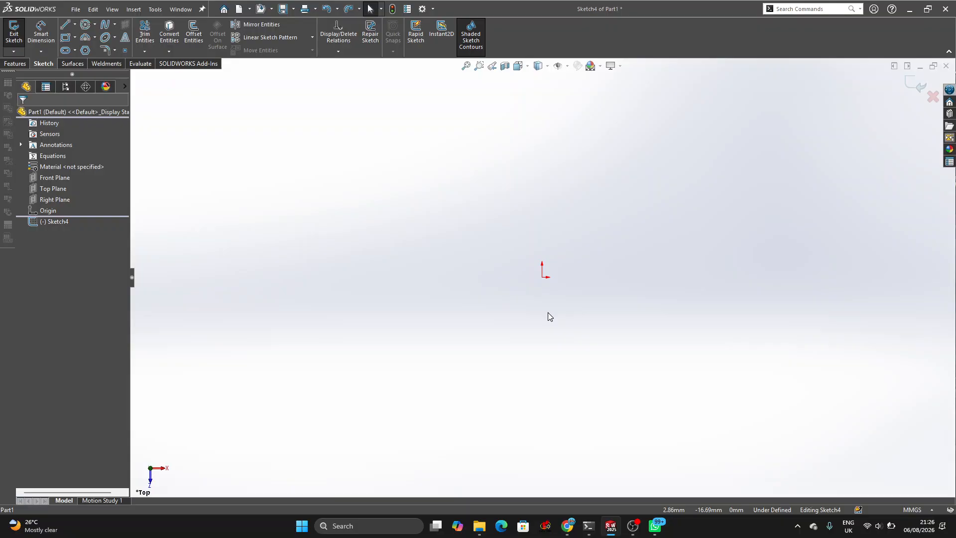
Sketch a horizontal corner rectangle about 56 mm by 13 mm, above and to the left of the origin.
{"action": "left_click", "coordinate": [66, 38]}
{"action": "left_click", "coordinate": [407, 189]}
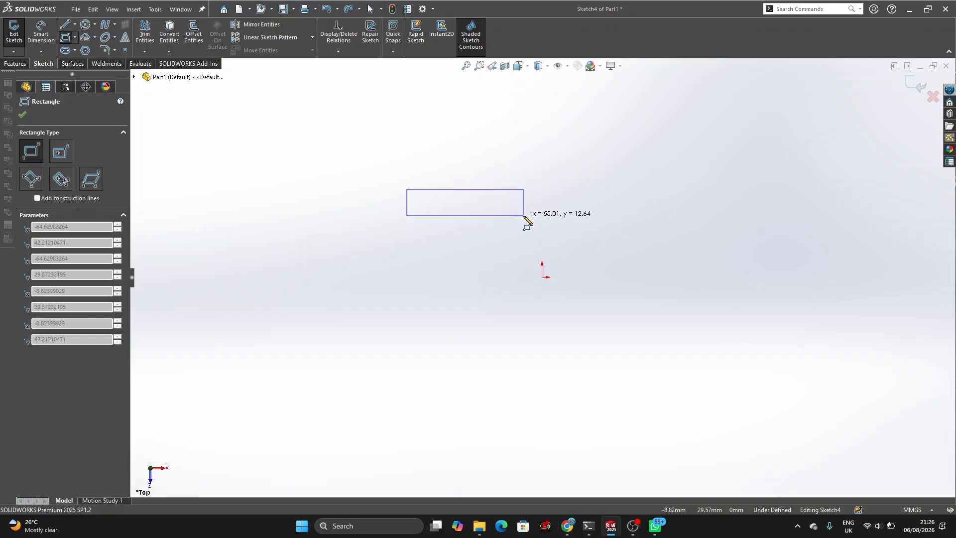
{"action": "left_click", "coordinate": [523, 216]}
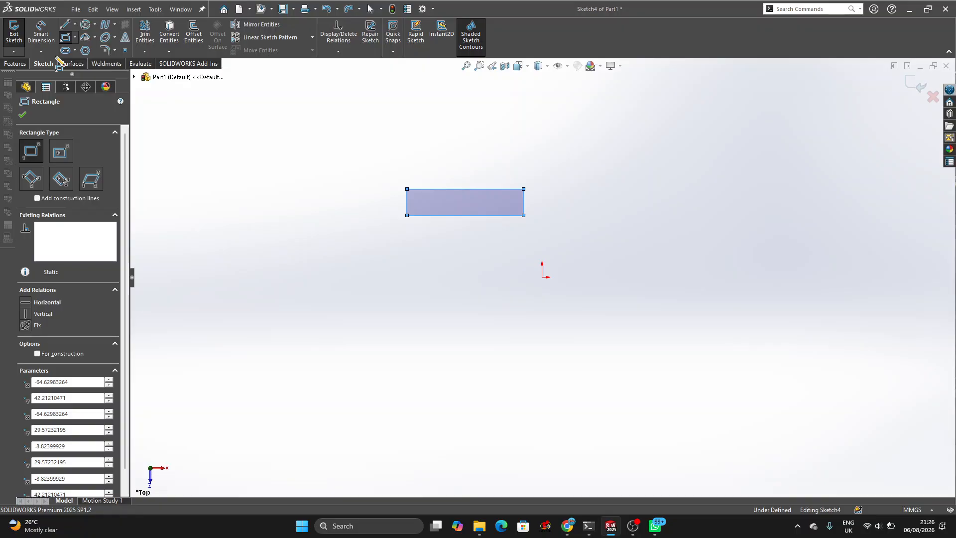
Dimension the length of the rectangle's lower edge and set it to 250 mm.
{"action": "left_click", "coordinate": [45, 41]}
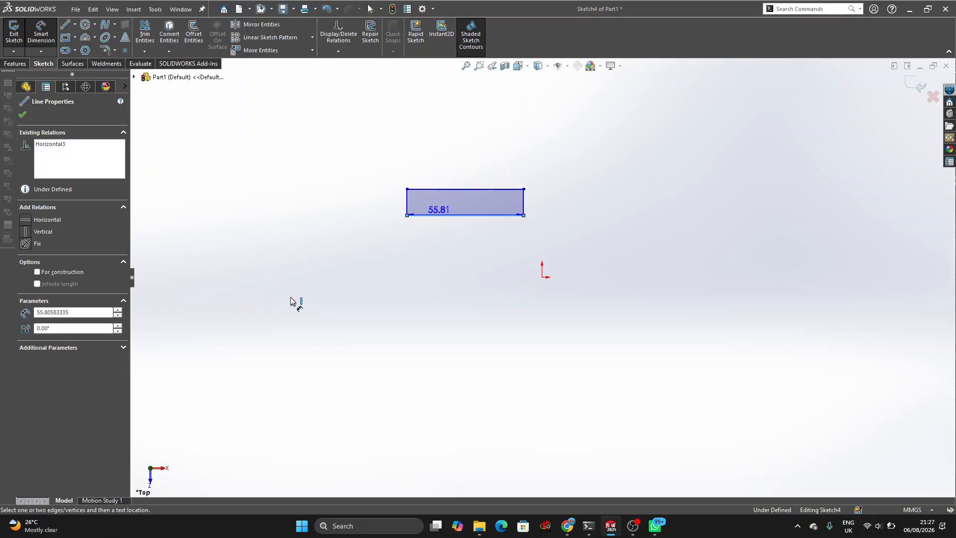
{"action": "key", "text": "super+w"}
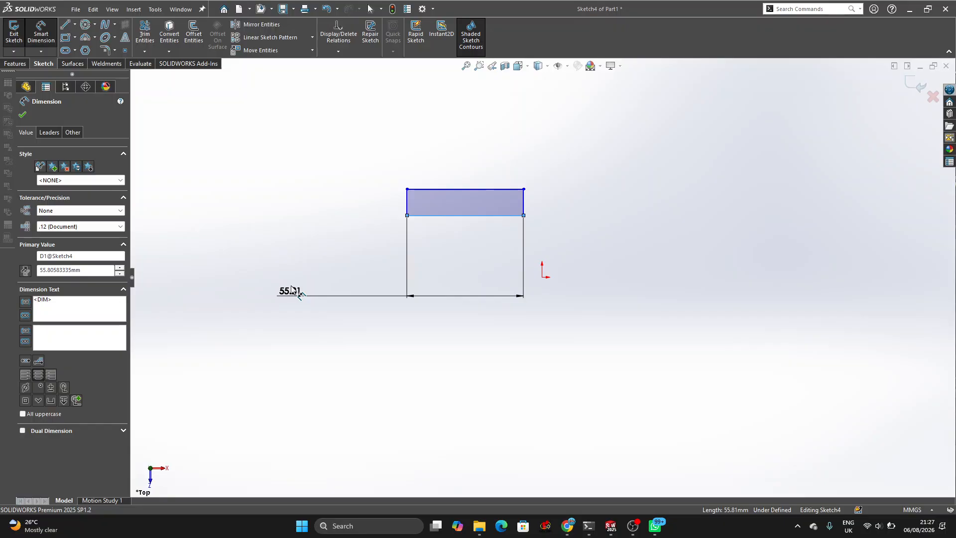
{"action": "left_click", "coordinate": [293, 290]}
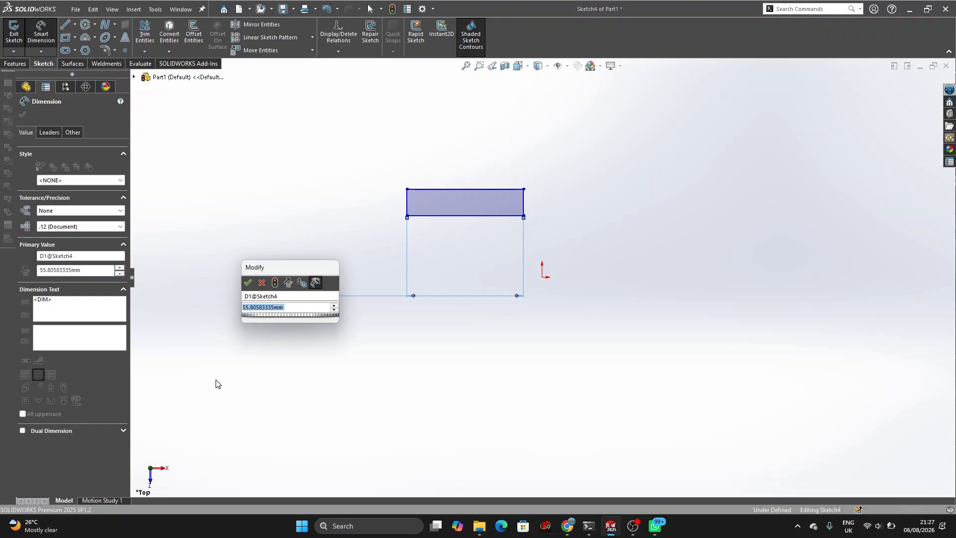
{"action": "key", "text": "BackSpace"}
{"action": "type", "text": "2"}
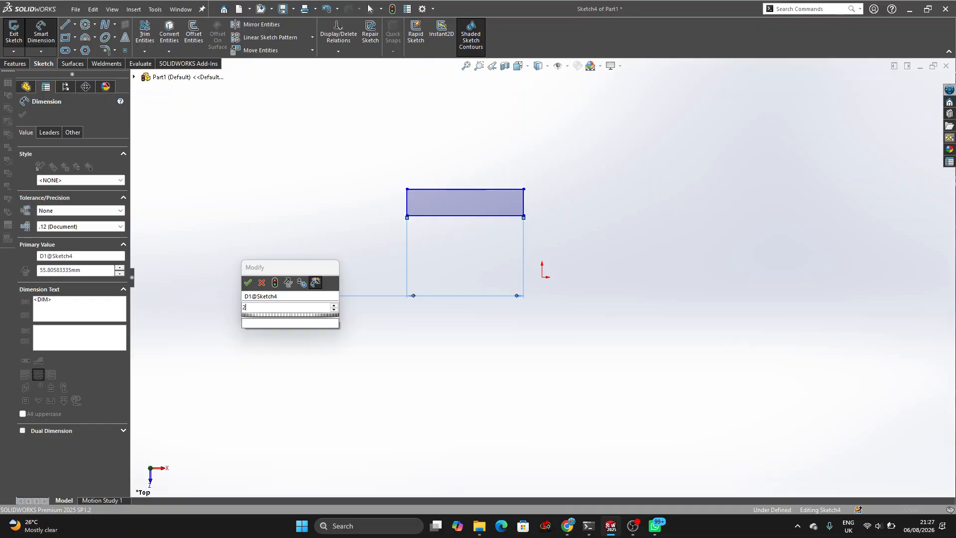
{"action": "type", "text": "50"}
{"action": "key", "text": "Return"}
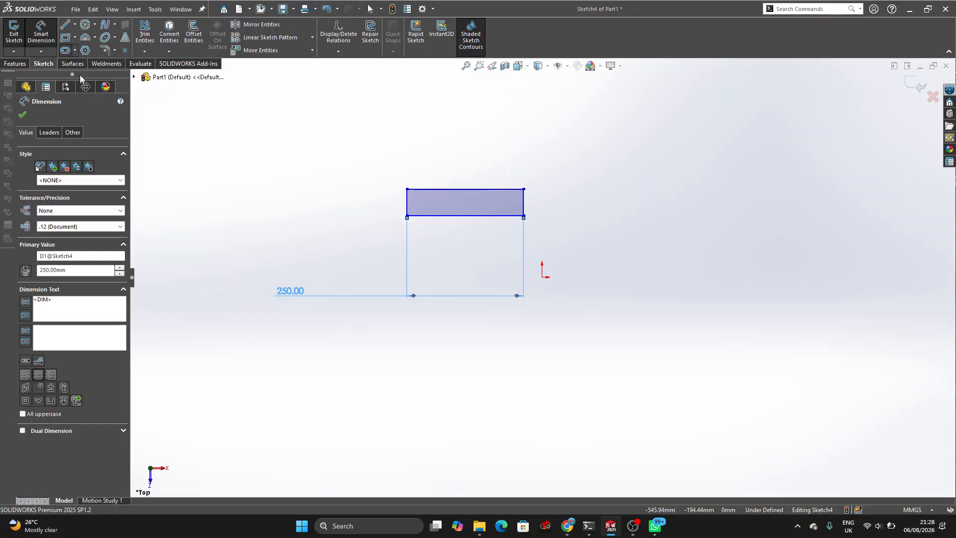
Sketch two inclined straight slots right of the rectangle, a steep one about 190 by 44 mm and a shallower one about 172 by 41 mm.
{"action": "left_click", "coordinate": [65, 50]}
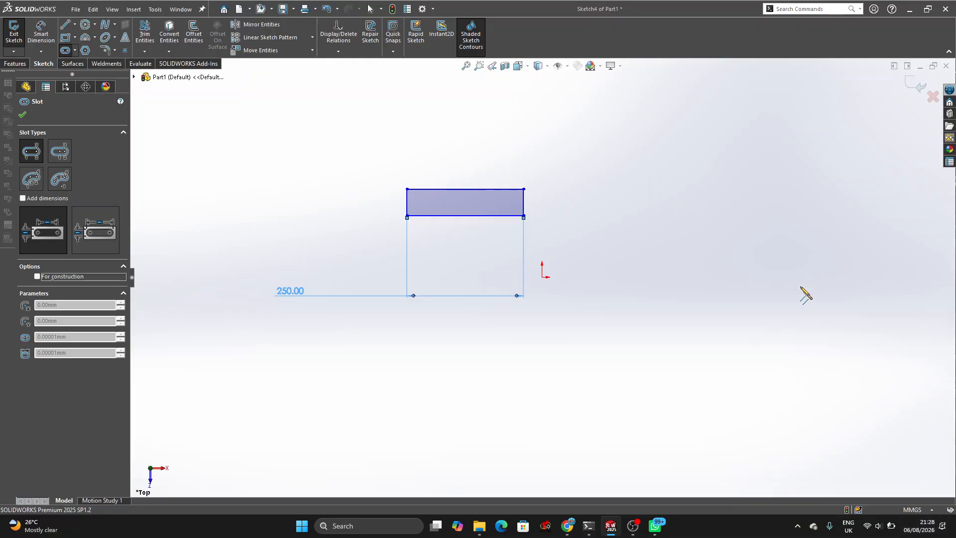
{"action": "left_click", "coordinate": [751, 201]}
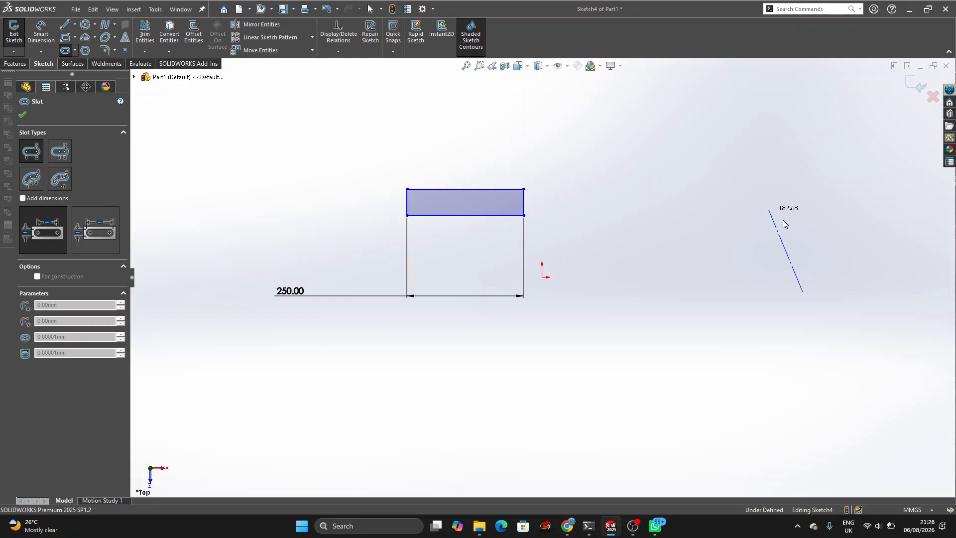
{"action": "left_click", "coordinate": [785, 222]}
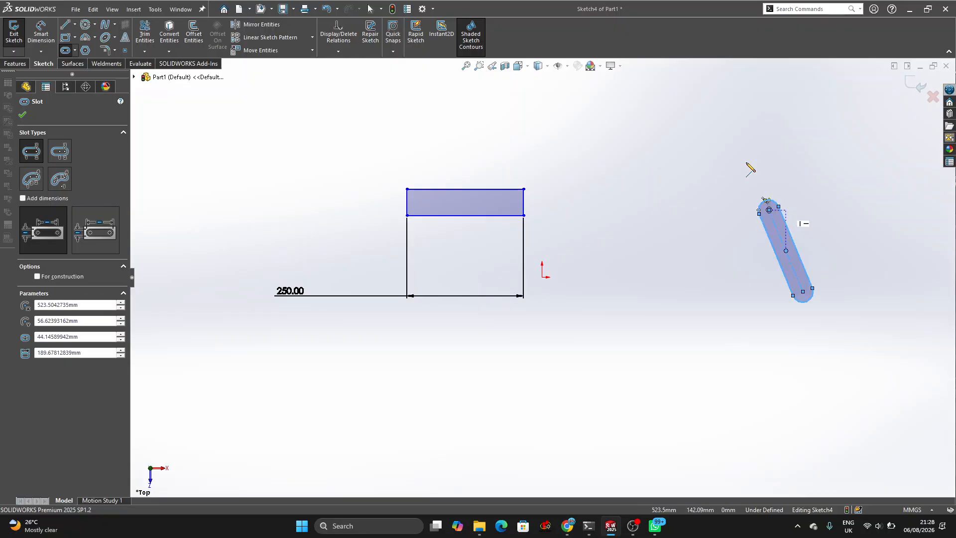
{"action": "left_click", "coordinate": [630, 147]}
{"action": "left_click", "coordinate": [703, 180]}
{"action": "left_click", "coordinate": [698, 192]}
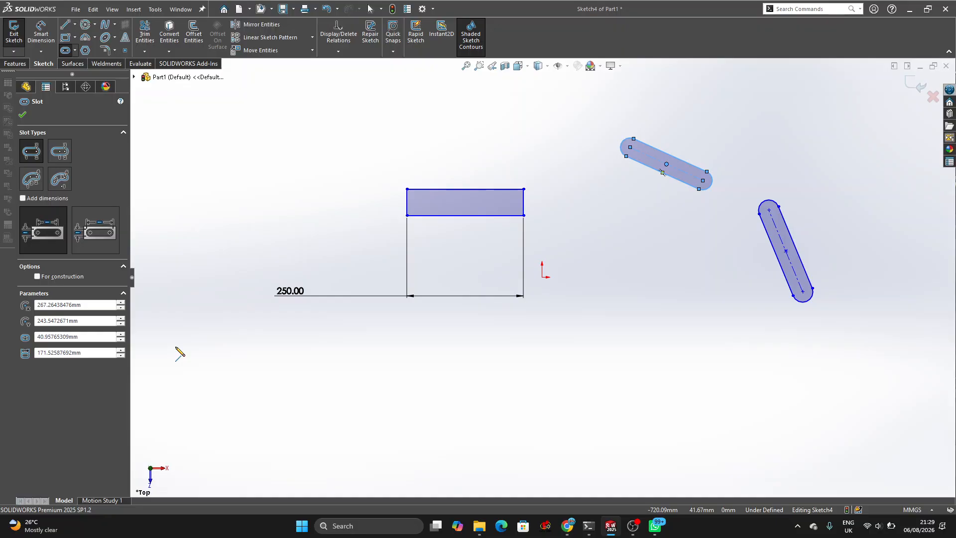
{"action": "key", "text": "Escape"}
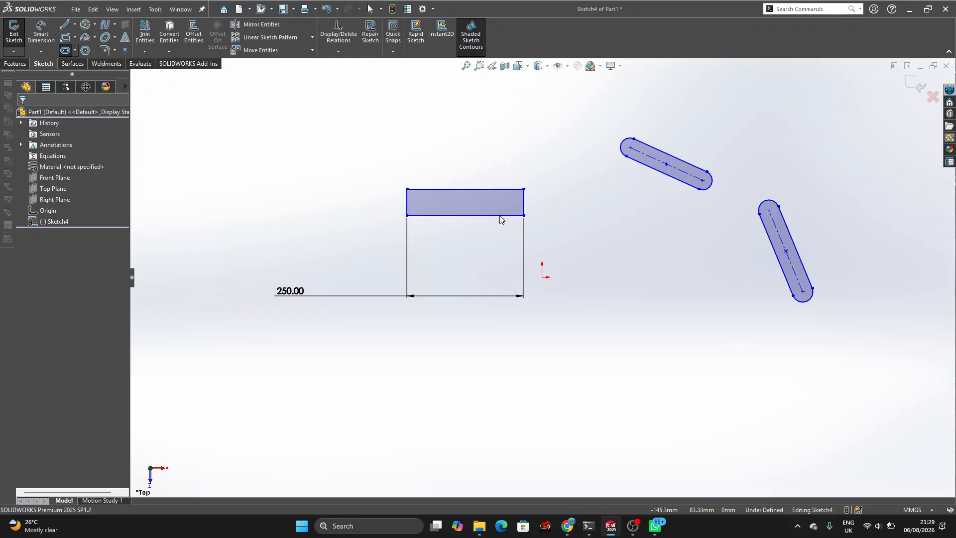
{"action": "key", "text": "Escape"}
Make the rectangle's lower edge coincident with the sketch origin.
{"action": "left_click", "coordinate": [541, 277]}
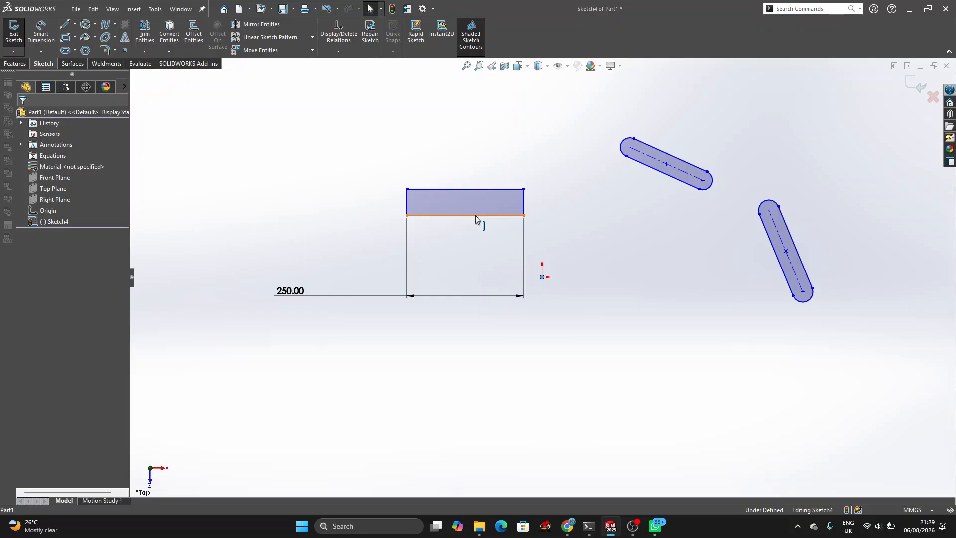
{"action": "left_click", "coordinate": [475, 216]}
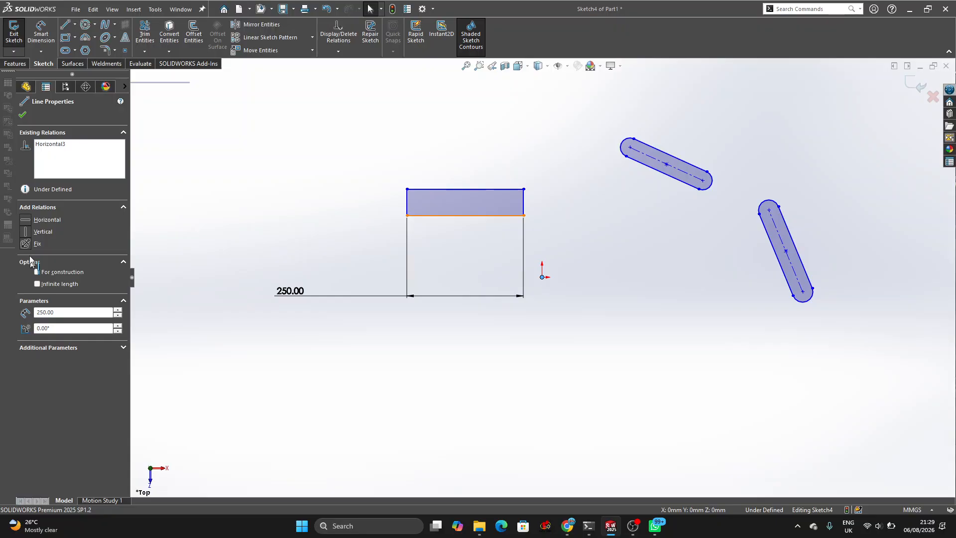
{"action": "left_click", "coordinate": [28, 290]}
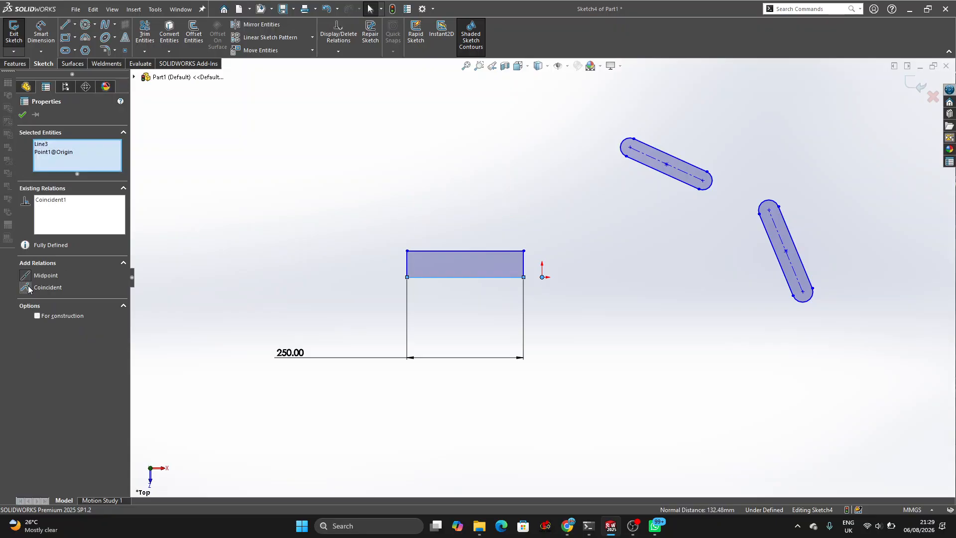
{"action": "left_click", "coordinate": [23, 115]}
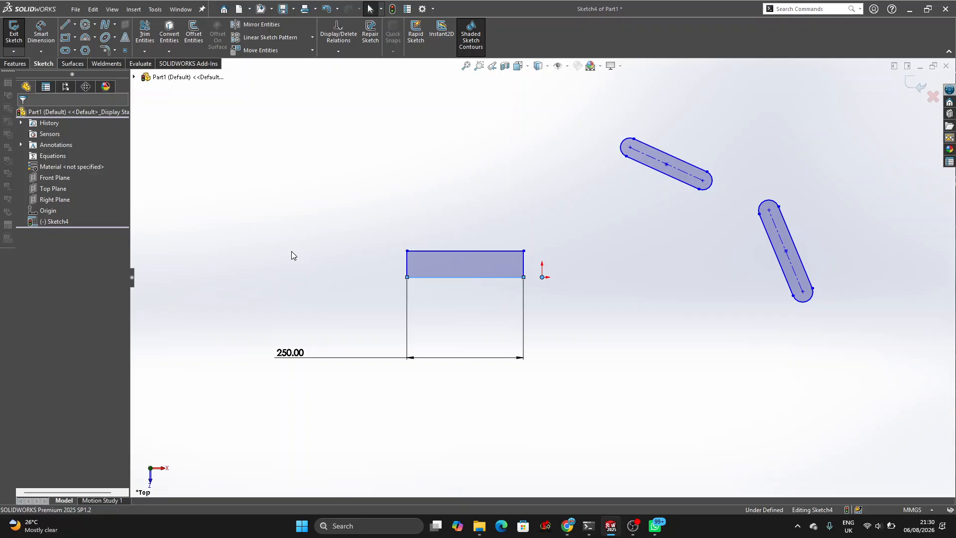
Make a sketch block from the rectangle's four lines.
{"action": "left_click", "coordinate": [428, 268]}
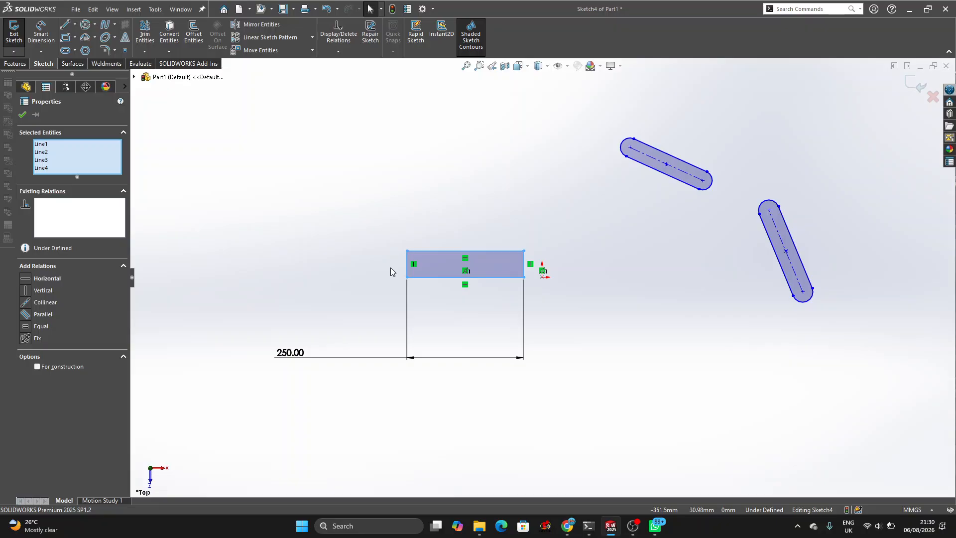
{"action": "right_click", "coordinate": [391, 271]}
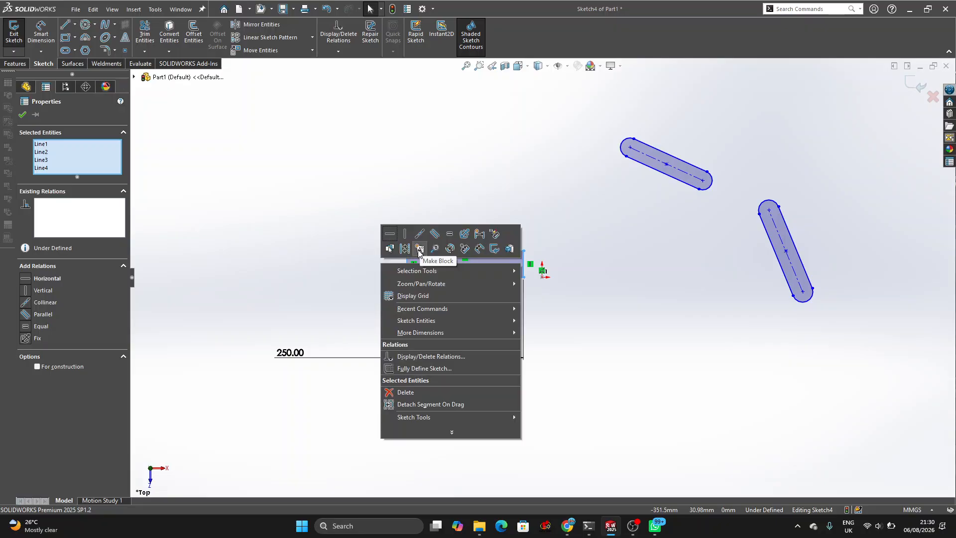
{"action": "left_click", "coordinate": [417, 249]}
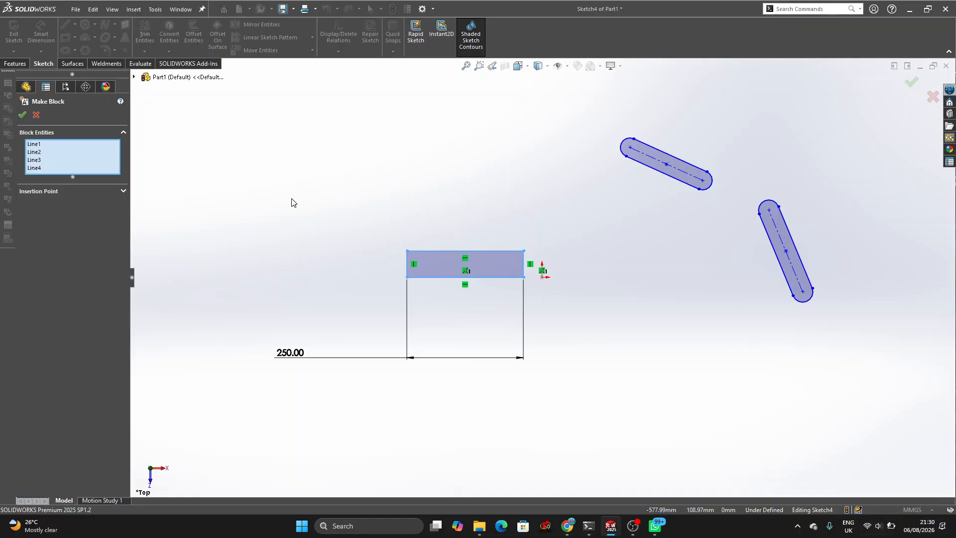
{"action": "left_click", "coordinate": [22, 116]}
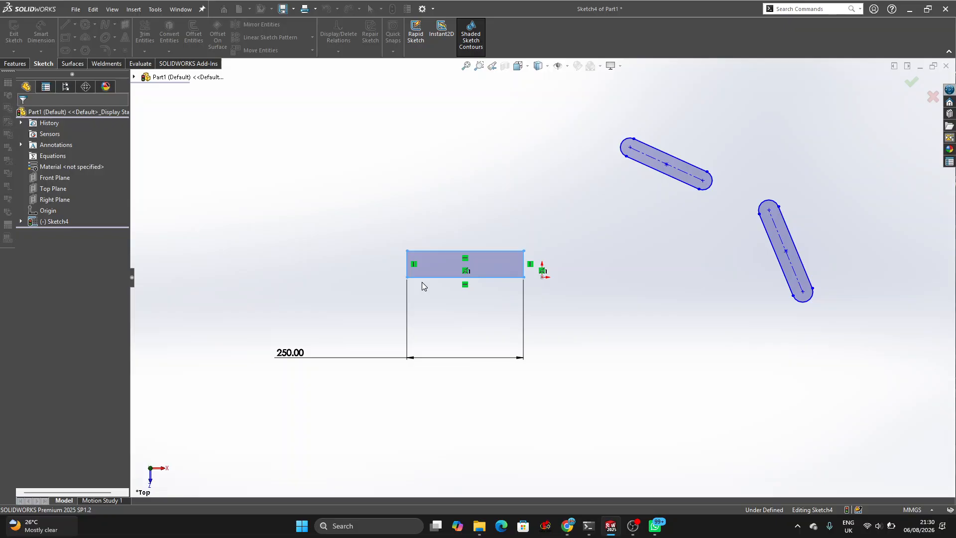
{"action": "key", "text": "super+w"}
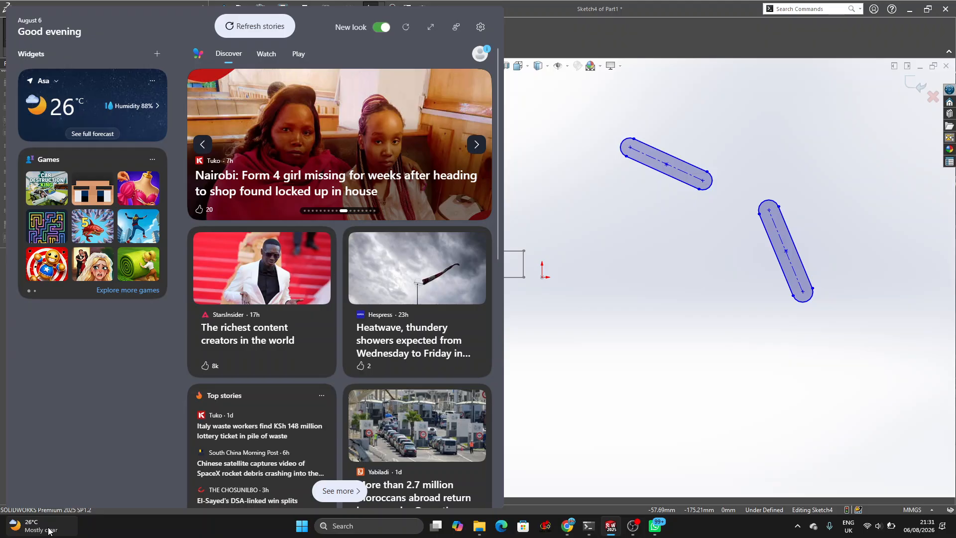
{"action": "left_click", "coordinate": [49, 531]}
{"action": "key", "text": "super+w"}
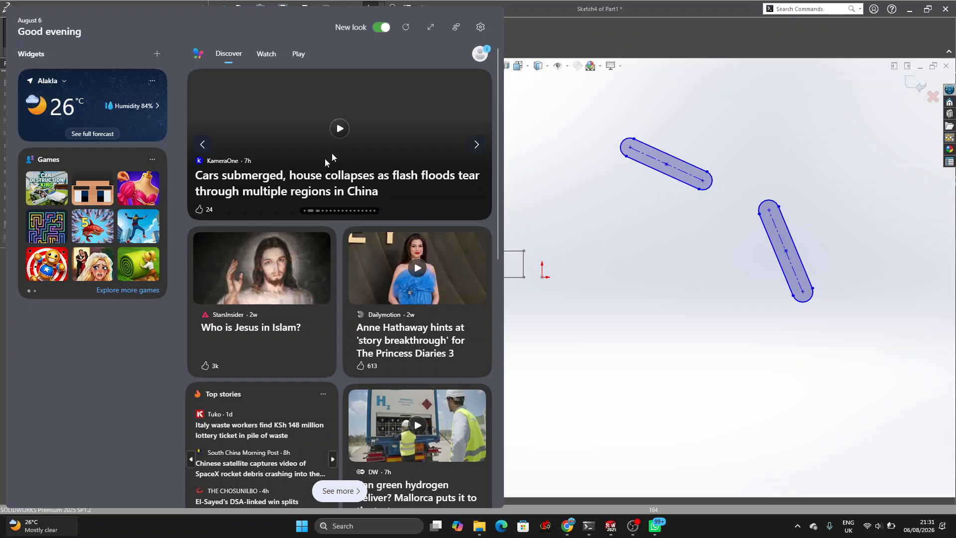
{"action": "left_click", "coordinate": [604, 100]}
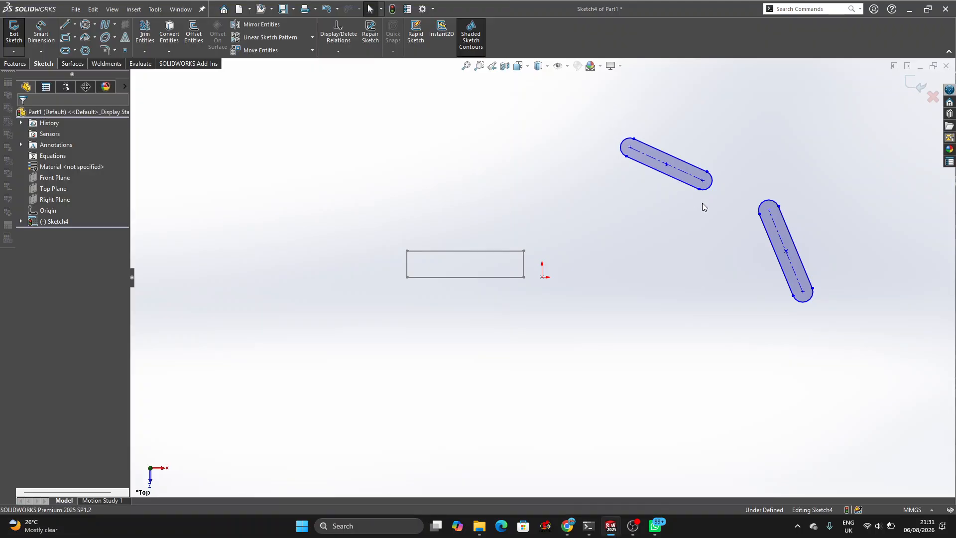
Make a sketch block from the shallower, upper slot.
{"action": "left_click_drag", "start_coordinate": [604, 98], "coordinate": [706, 195]}
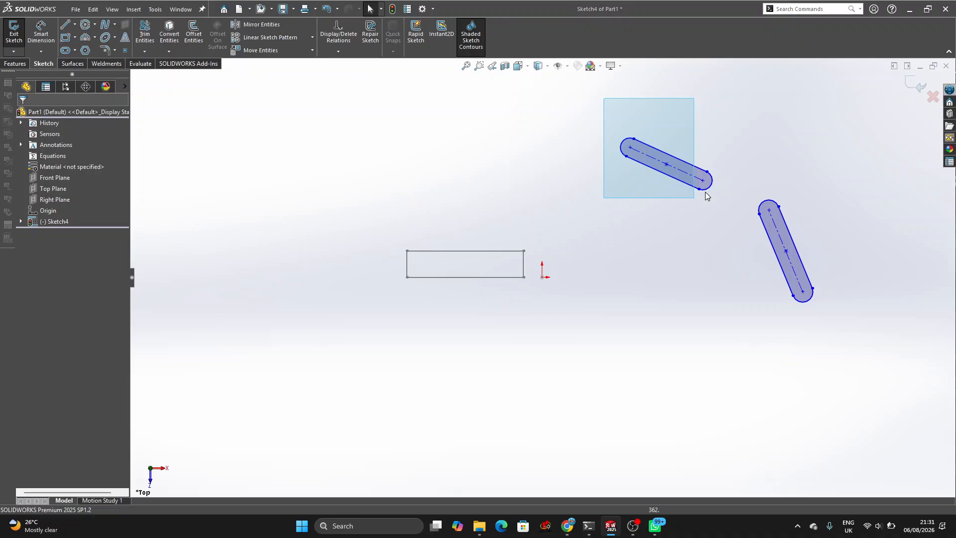
{"action": "left_click_drag", "start_coordinate": [706, 193], "coordinate": [706, 193]}
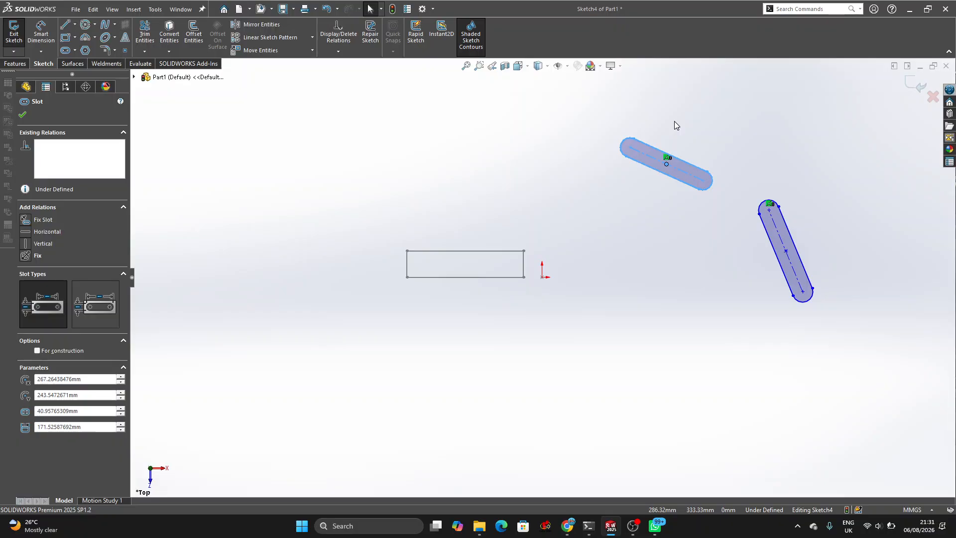
{"action": "left_click", "coordinate": [697, 163]}
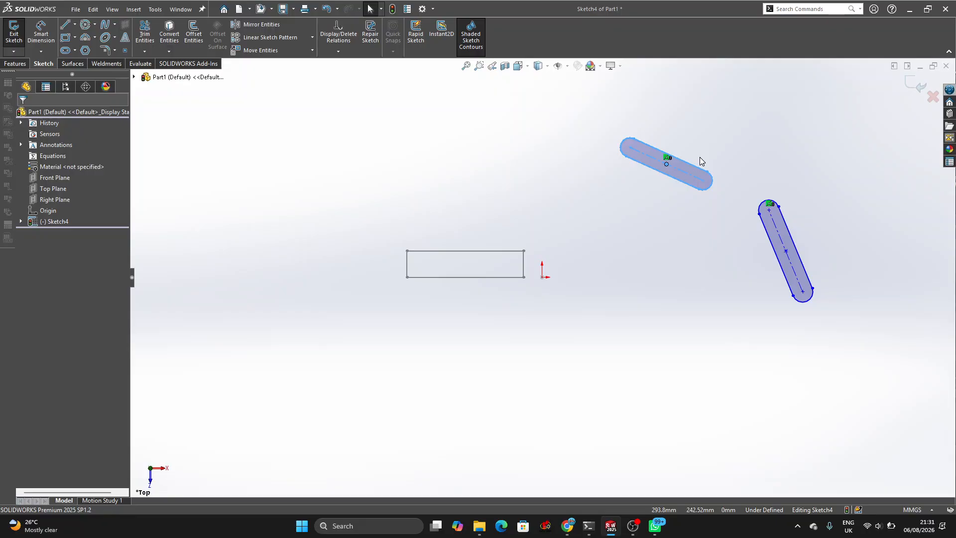
{"action": "left_click", "coordinate": [700, 162]}
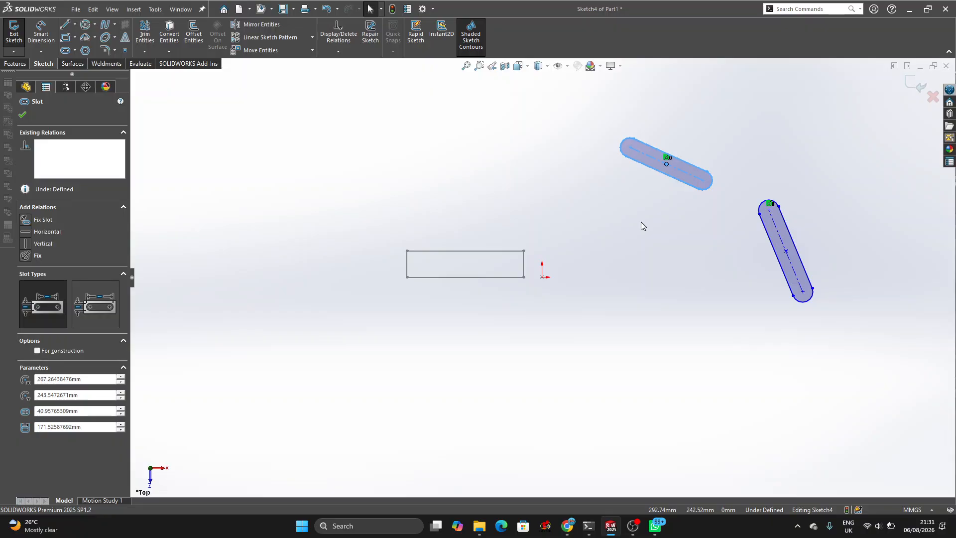
{"action": "right_click", "coordinate": [682, 165]}
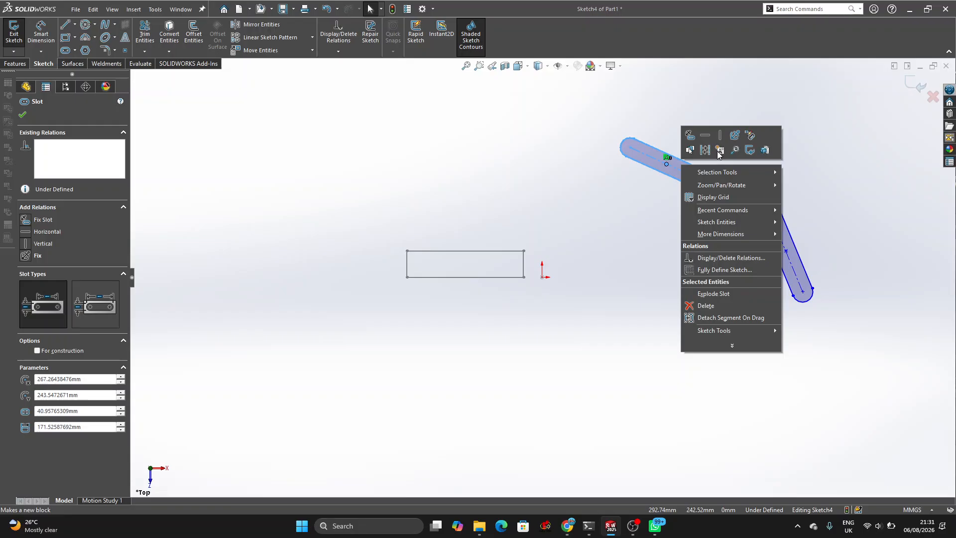
{"action": "left_click", "coordinate": [719, 150]}
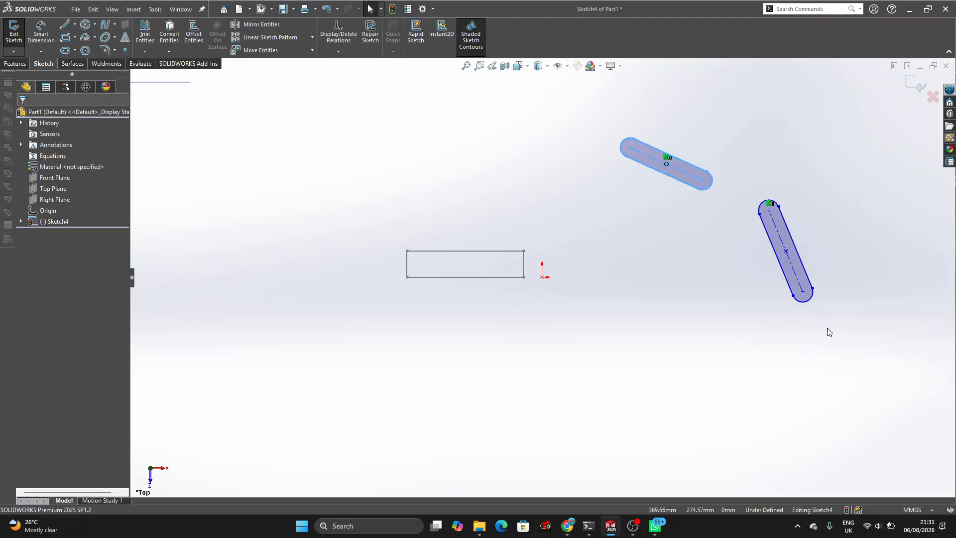
Make a sketch block from the steeper, lower straight slot and exit the sketch.
{"action": "left_click", "coordinate": [826, 276]}
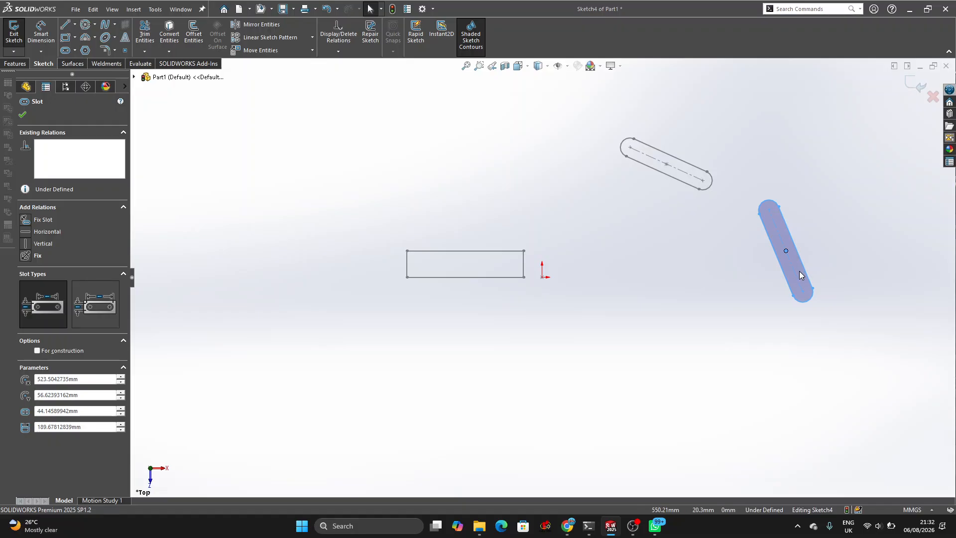
{"action": "key", "text": "ctrl+c"}
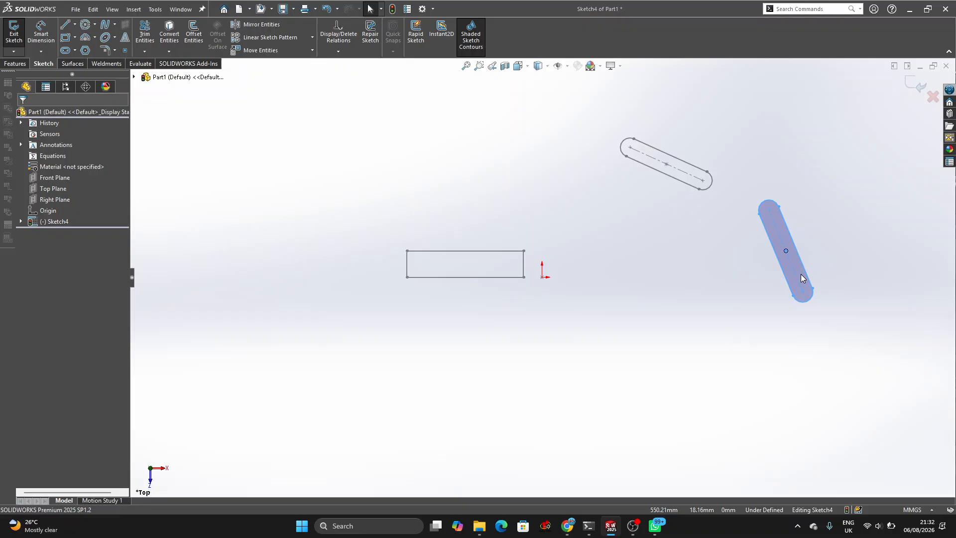
{"action": "left_click", "coordinate": [801, 278]}
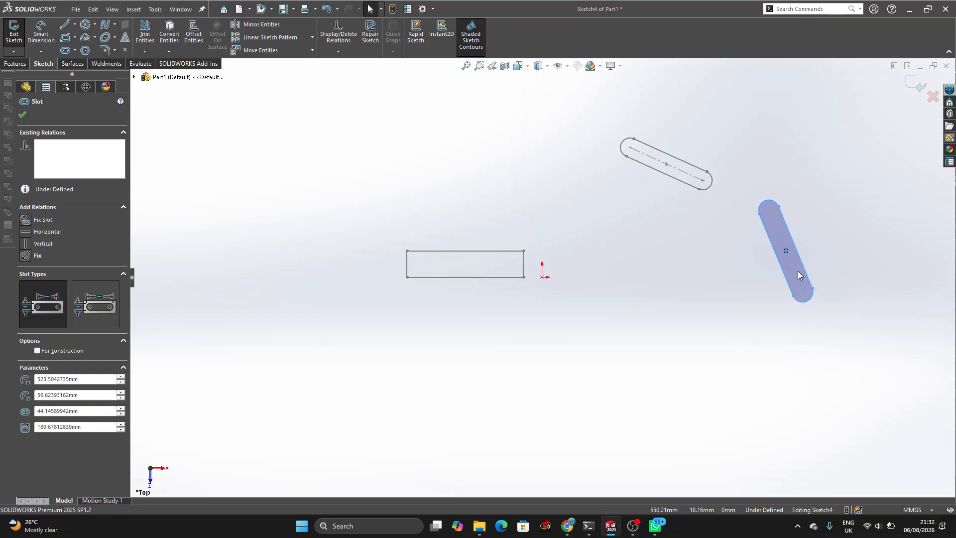
{"action": "right_click", "coordinate": [798, 274]}
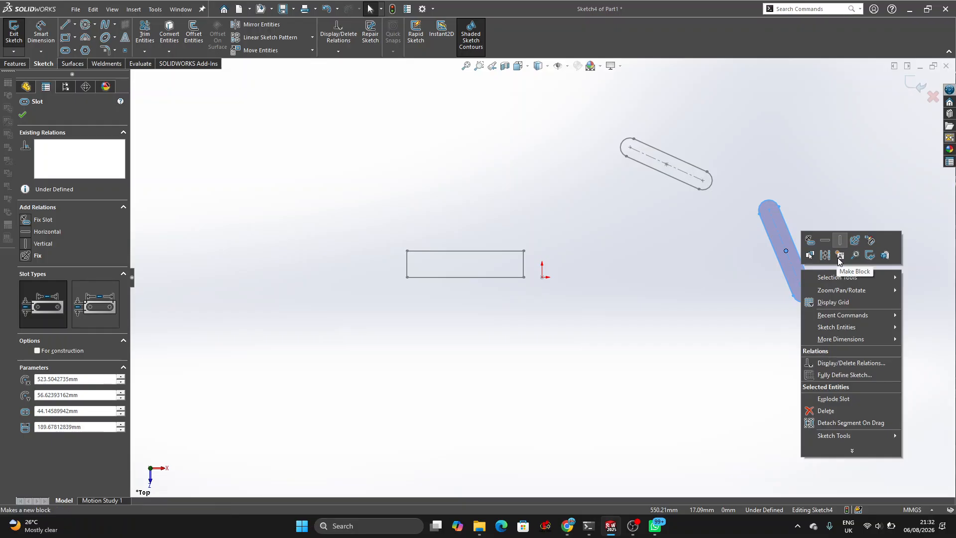
{"action": "left_click", "coordinate": [839, 256]}
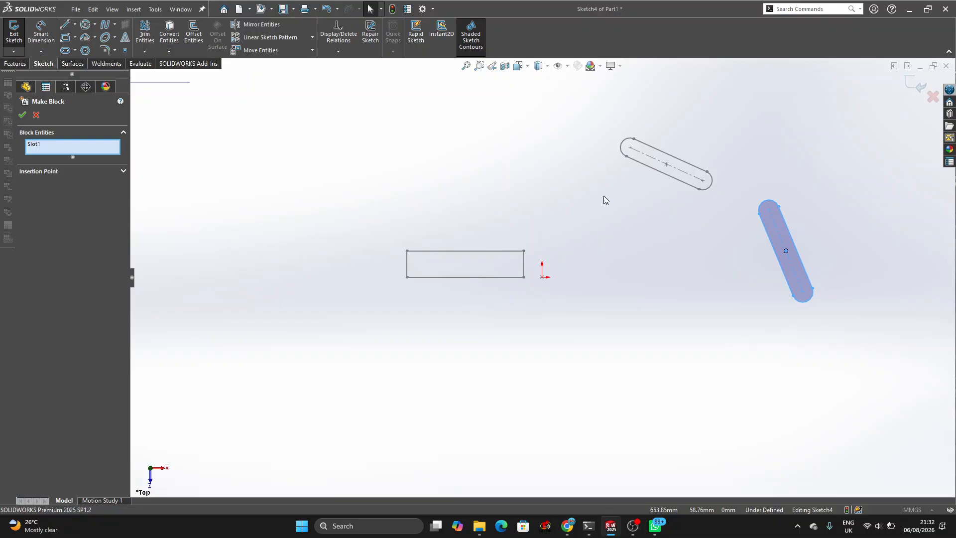
{"action": "left_click", "coordinate": [22, 115]}
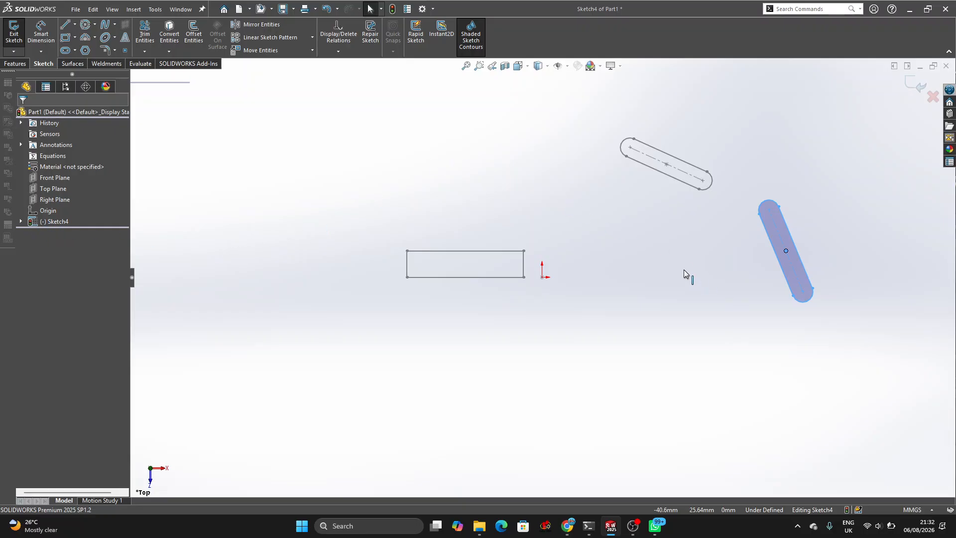
{"action": "left_click", "coordinate": [691, 249]}
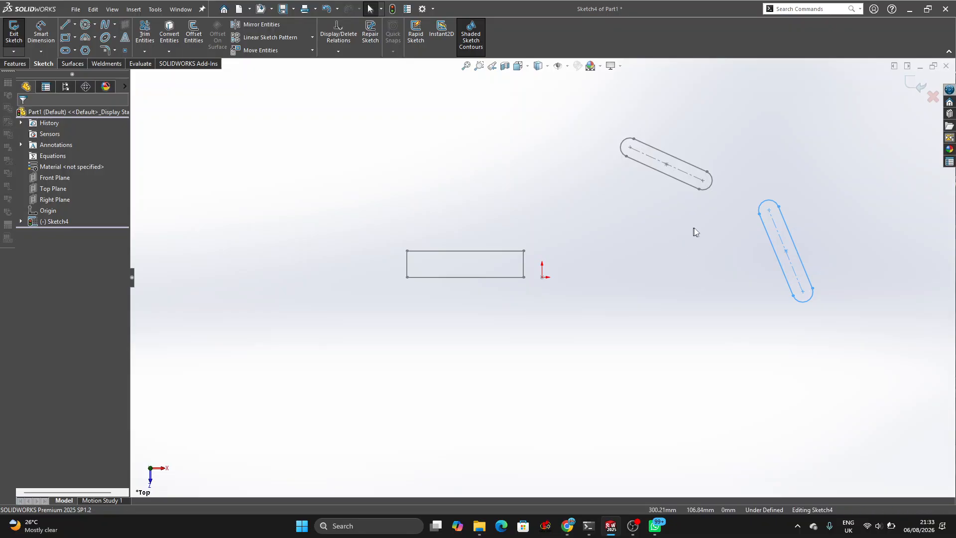
{"action": "left_click", "coordinate": [700, 234]}
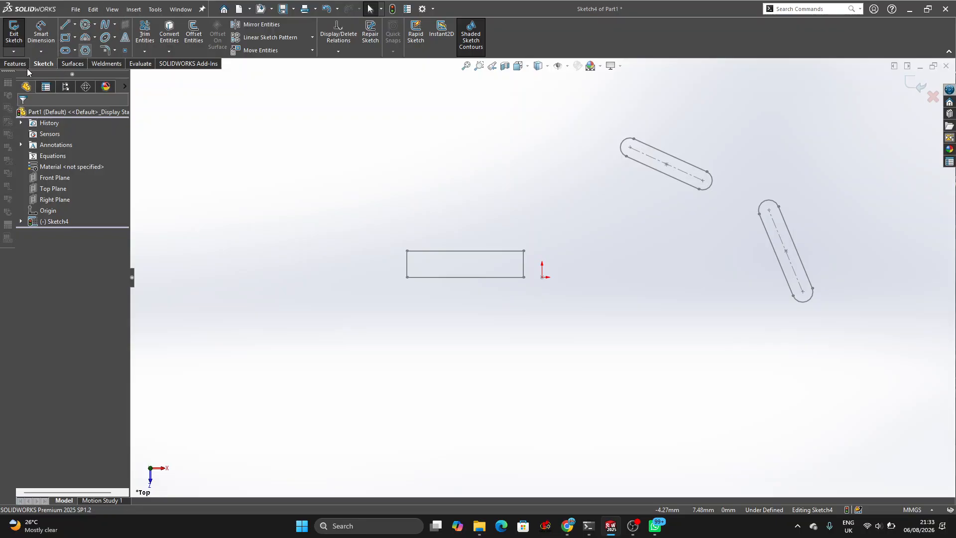
{"action": "left_click", "coordinate": [13, 36]}
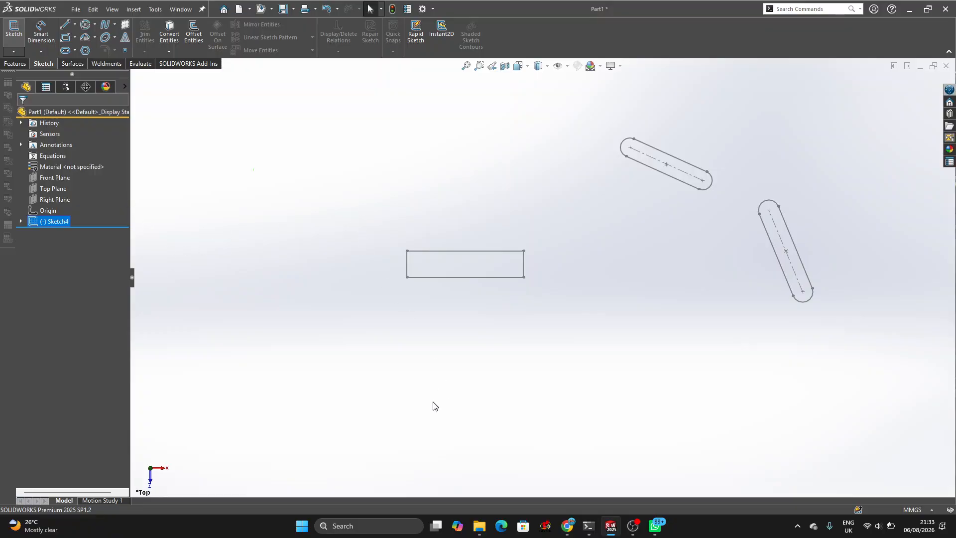
{"action": "mouse_move", "coordinate": [566, 525]}
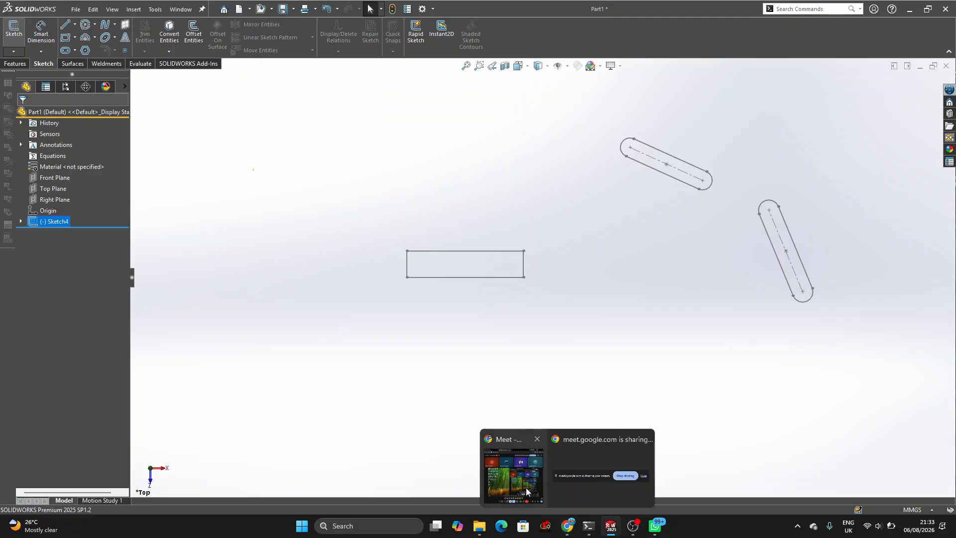
{"action": "left_click", "coordinate": [513, 476]}
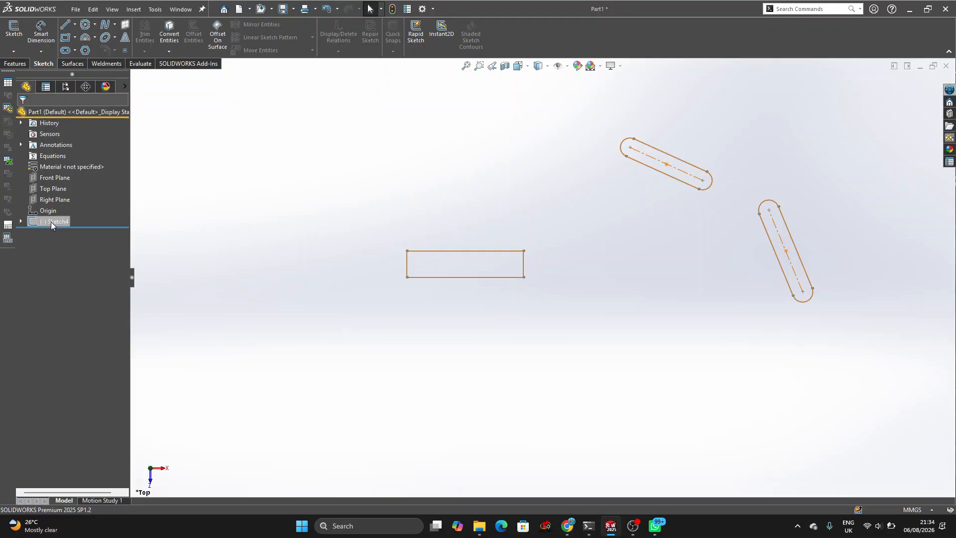
Delete the sketch containing the rectangle and slot blocks together with its dependent blocks.
{"action": "right_click", "coordinate": [51, 222]}
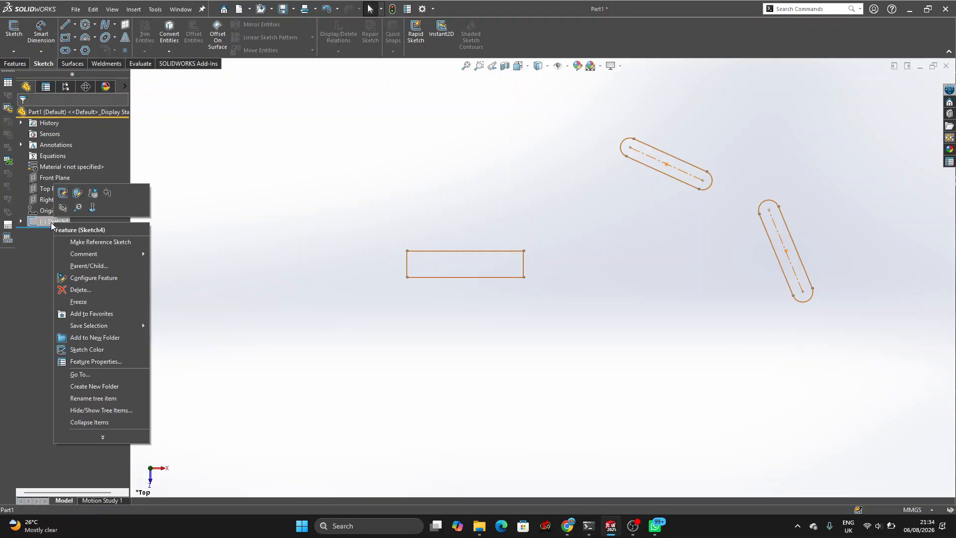
{"action": "left_click", "coordinate": [80, 290]}
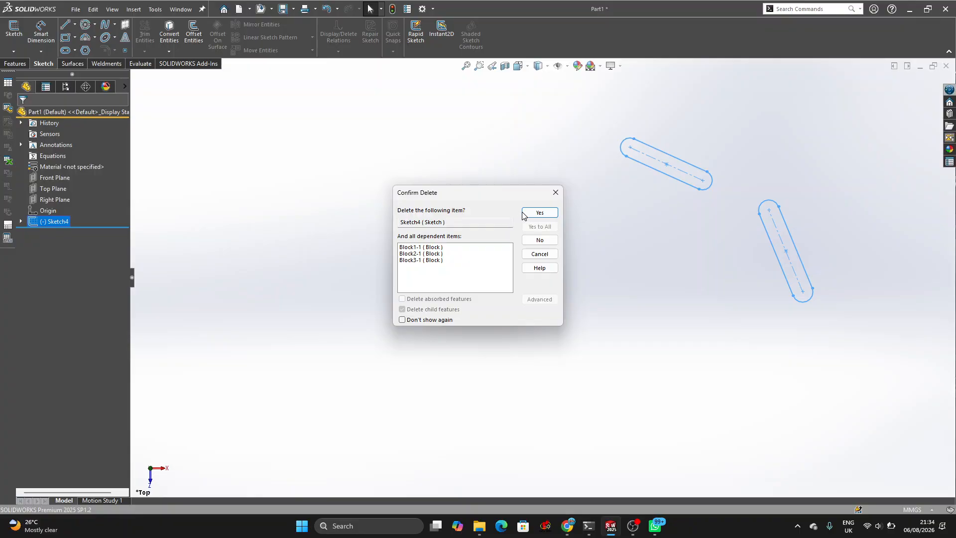
{"action": "left_click", "coordinate": [524, 213]}
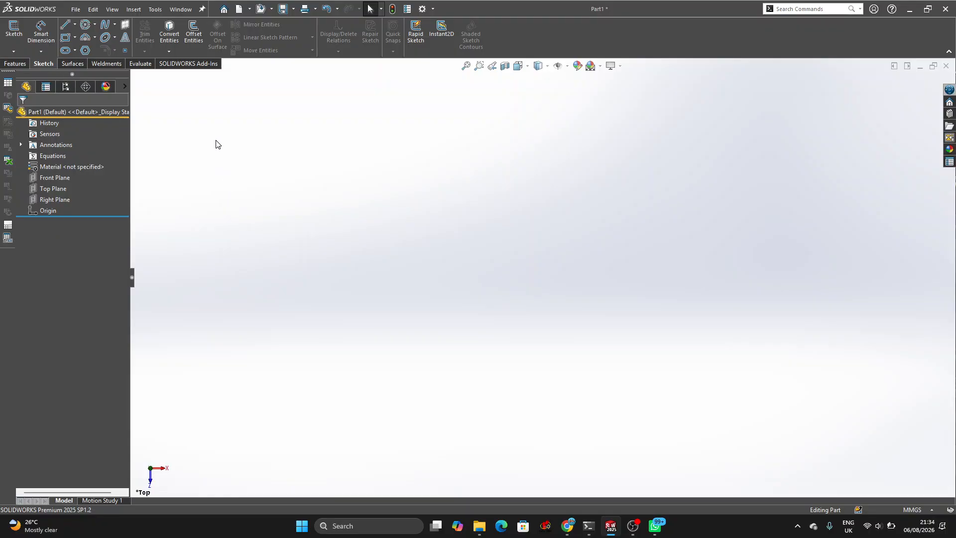
Start a sketch on the Front Plane and draw a corner rectangle about 110 by 49 mm above the origin.
{"action": "left_click", "coordinate": [13, 31]}
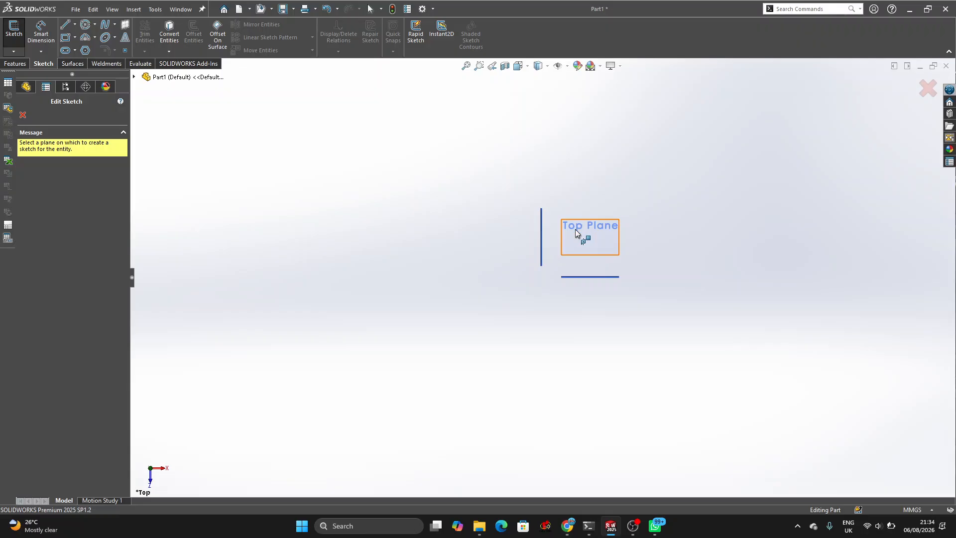
{"action": "left_click", "coordinate": [576, 232]}
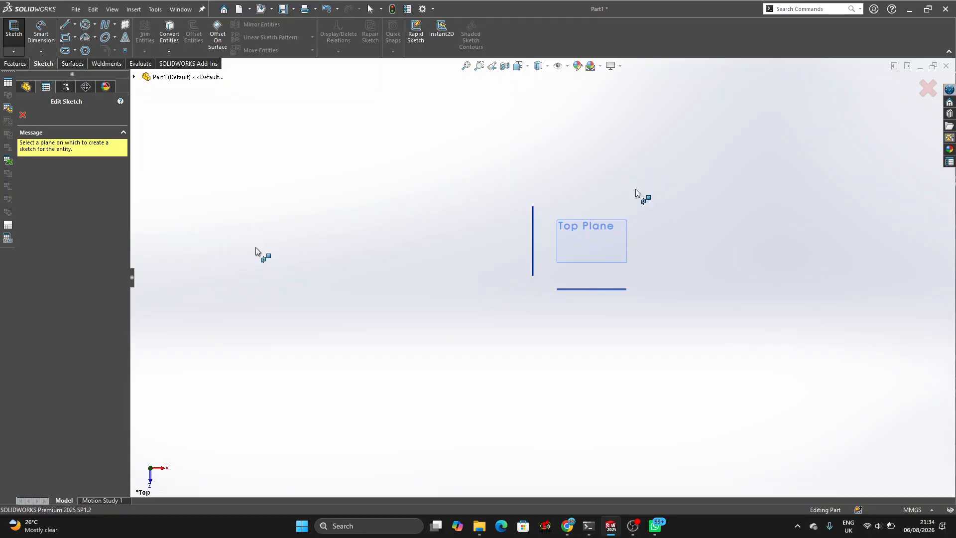
{"action": "middle_click_drag", "start_coordinate": [666, 176], "coordinate": [257, 269]}
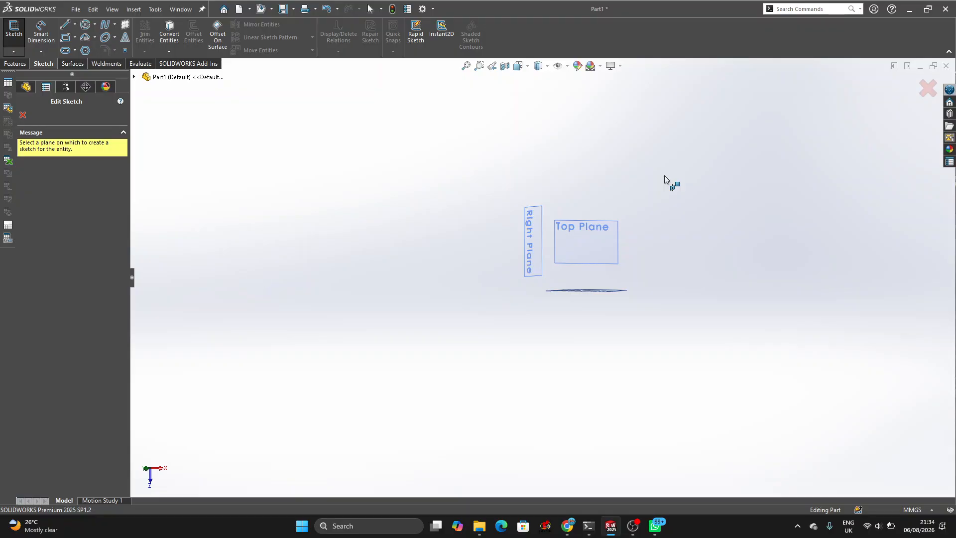
{"action": "middle_click_drag", "start_coordinate": [664, 175], "coordinate": [325, 403]}
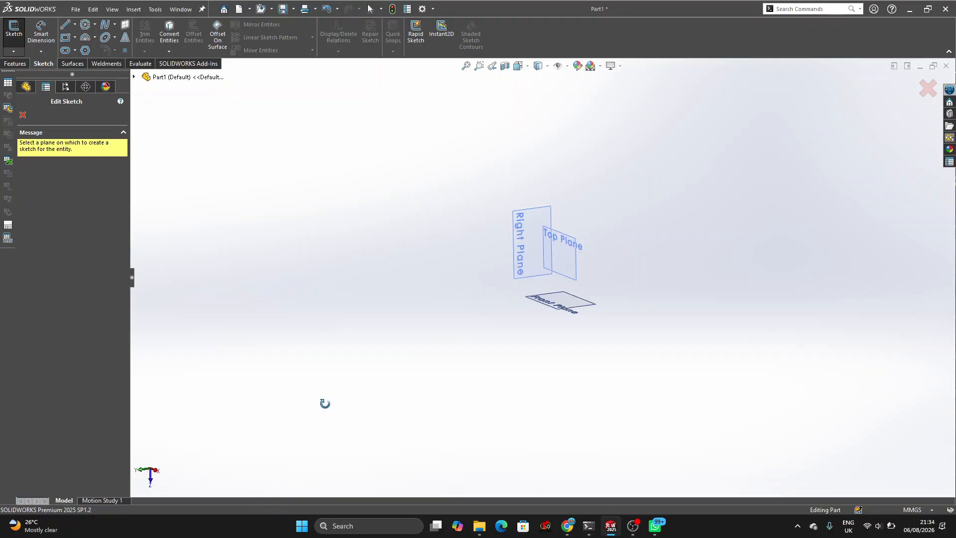
{"action": "left_click", "coordinate": [561, 297]}
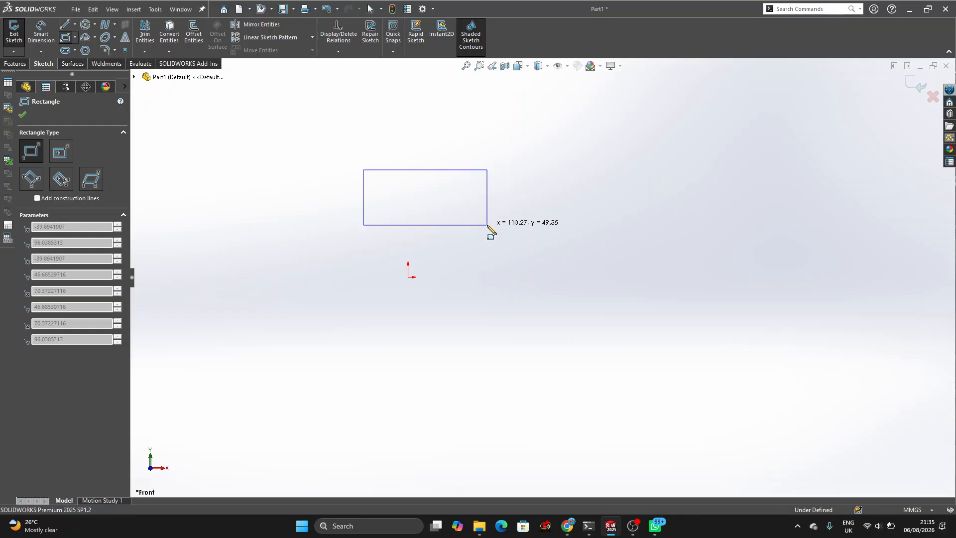
{"action": "left_click", "coordinate": [488, 225]}
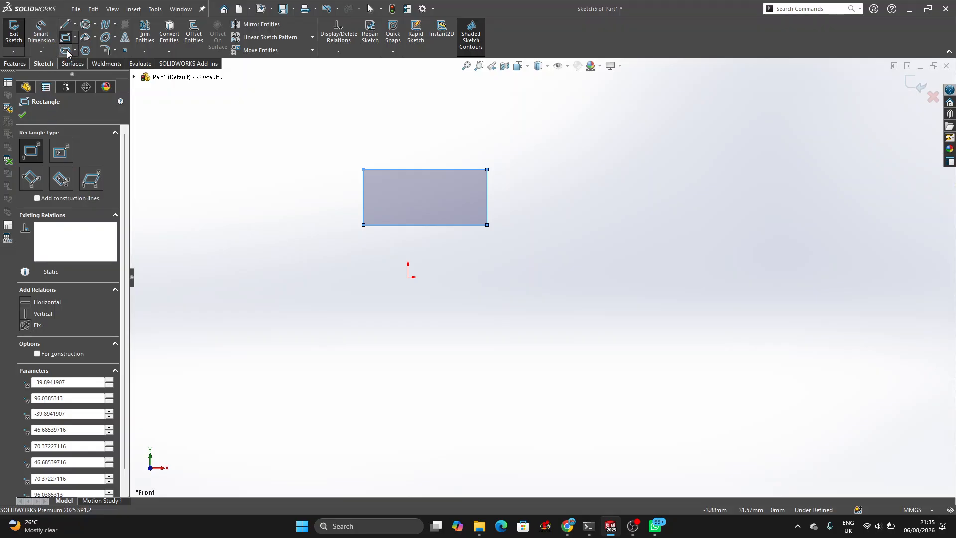
Dimension the rectangle's lower edge with Smart Dimension and set its length to 250 mm.
{"action": "left_click", "coordinate": [43, 31]}
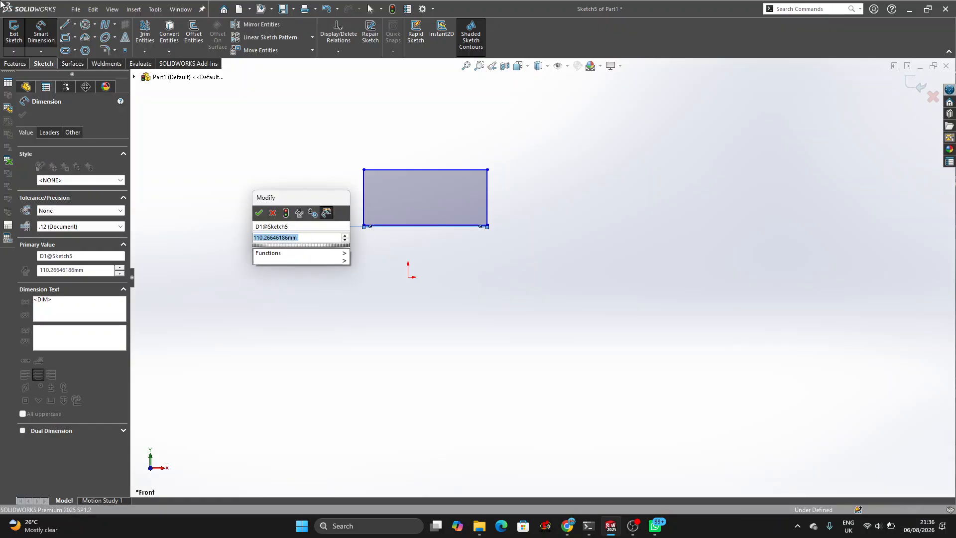
{"action": "key", "text": "BackSpace"}
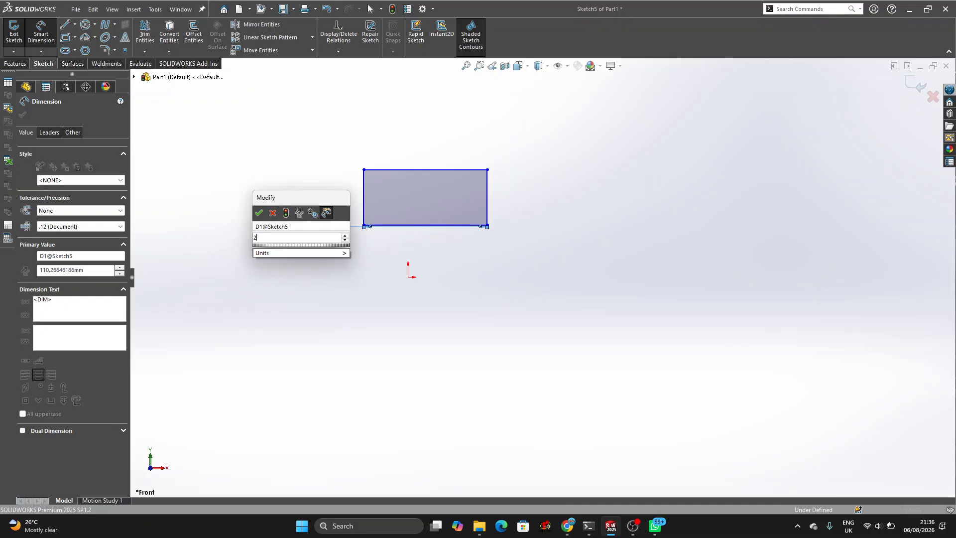
{"action": "type", "text": "250"}
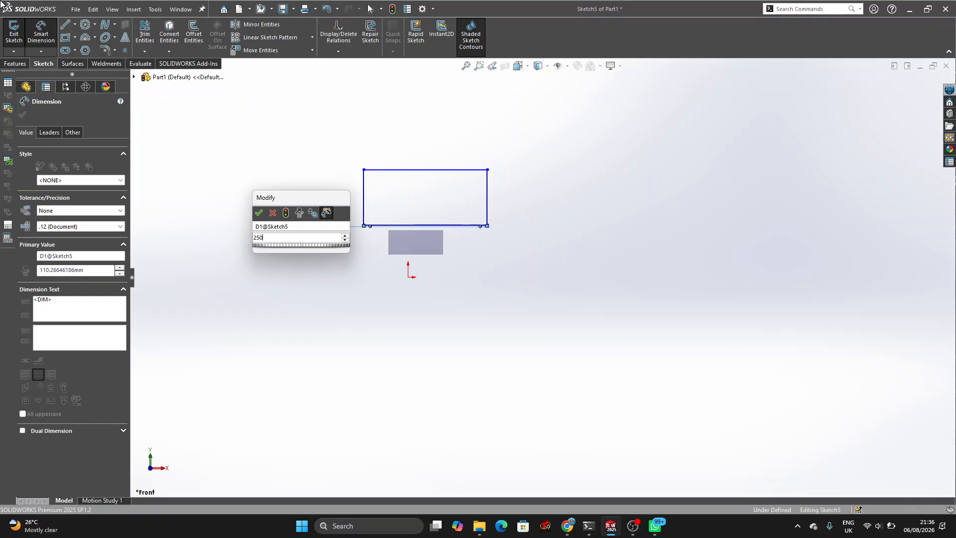
{"action": "key", "text": "Return"}
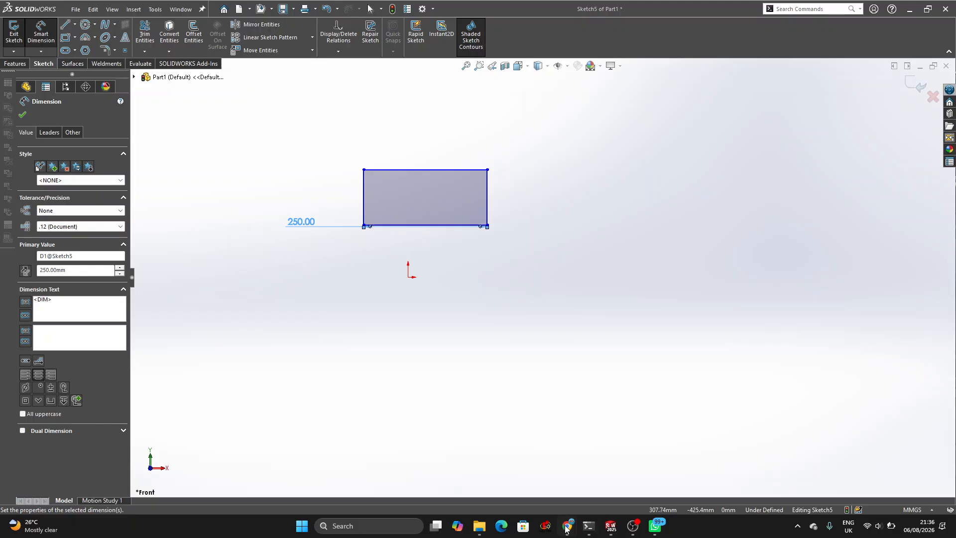
Switch to the Google Meet call window and maximise it.
{"action": "mouse_move", "coordinate": [567, 528]}
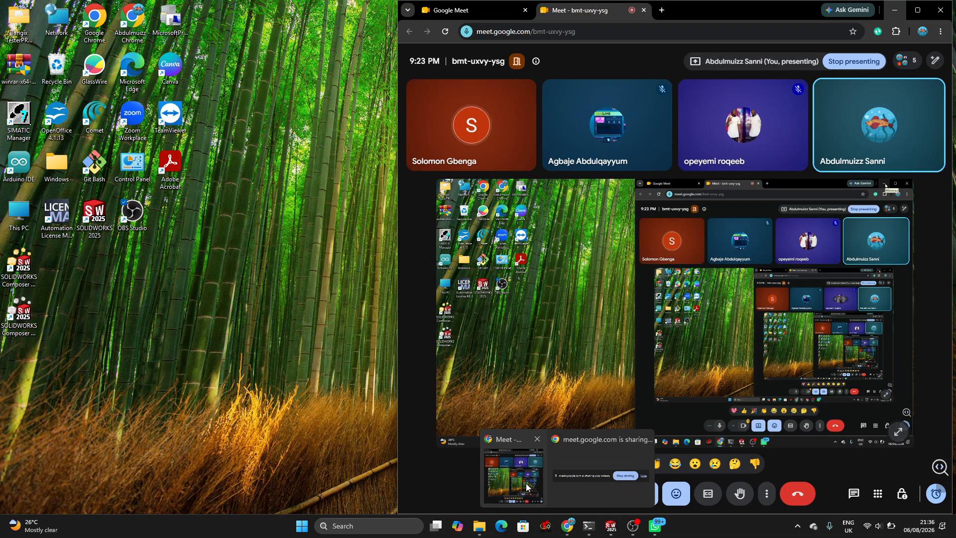
{"action": "left_click", "coordinate": [527, 487]}
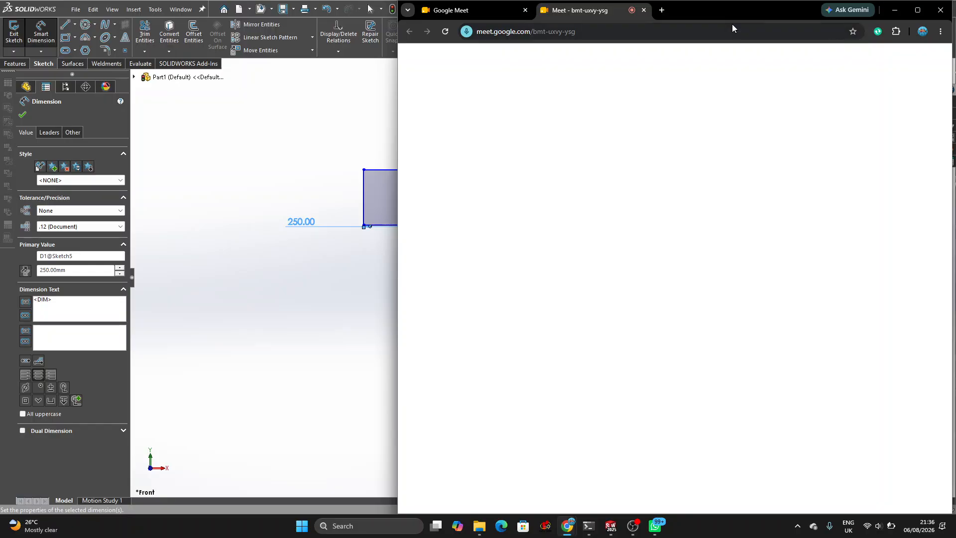
{"action": "left_click", "coordinate": [916, 11]}
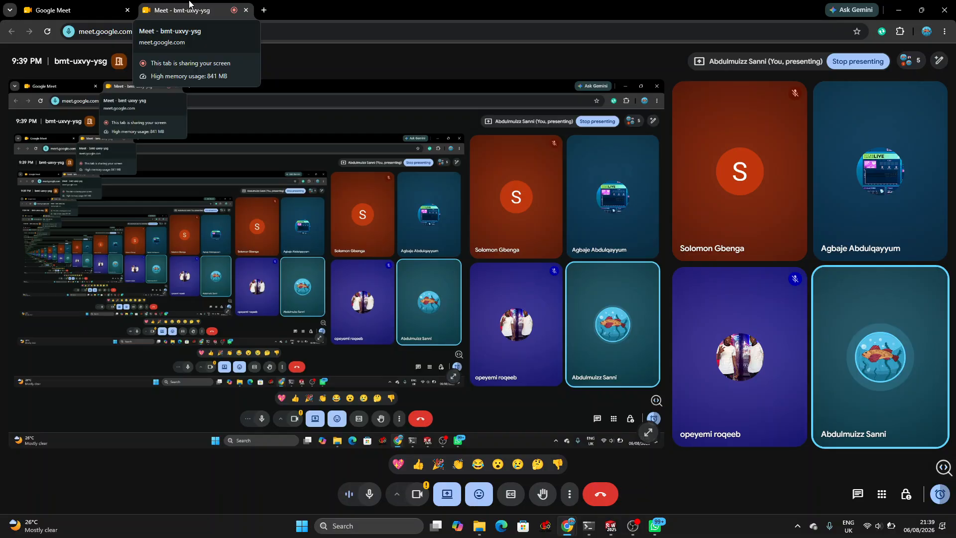
{"action": "mouse_move", "coordinate": [631, 528]}
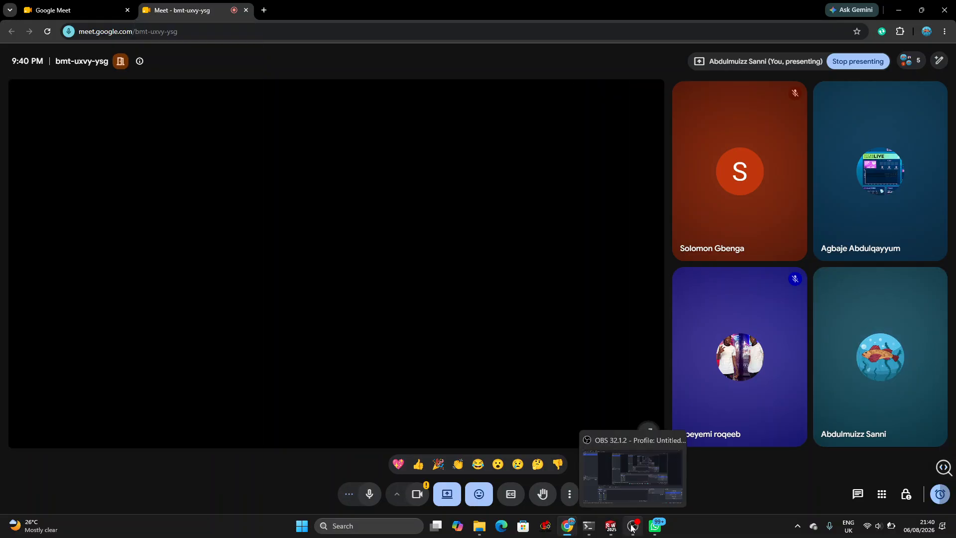